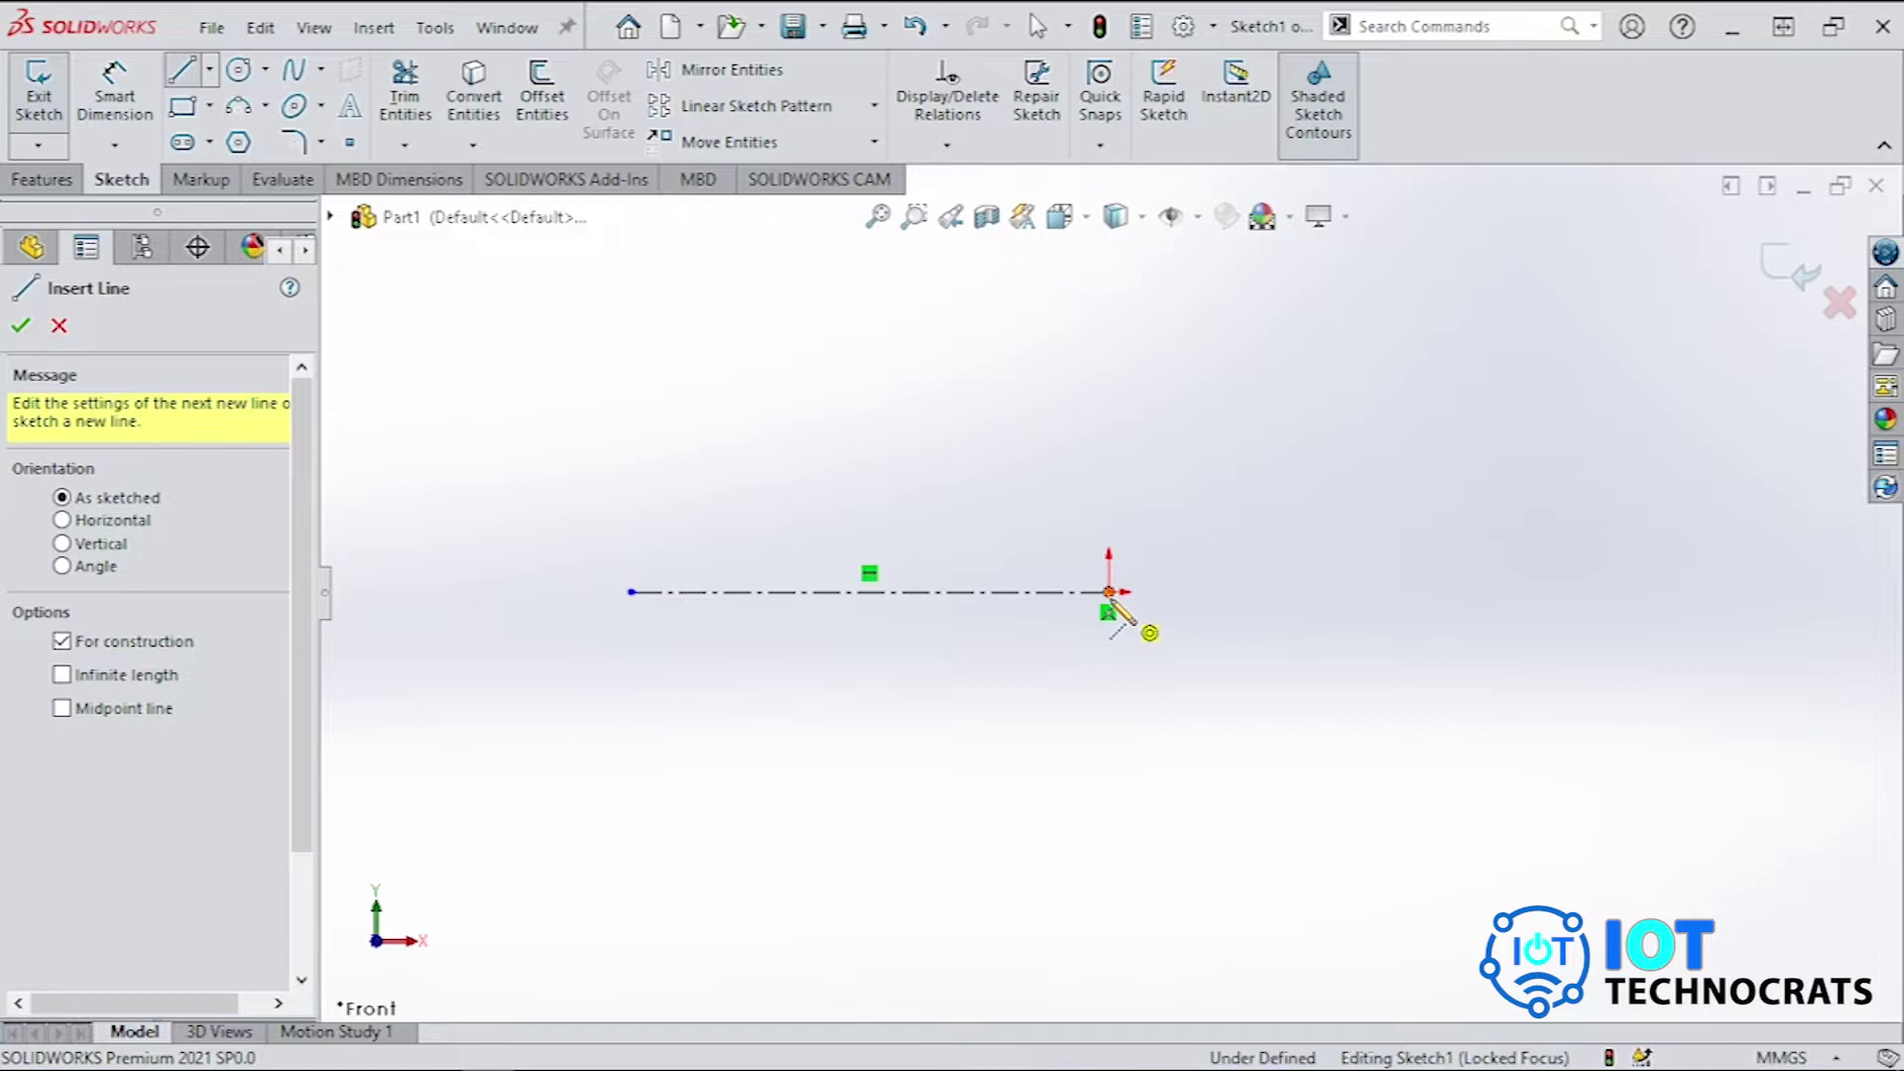
Draw a vertical construction line about 73 mm long upward from the origin.
left_click(1121, 327)
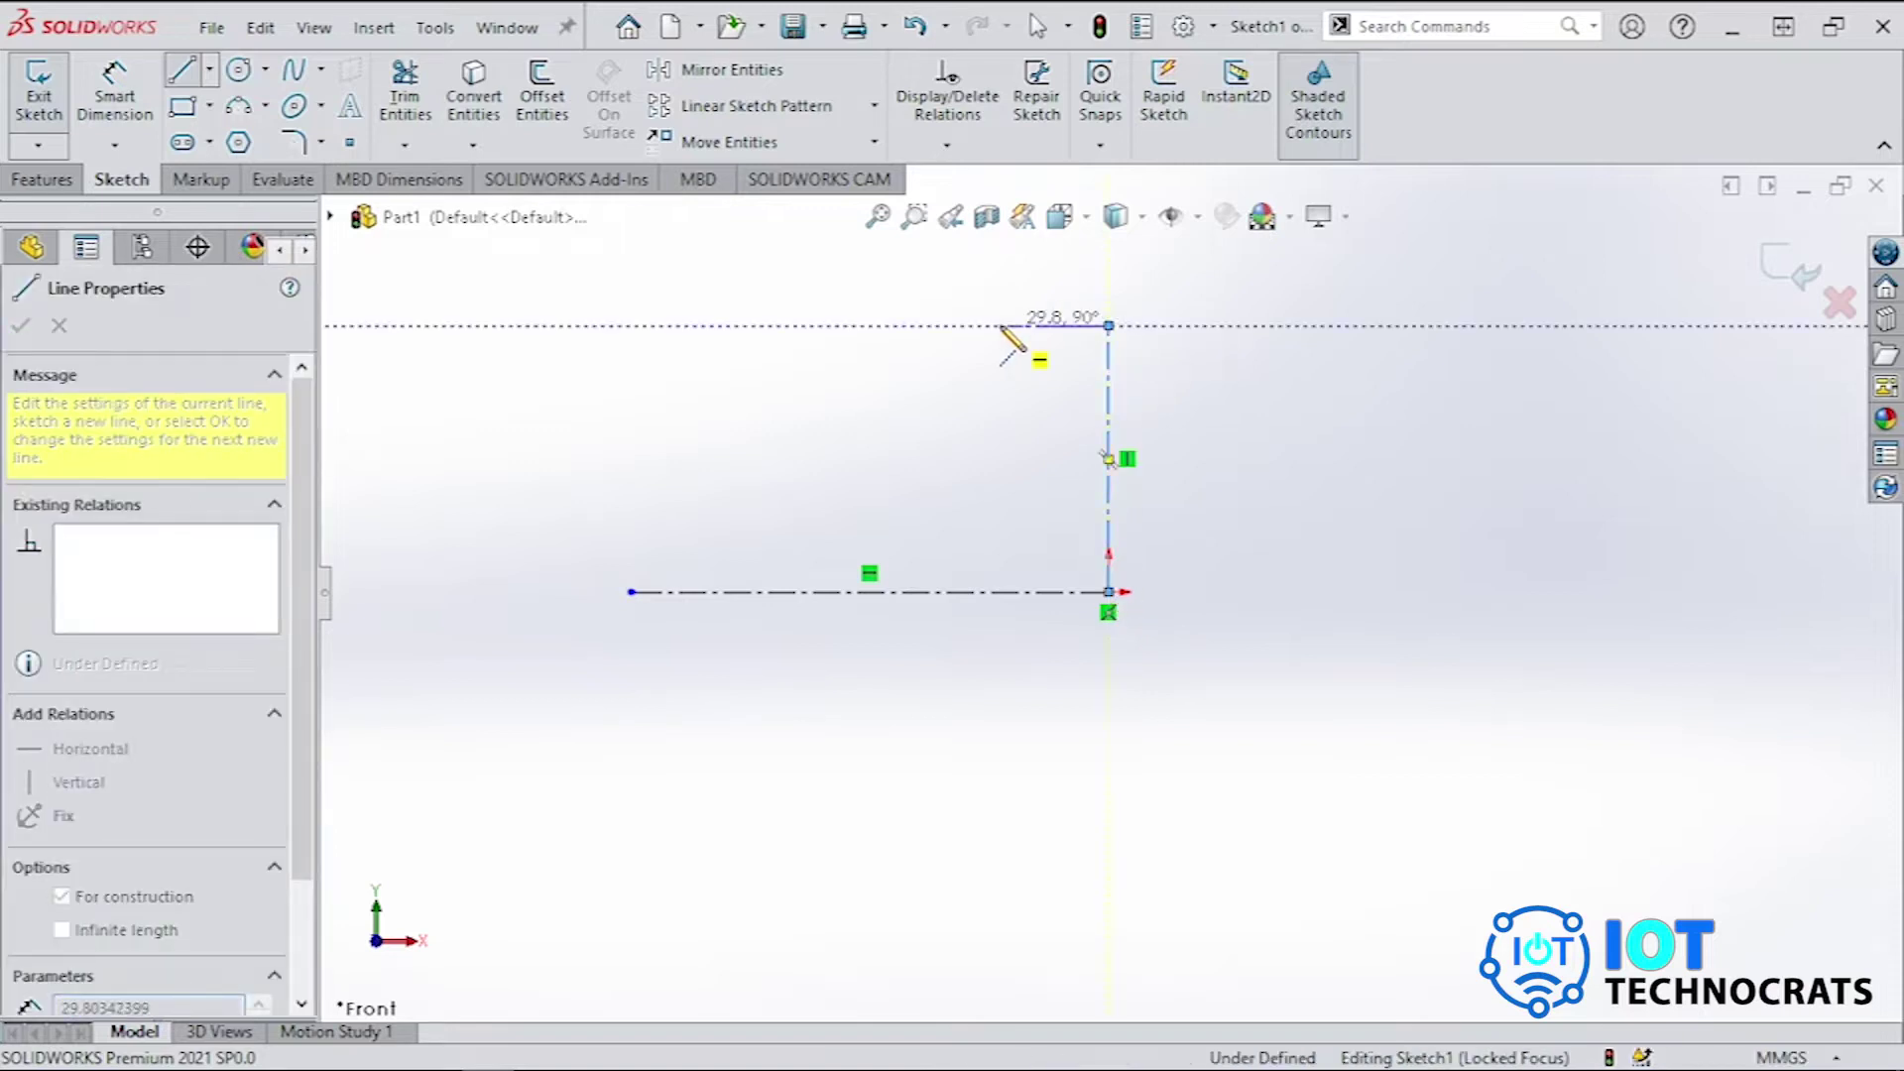
key("Escape")
key("Escape")
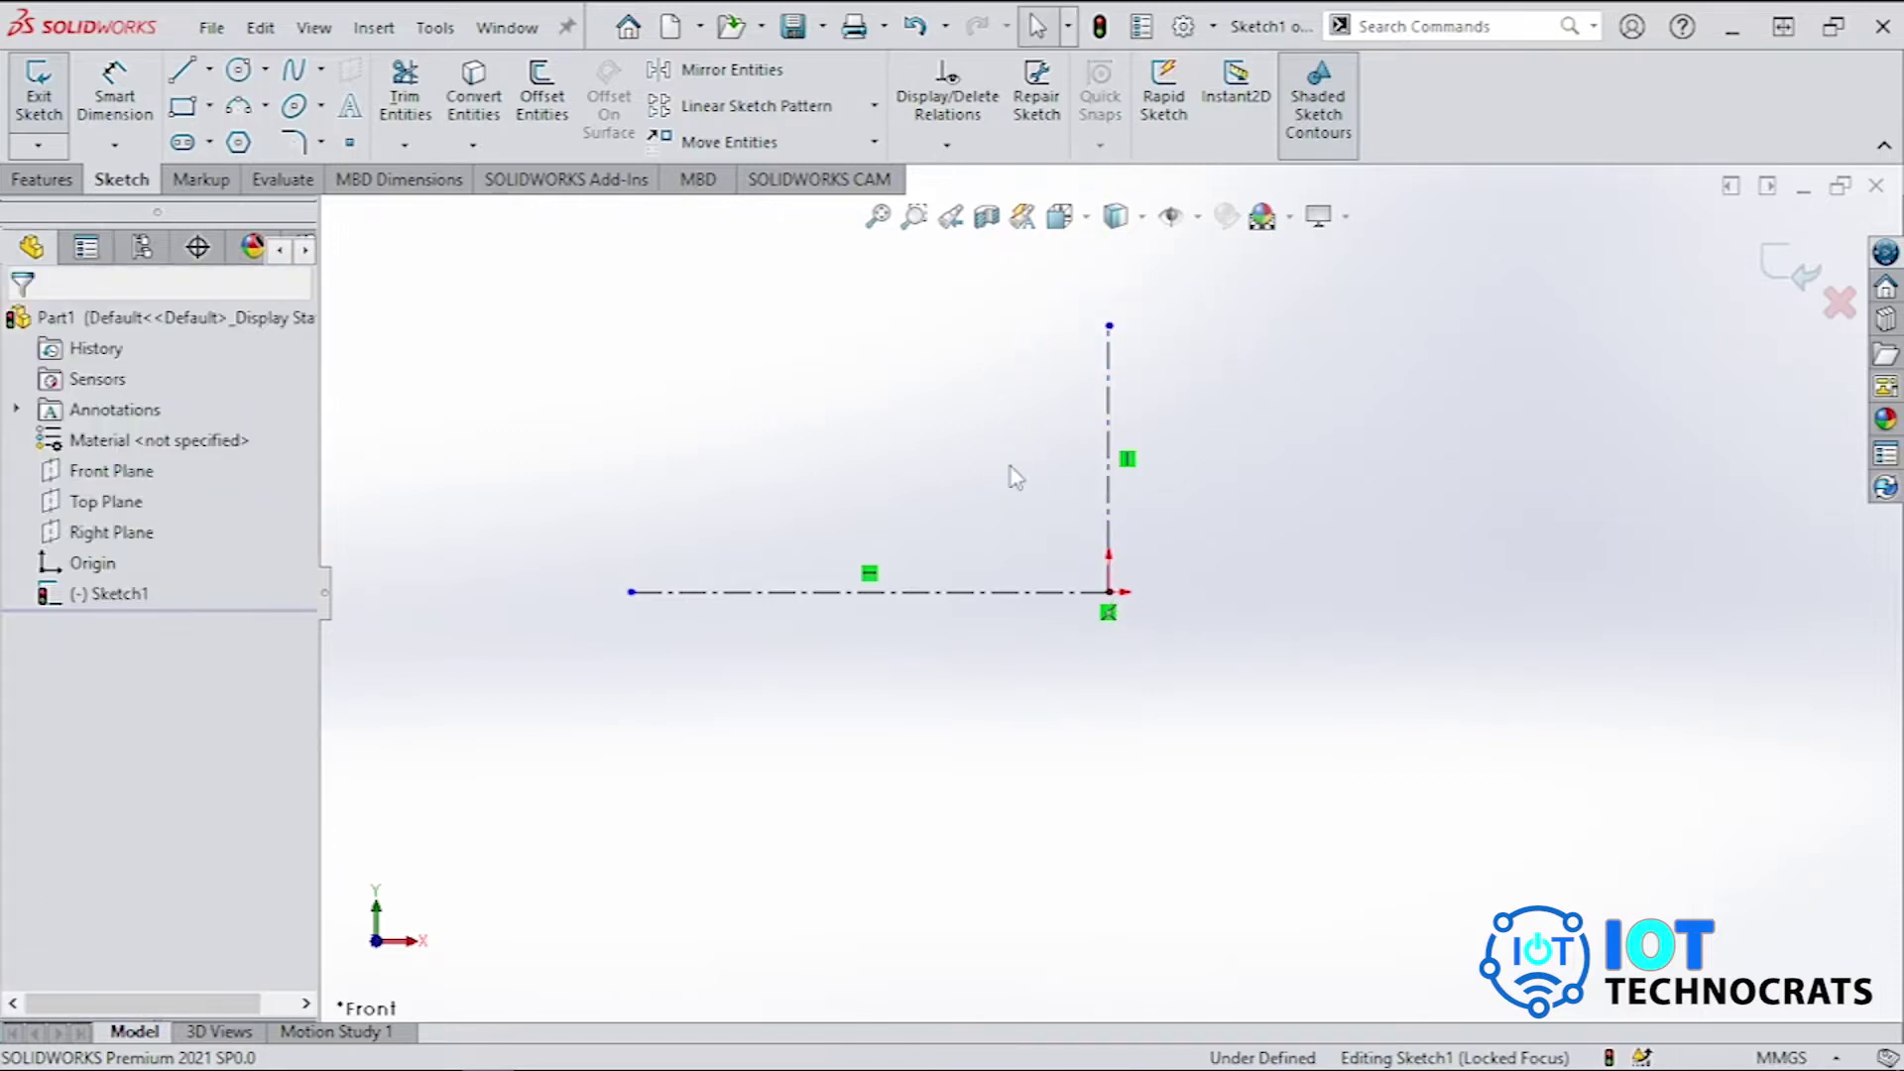
Give both the horizontal and the vertical construction lines infinite length.
left_click(928, 593)
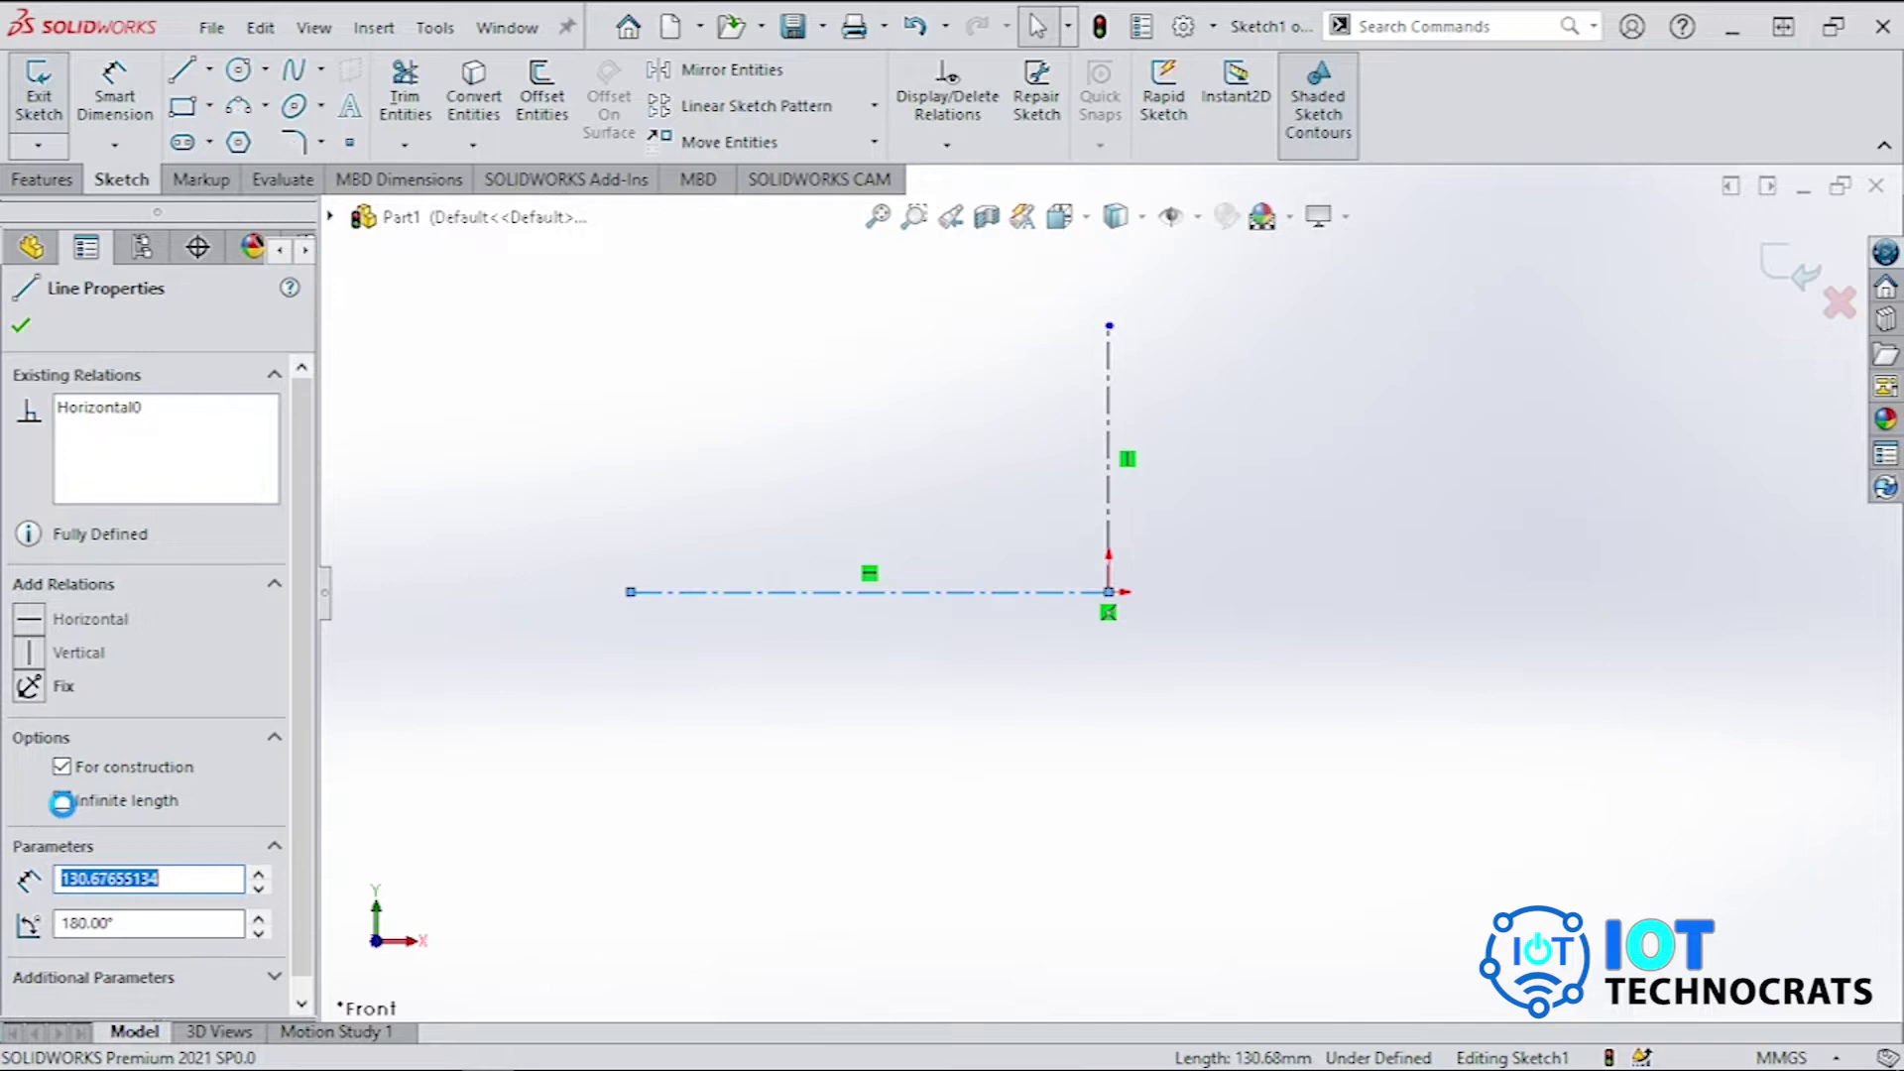
left_click(61, 800)
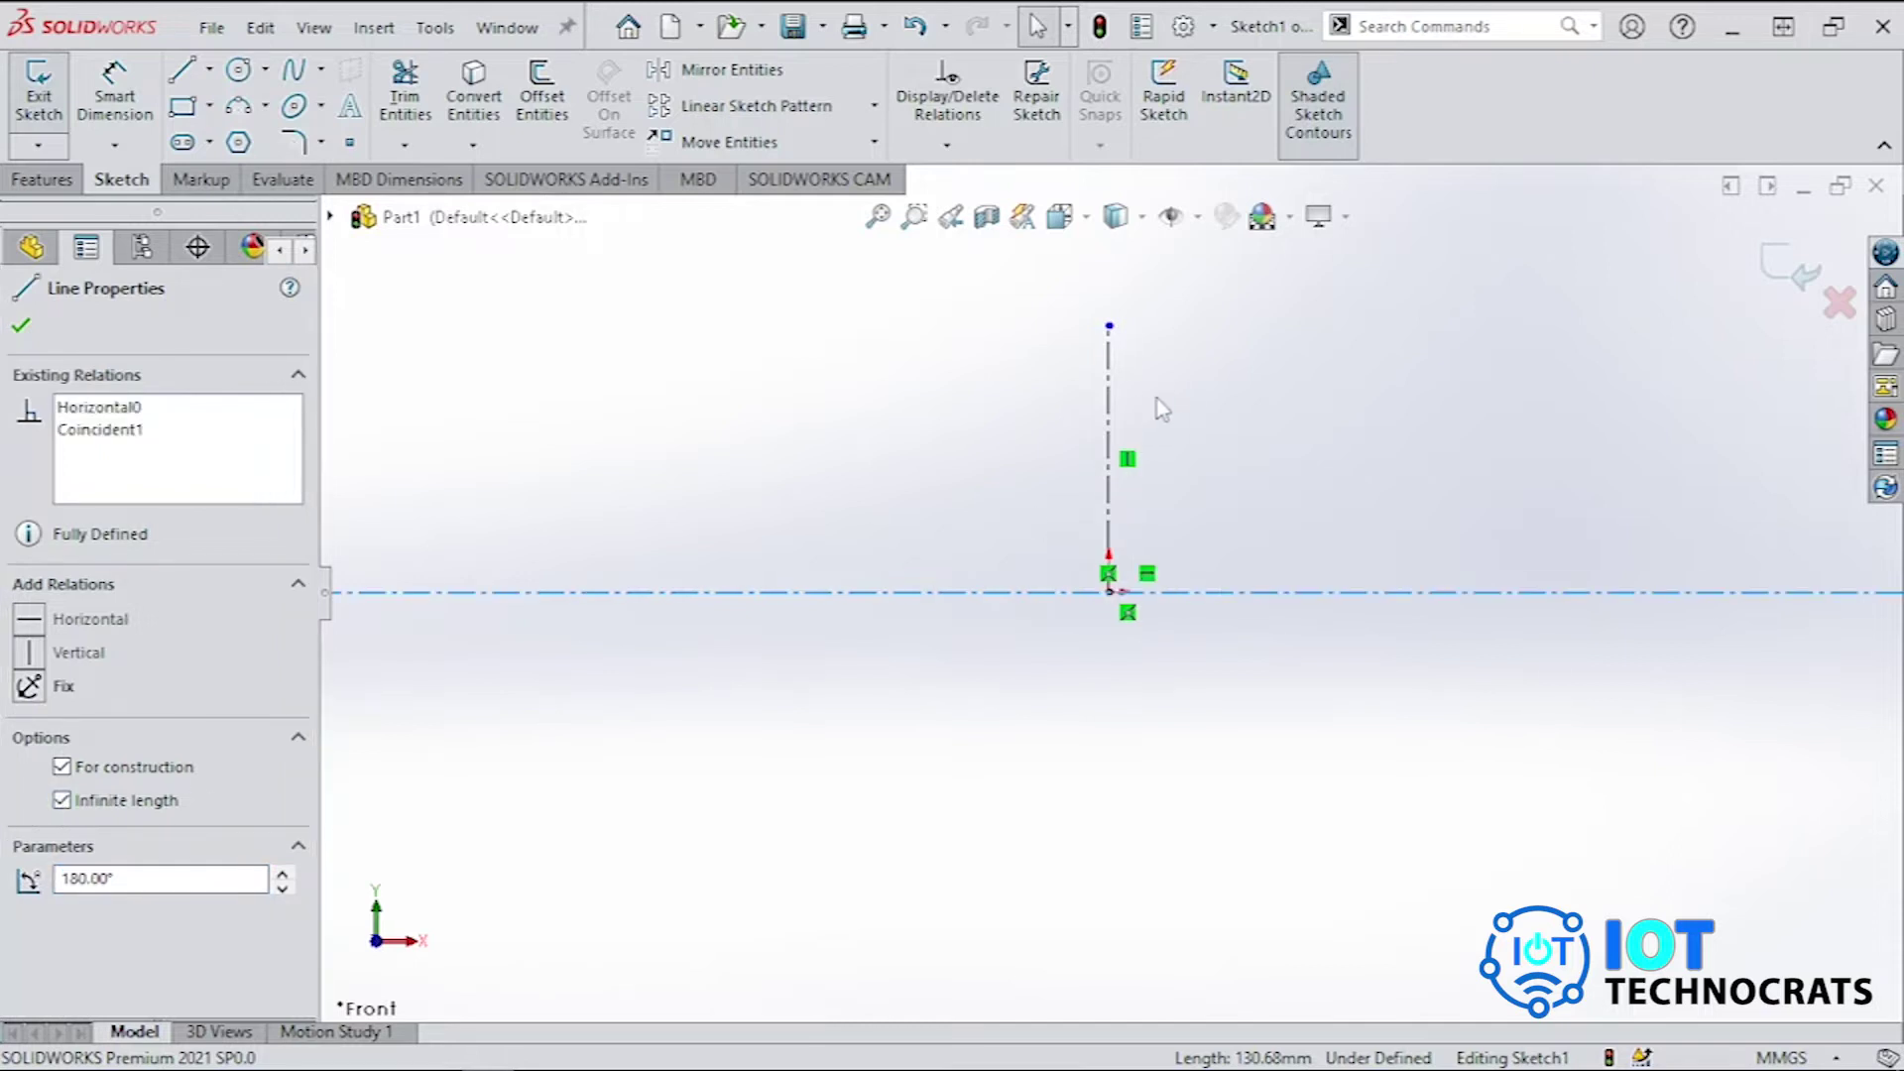
left_click(1110, 409)
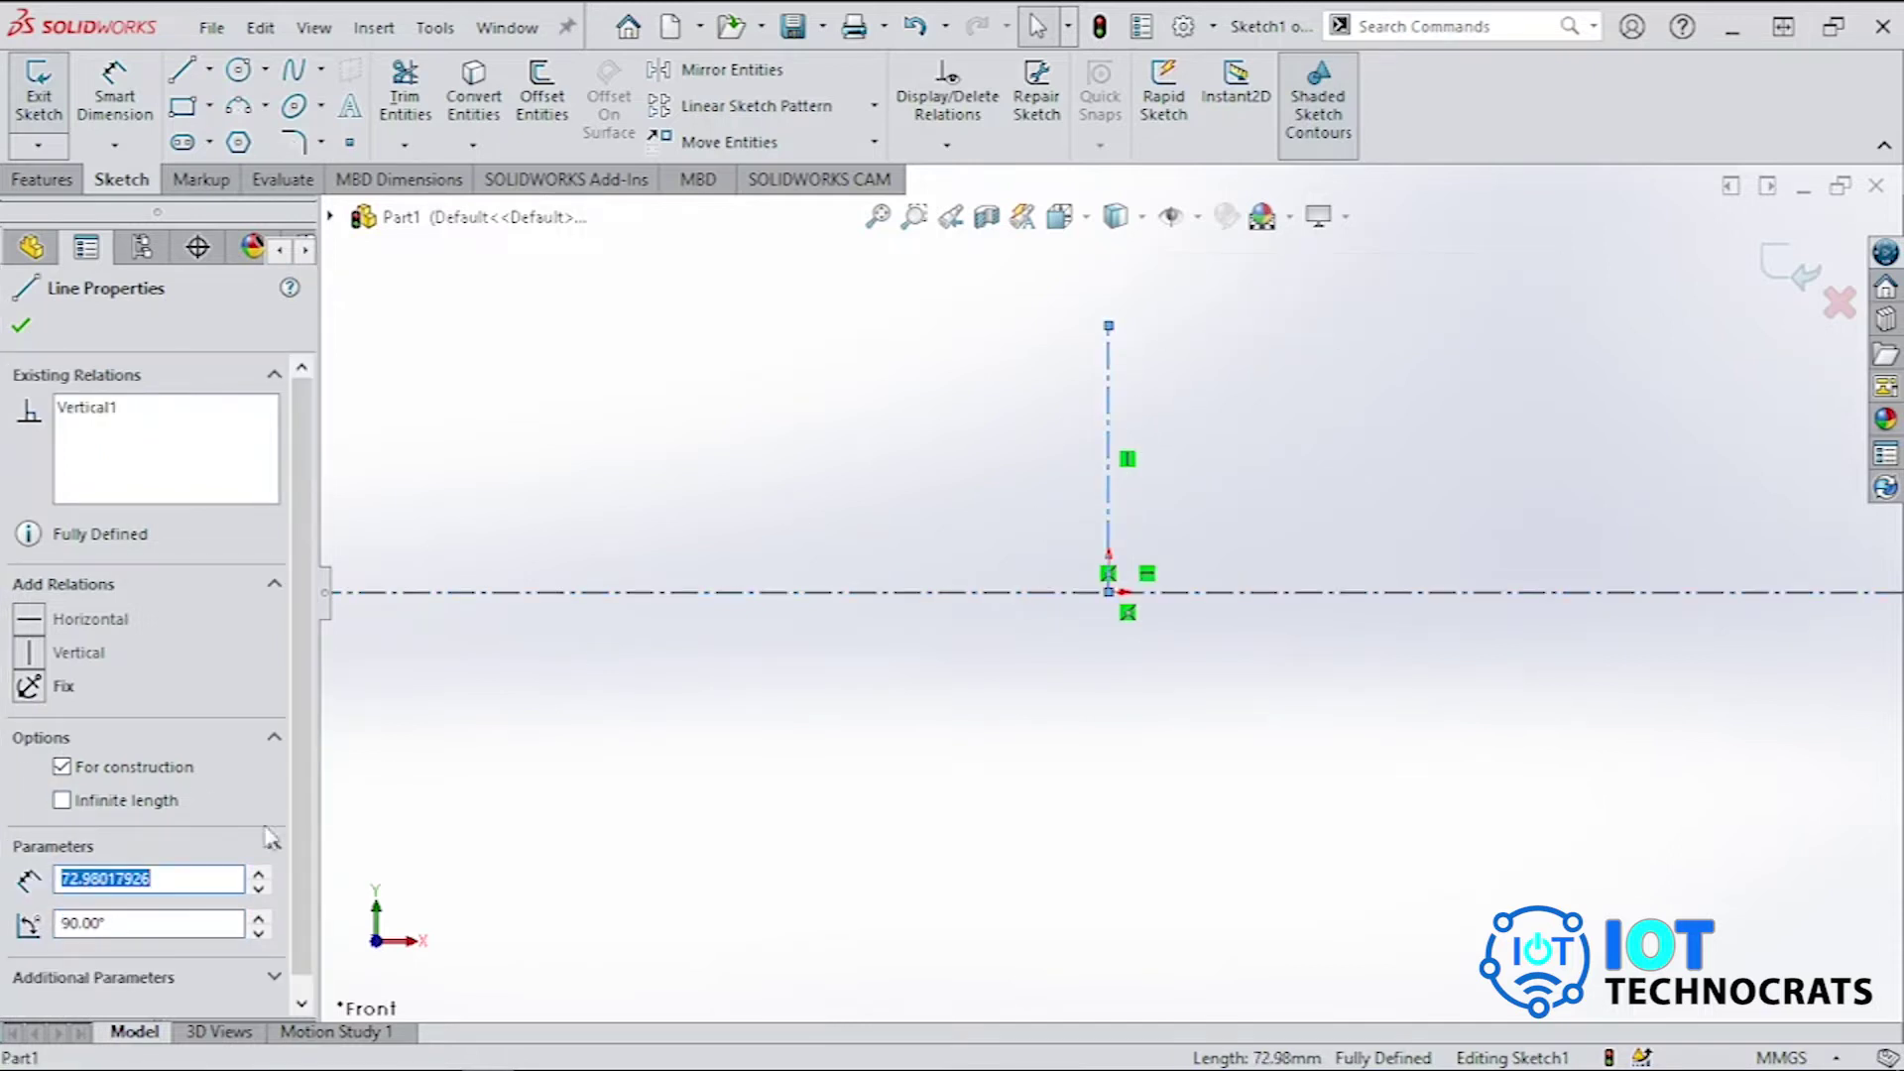
left_click(63, 801)
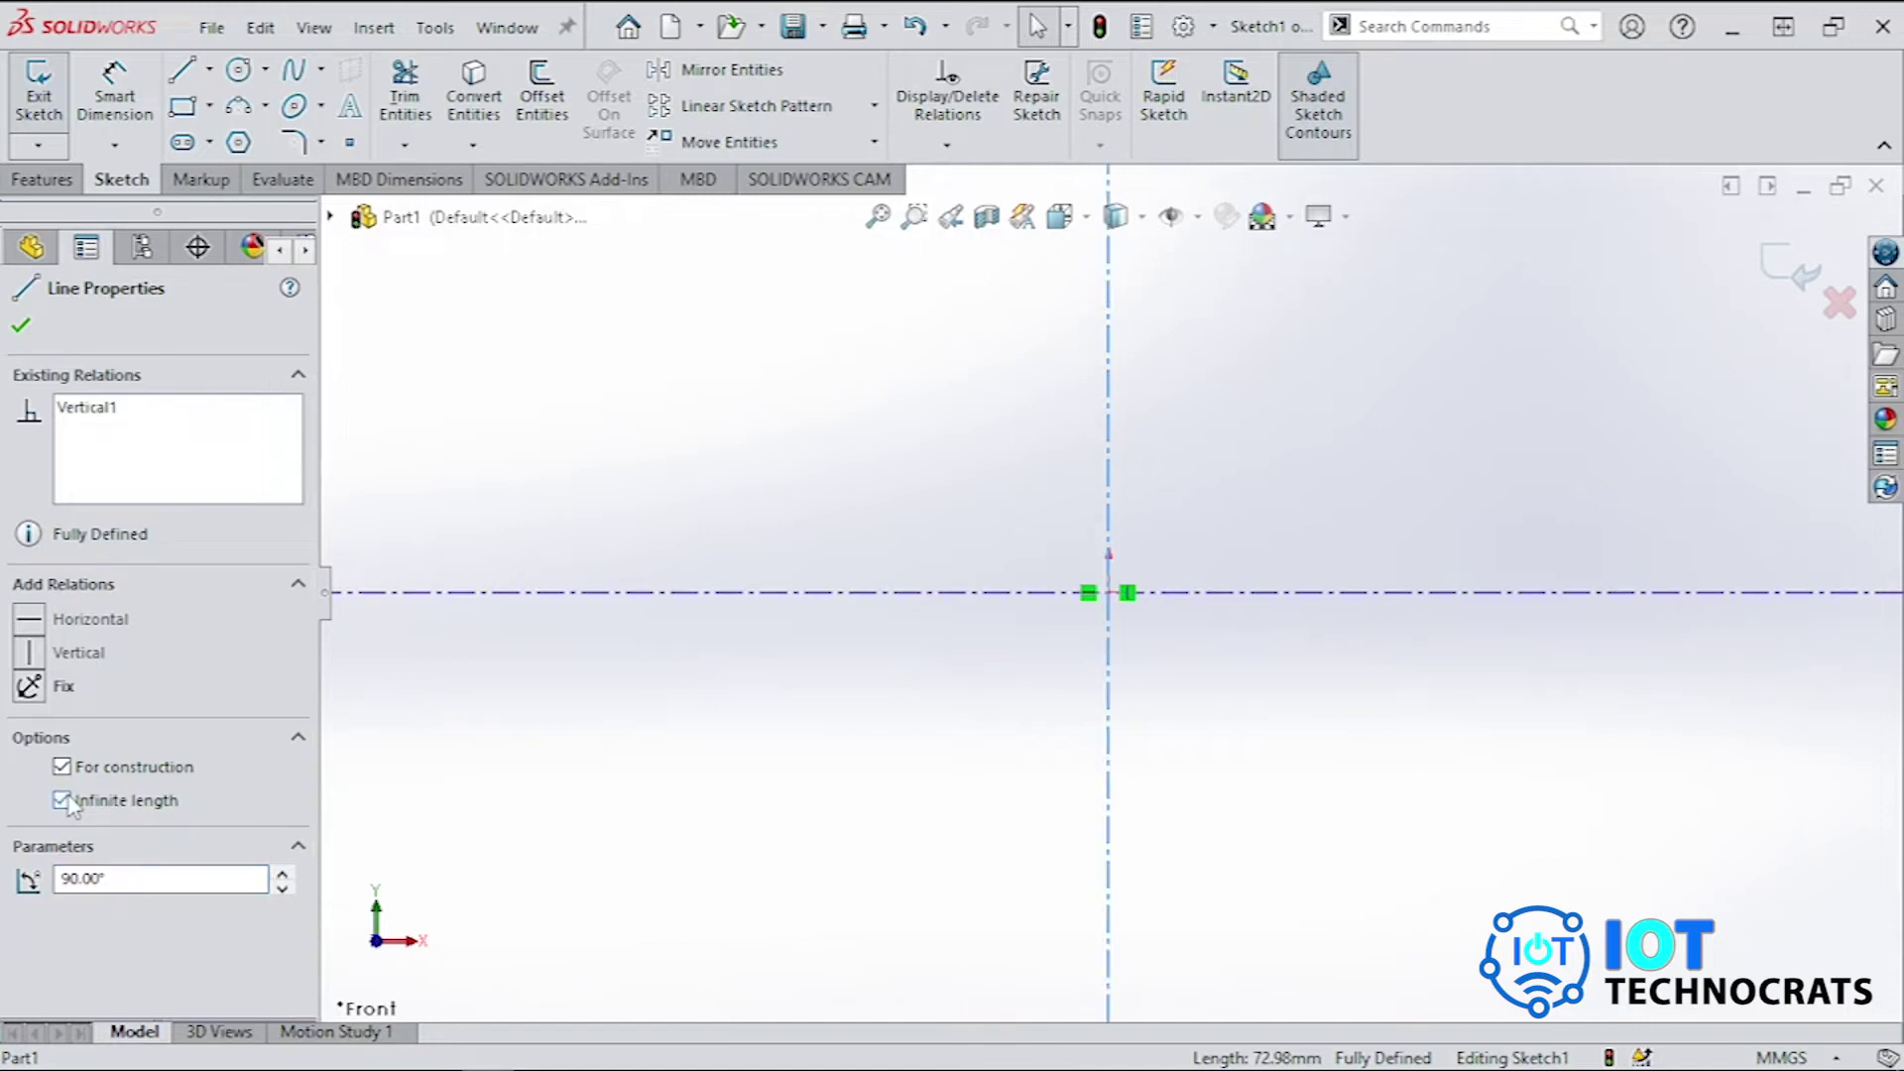
left_click(817, 731)
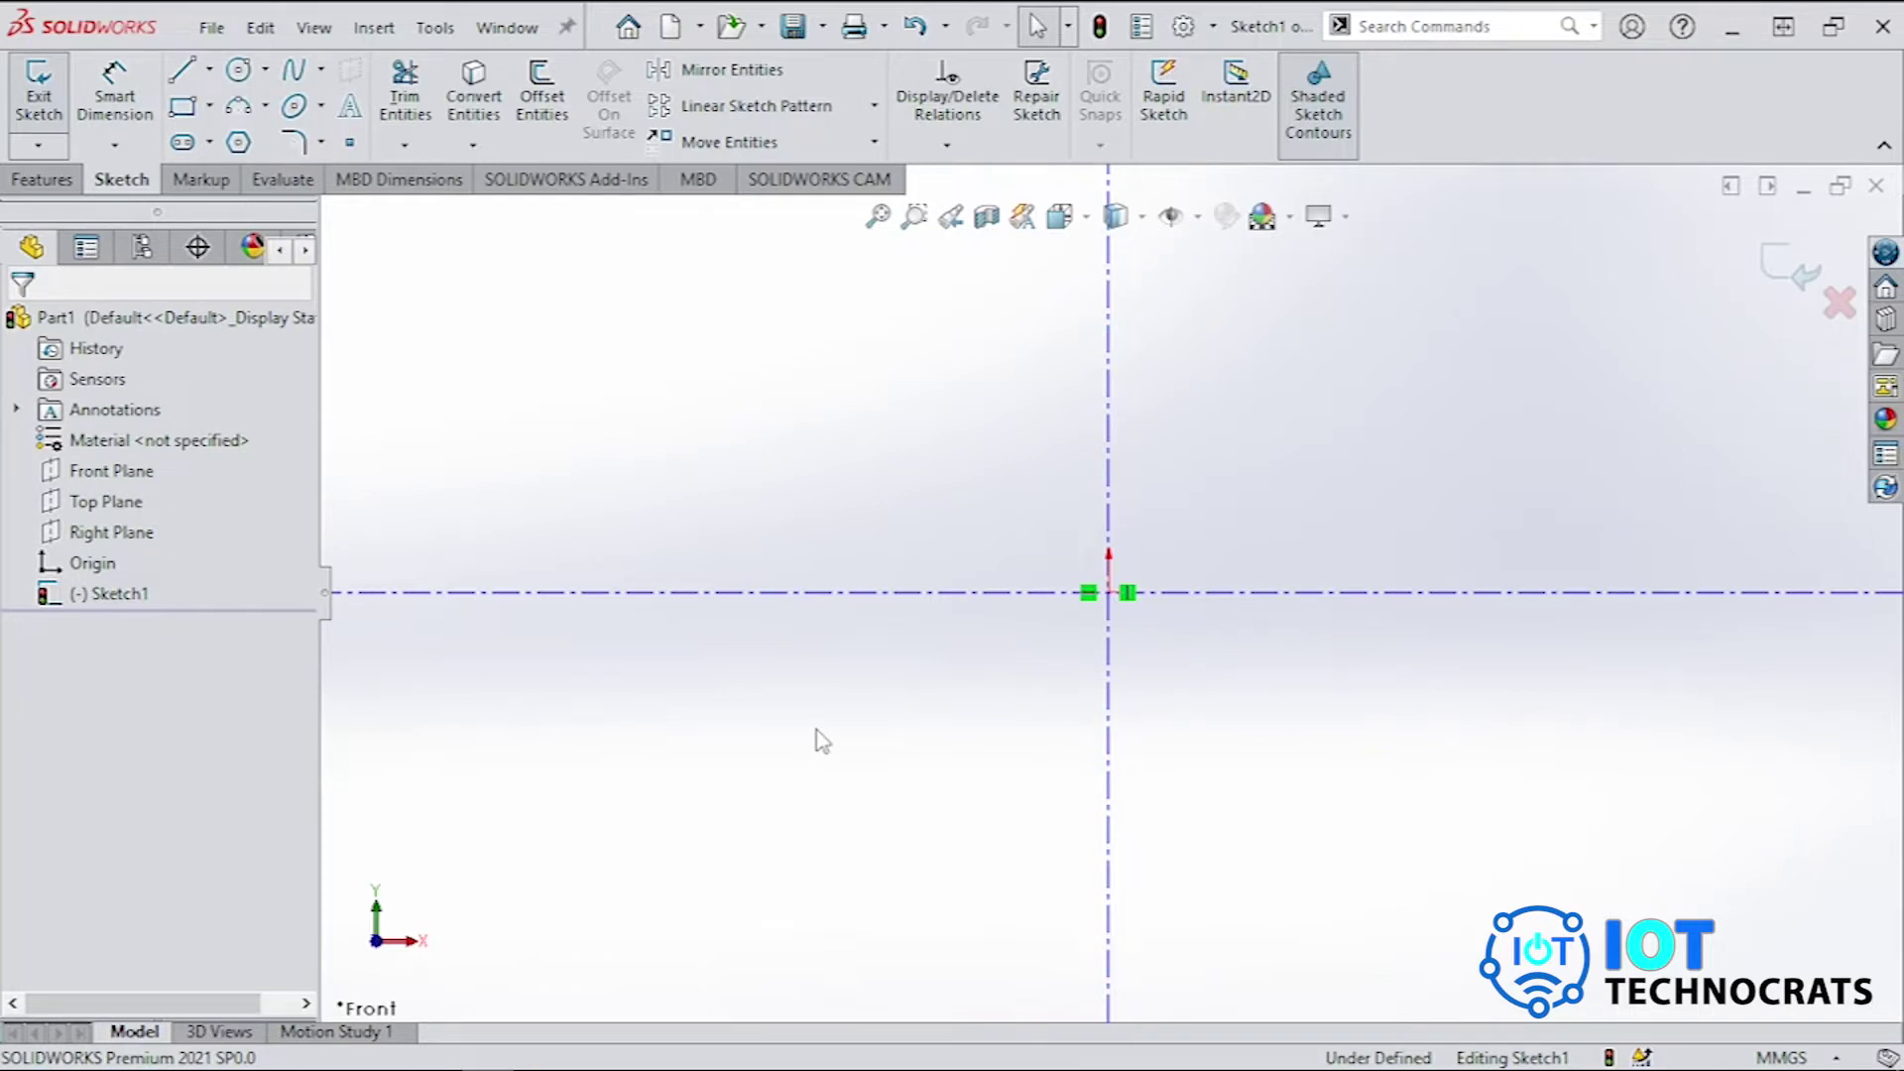
Sketch a closed profile about 149 mm by 68 mm between the two centerlines' negative-X, positive-Y sides, with two steps along its inner edge.
left_click(178, 83)
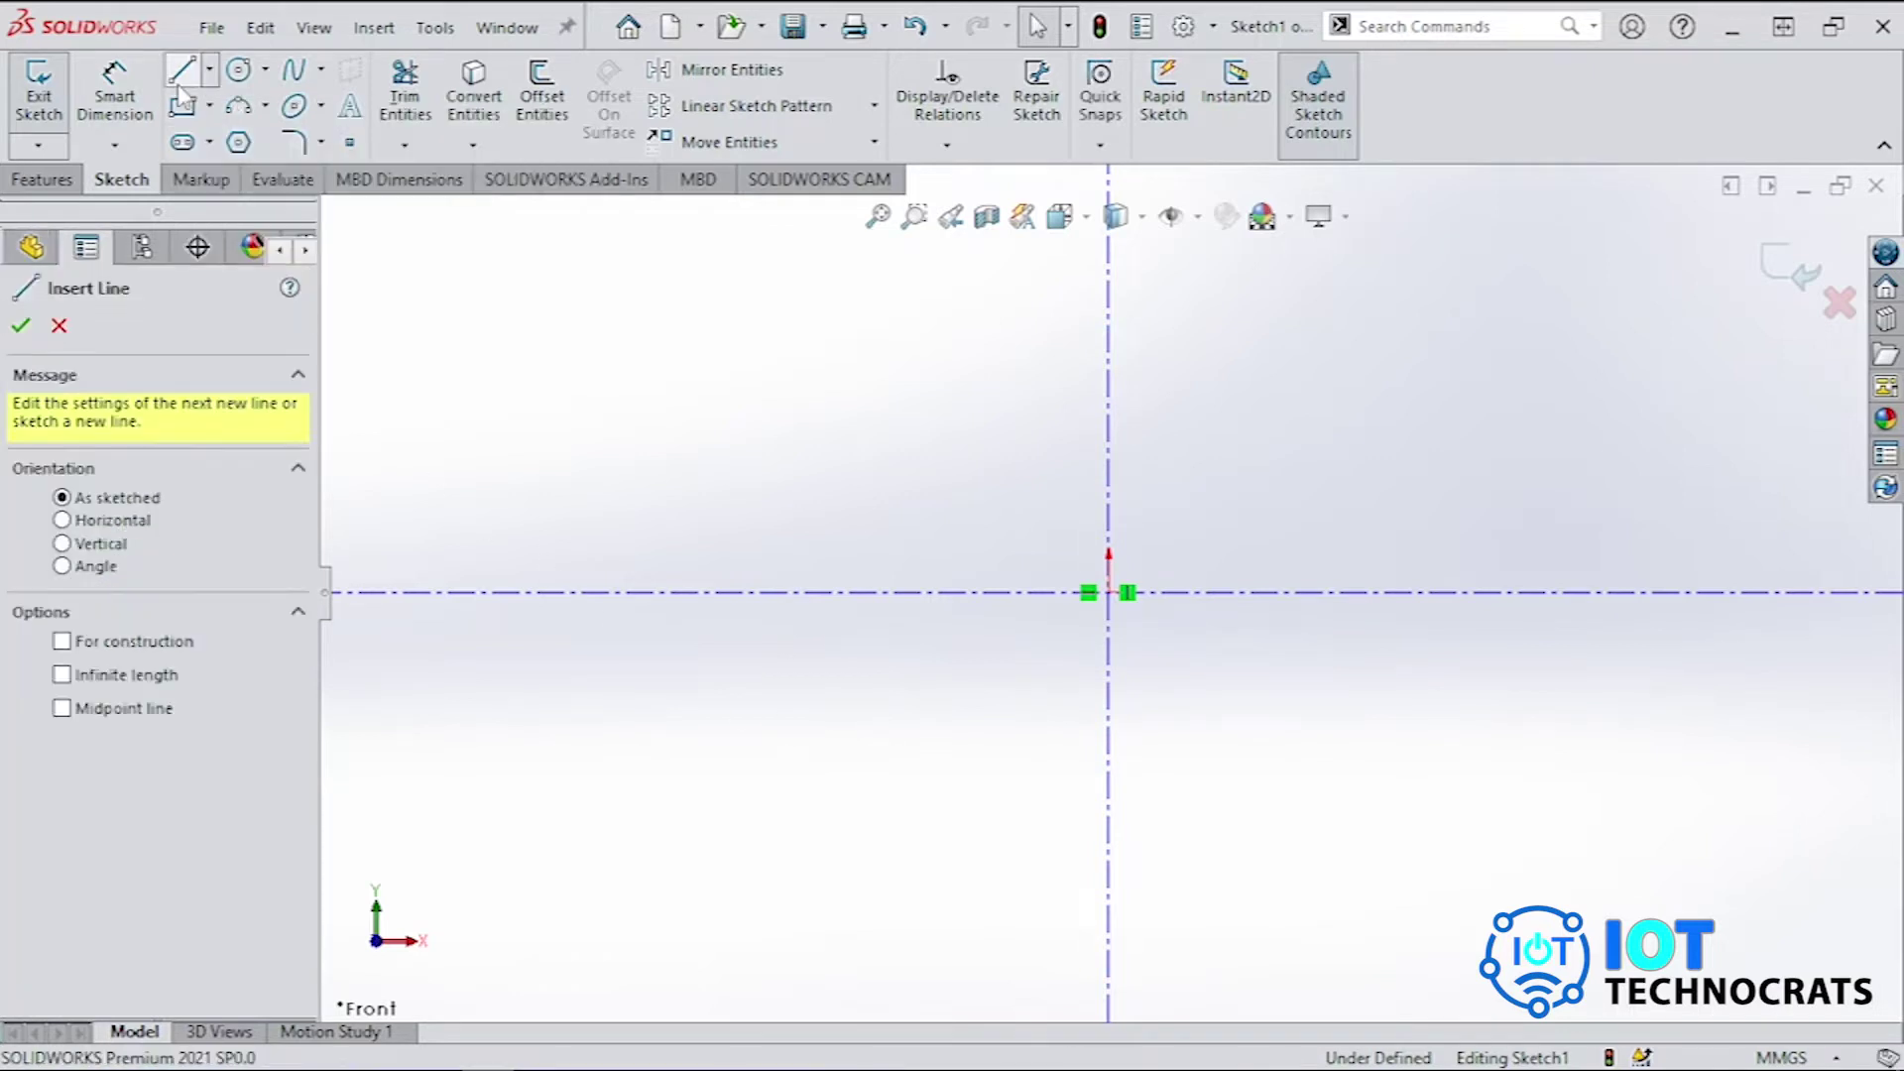
left_click(567, 593)
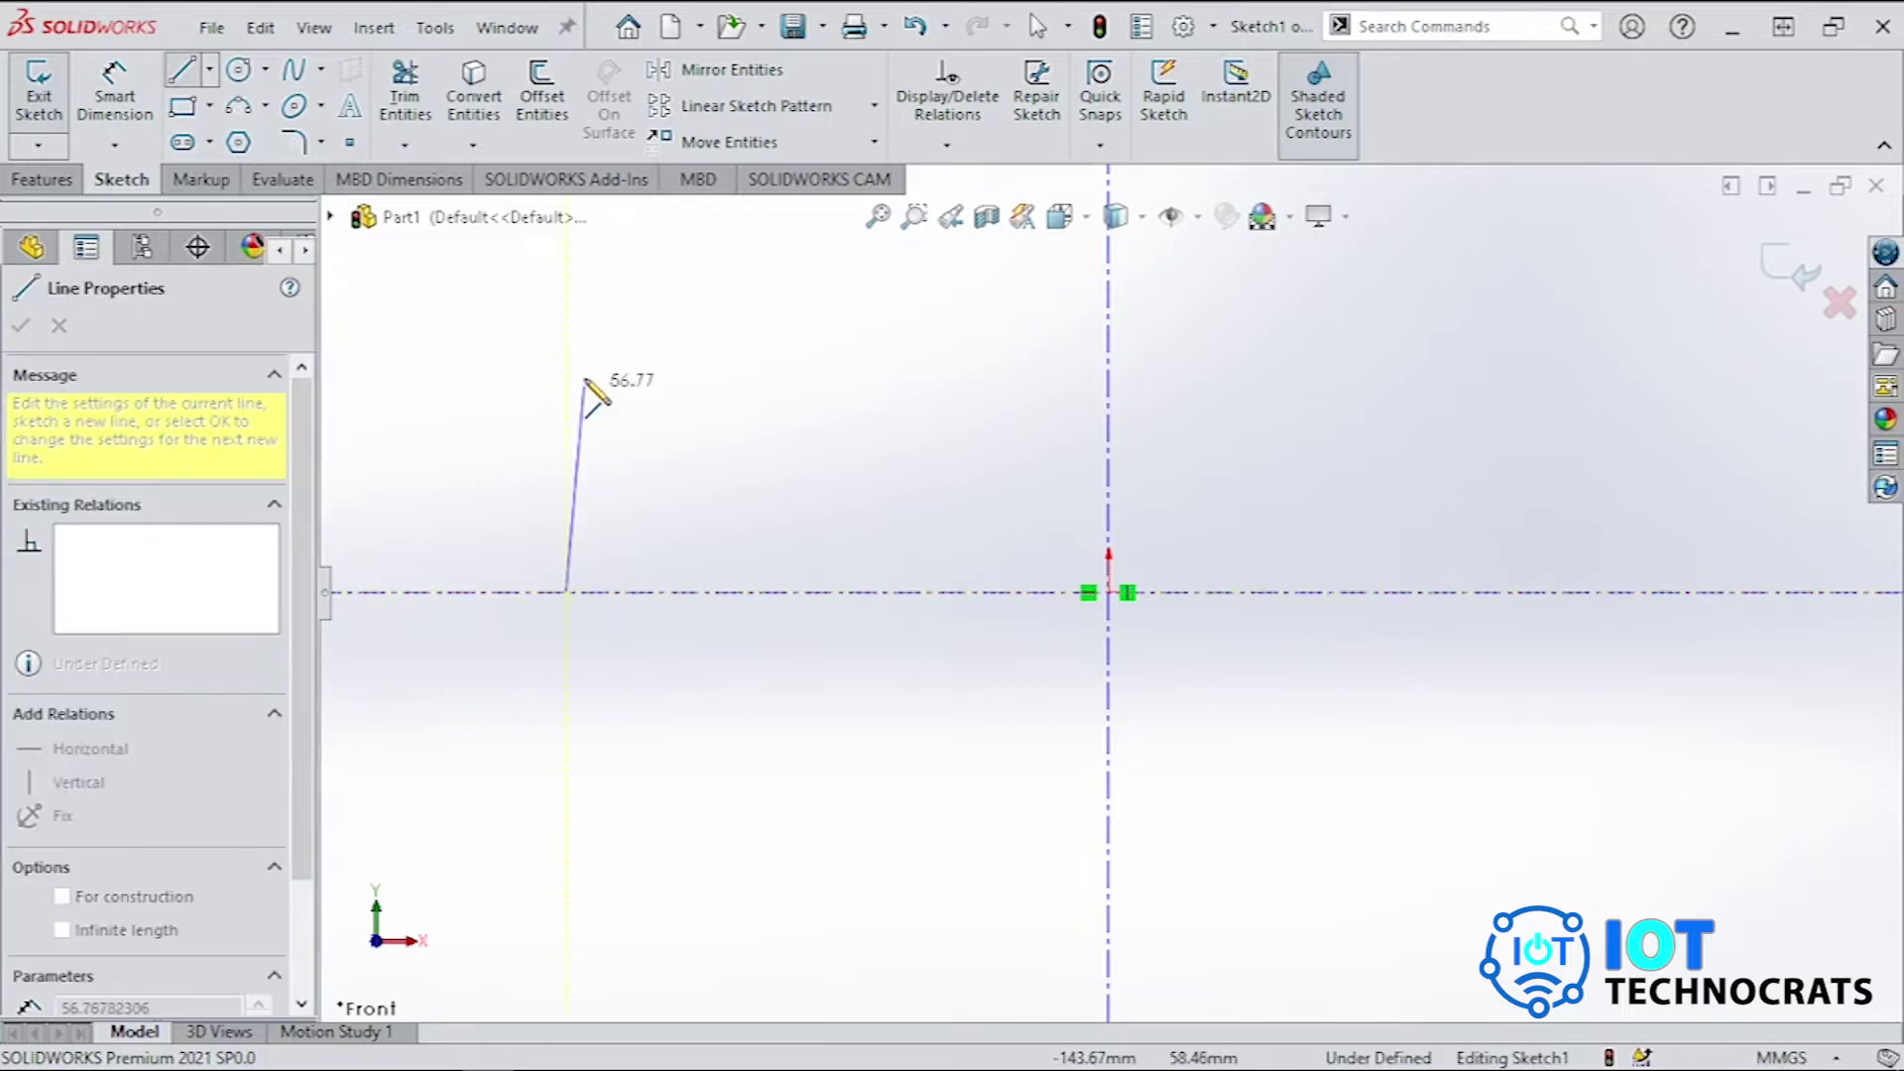
left_click(567, 343)
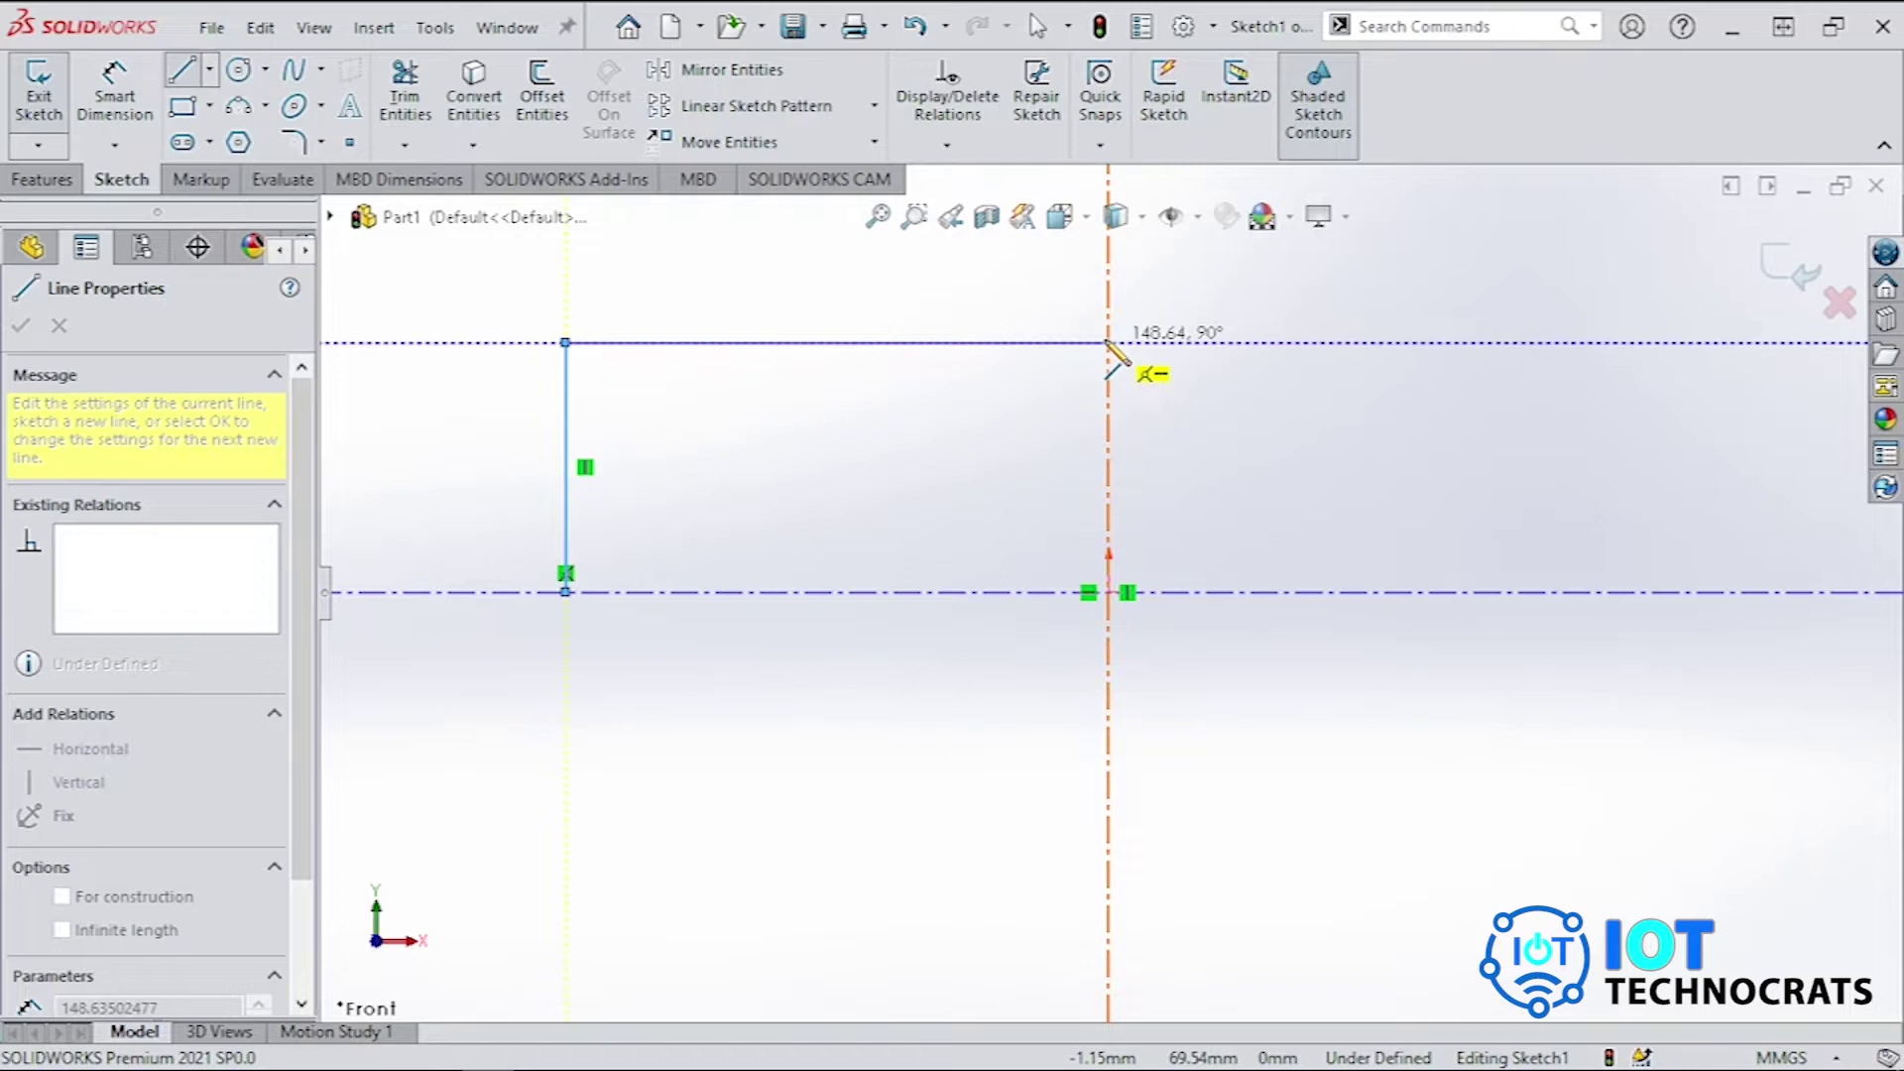
left_click(1108, 342)
left_click(1108, 421)
left_click(944, 421)
left_click(944, 494)
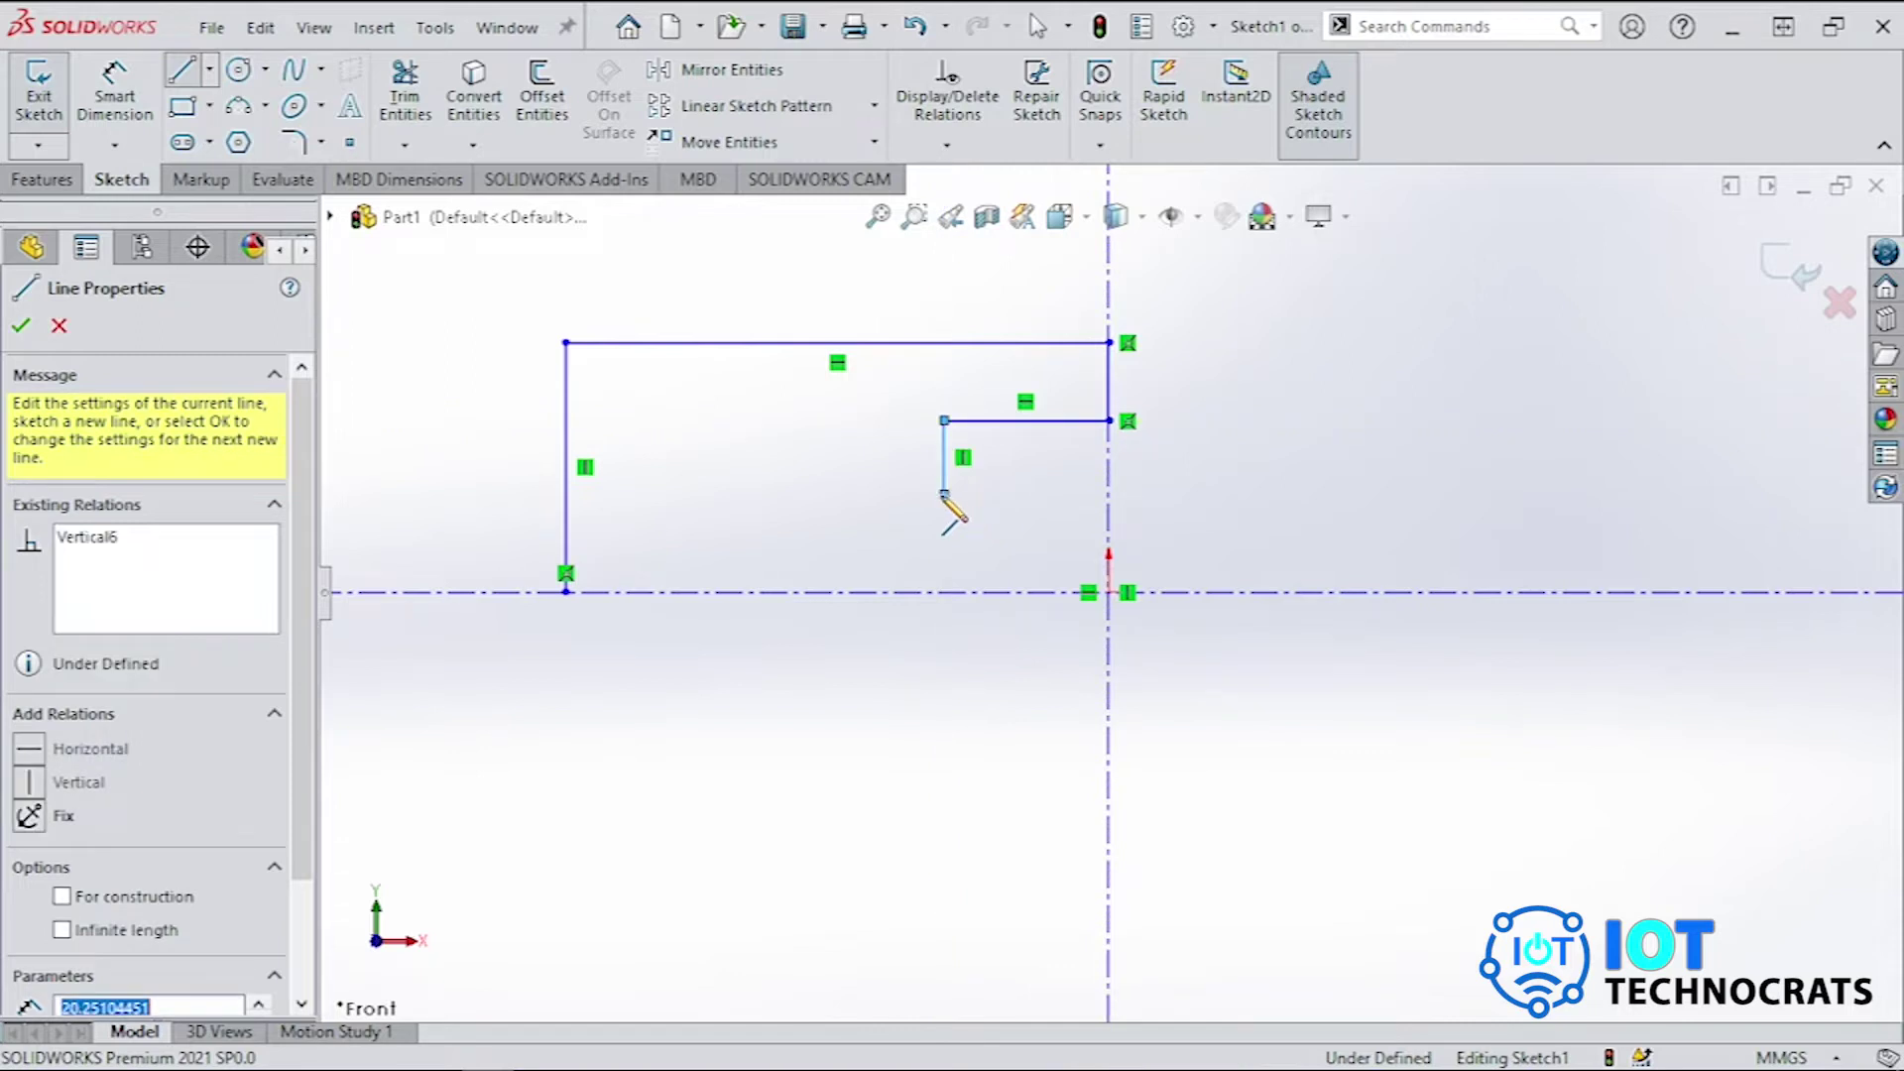
left_click(716, 494)
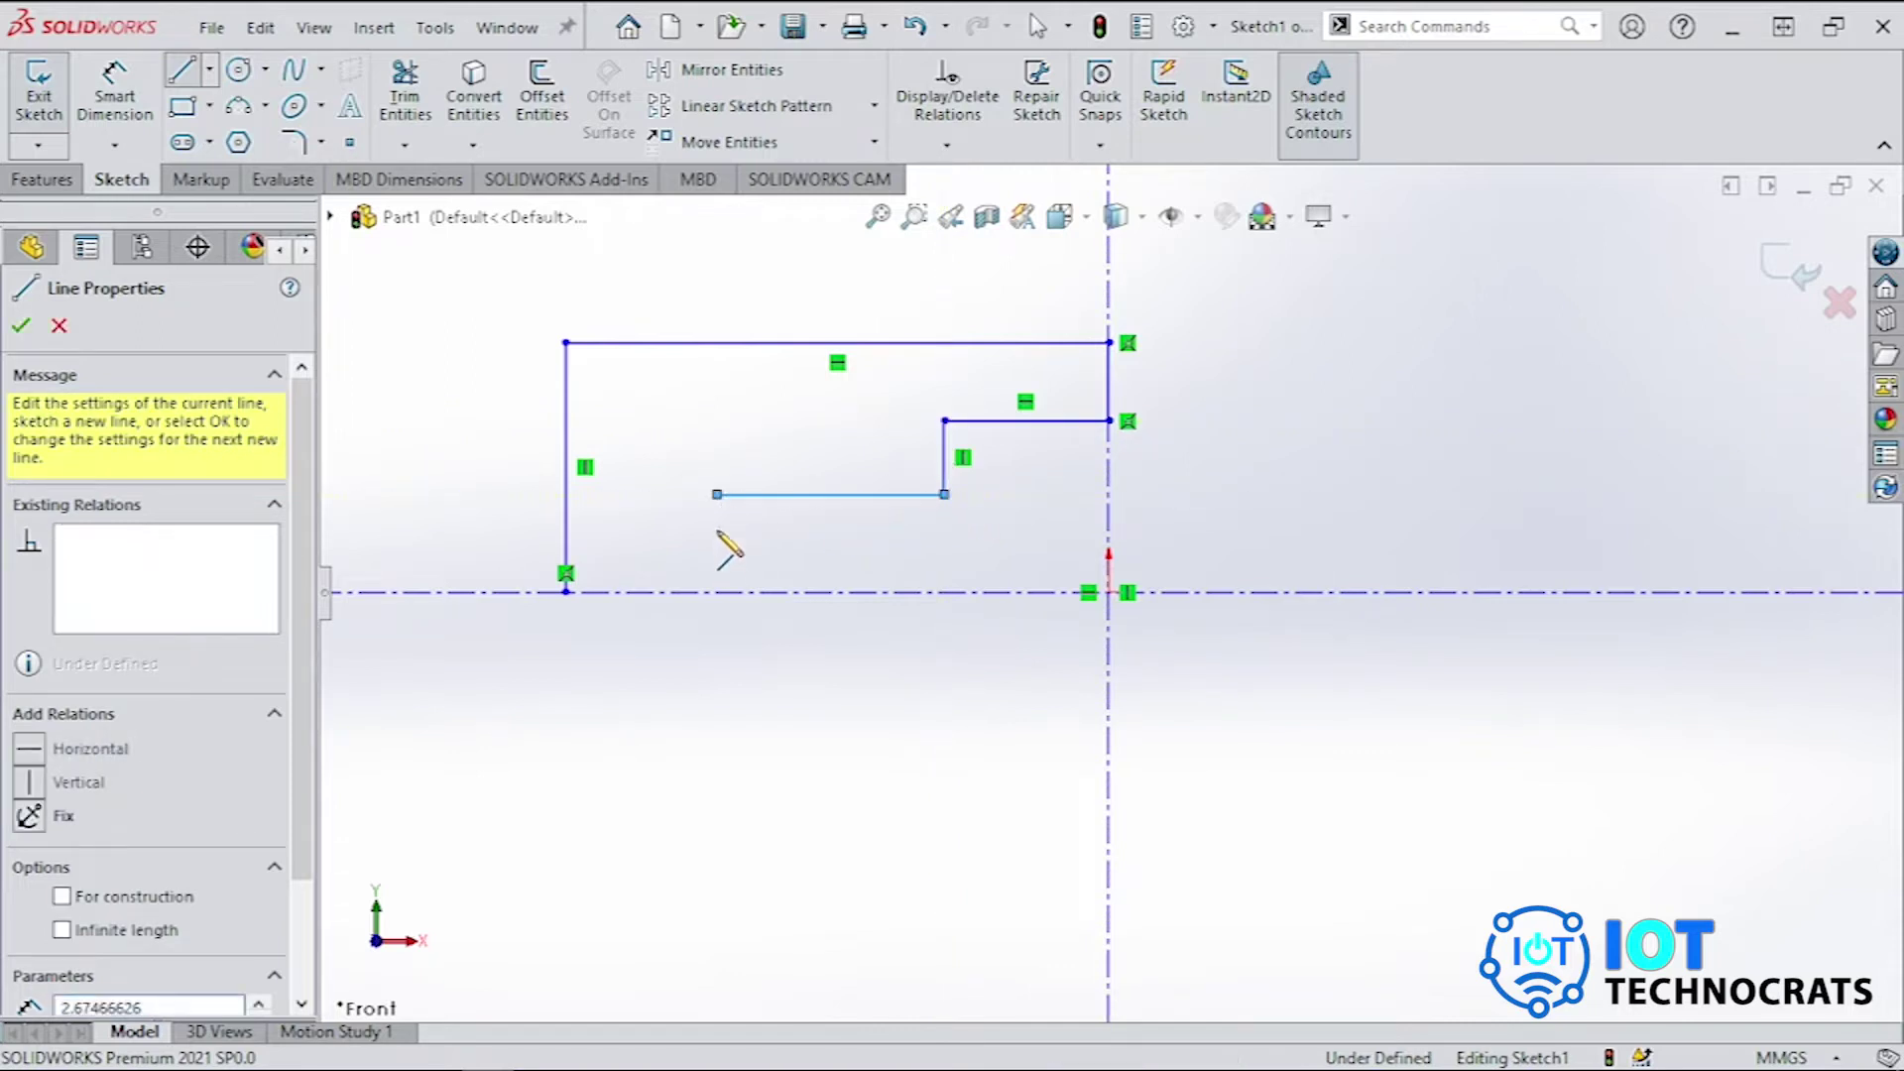
left_click(716, 592)
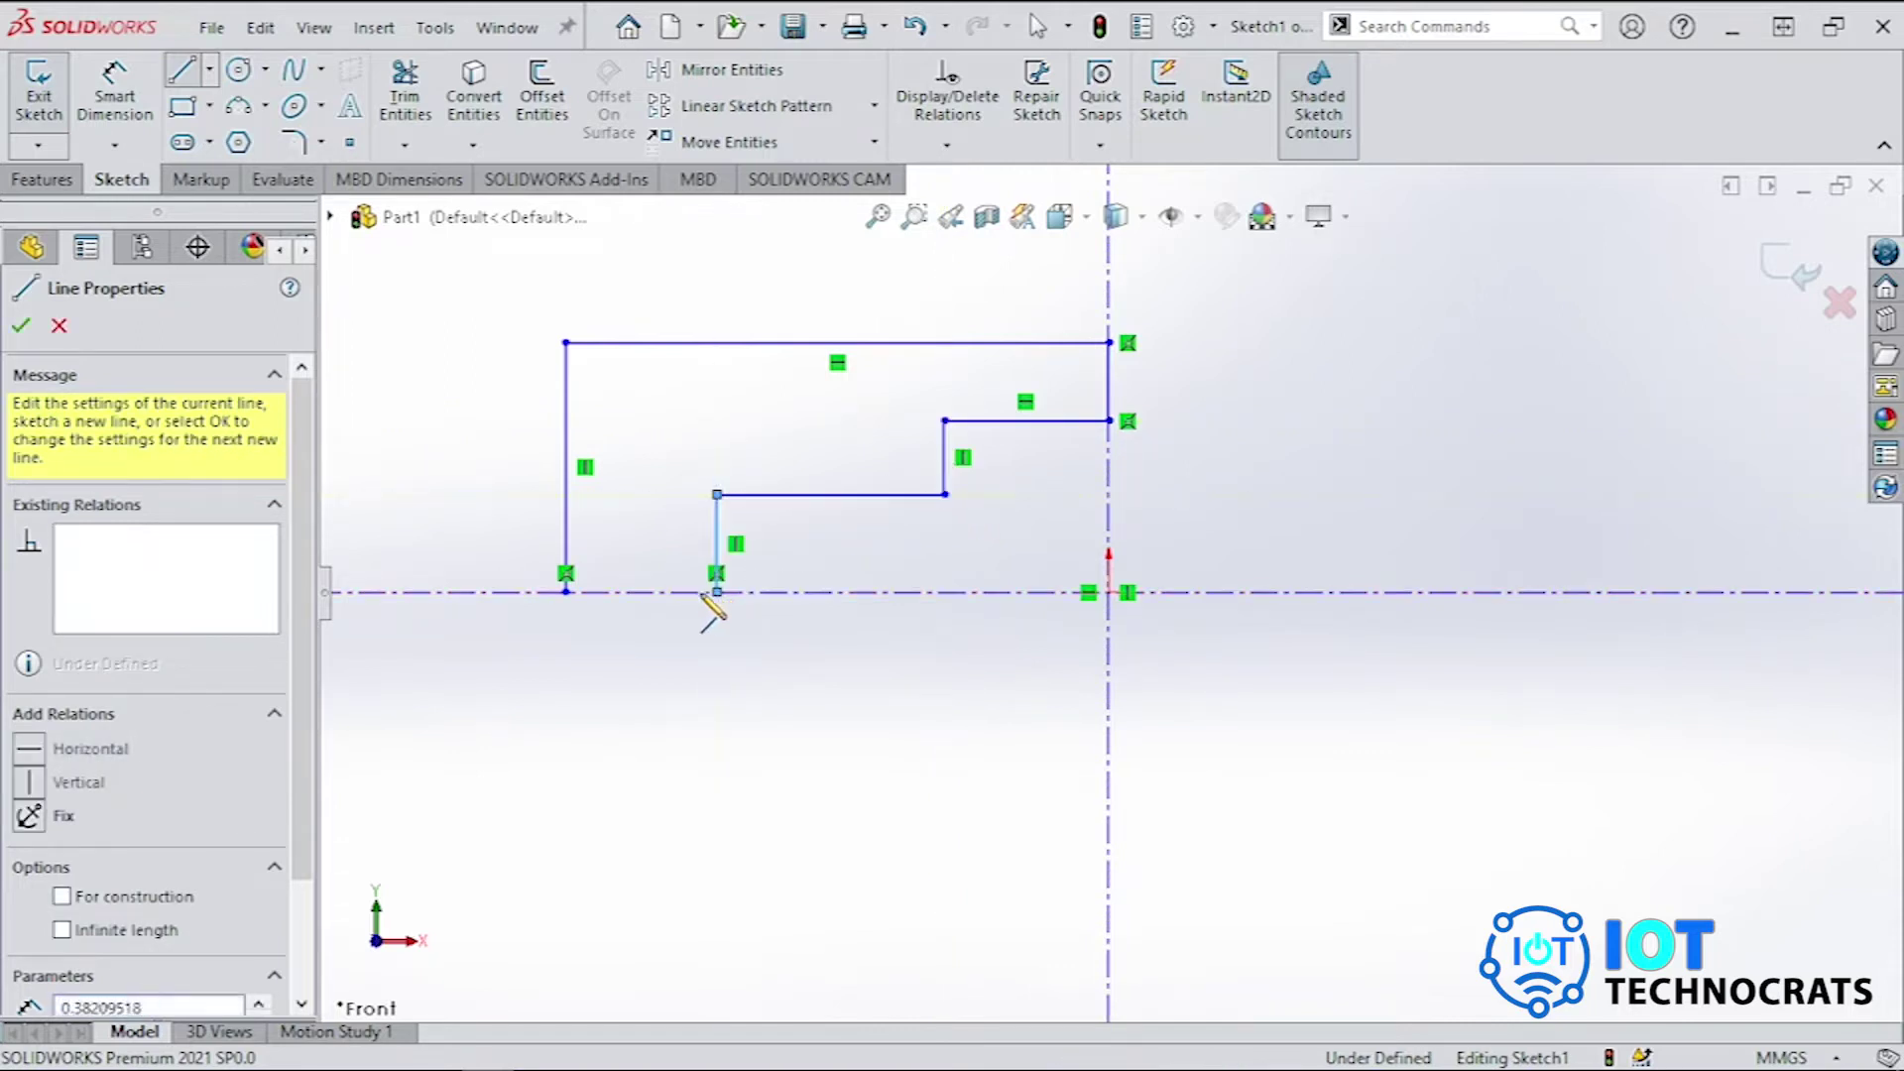
left_click(565, 592)
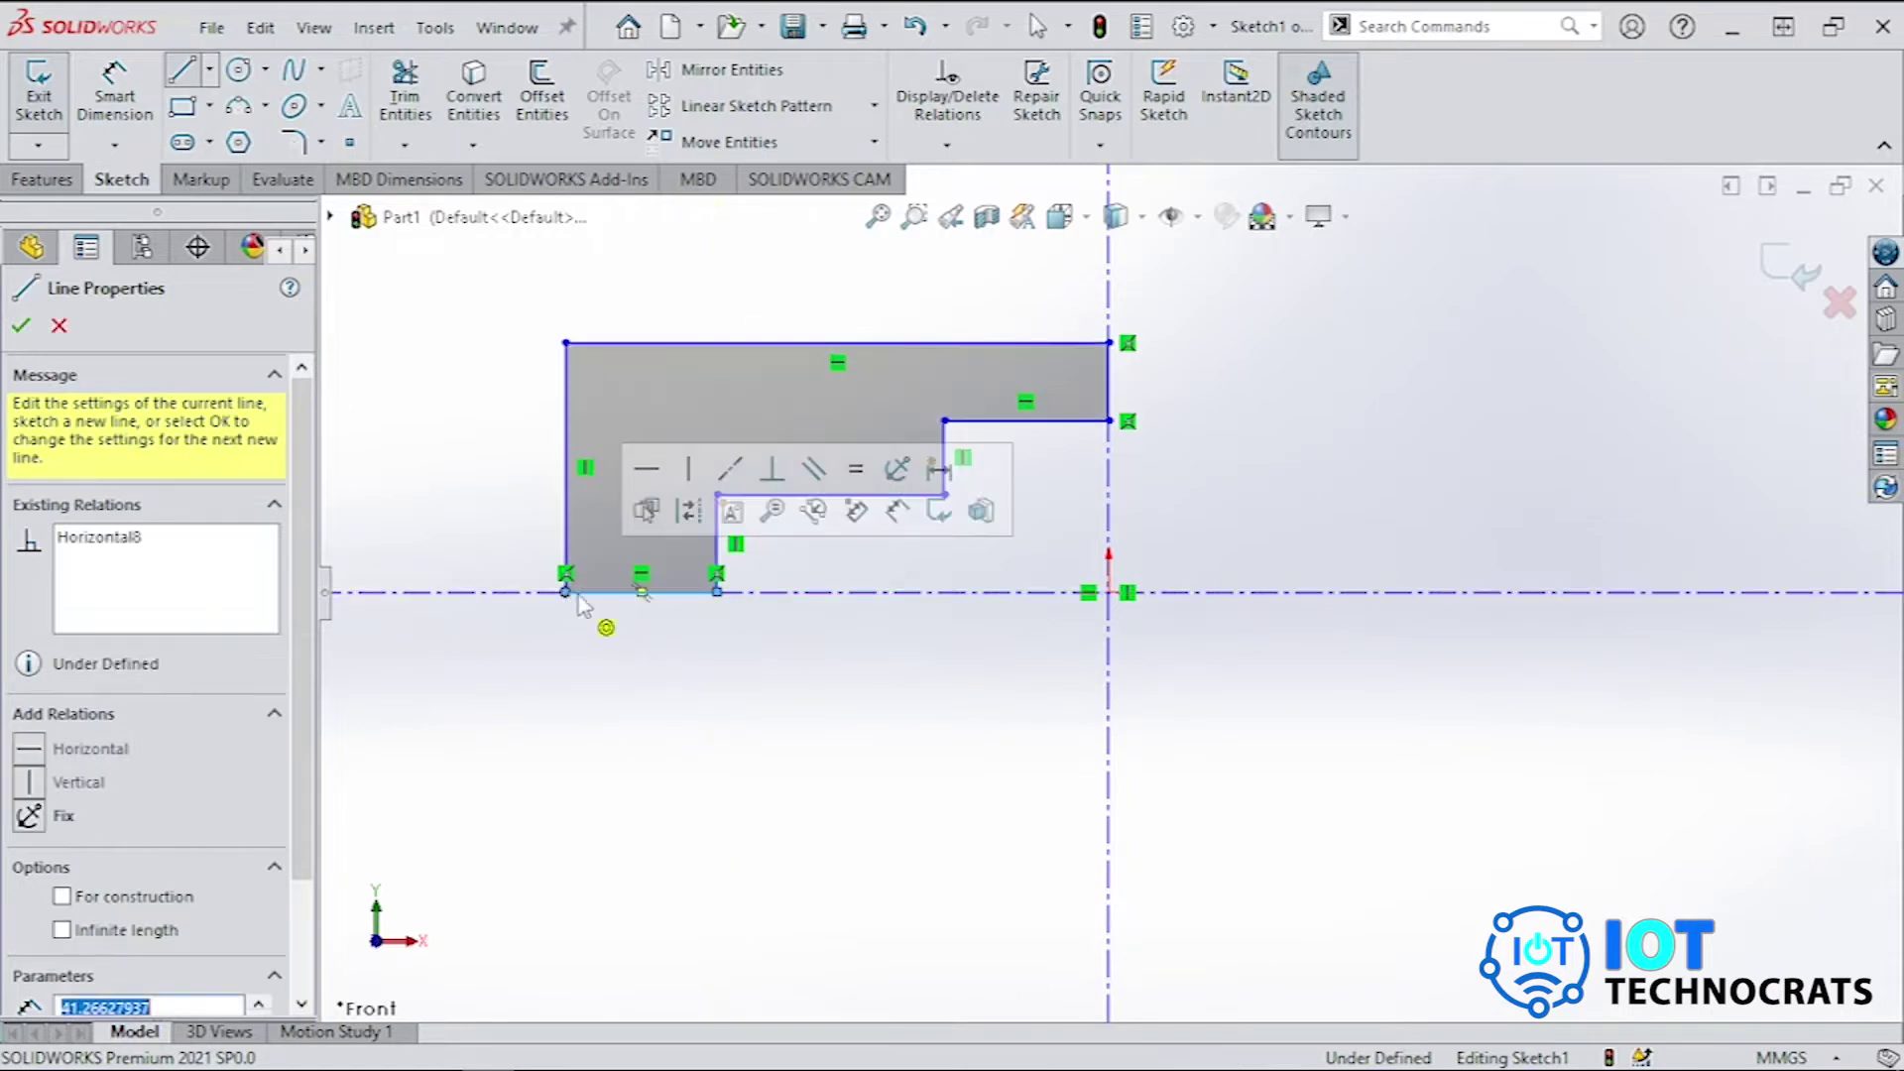
Dimension the profile's outer vertical edge and set its length to 100/2 mm.
left_click(103, 96)
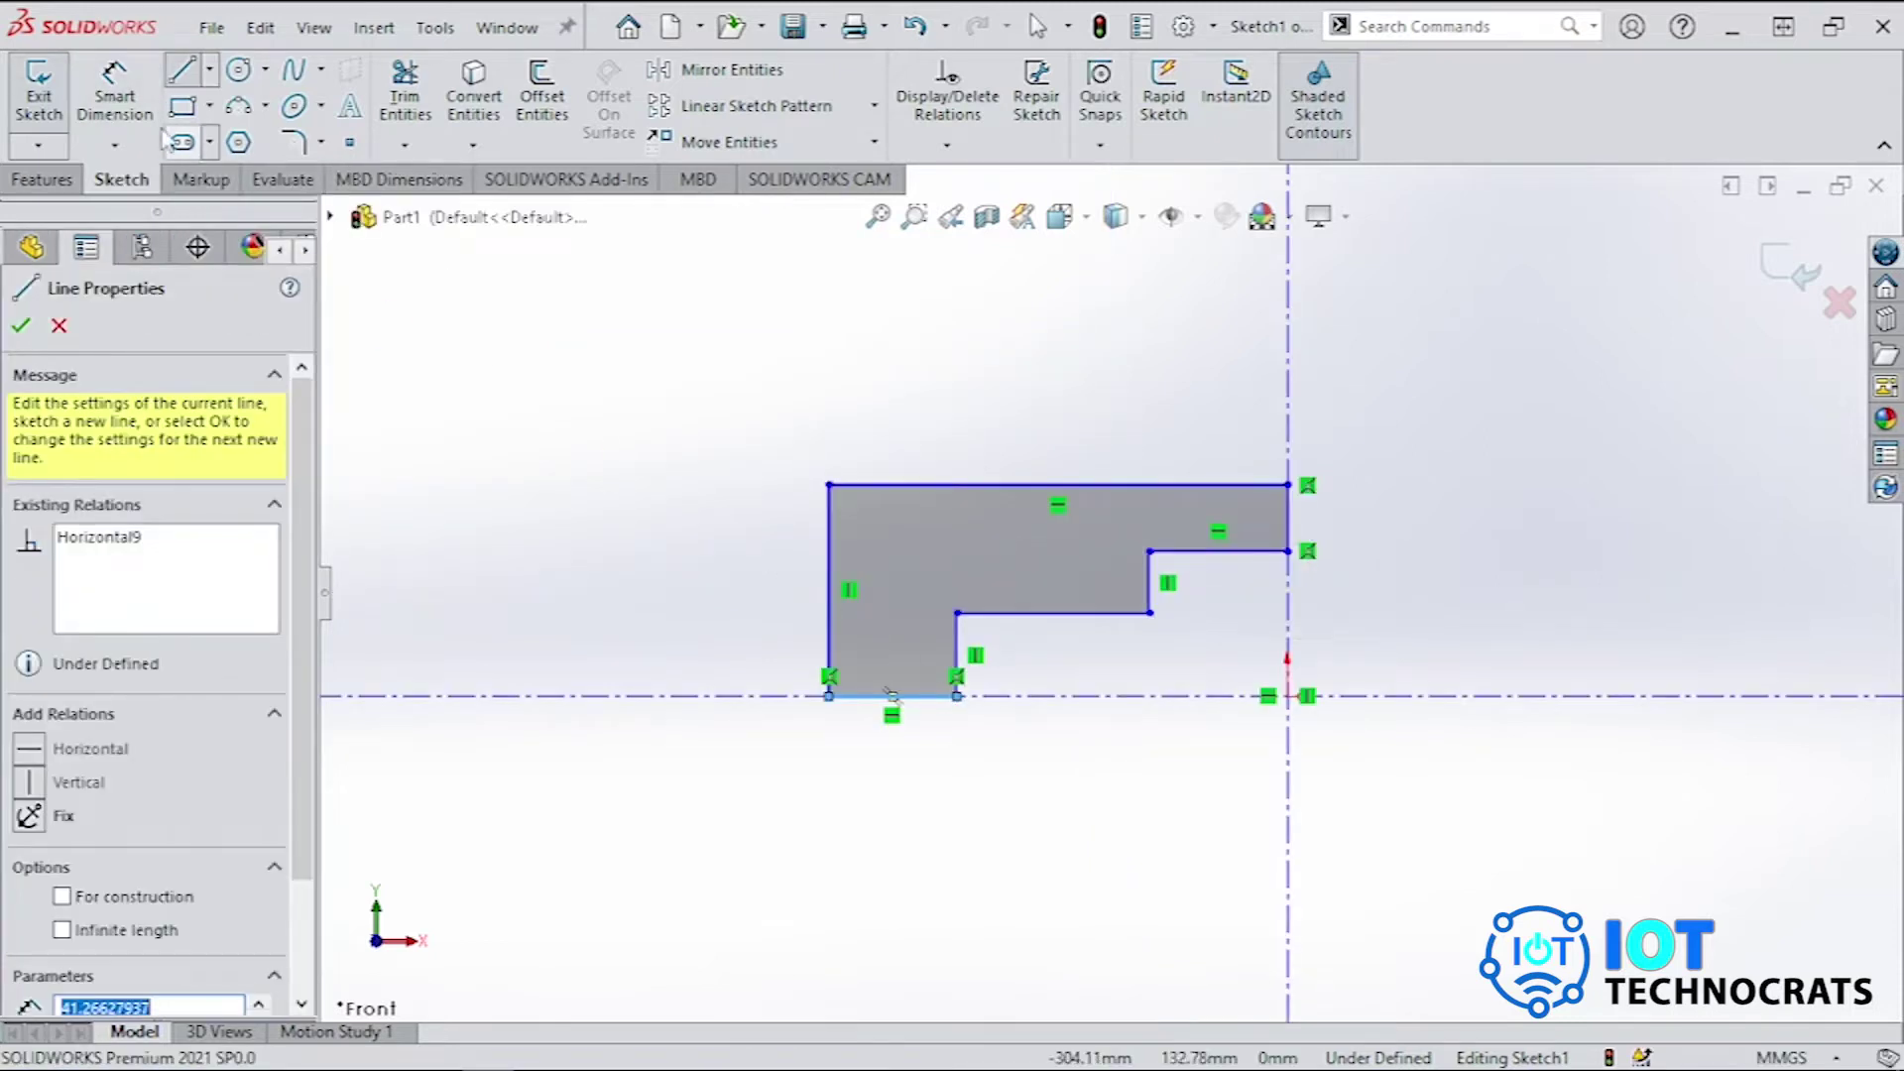
left_click(115, 92)
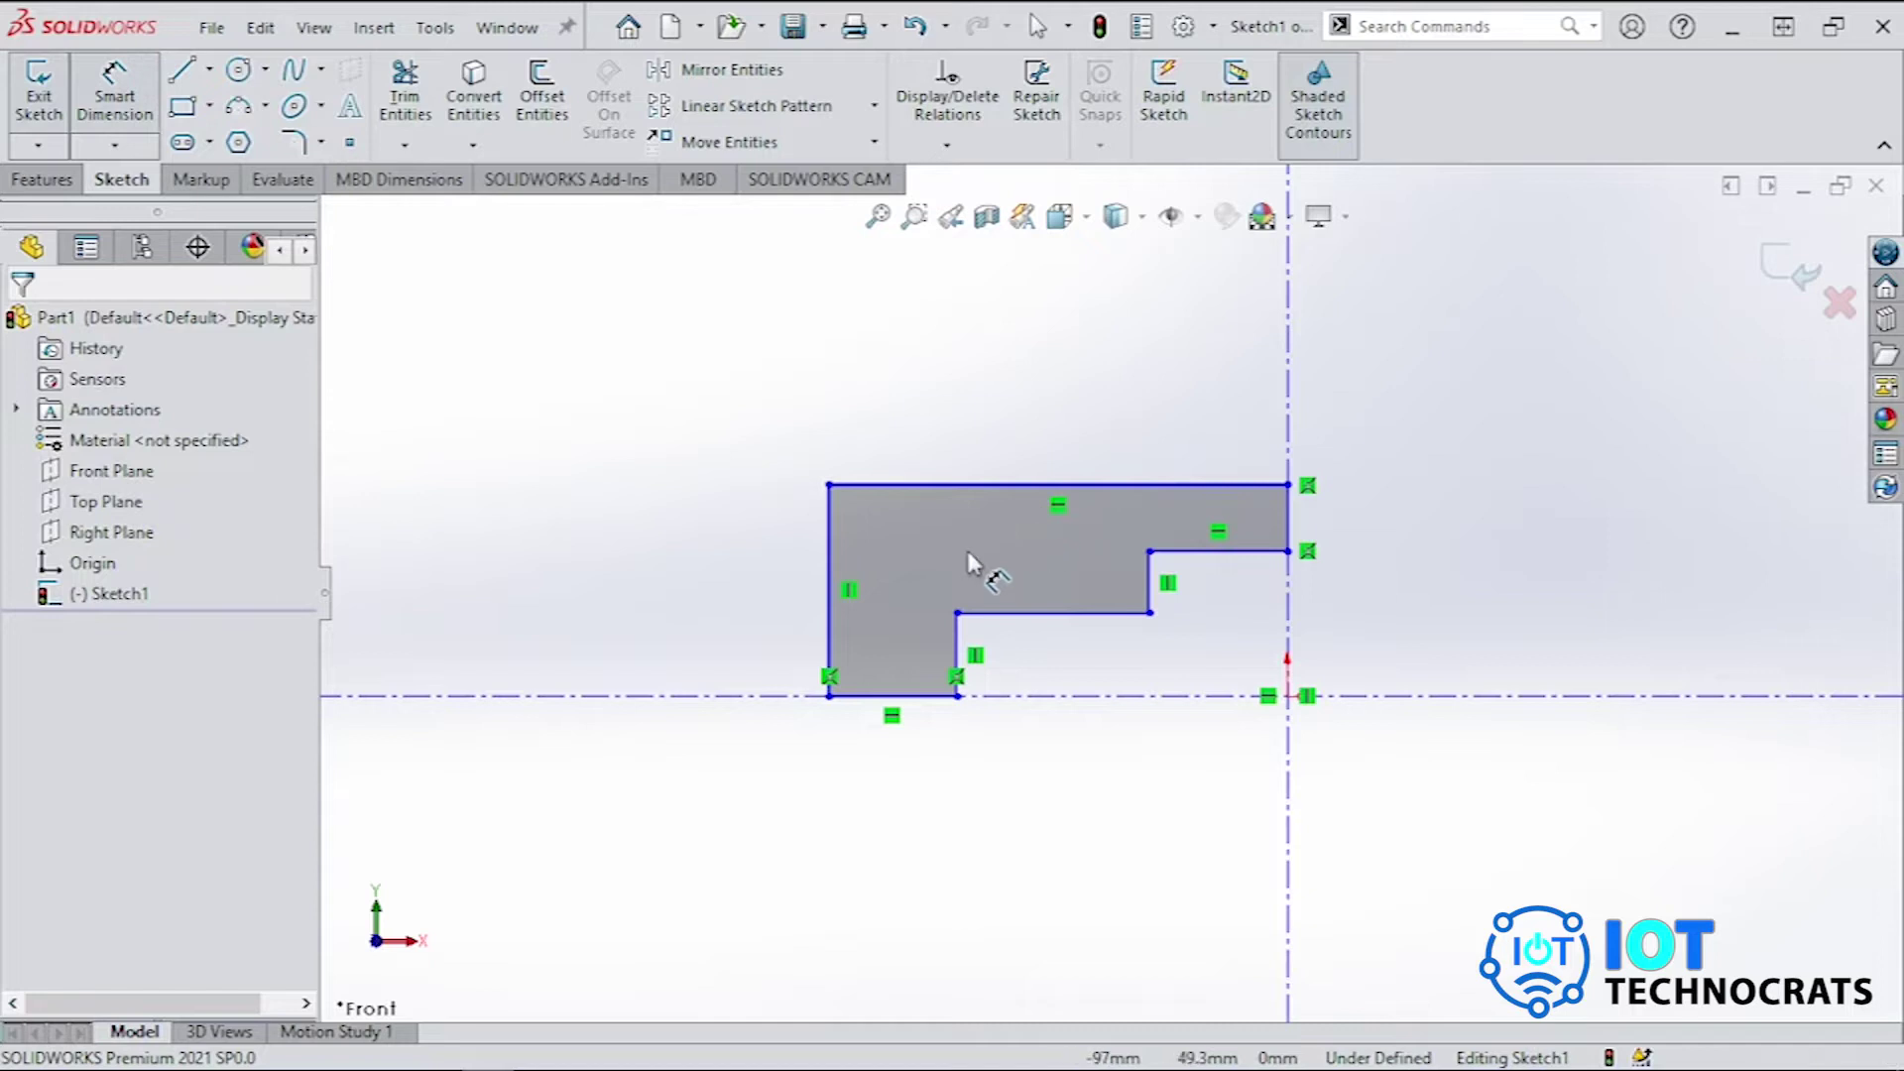
left_click(829, 595)
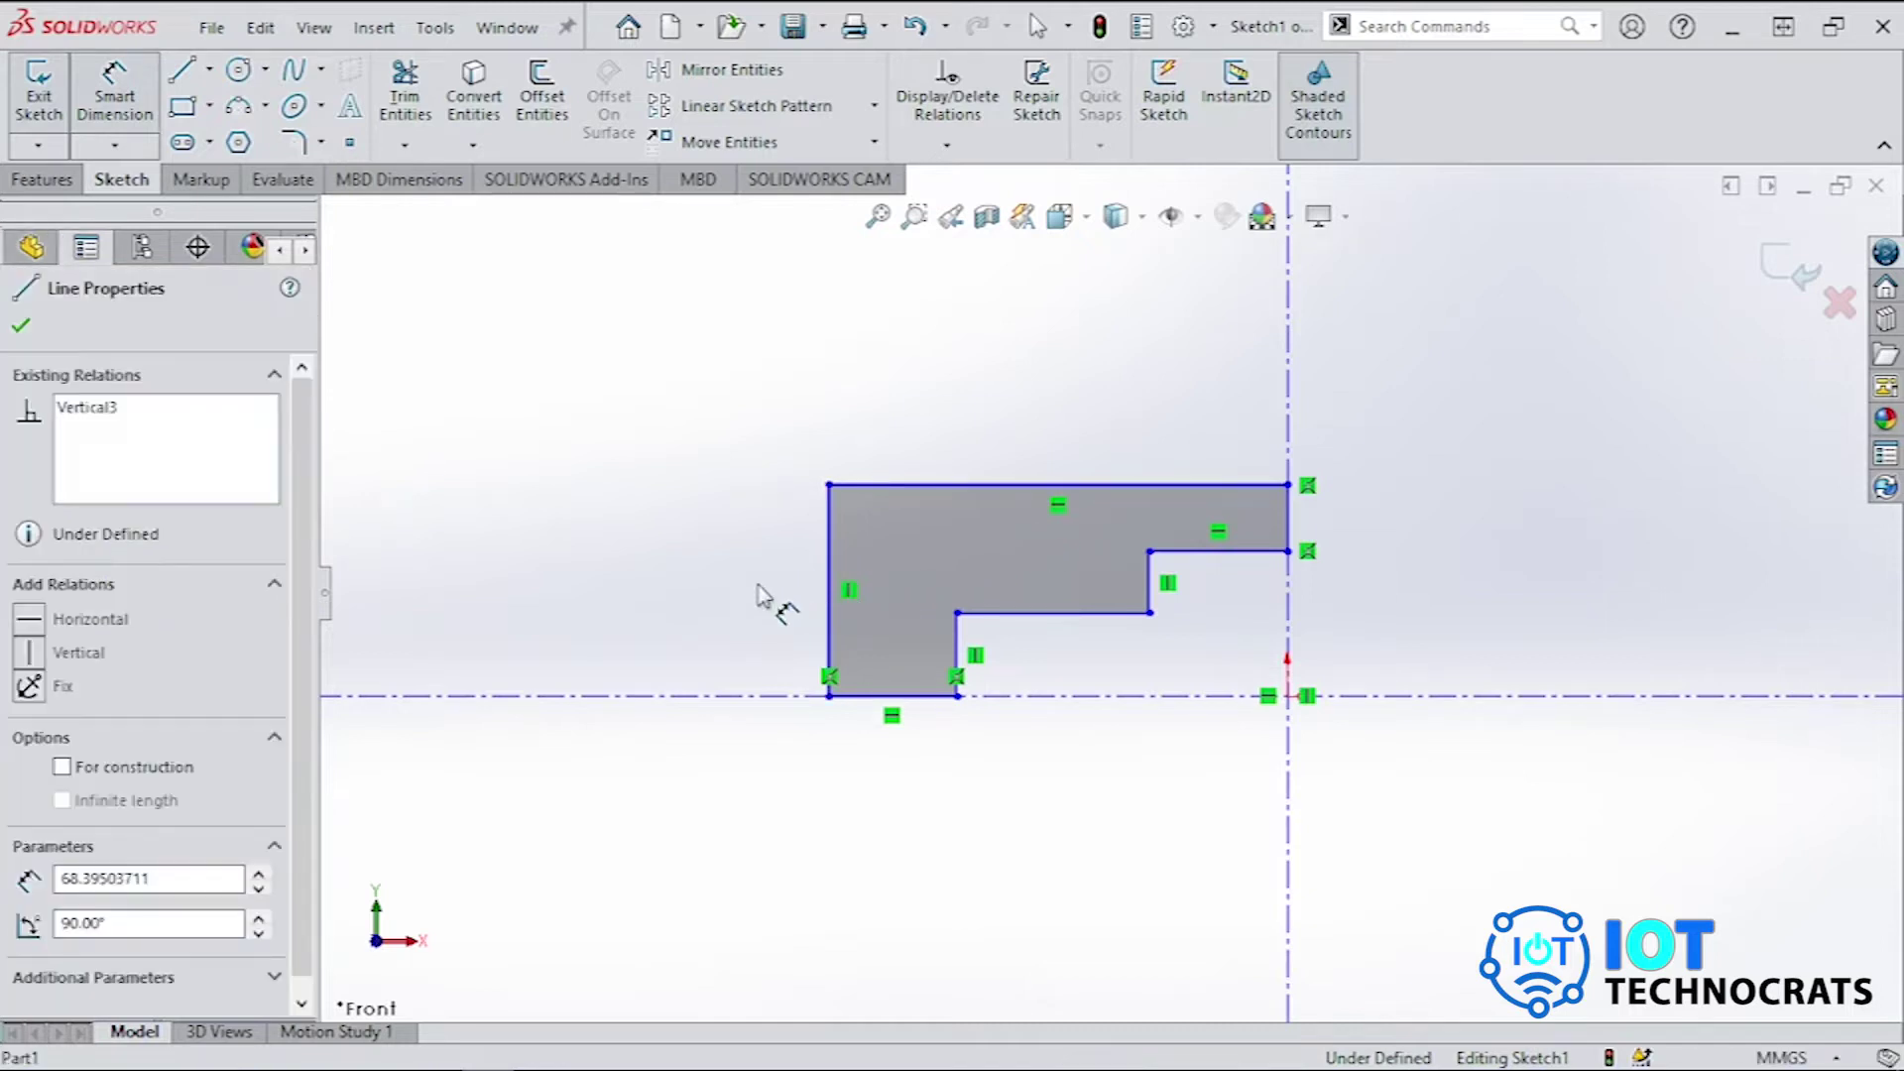
left_click(751, 596)
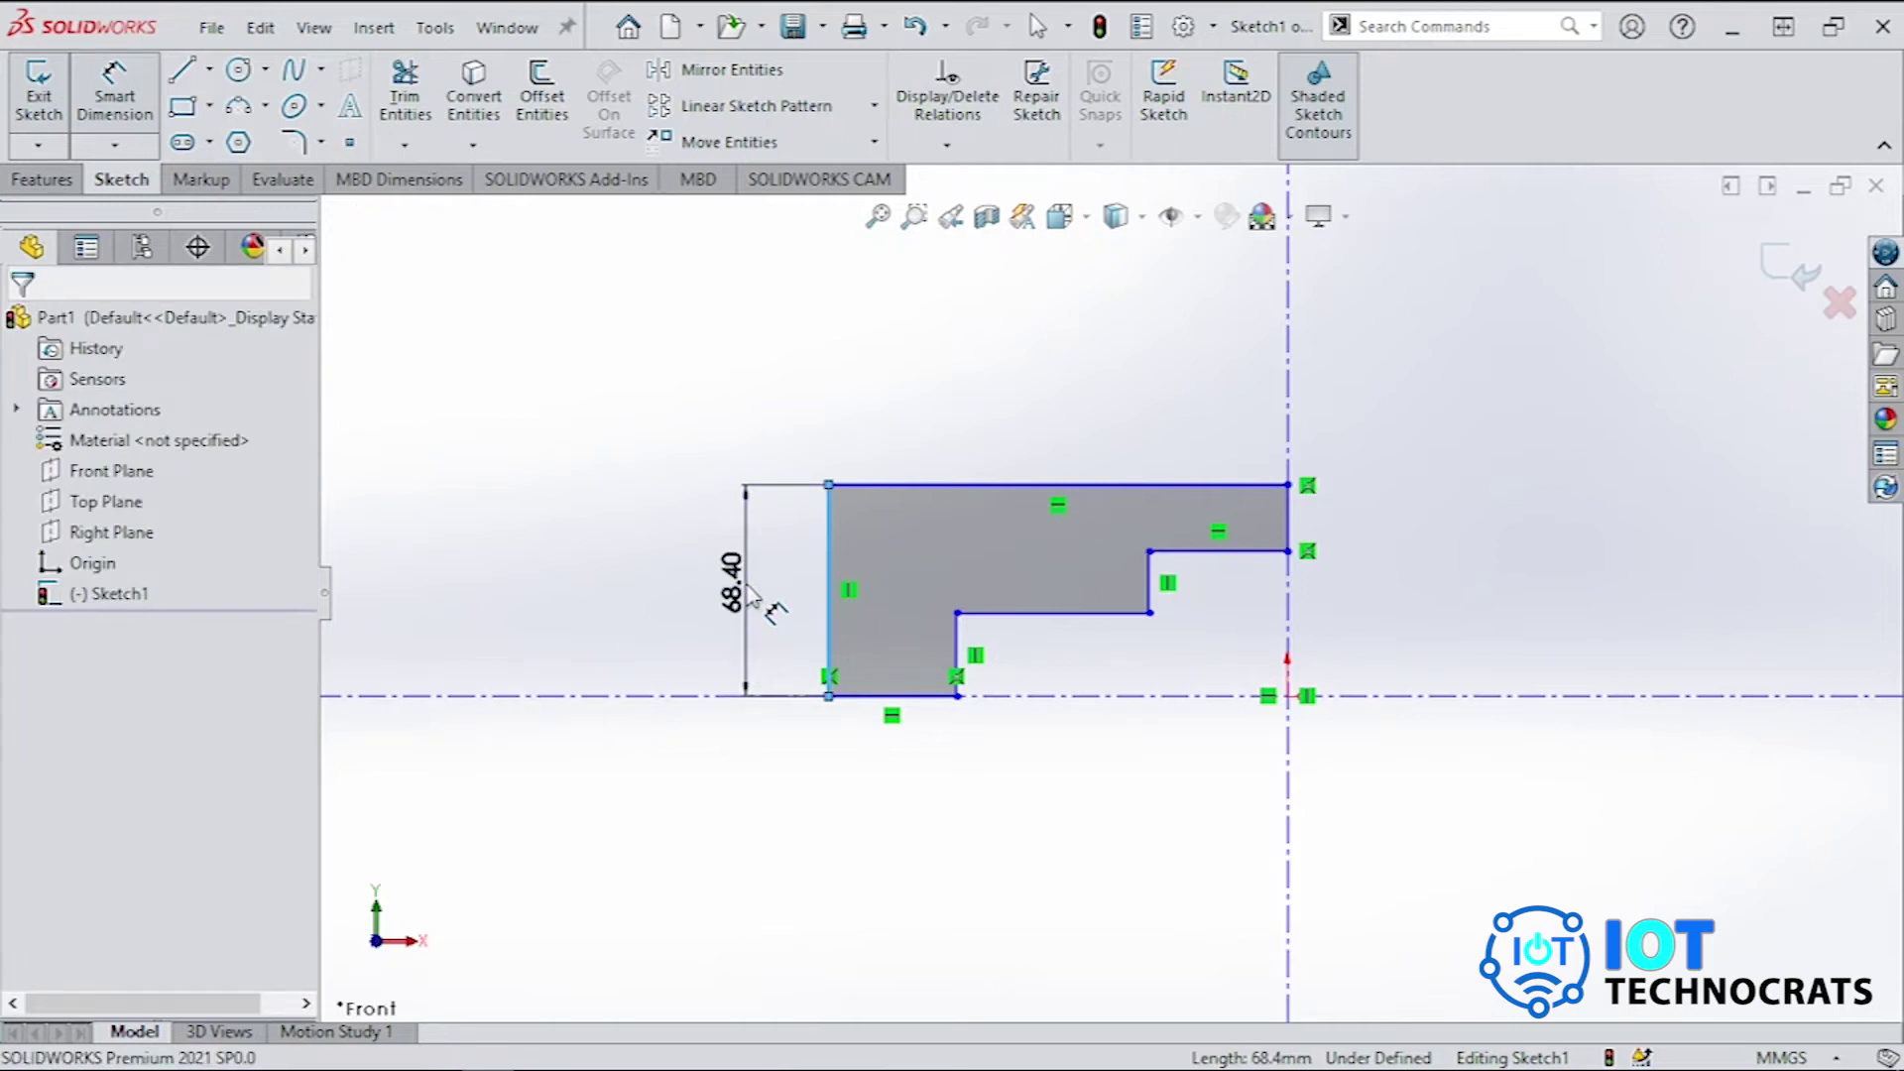
type("100")
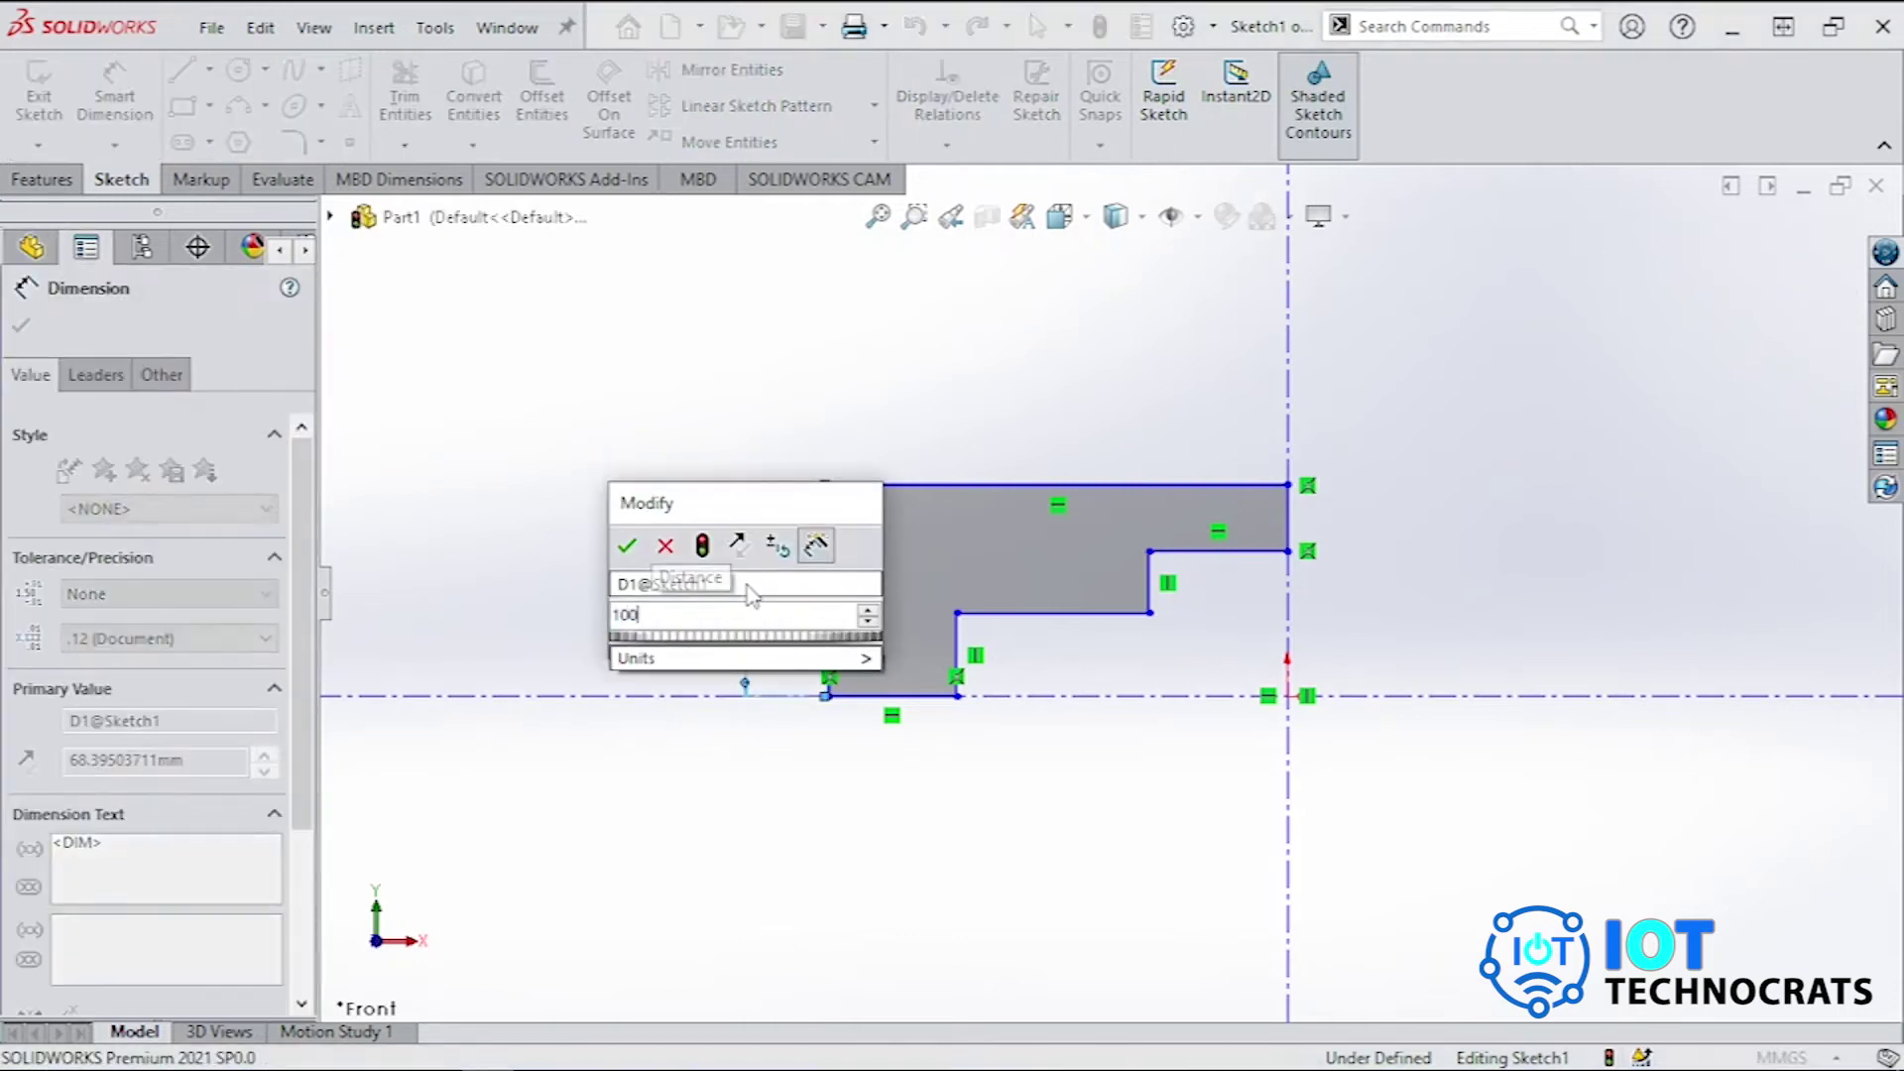
type("/")
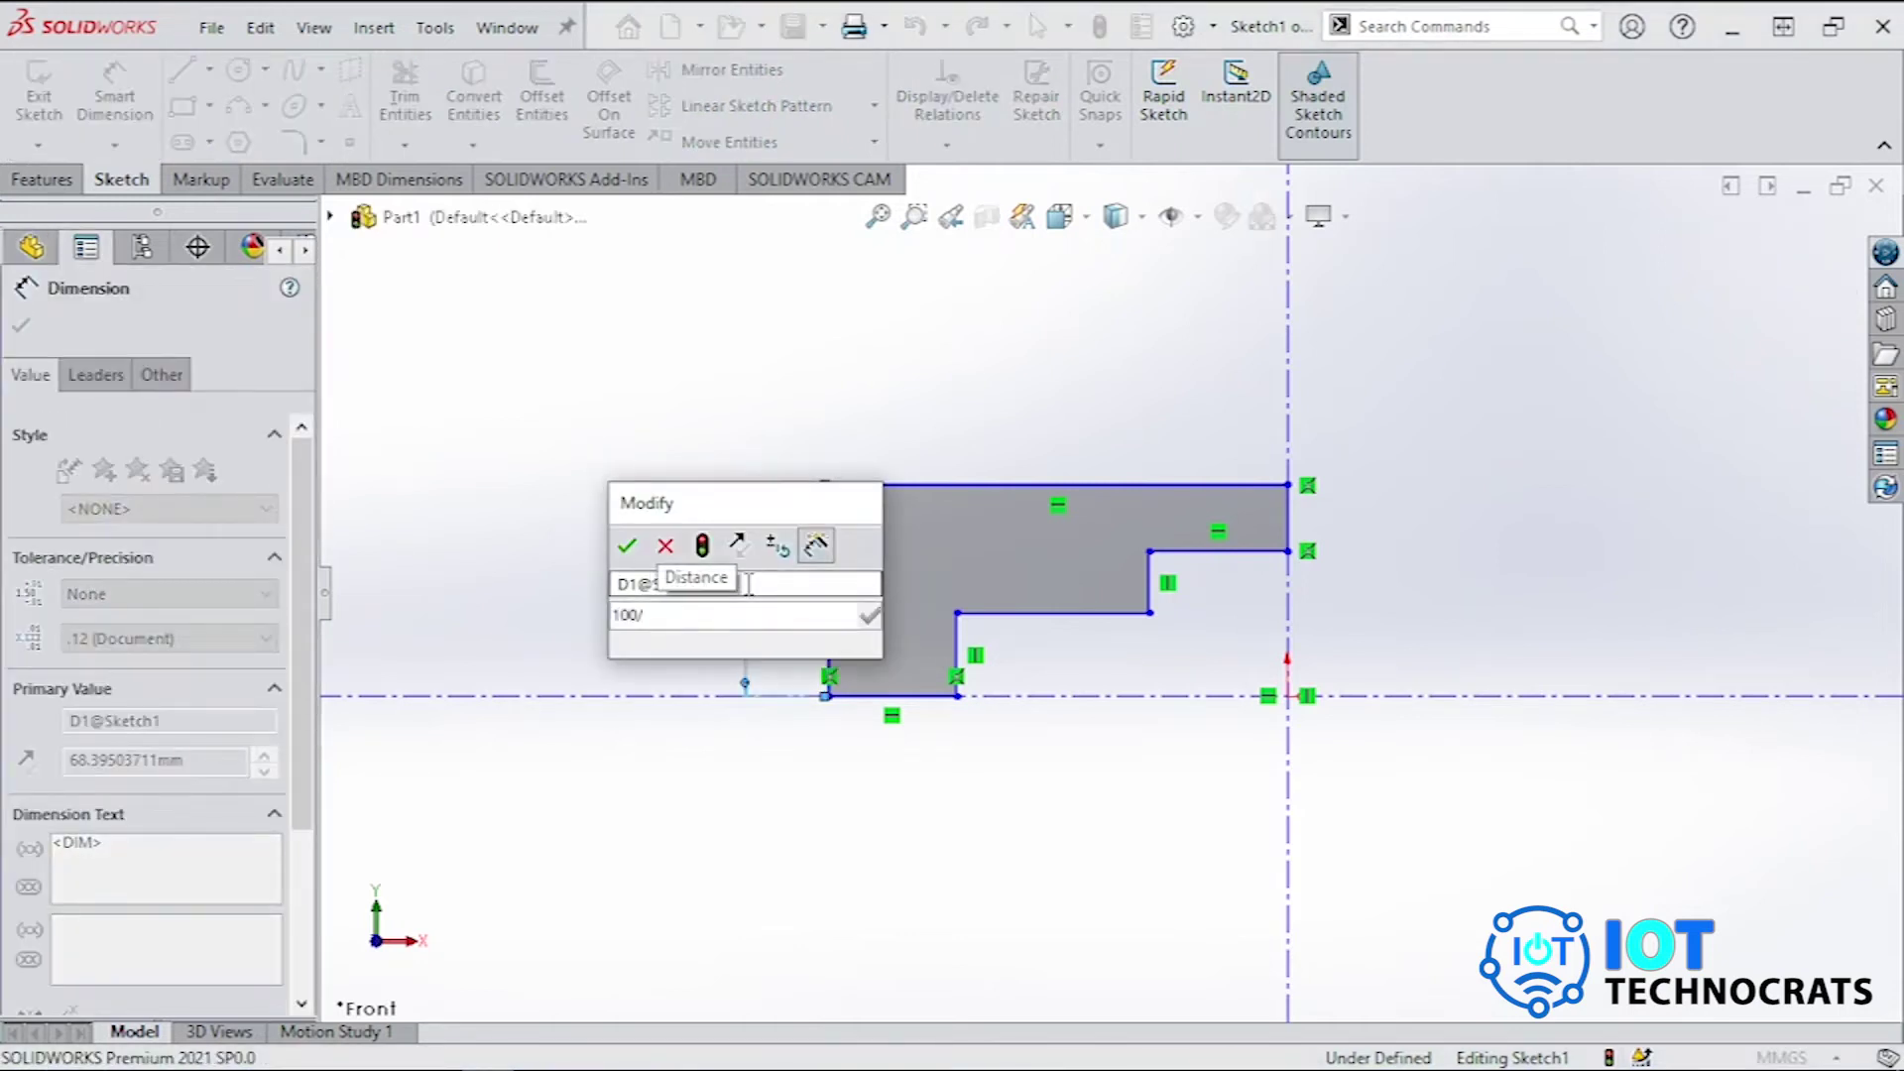
type("2")
key("Return")
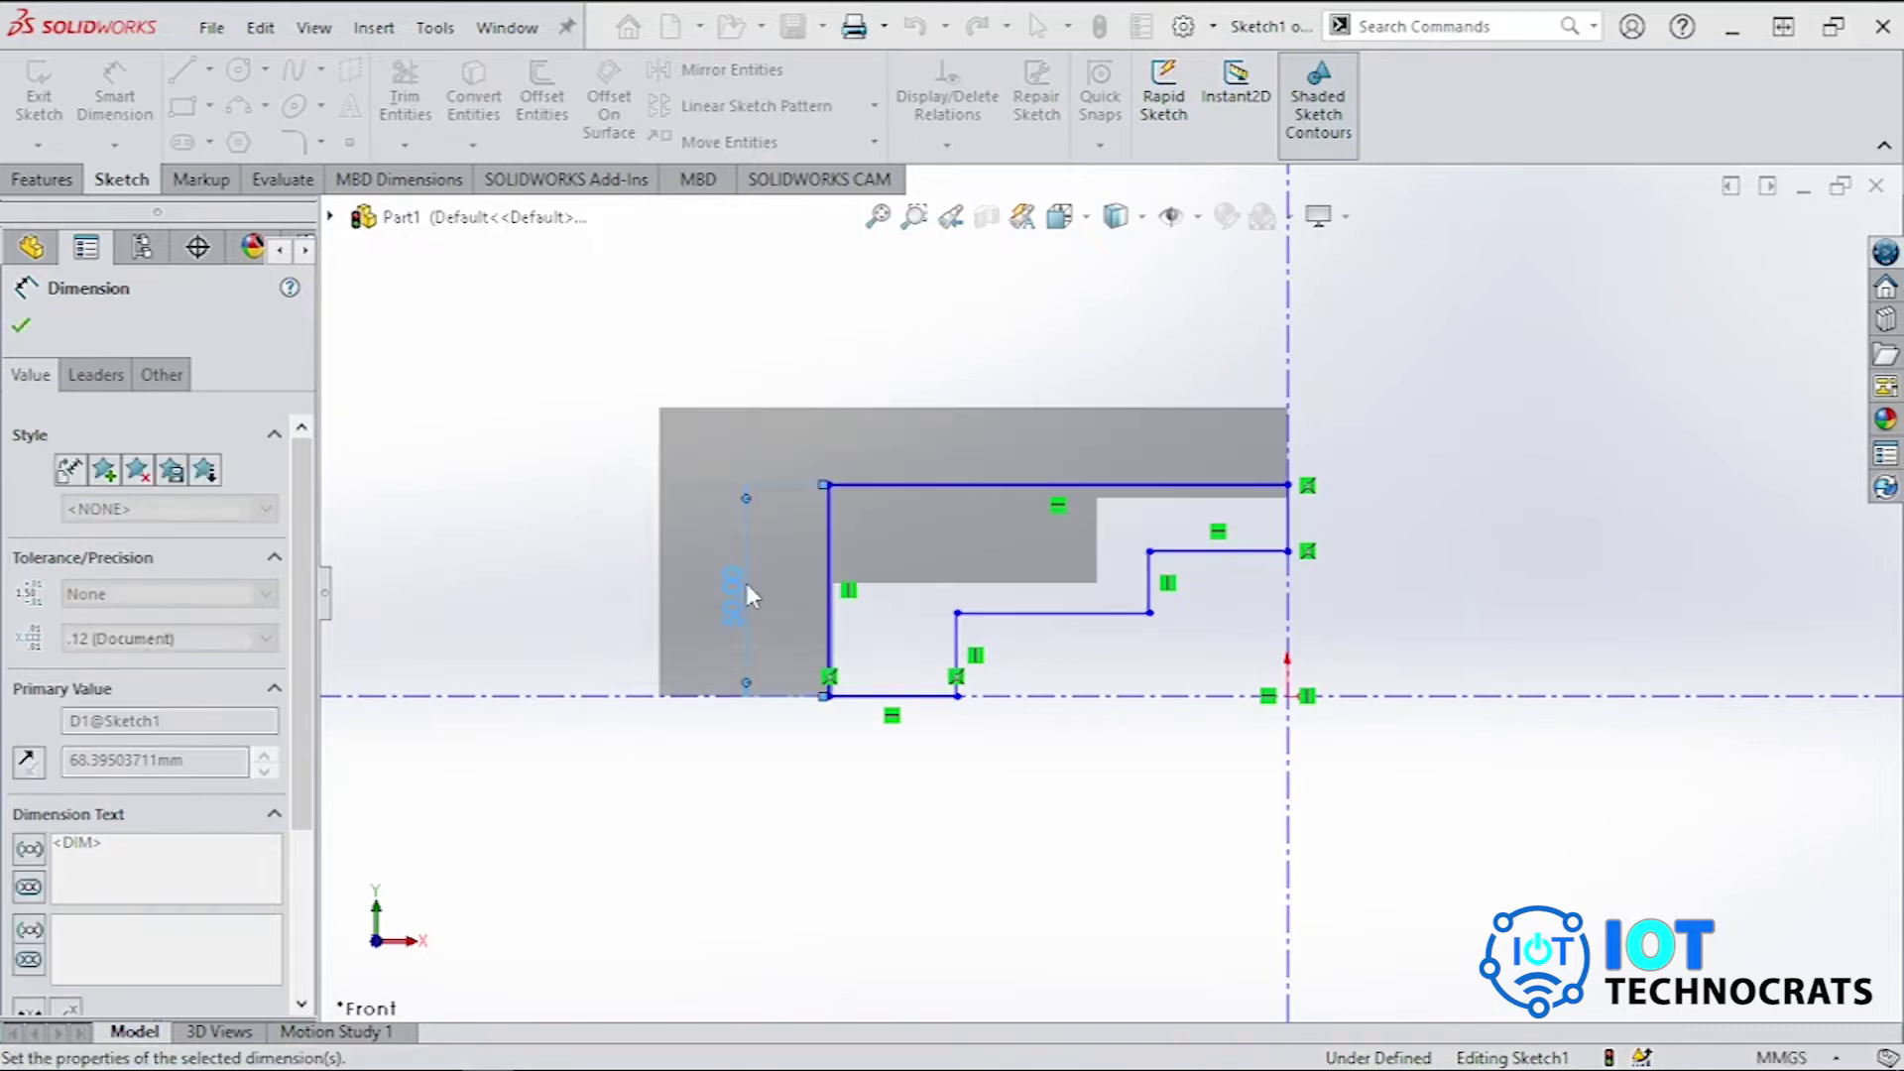
Dimension the profile's long upper edge and set its length to 140 mm.
left_click(1085, 492)
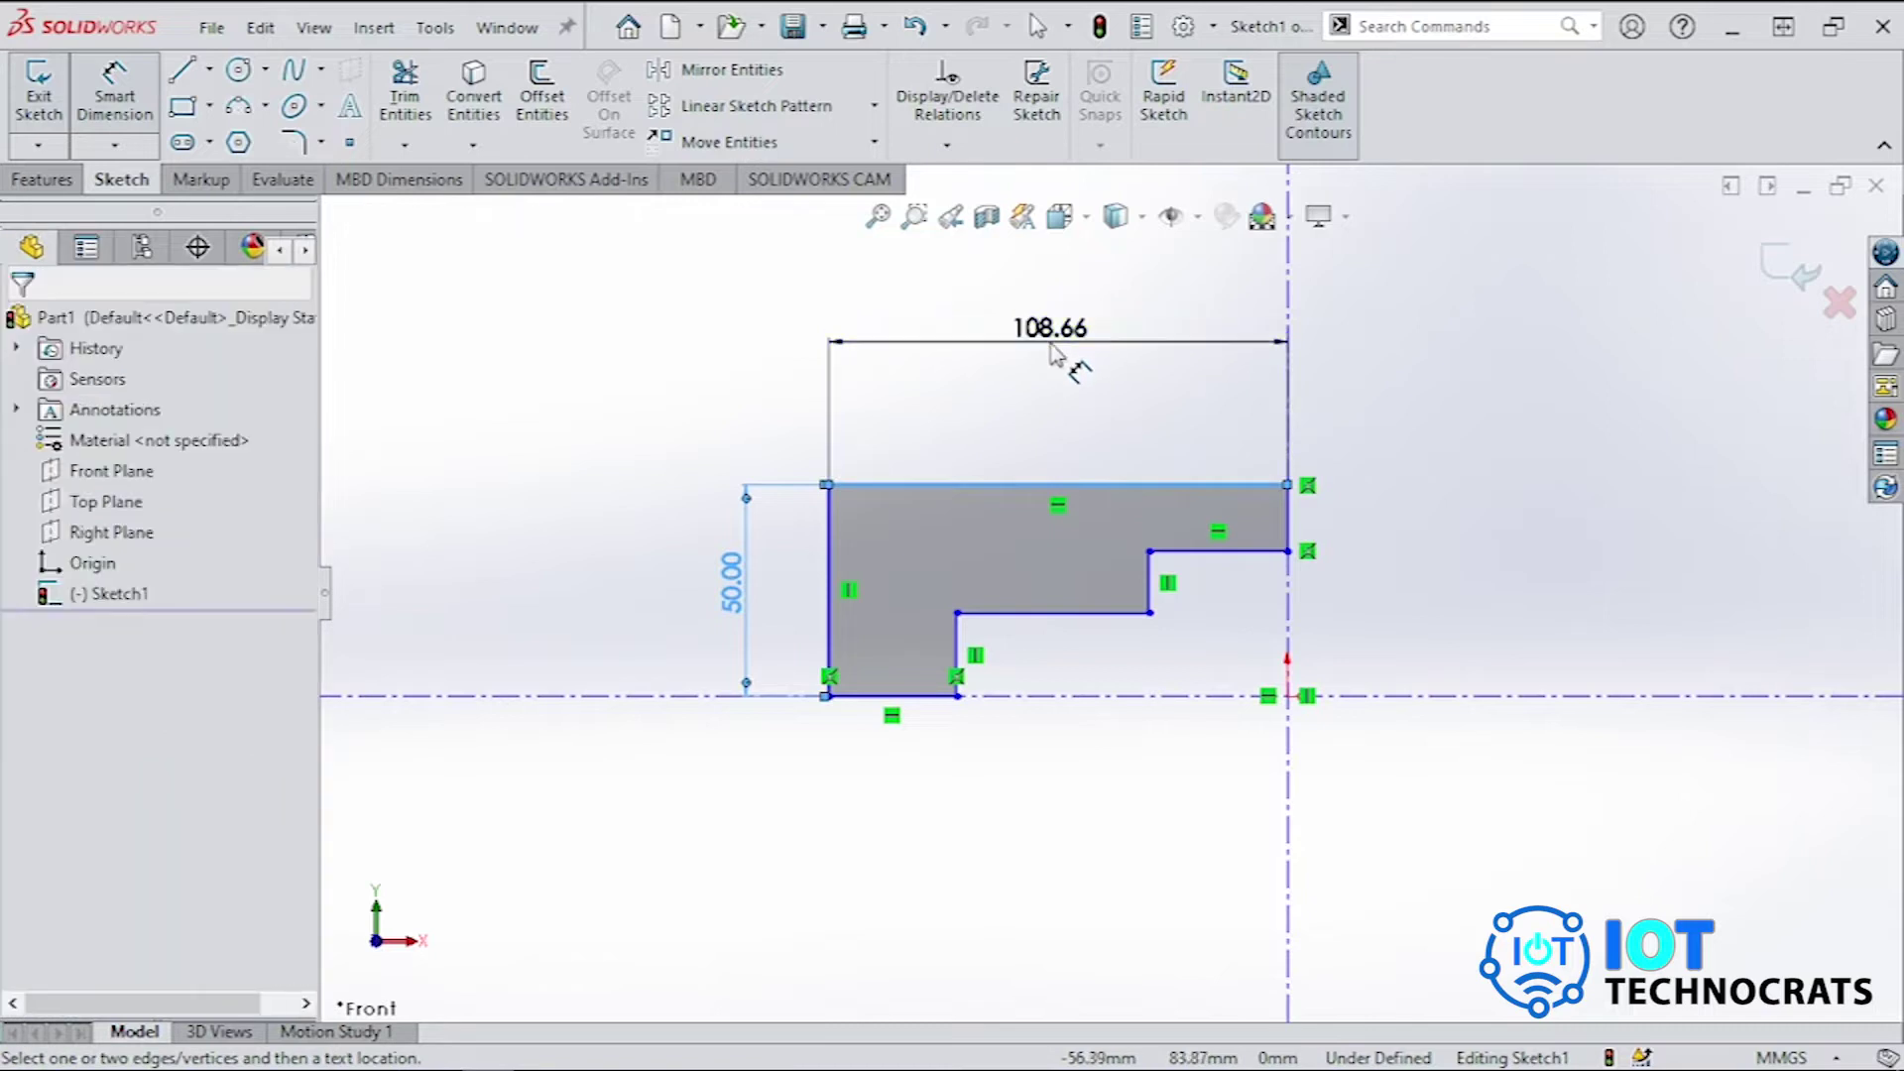
left_click(1054, 352)
type("140")
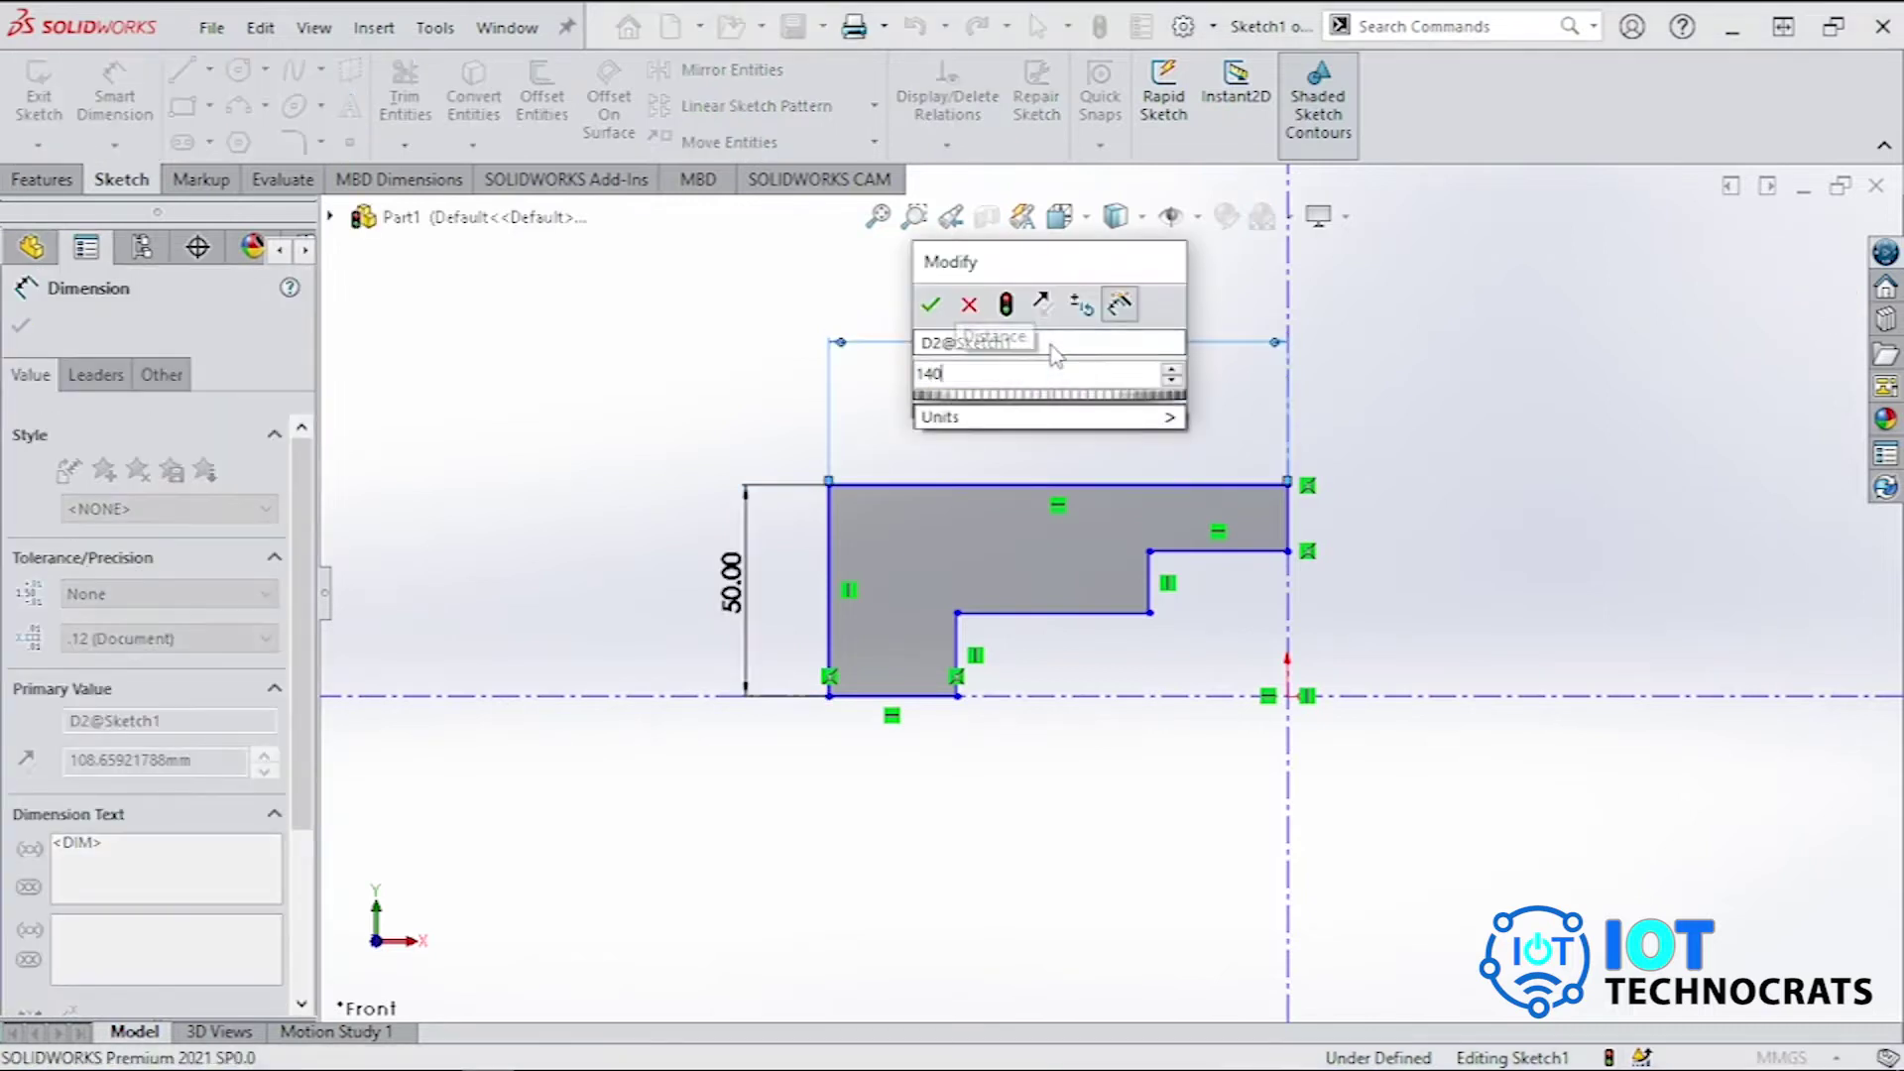
key("Return")
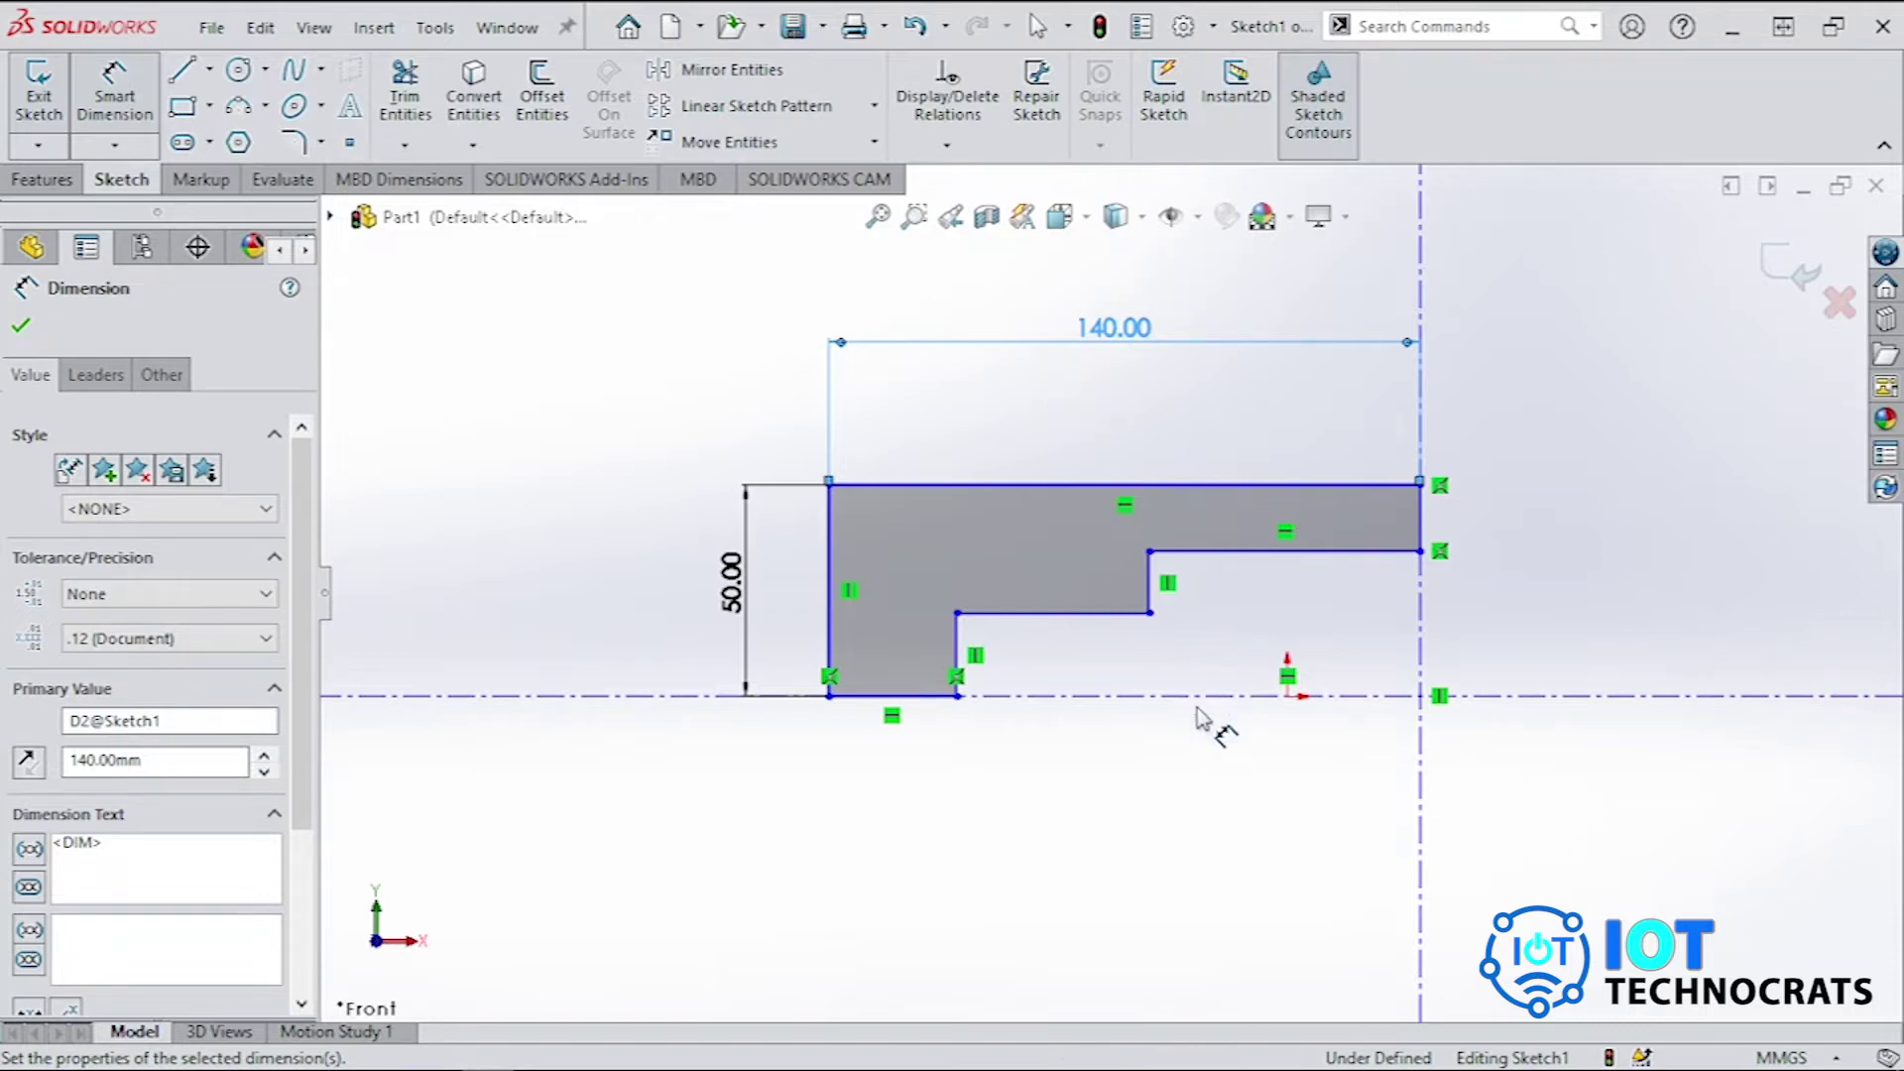
key("Escape")
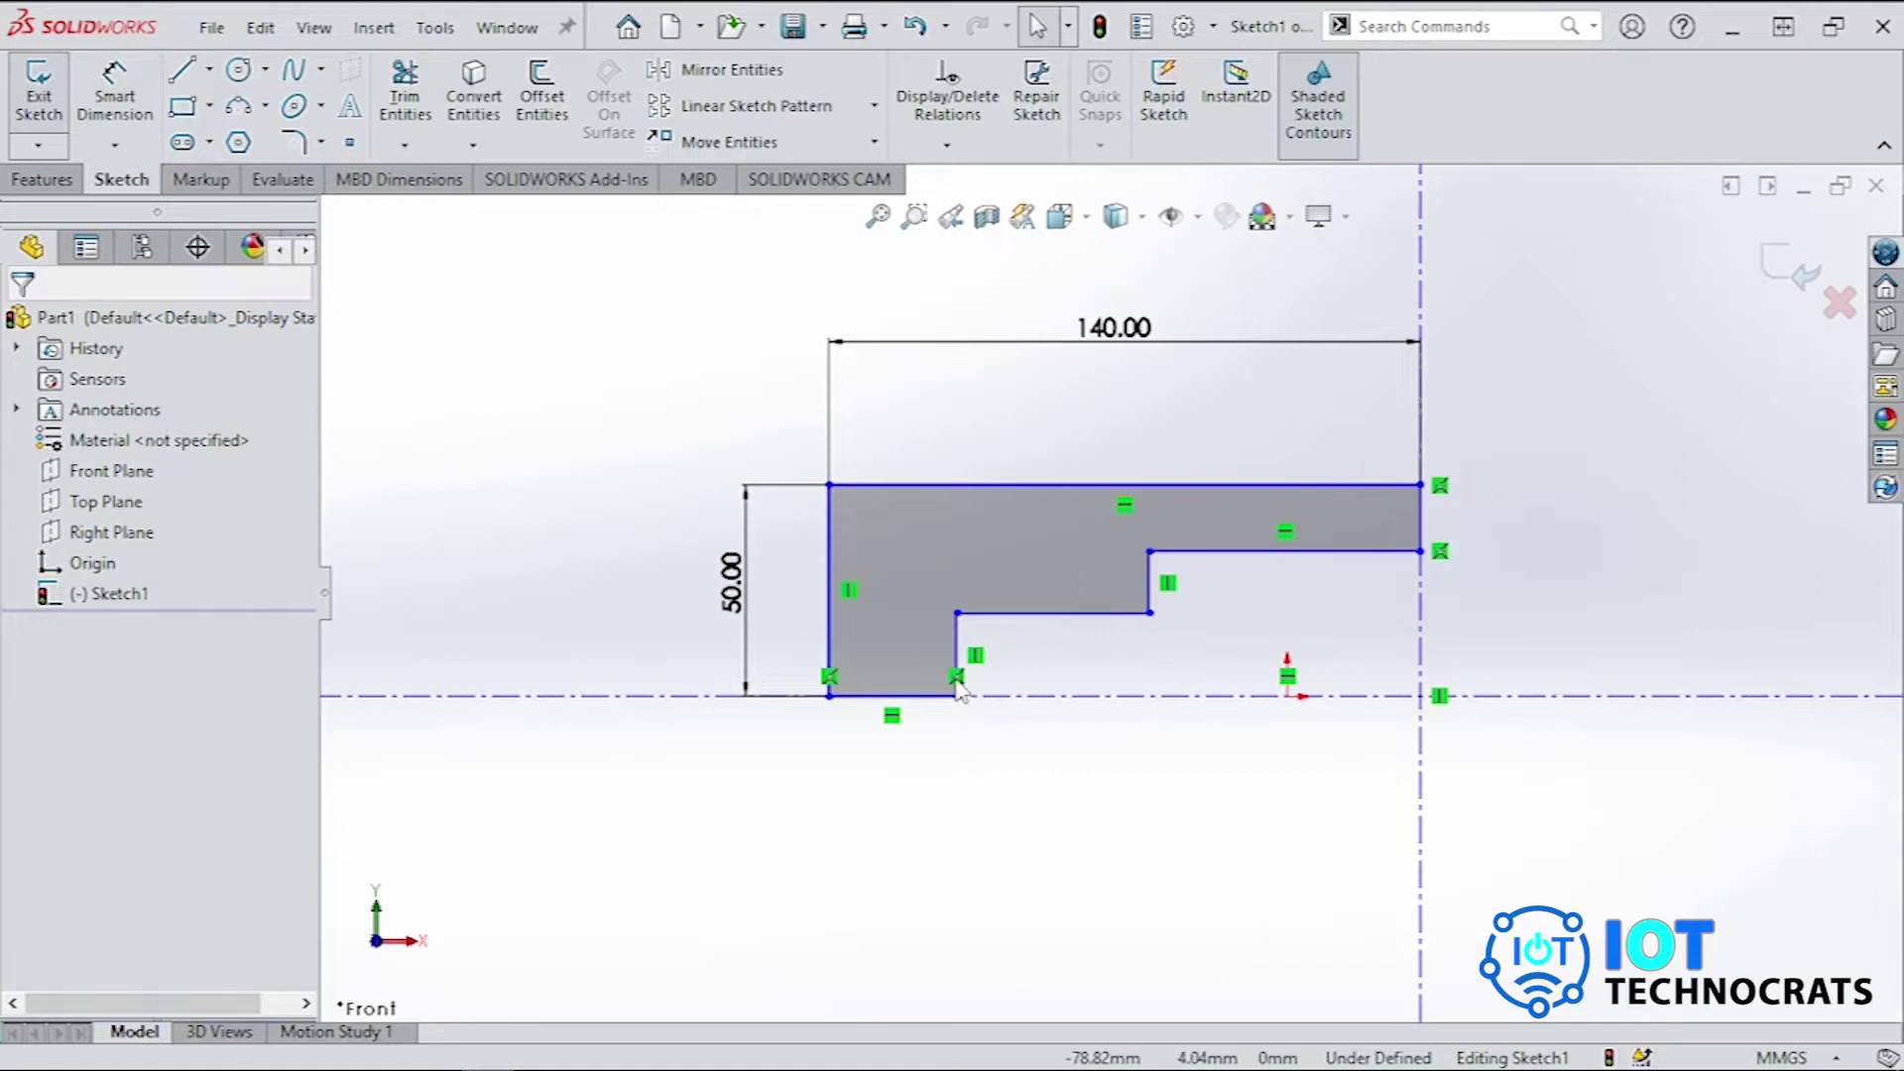
Delete the coincident relations at both ends of the profile's short base edge on the horizontal centerline.
left_click(957, 678)
left_click(828, 681)
key("Delete")
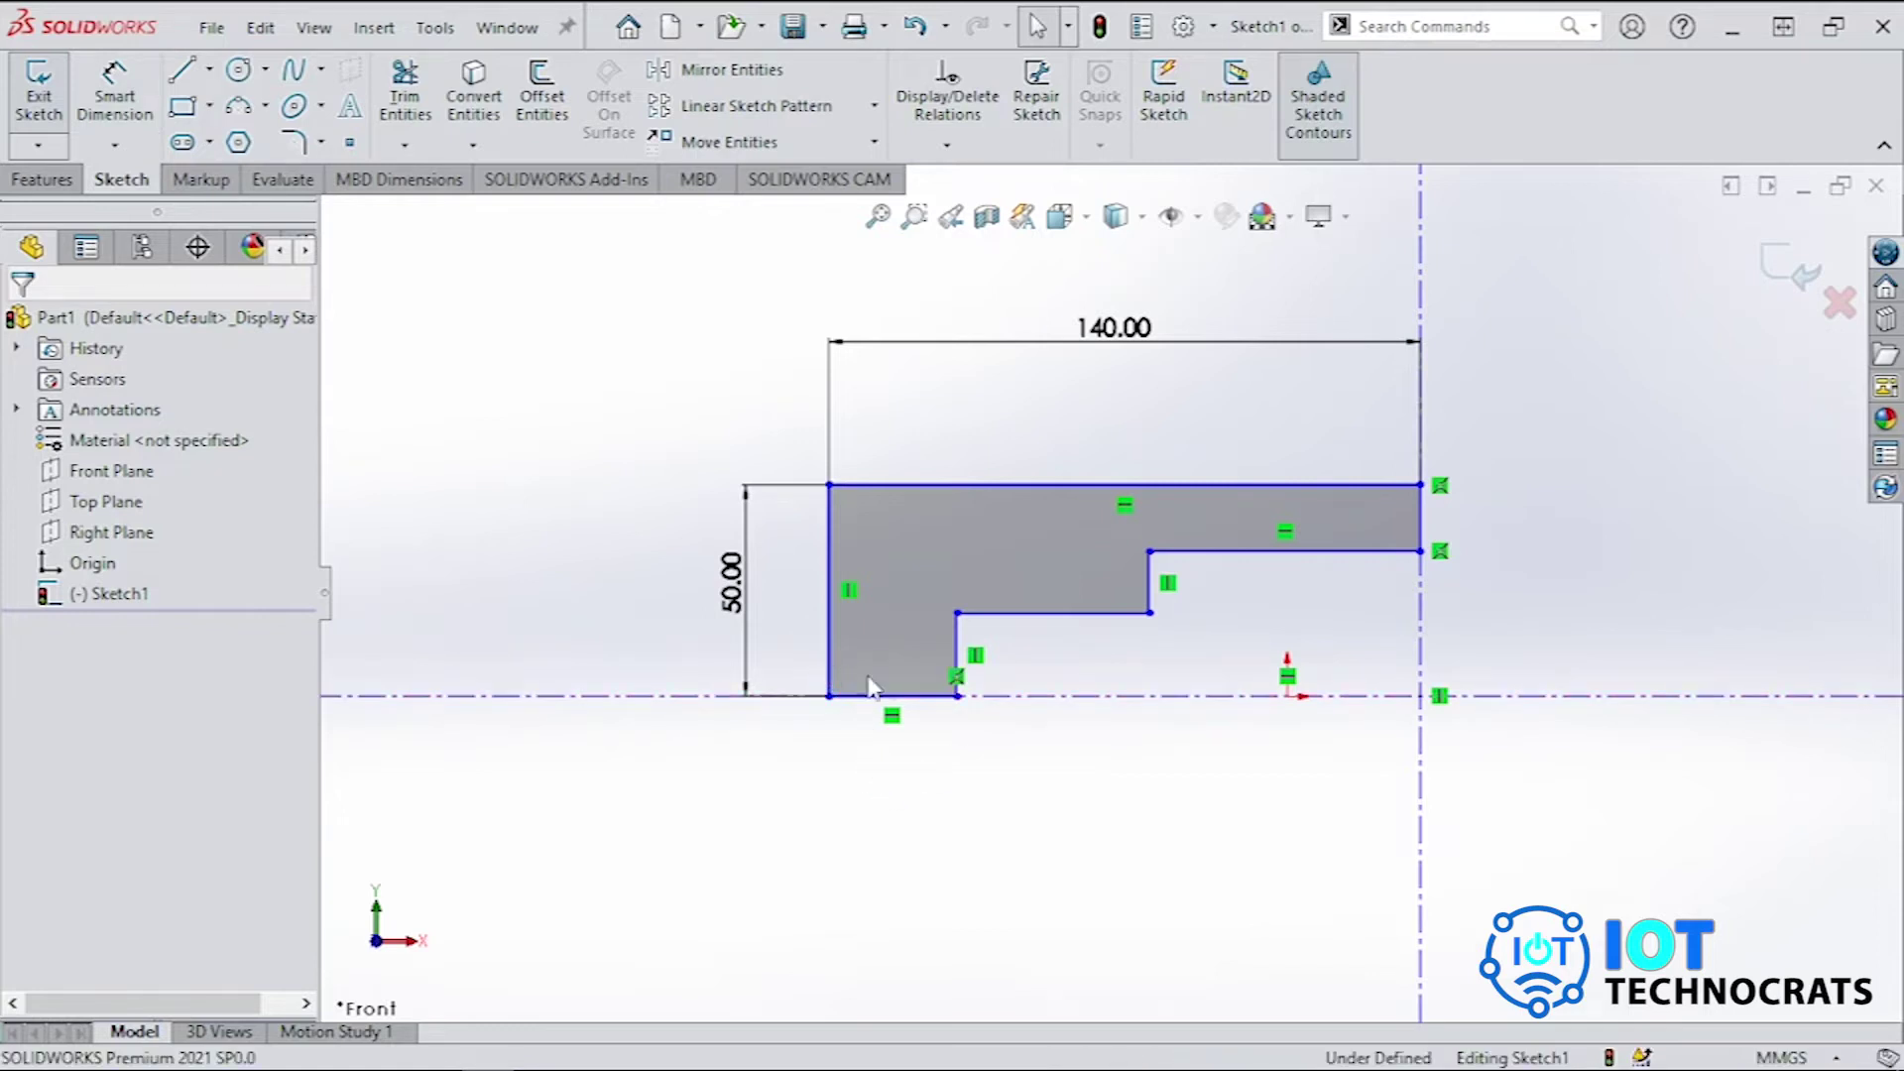
left_click(960, 678)
key("Delete")
Make the infinite vertical centerline coincident with the origin.
left_click(1421, 752)
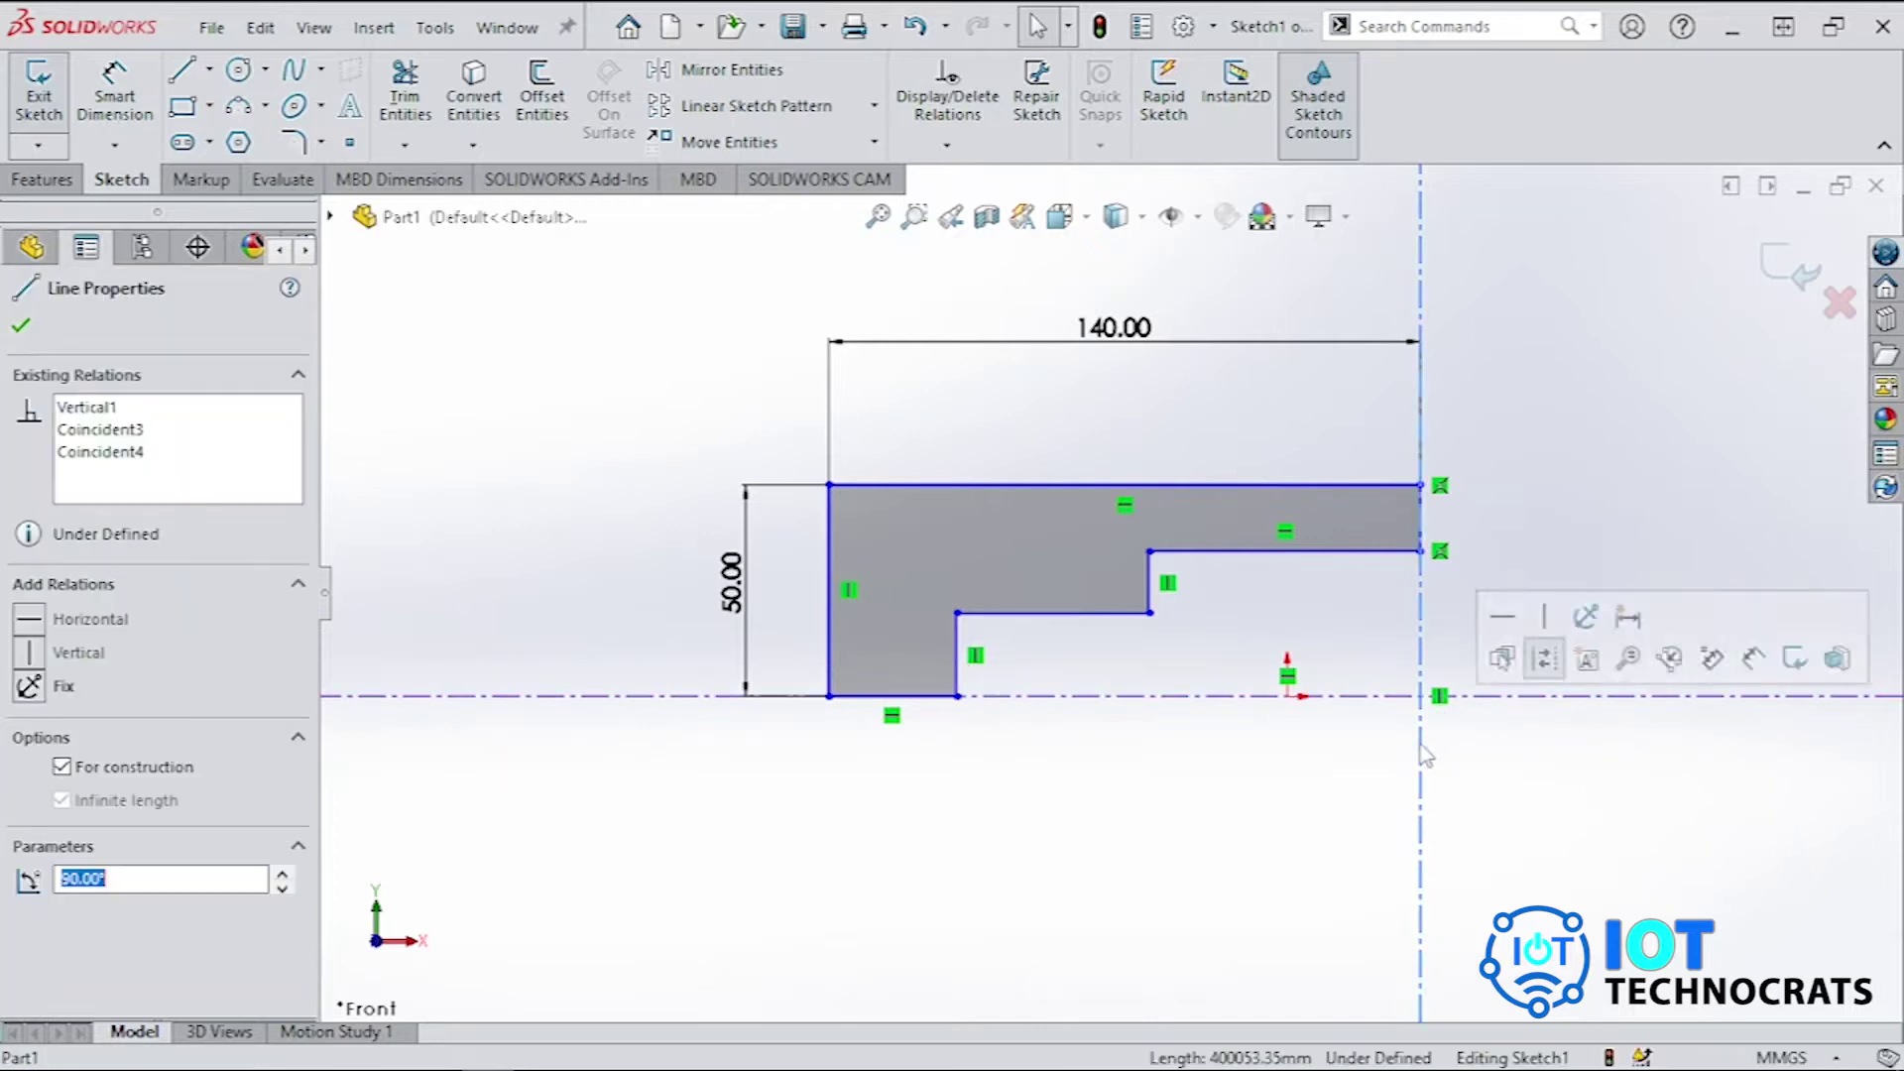
left_click(1288, 698, "ctrl")
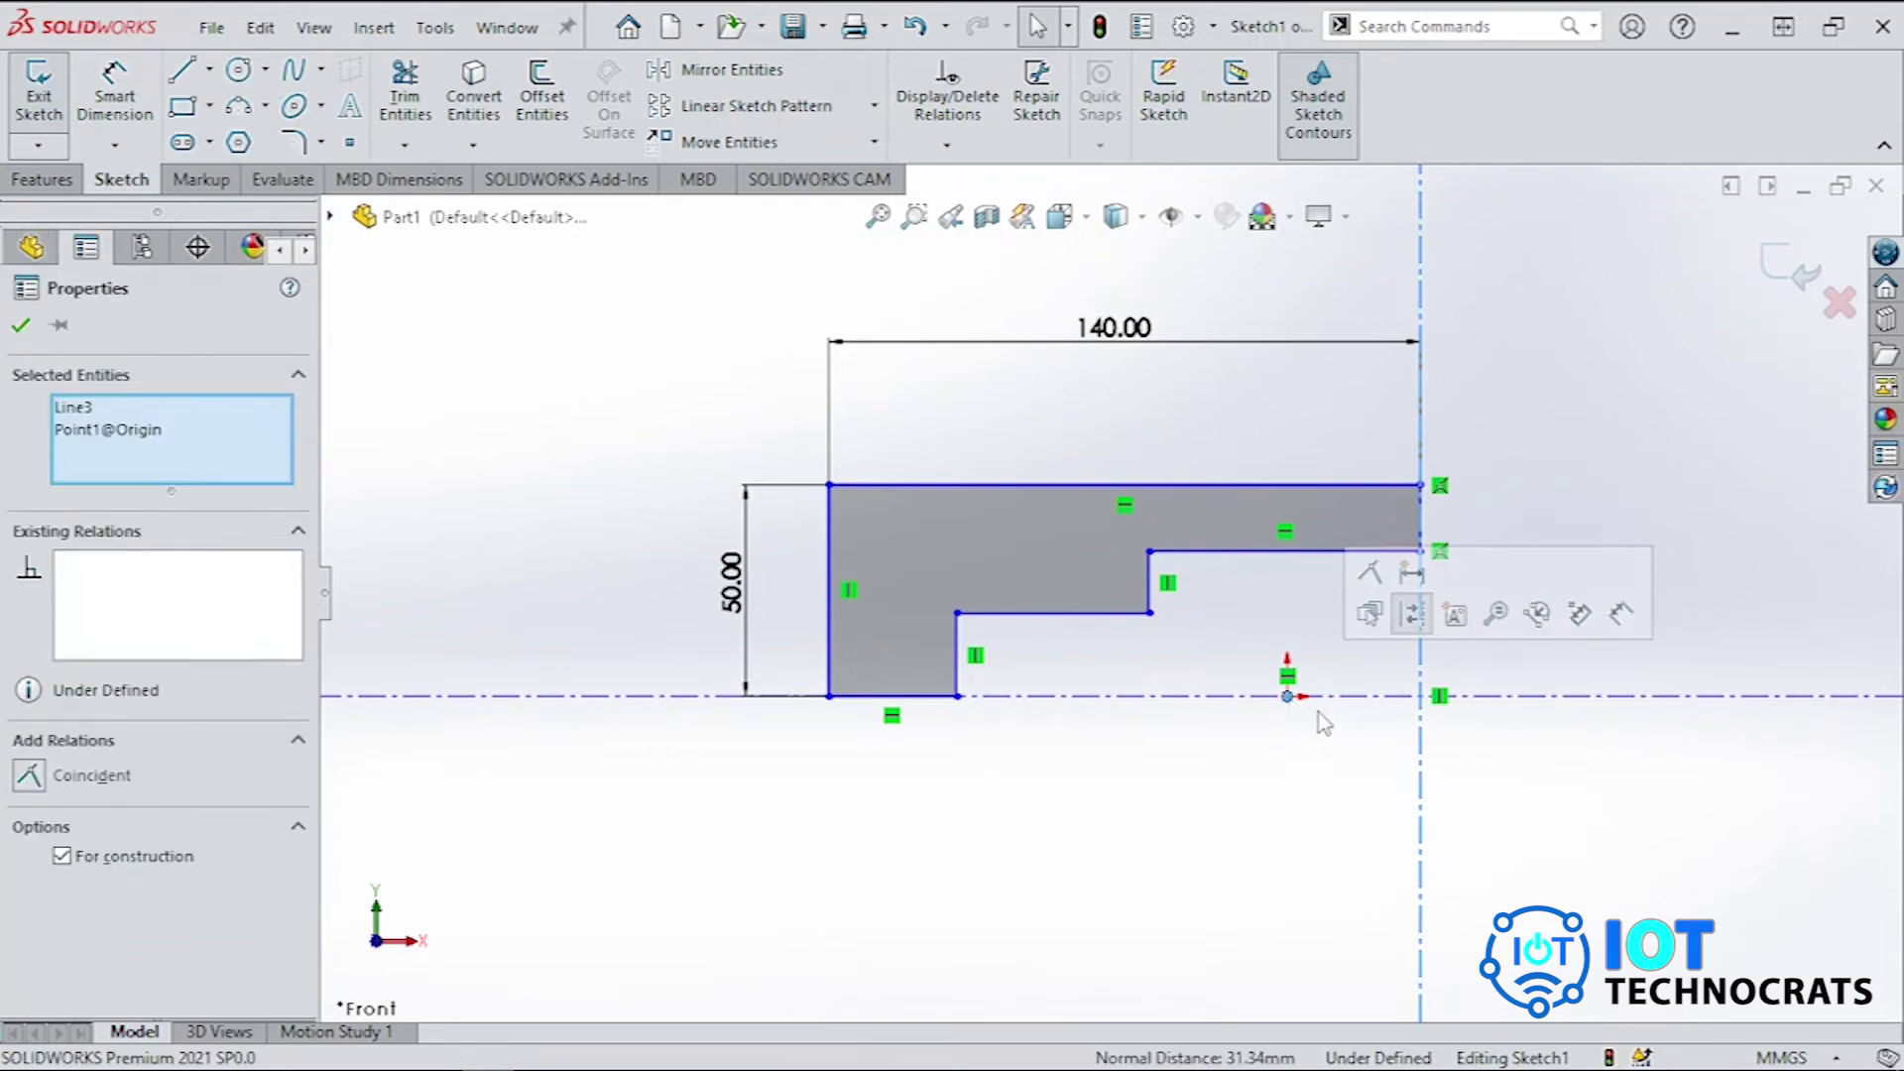
left_click(1370, 575)
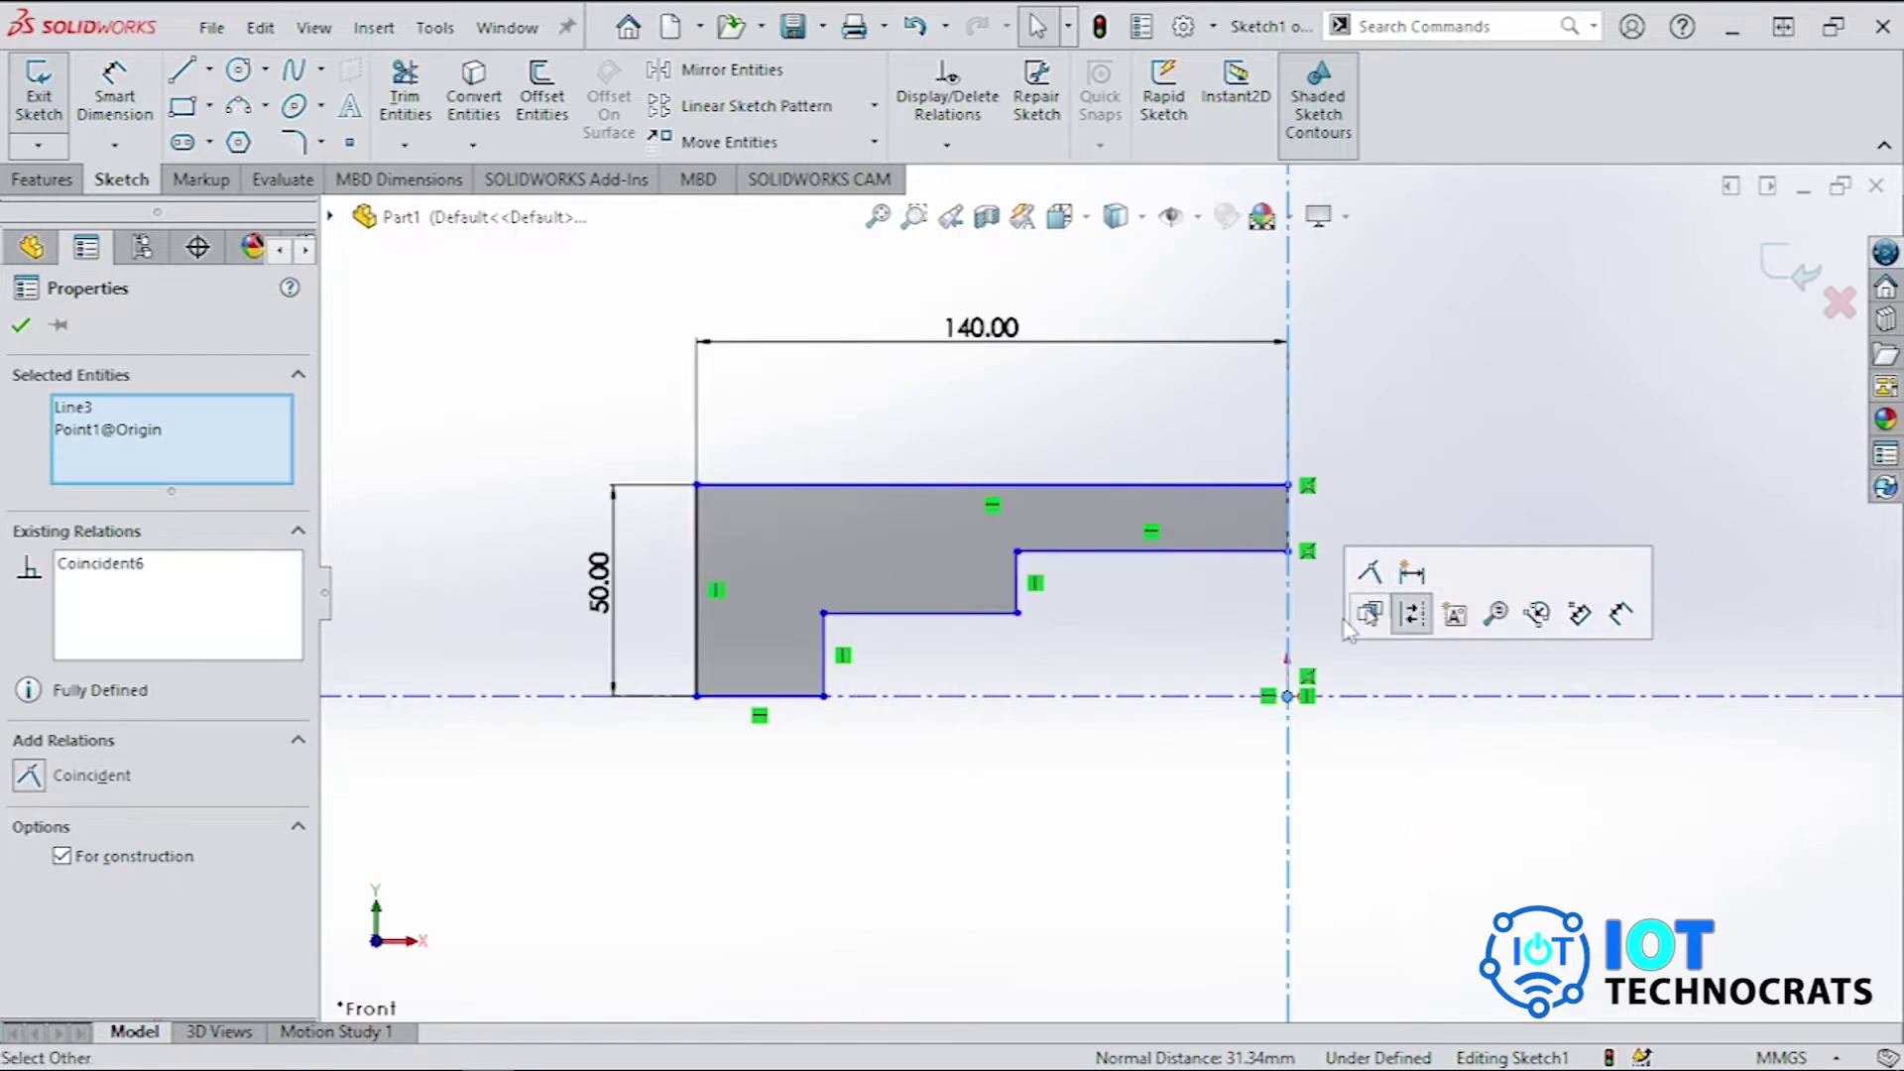
key("Escape")
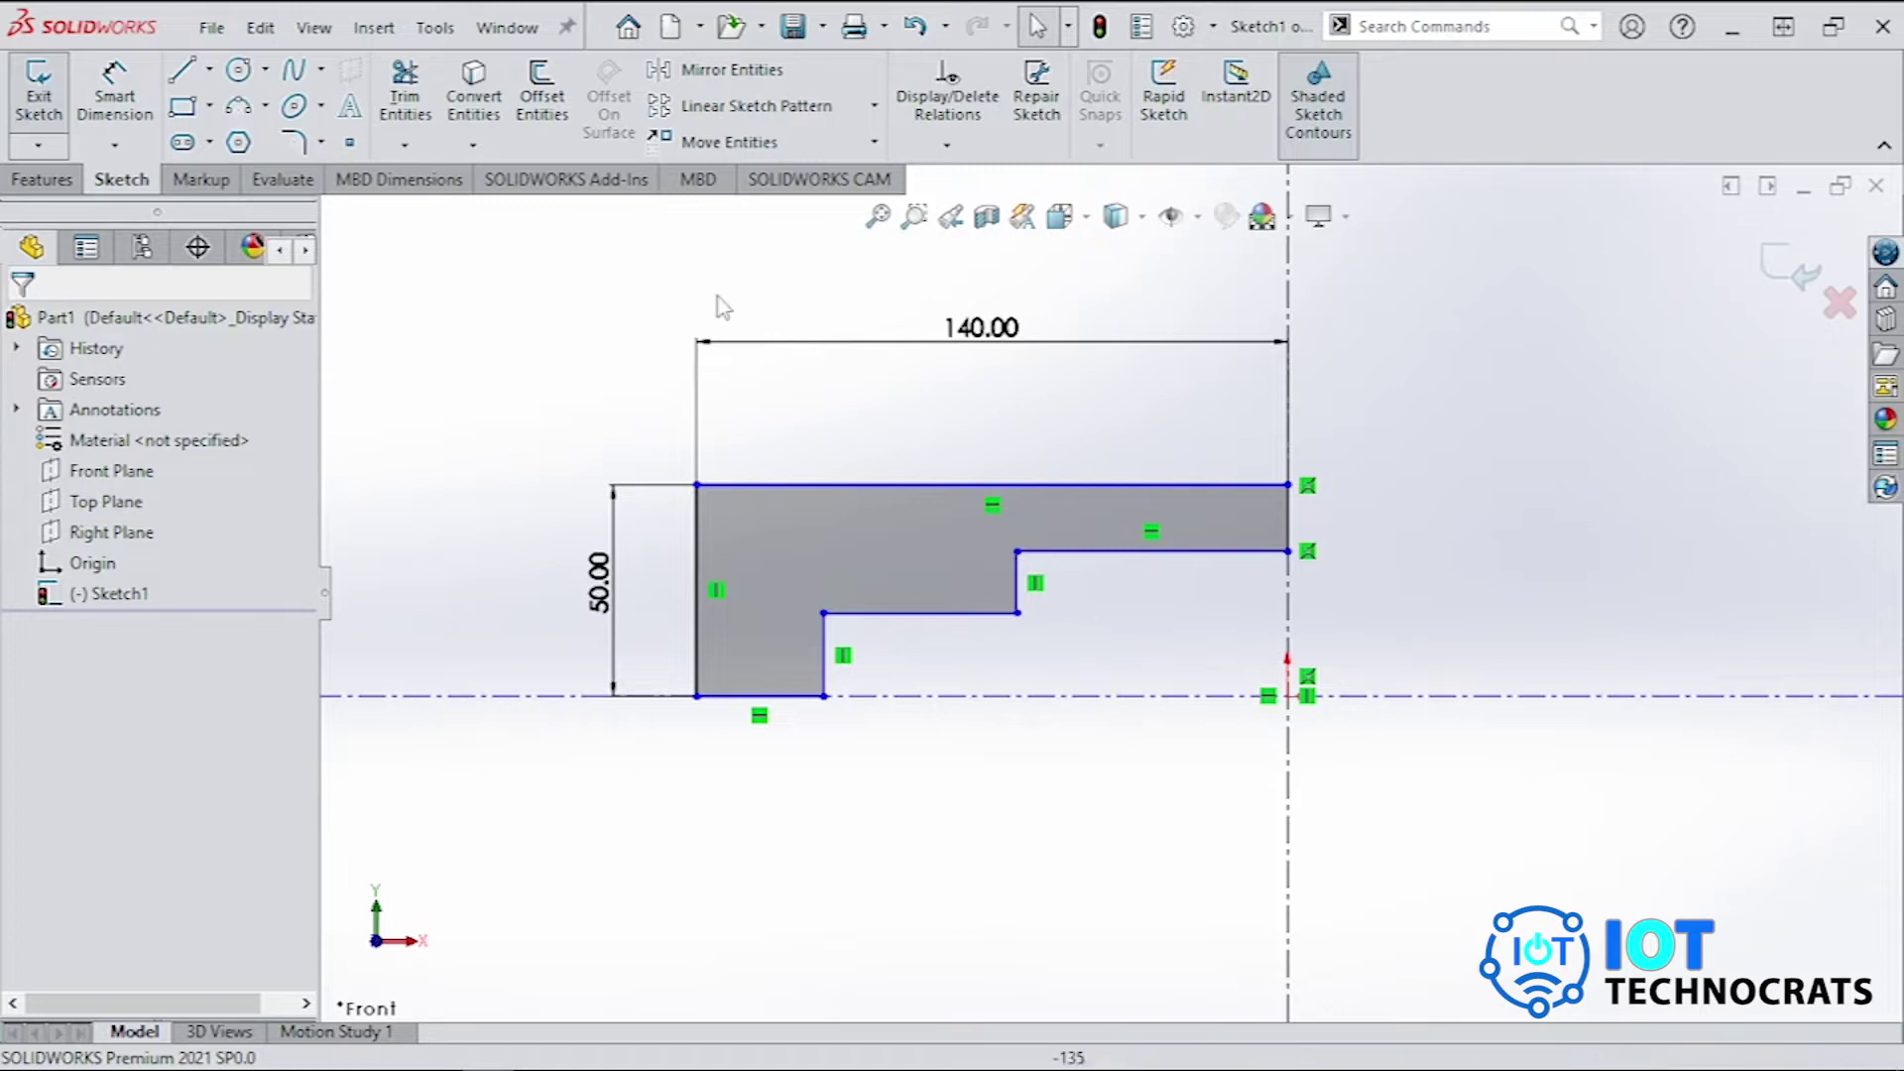
Dimension the height of the profile's upper inner horizontal edge above the horizontal centerline and set it to 60/2 mm.
left_click(141, 77)
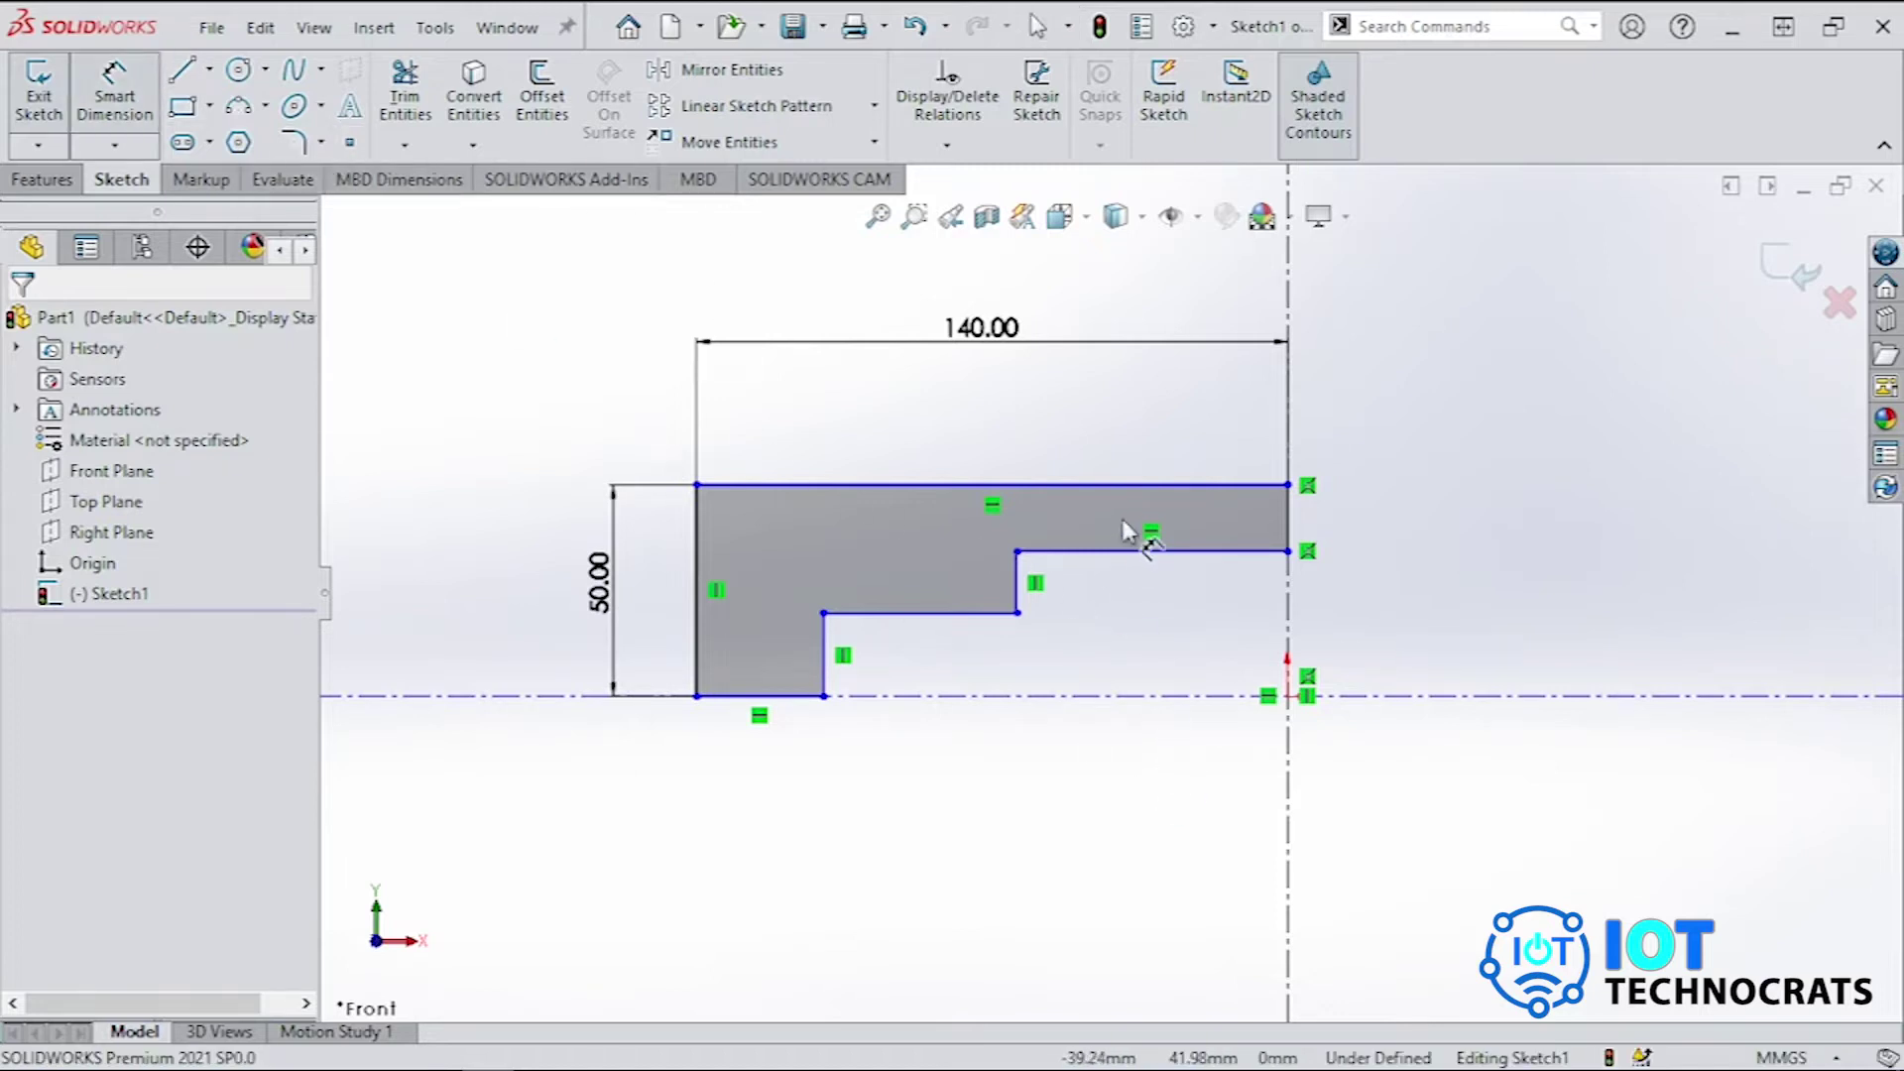
left_click(1133, 555)
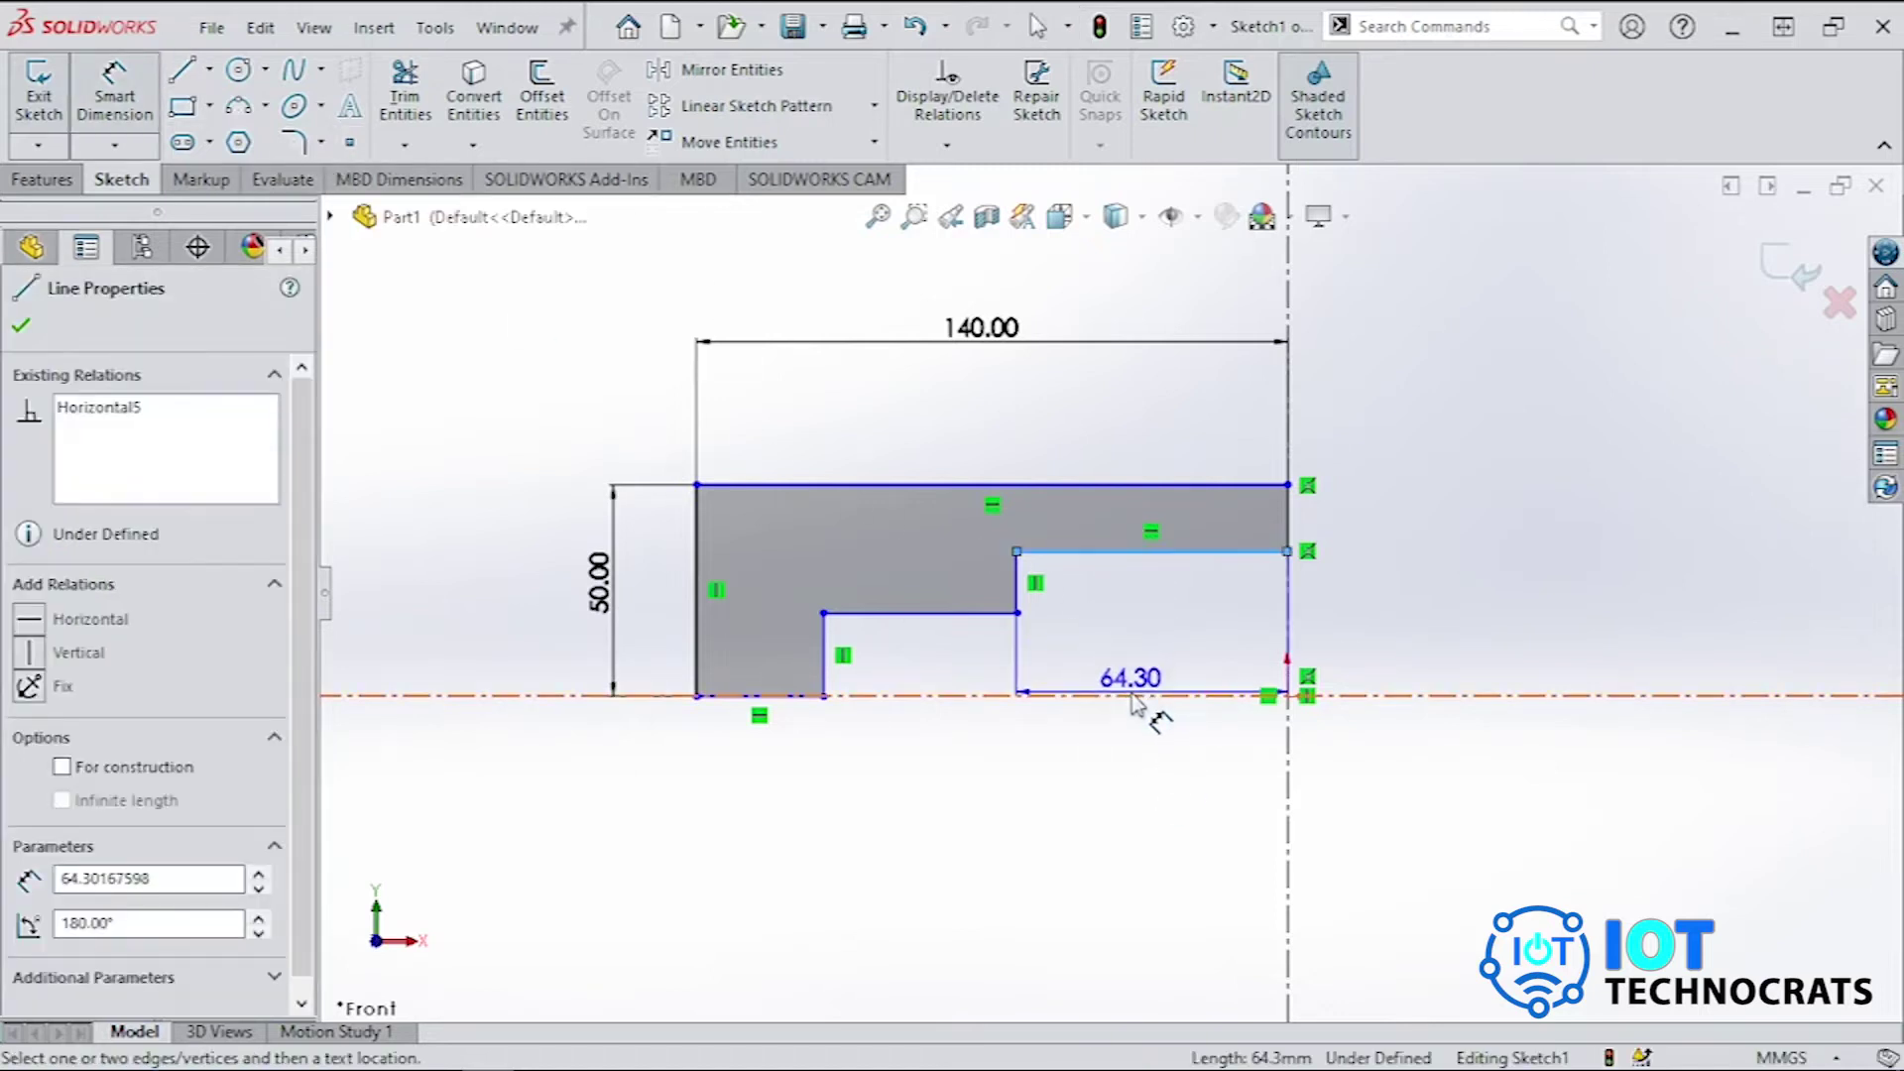
left_click(1139, 696)
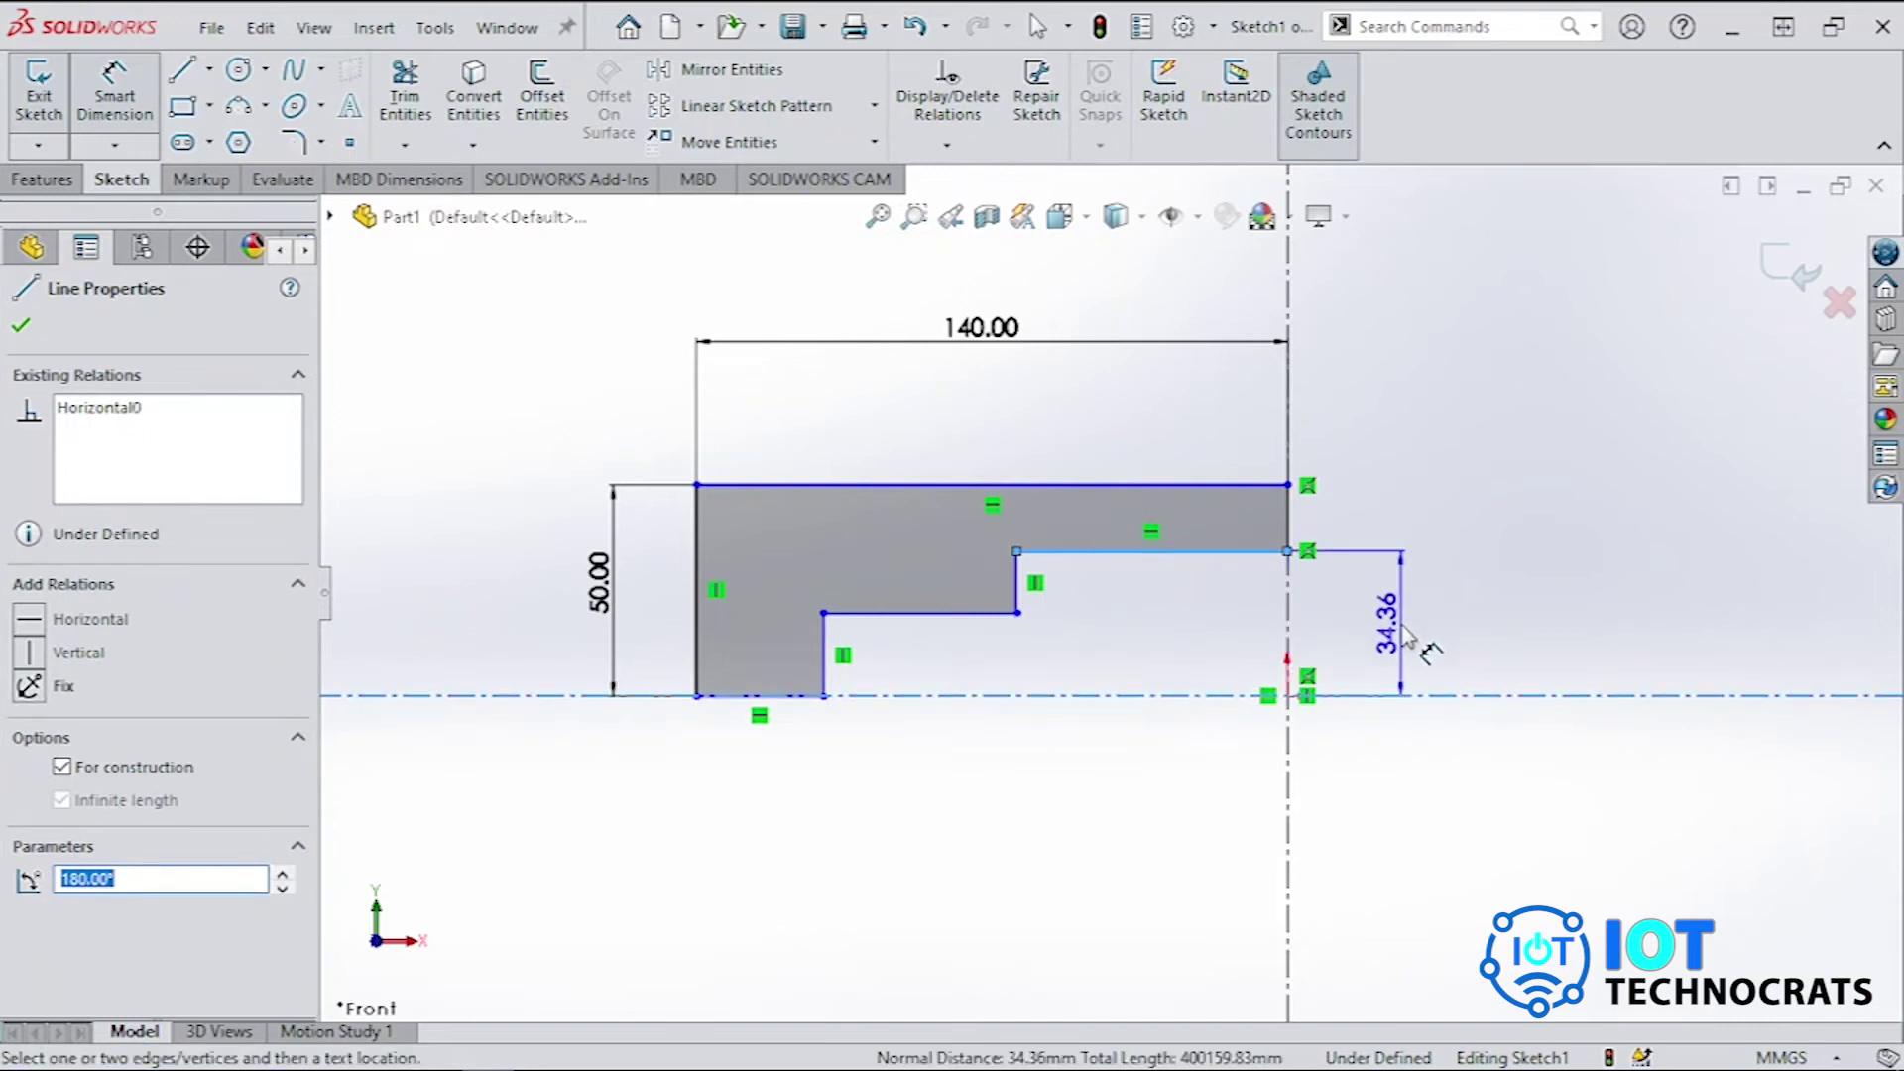
left_click(1428, 640)
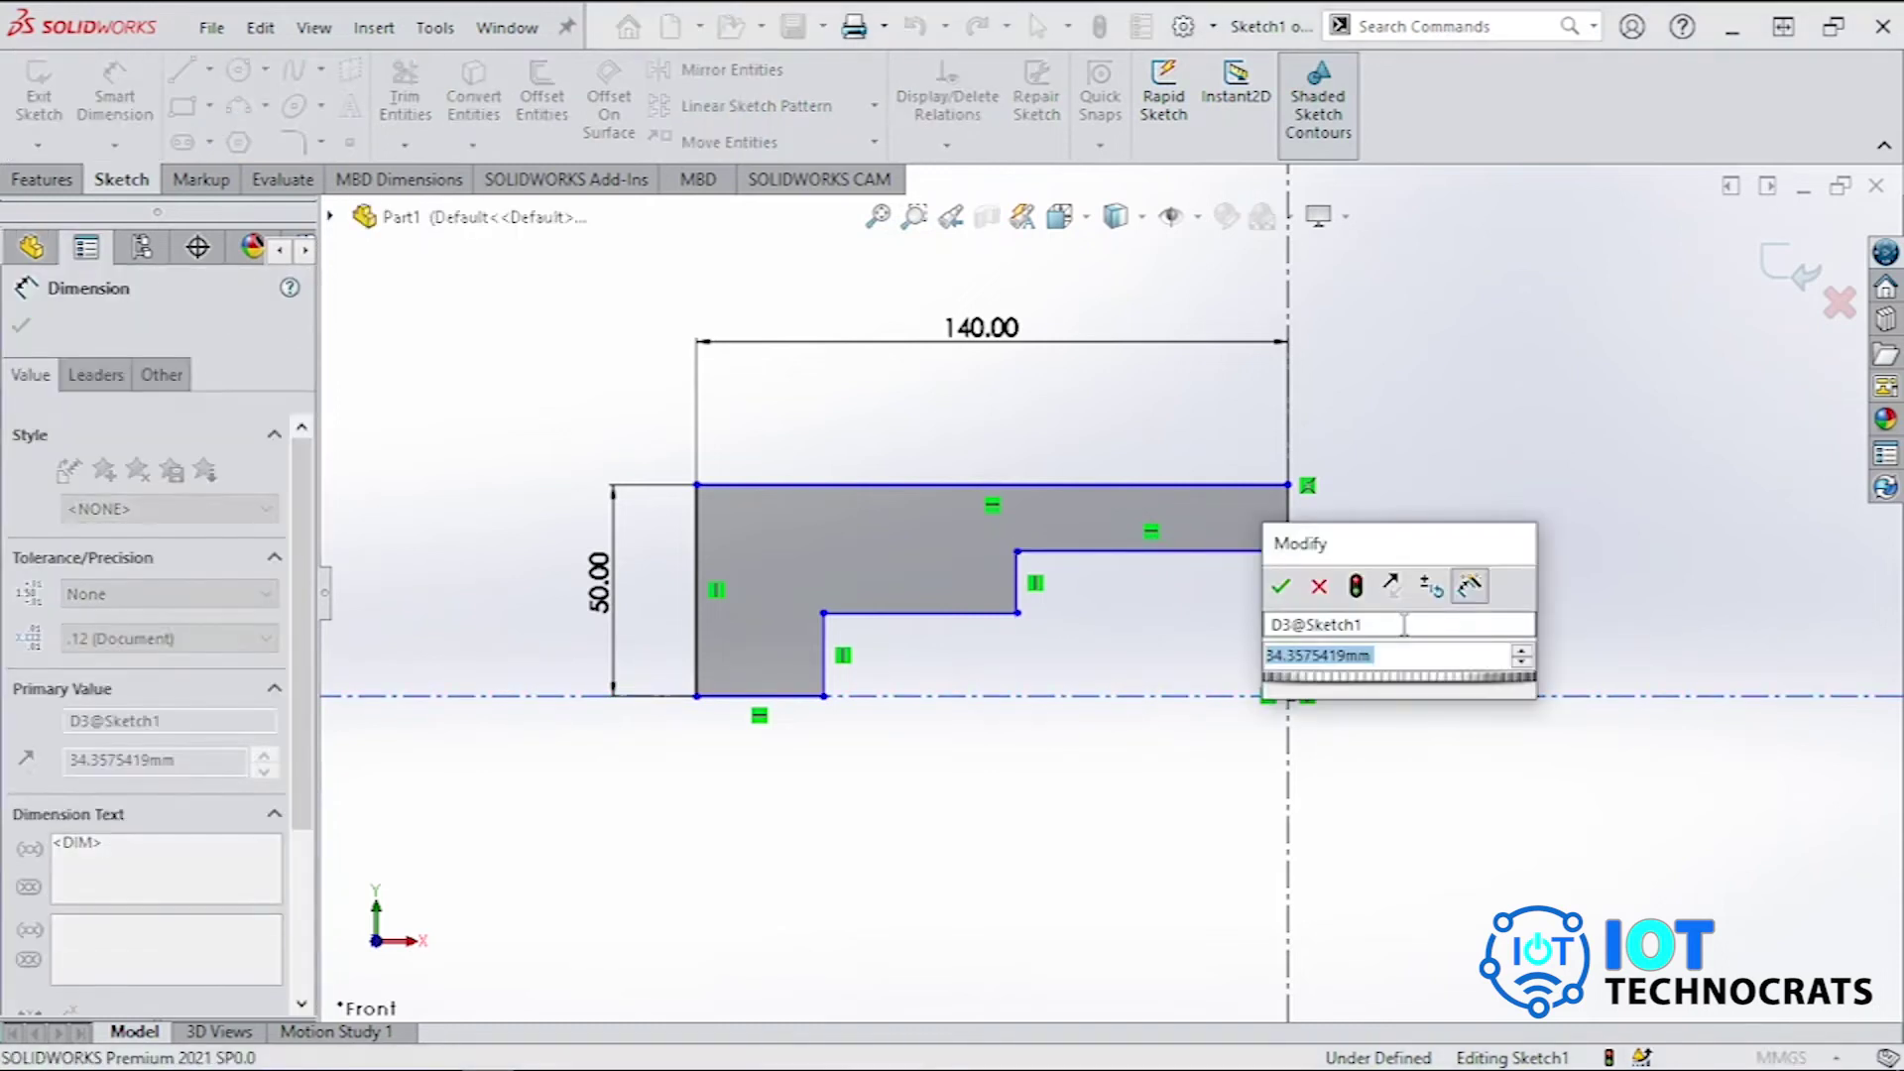
type("60/2")
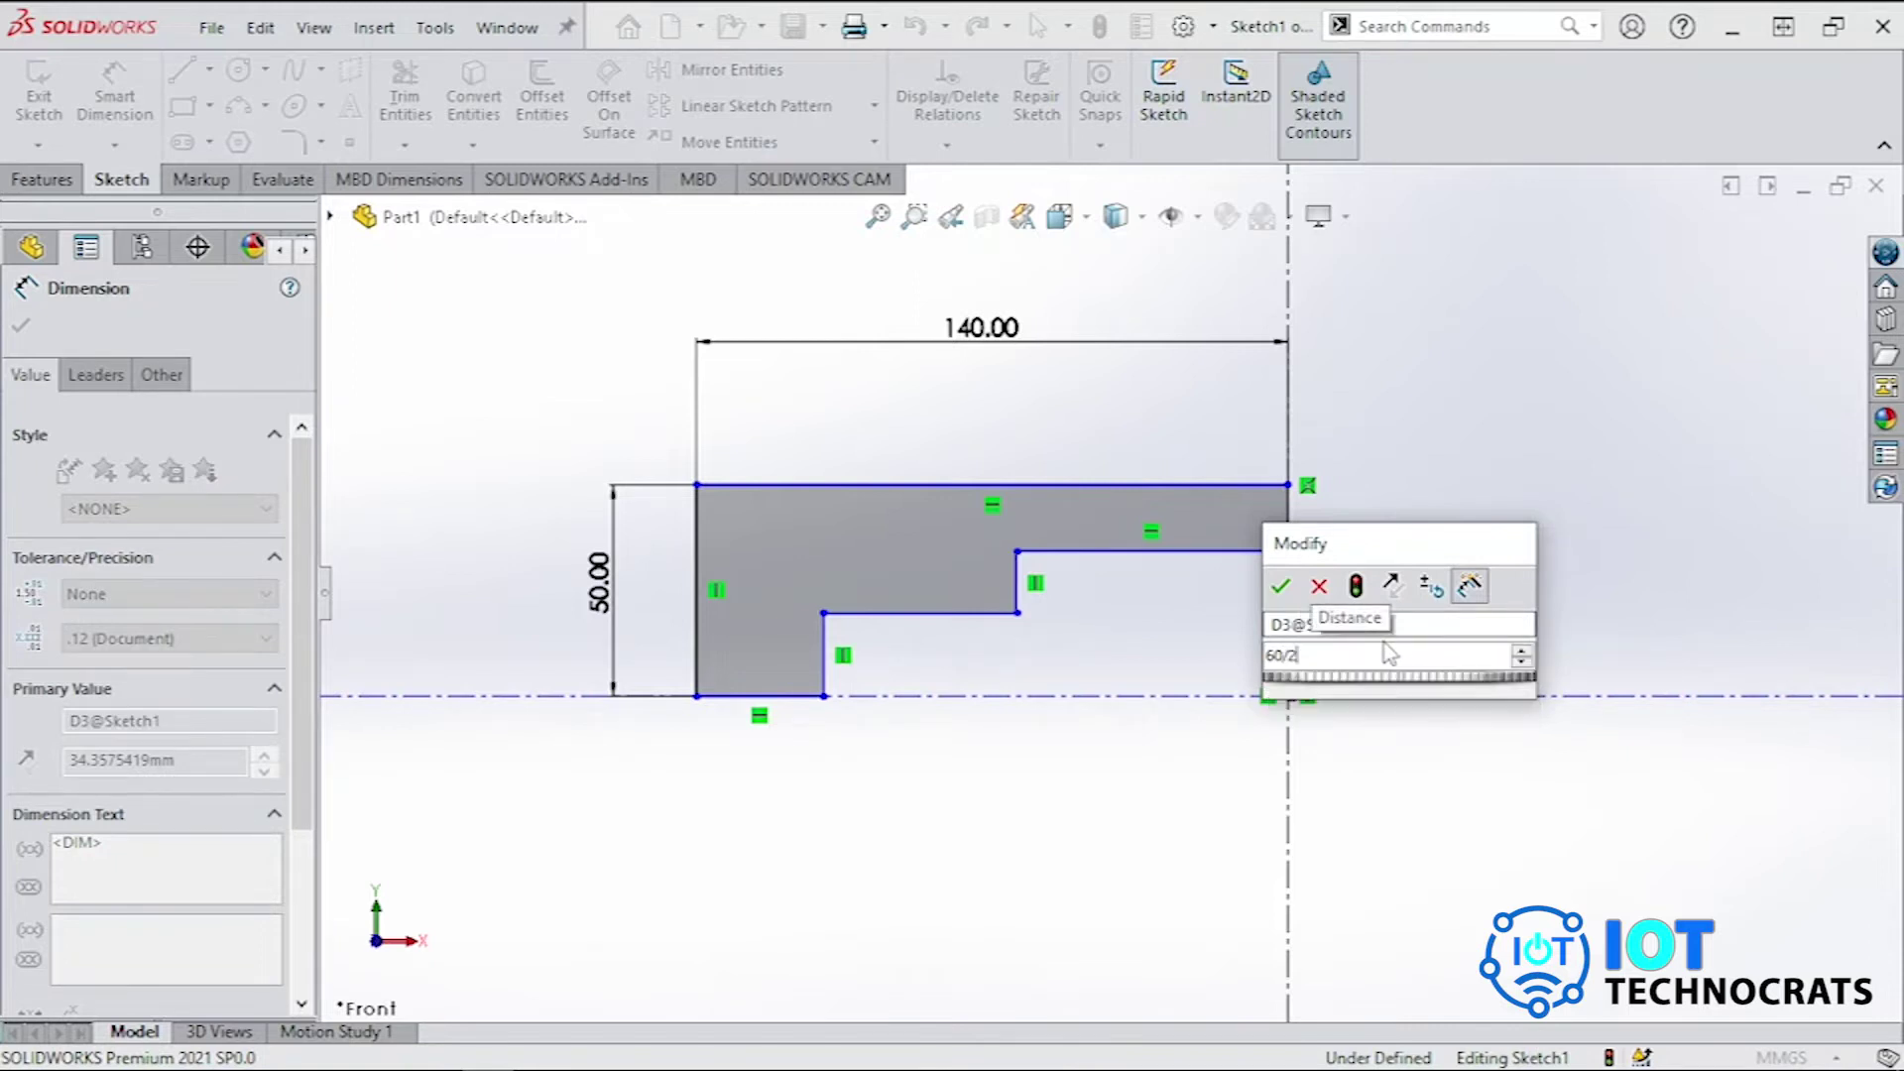
key("Return")
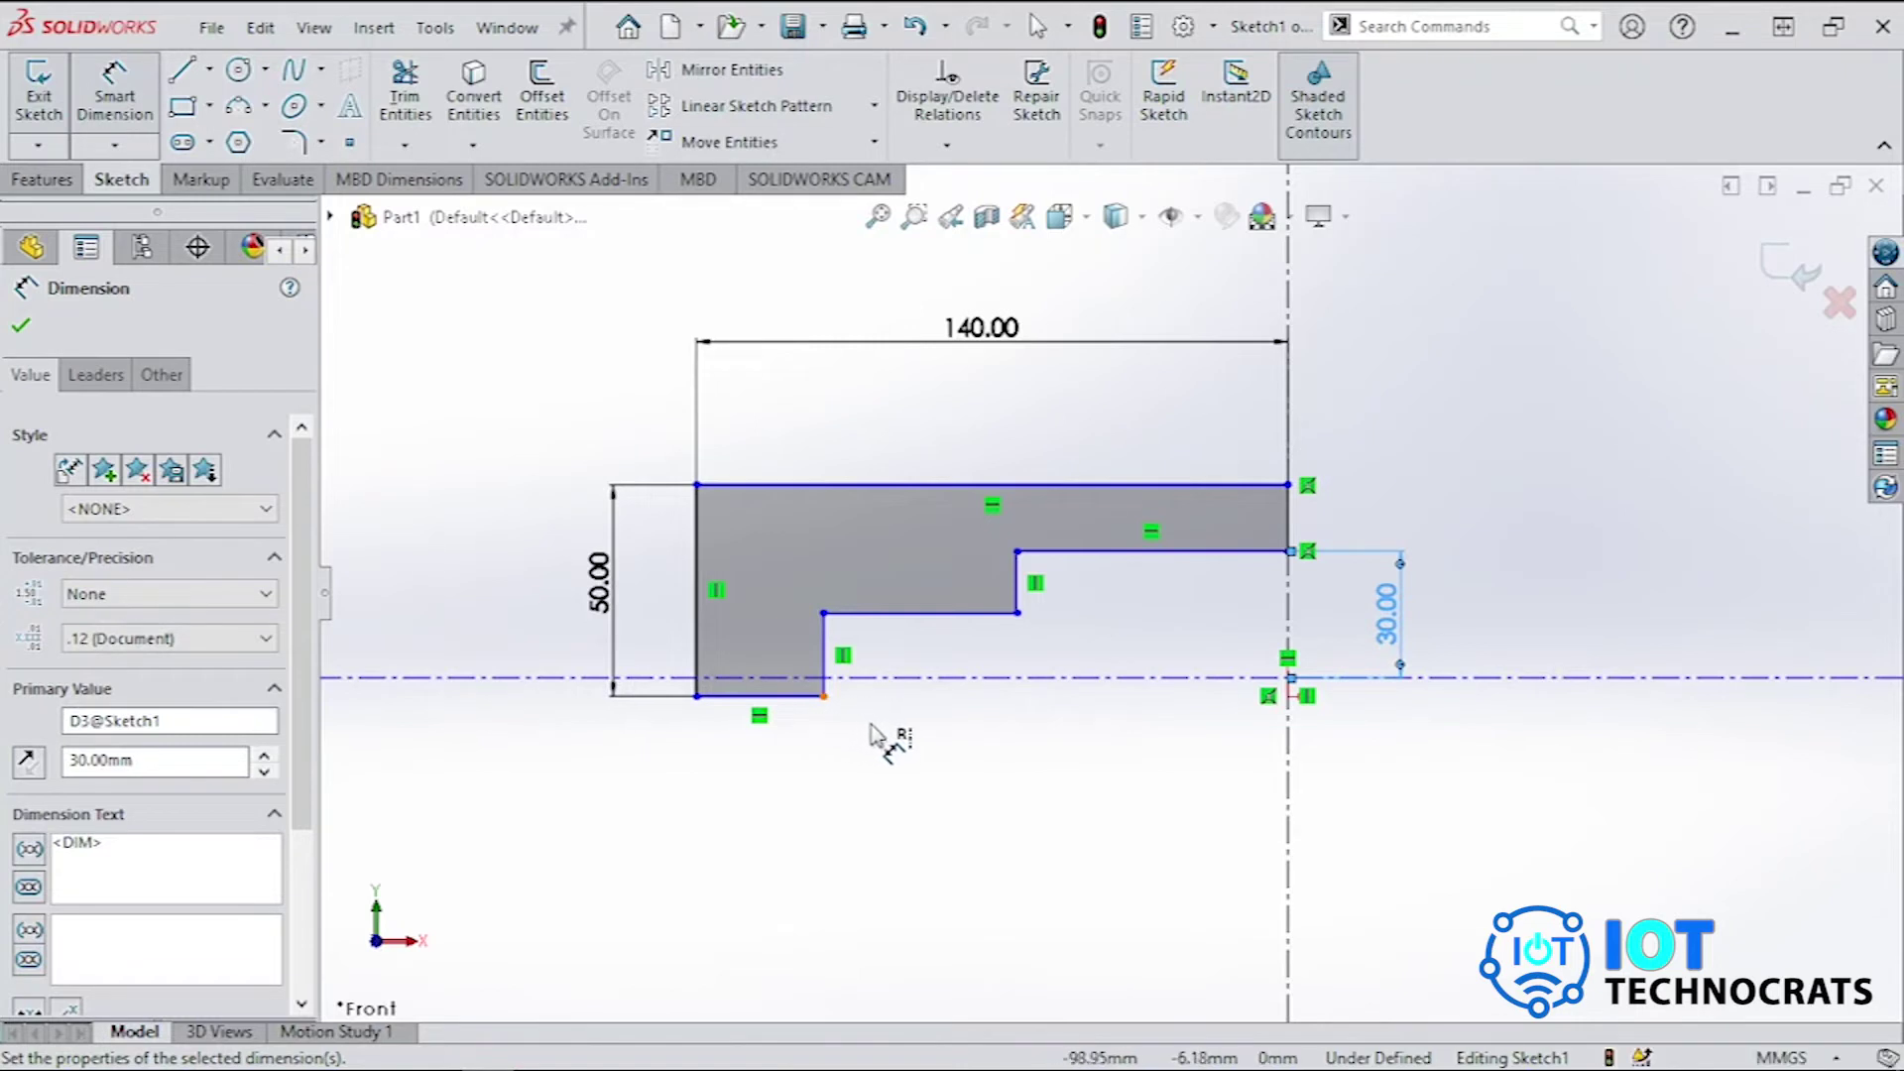
Make the infinite horizontal centerline coincident with the origin.
scroll(1360, 757, "up", 2)
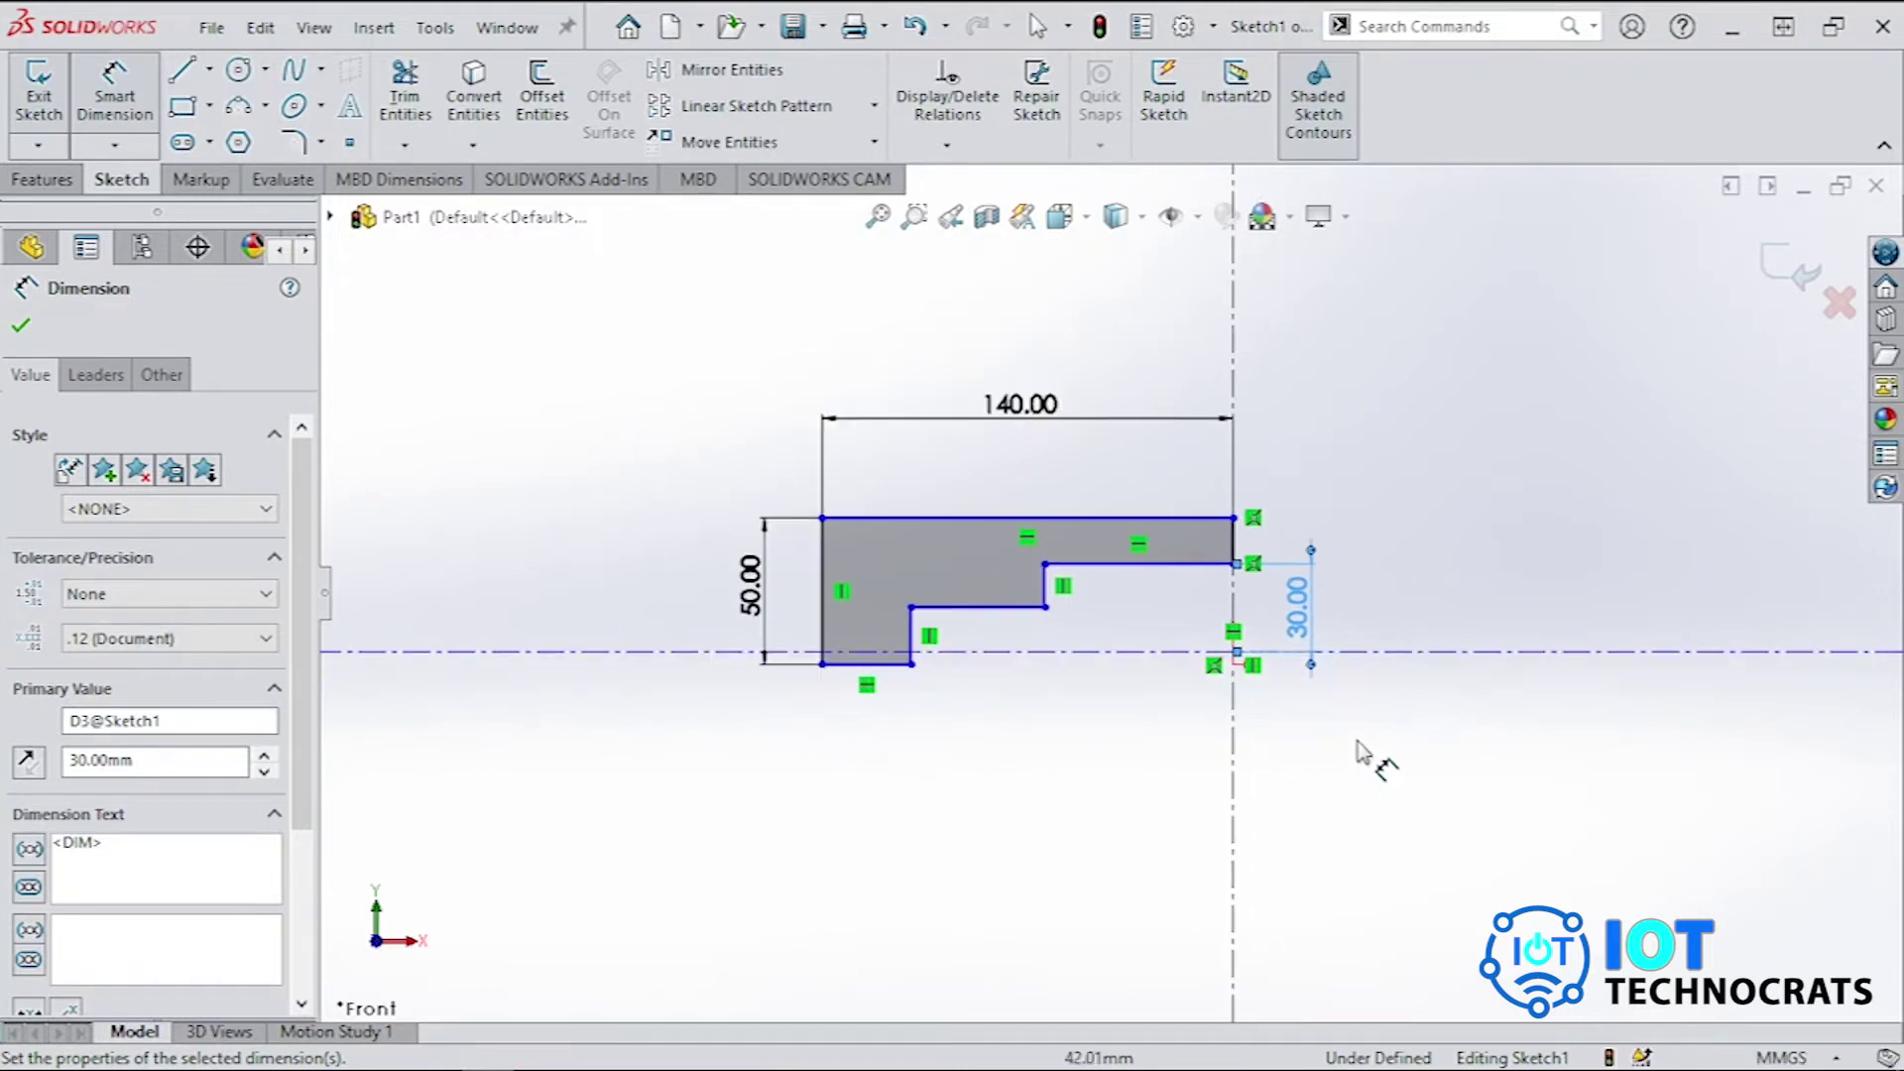
scroll(1157, 658, "down", 3)
scroll(1056, 555, "down", 3)
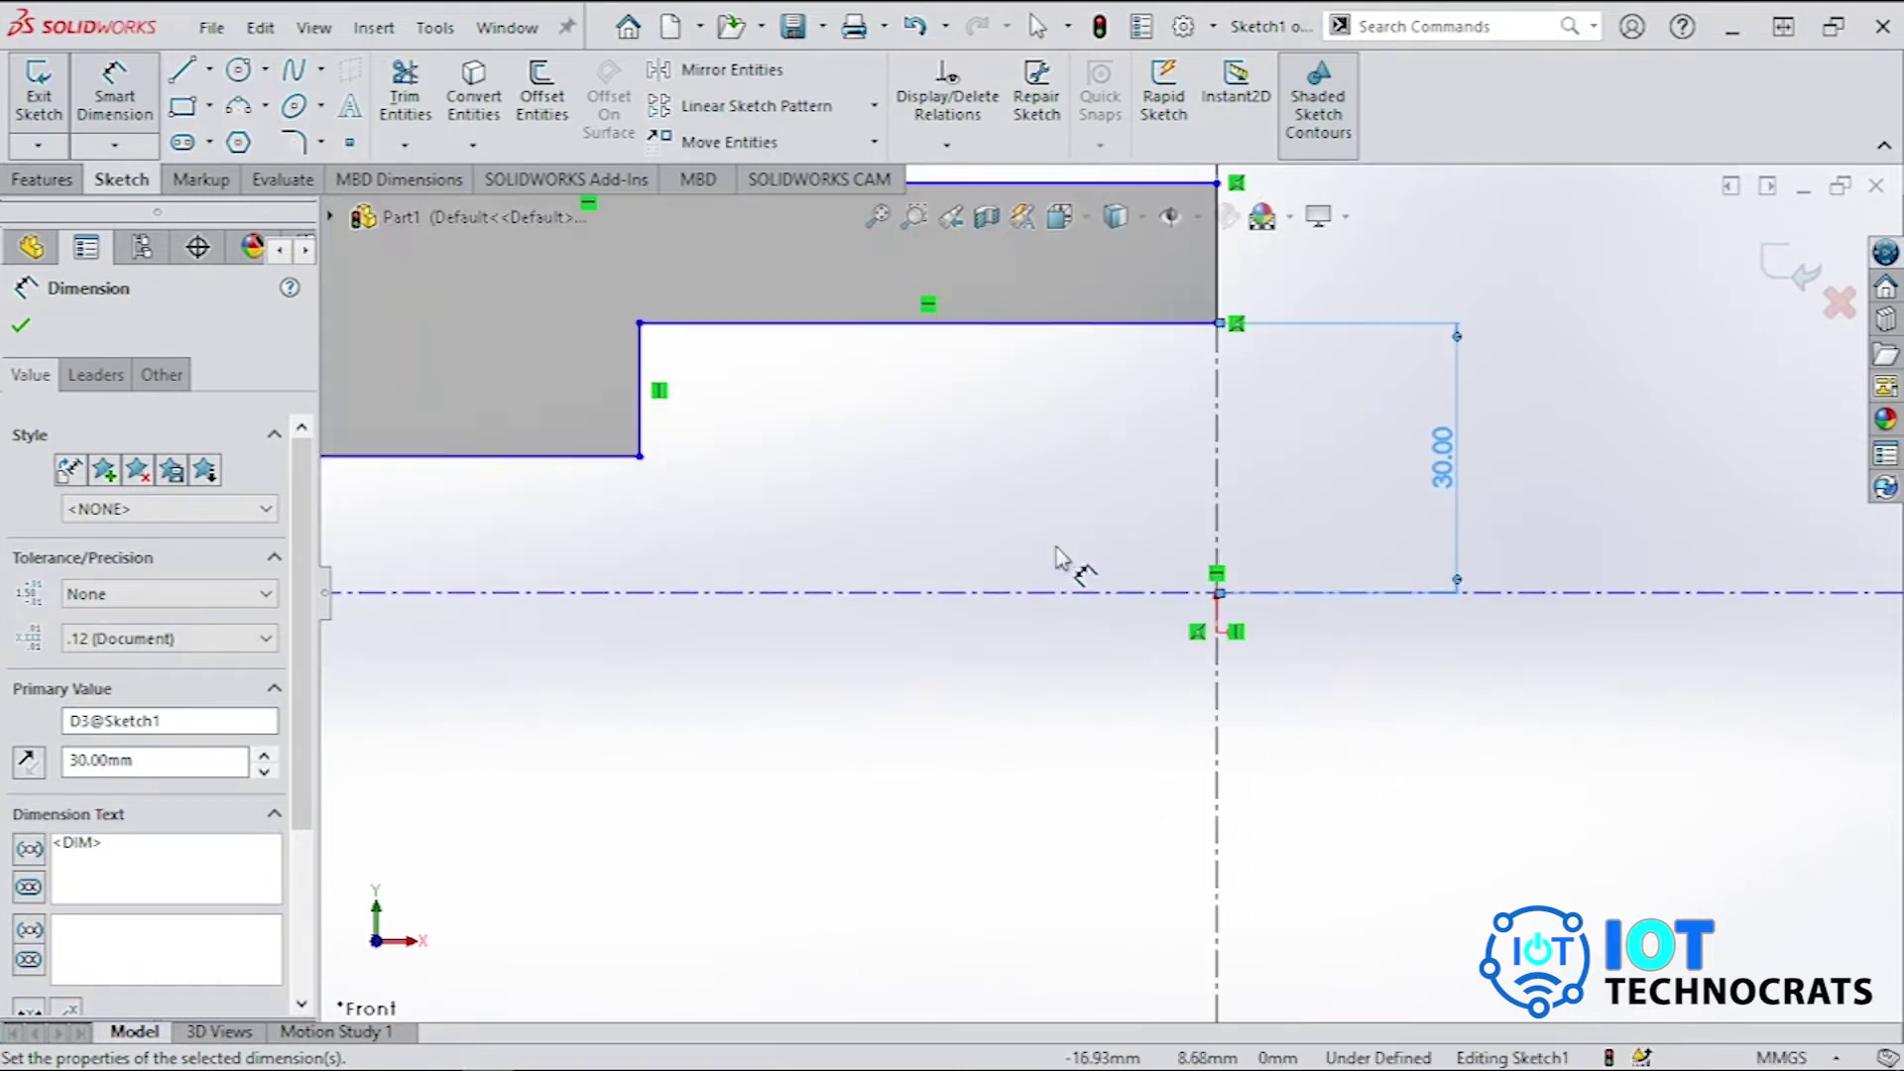
key("Escape")
left_click(1158, 593)
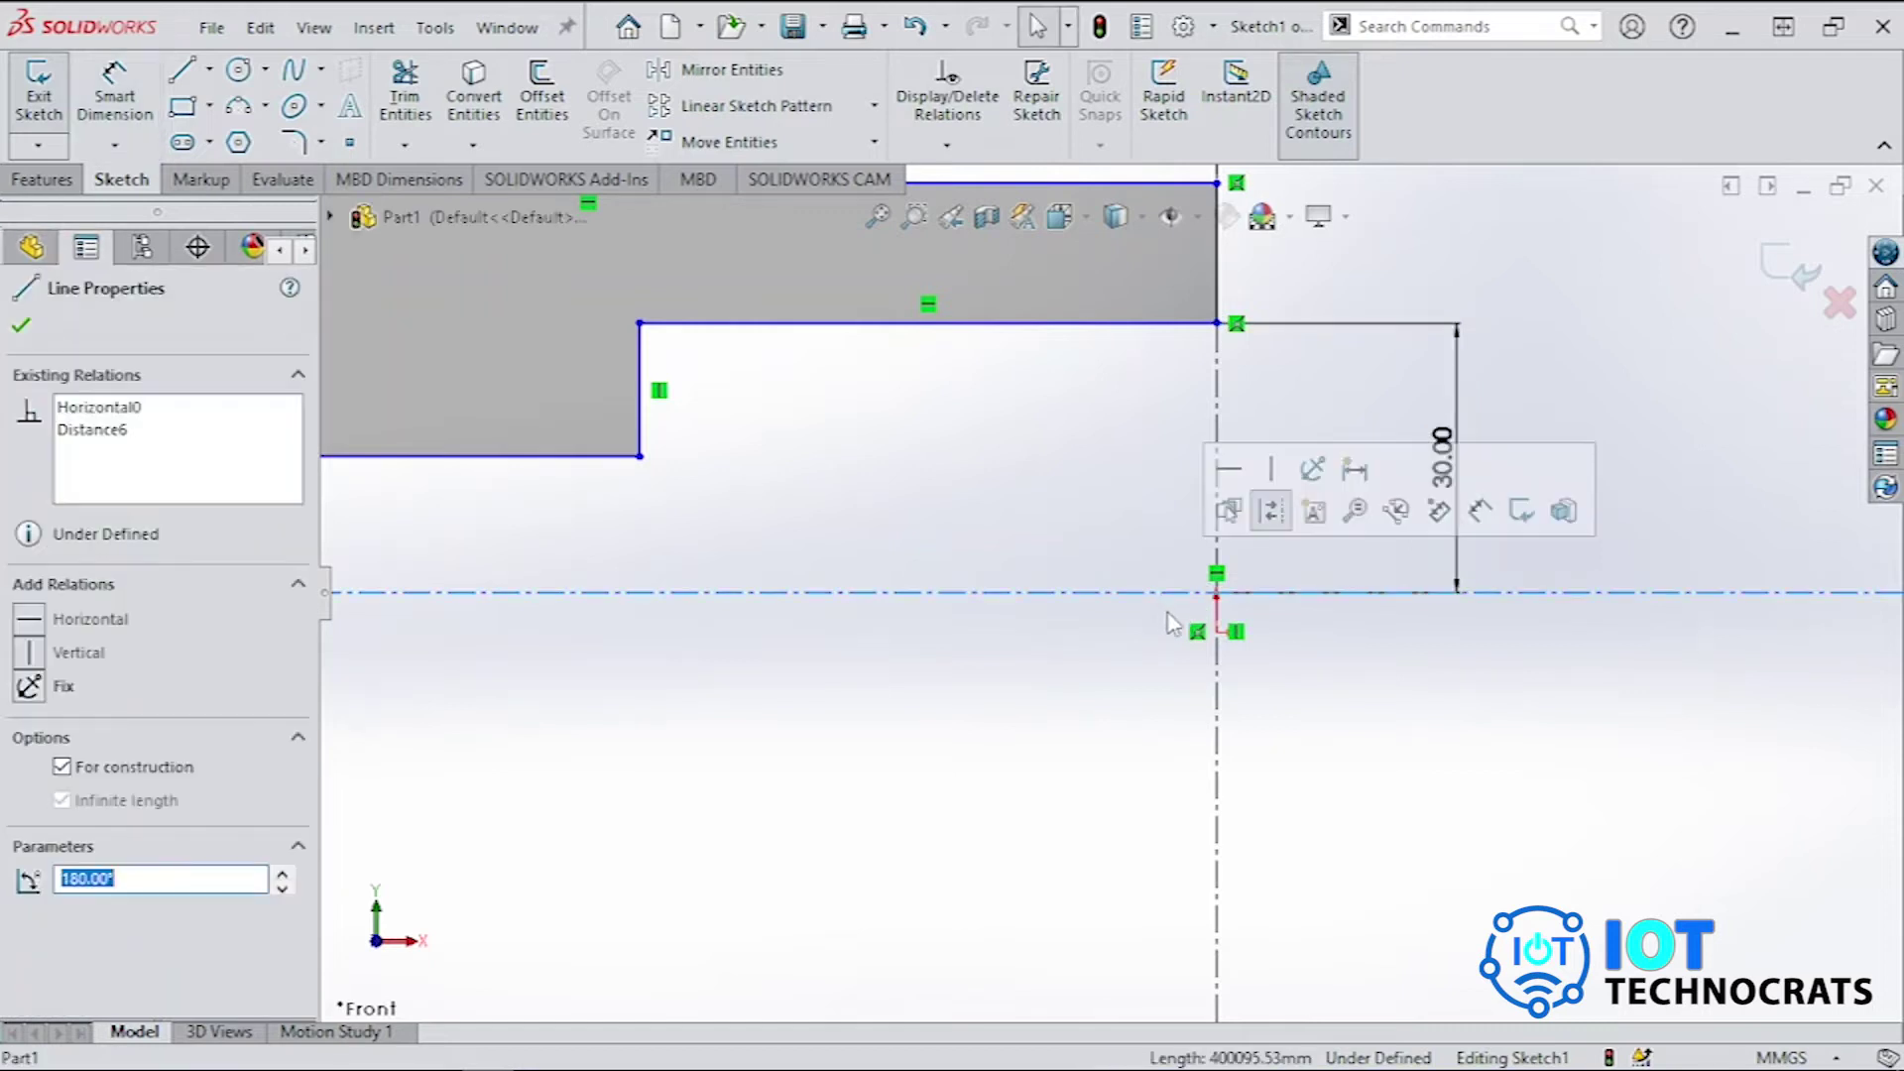
left_click(1218, 635, "ctrl")
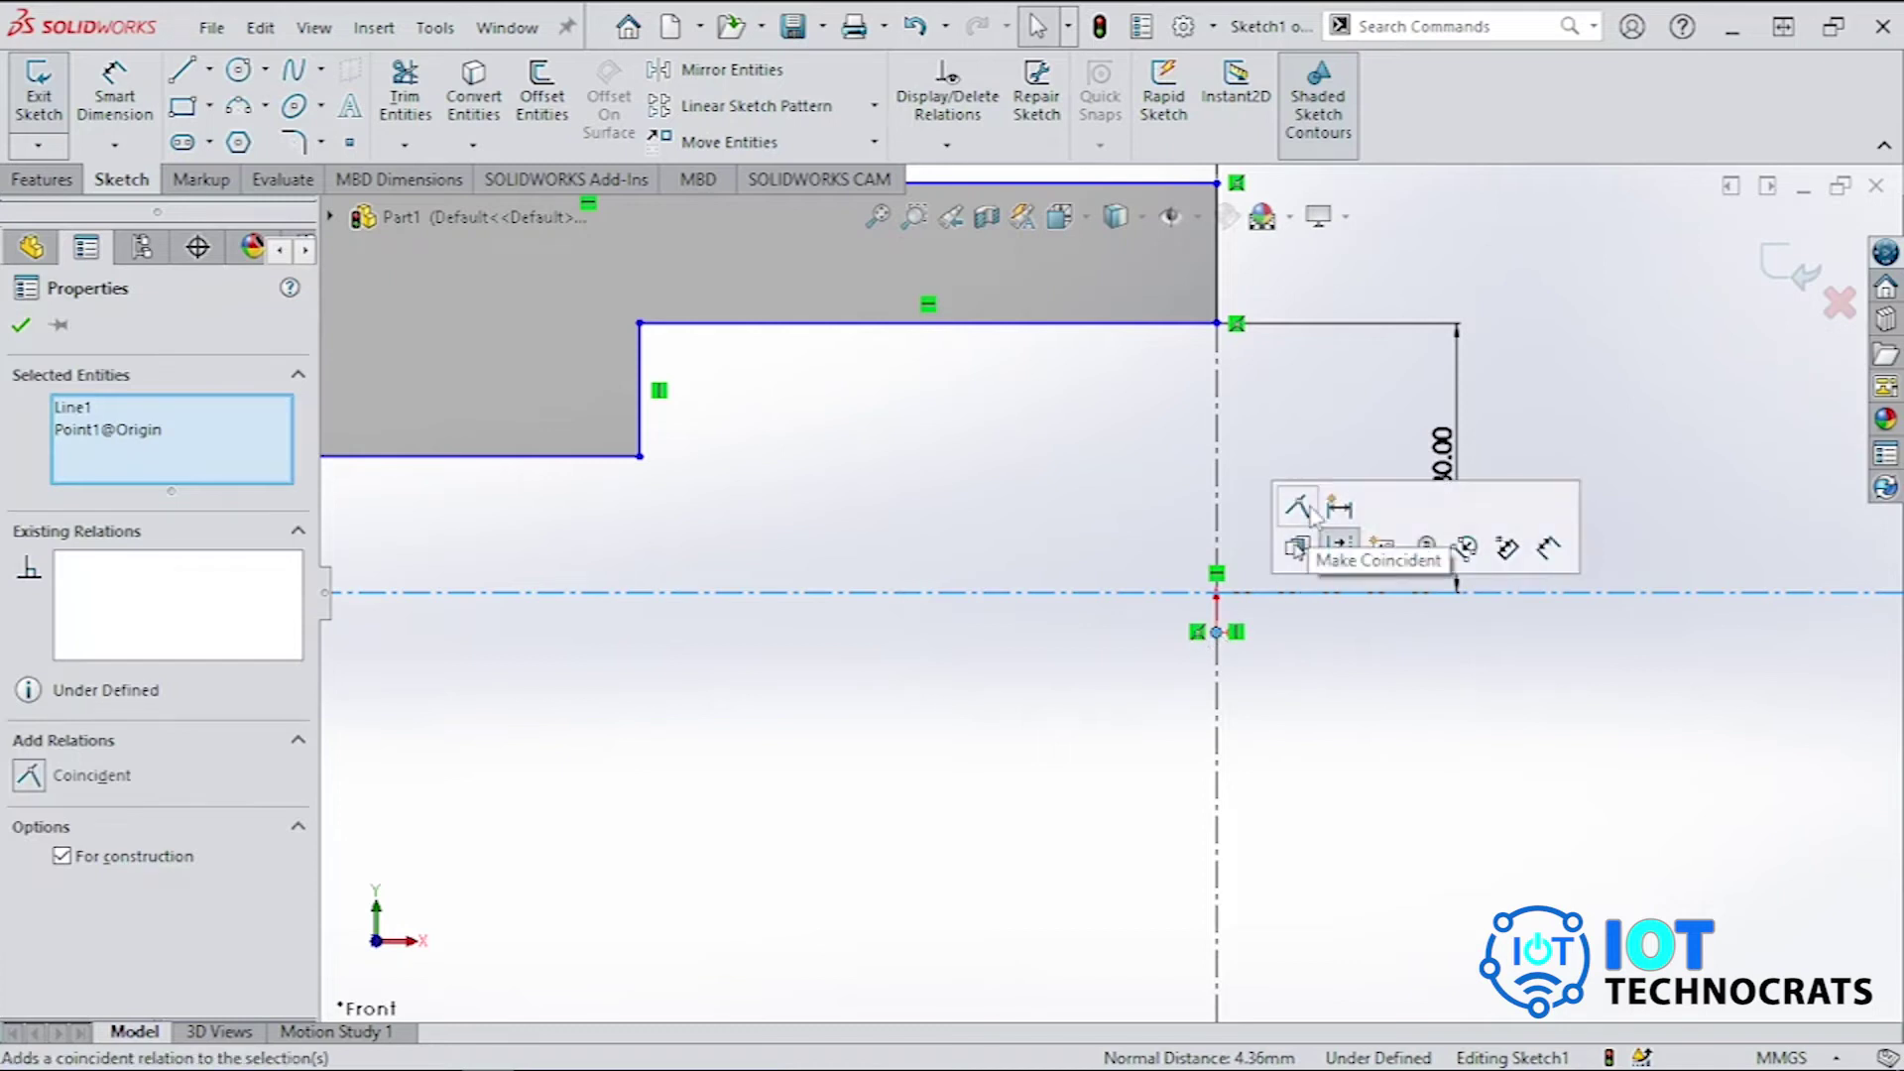
left_click(1298, 548)
scroll(1089, 652, "up", 3)
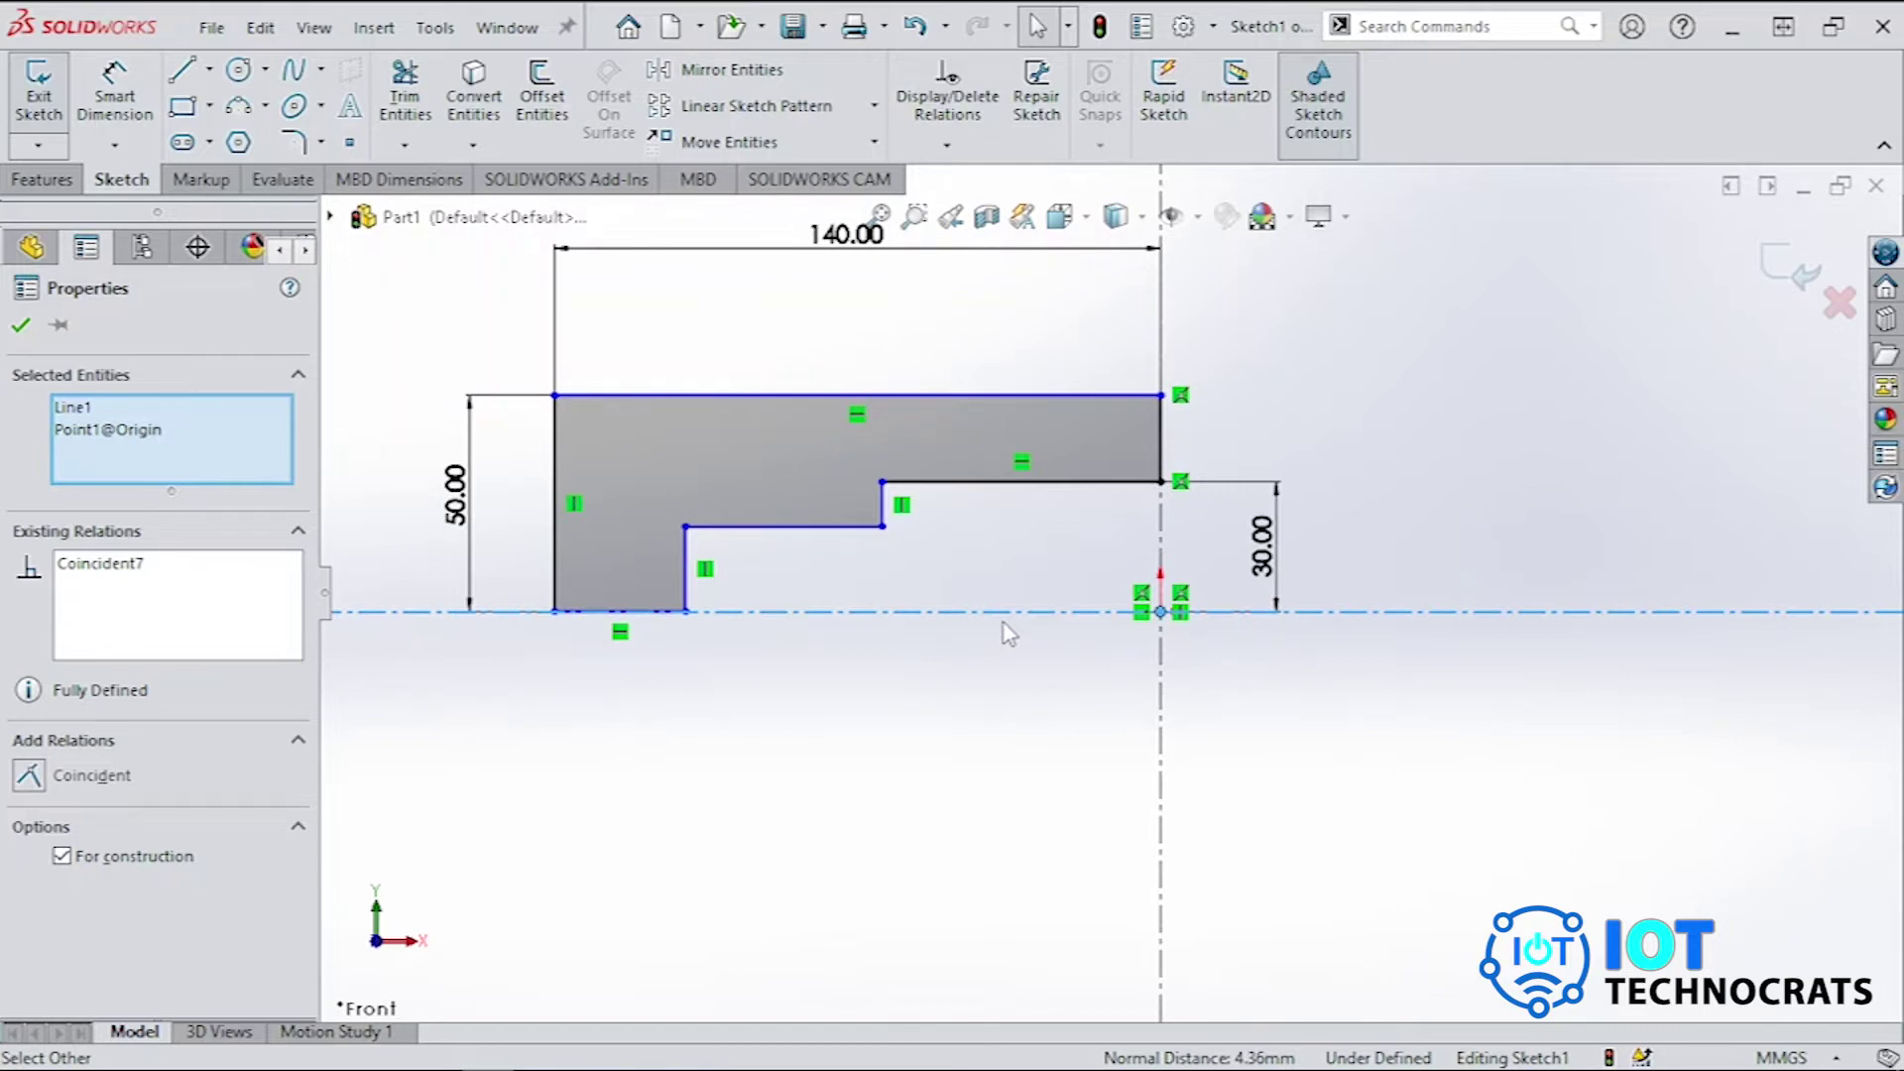
Dimension the height of the profile's middle step edge above the horizontal centerline and set it to 20/2 mm.
left_click(133, 111)
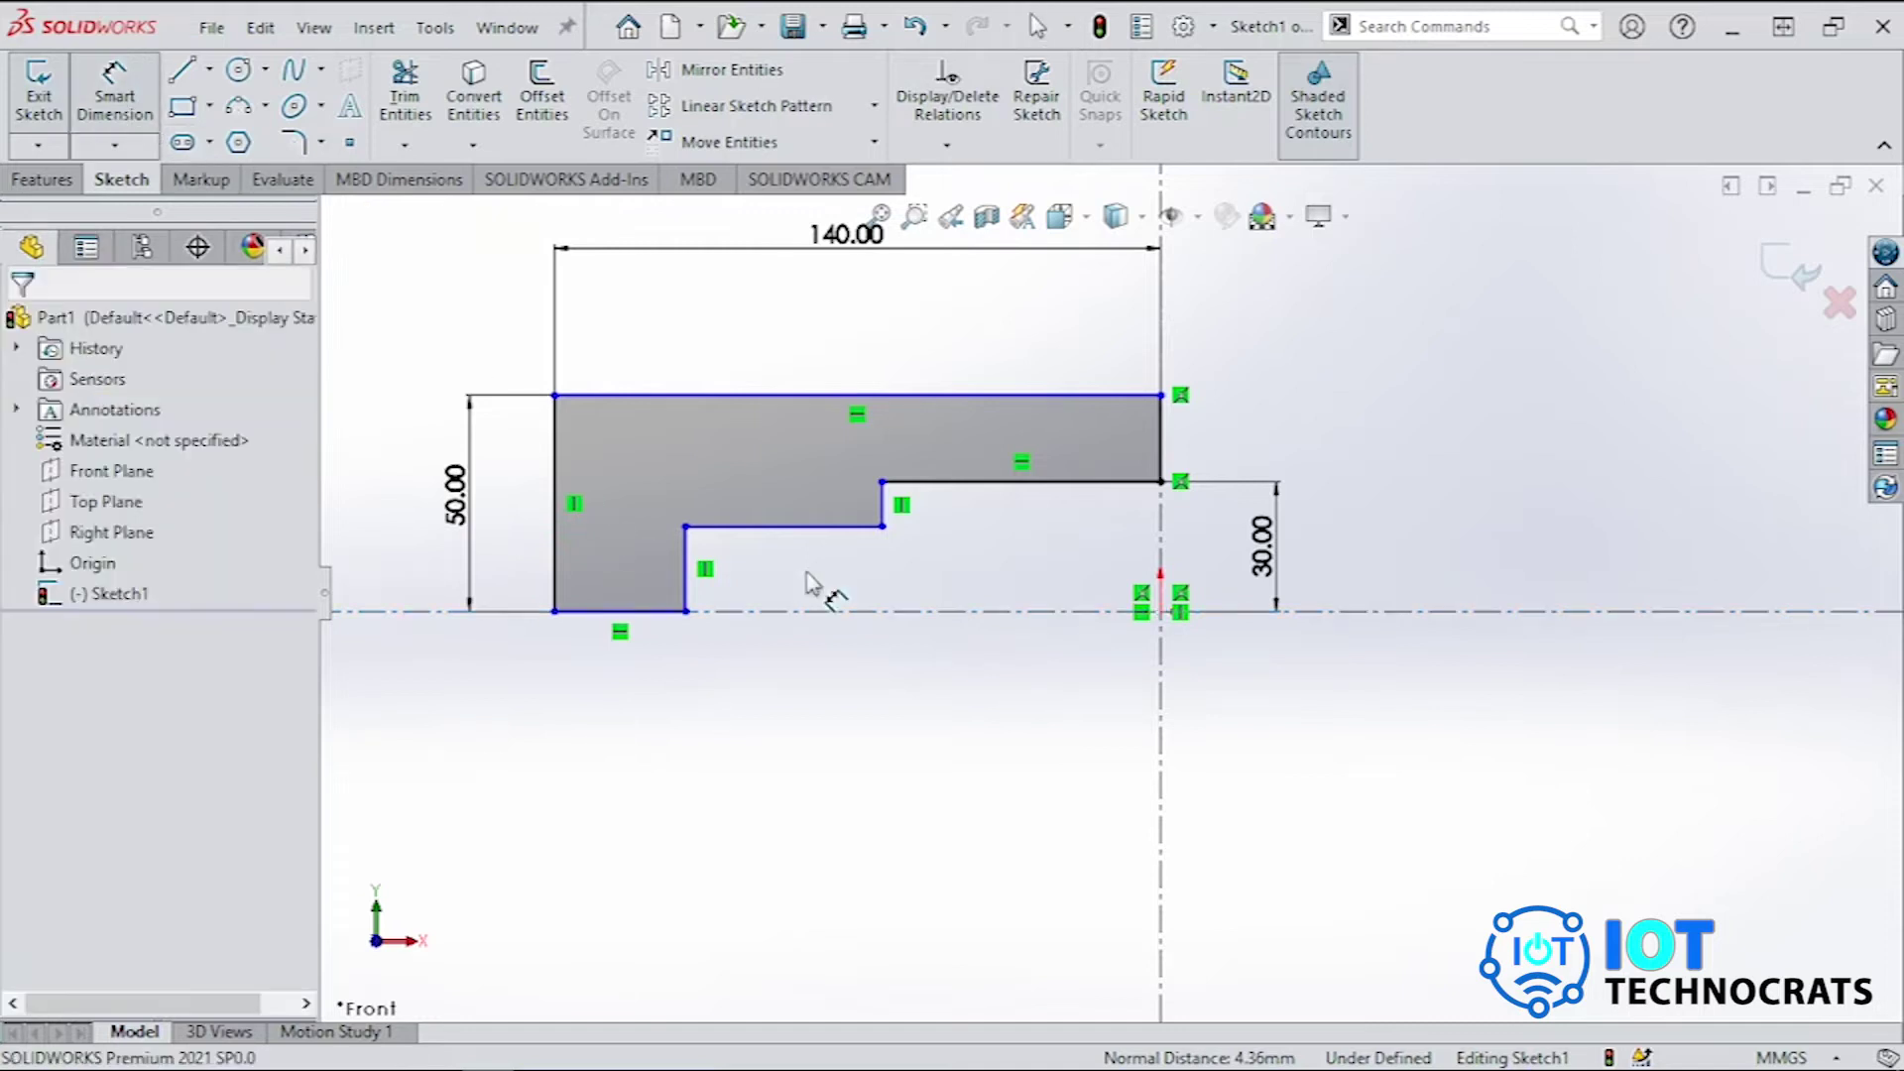
left_click(847, 528)
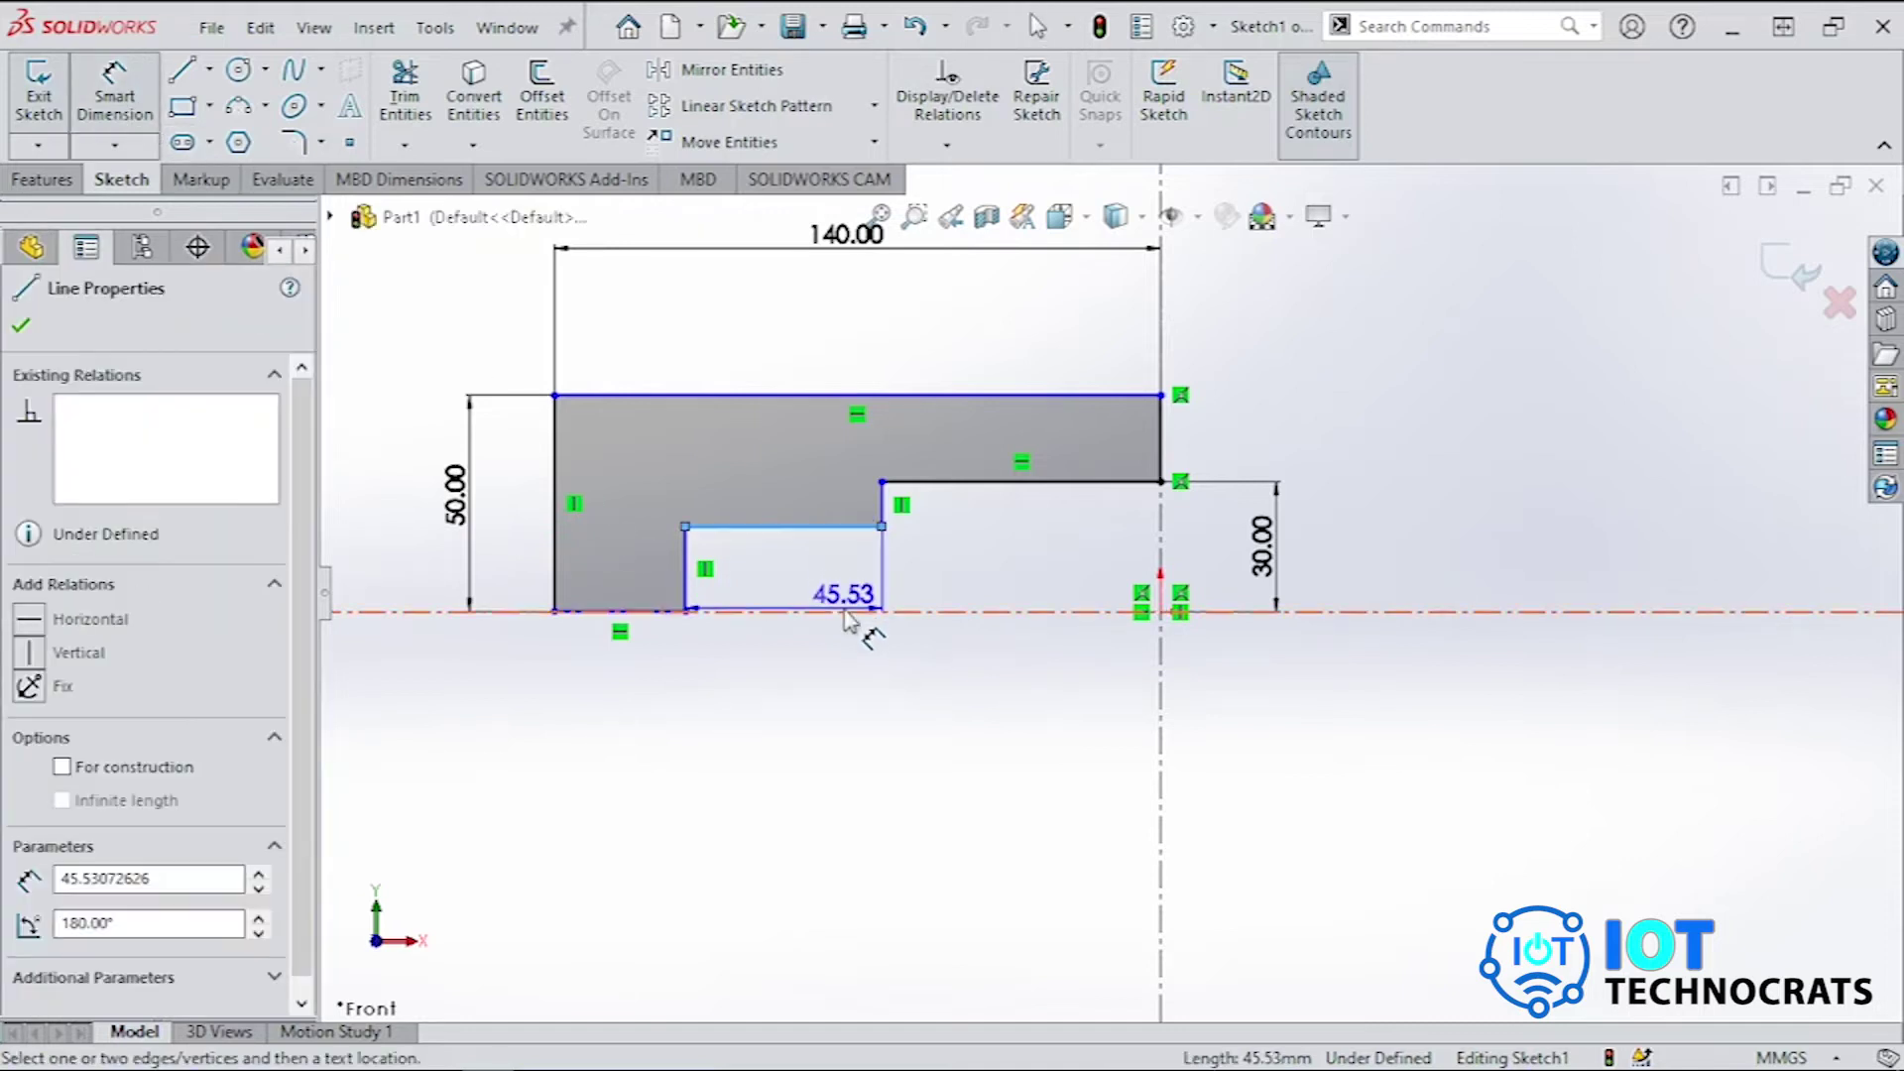
left_click(871, 612)
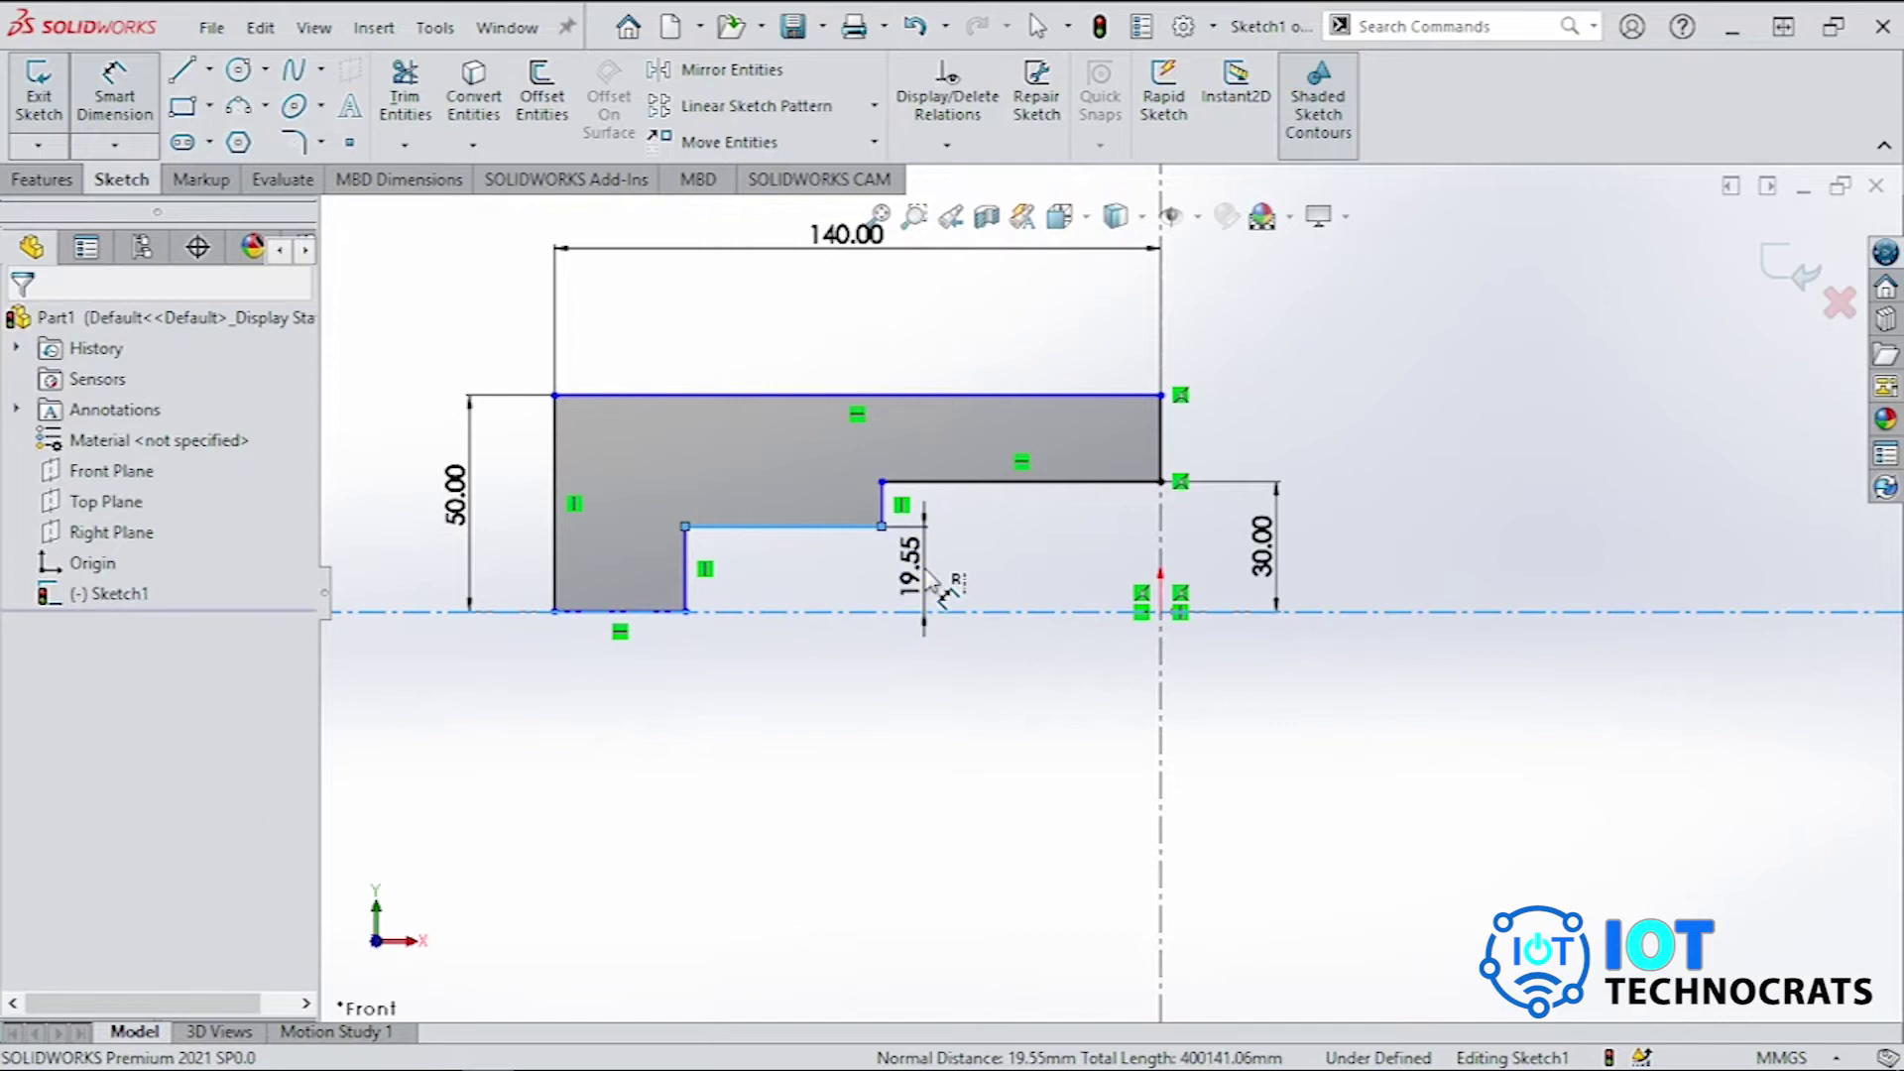
left_click(929, 580)
type("20/2")
key("Return")
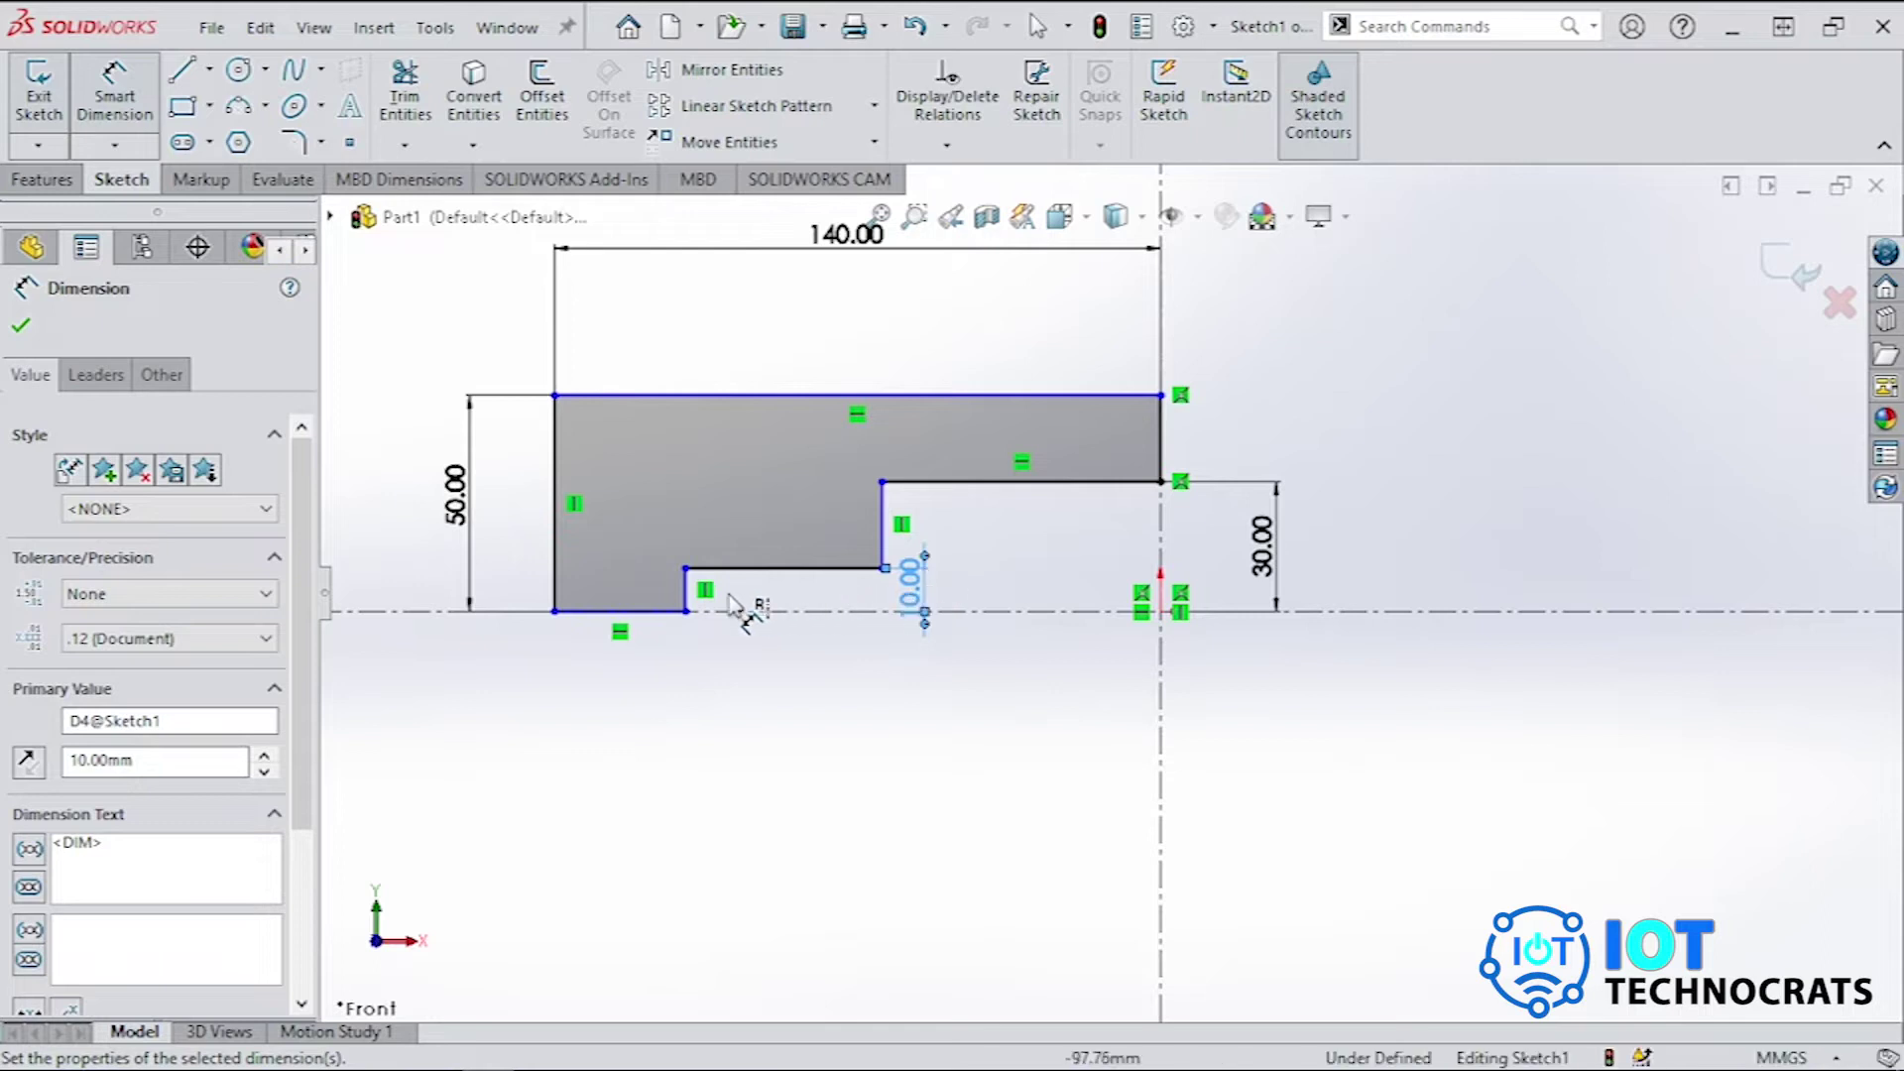
Dimension the distance from the profile's short lower vertical step edge to the vertical centerline and set it to 120 mm.
left_click(684, 602)
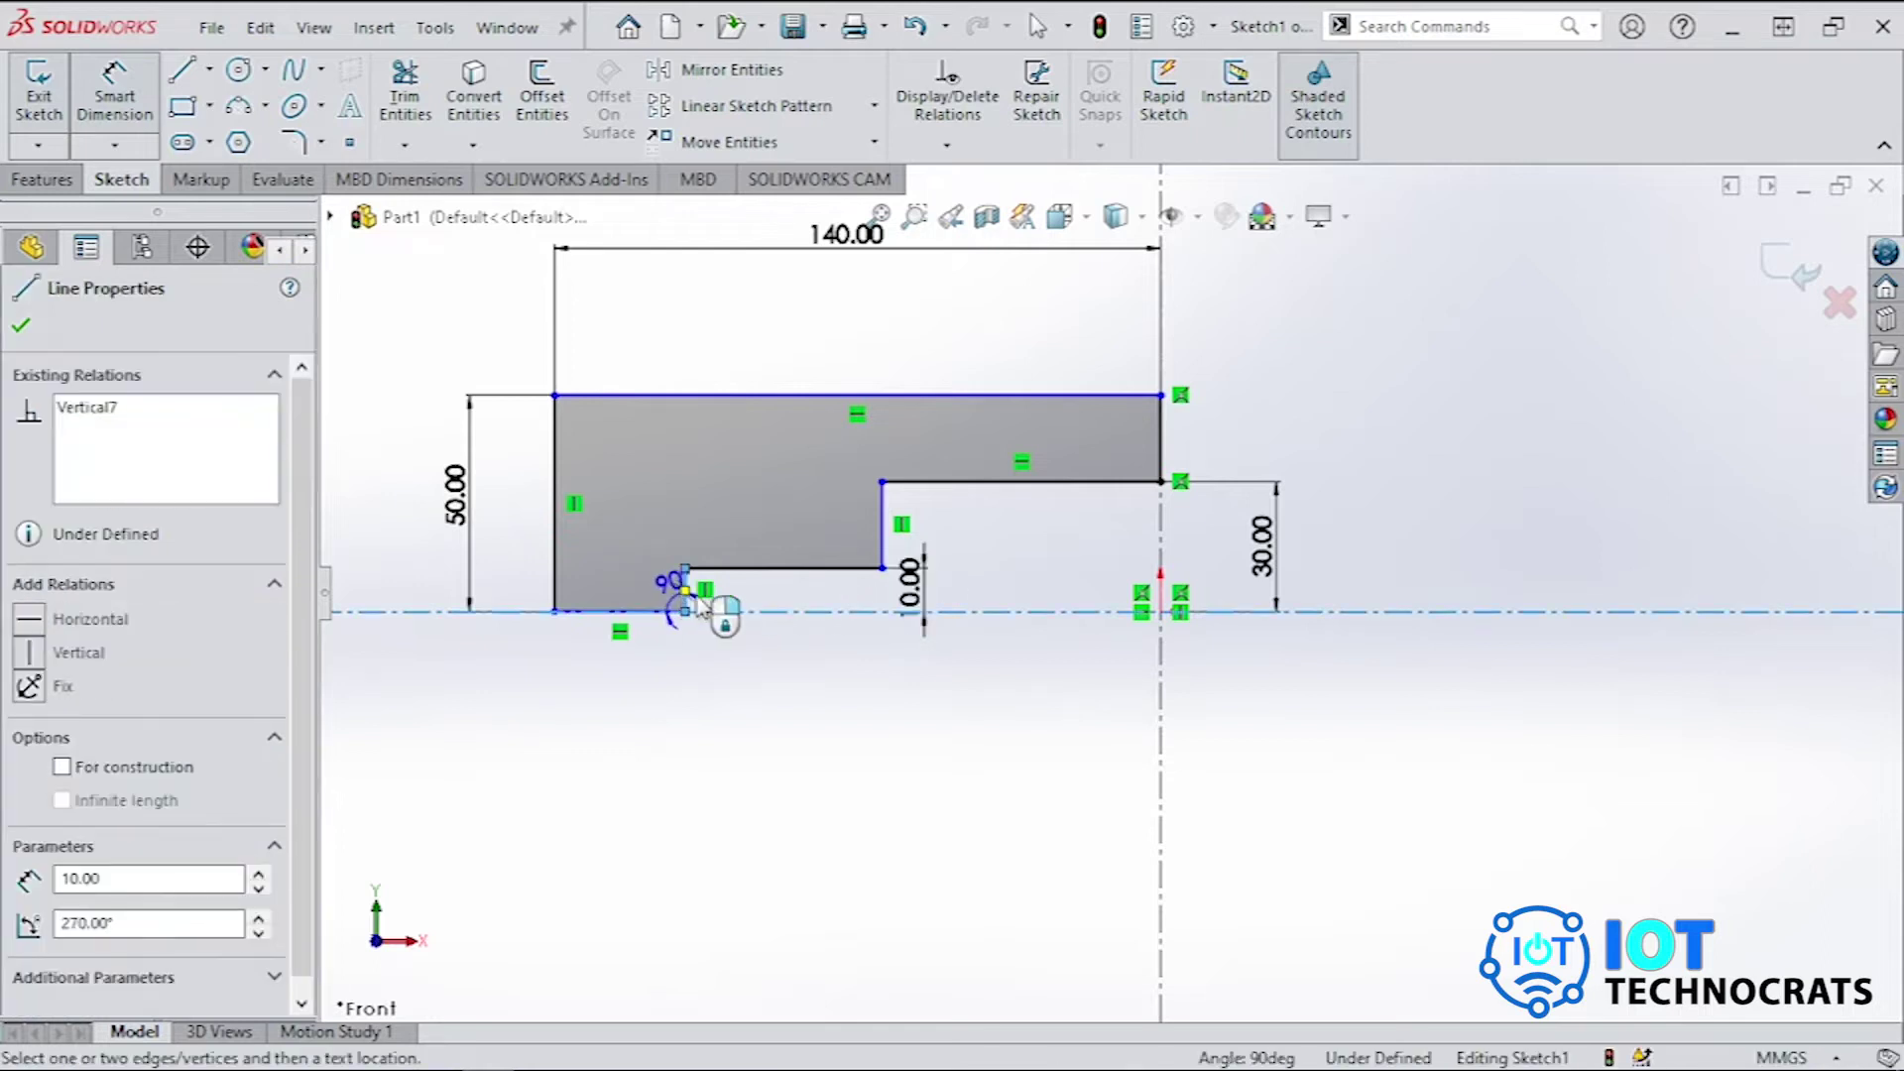
key("Escape")
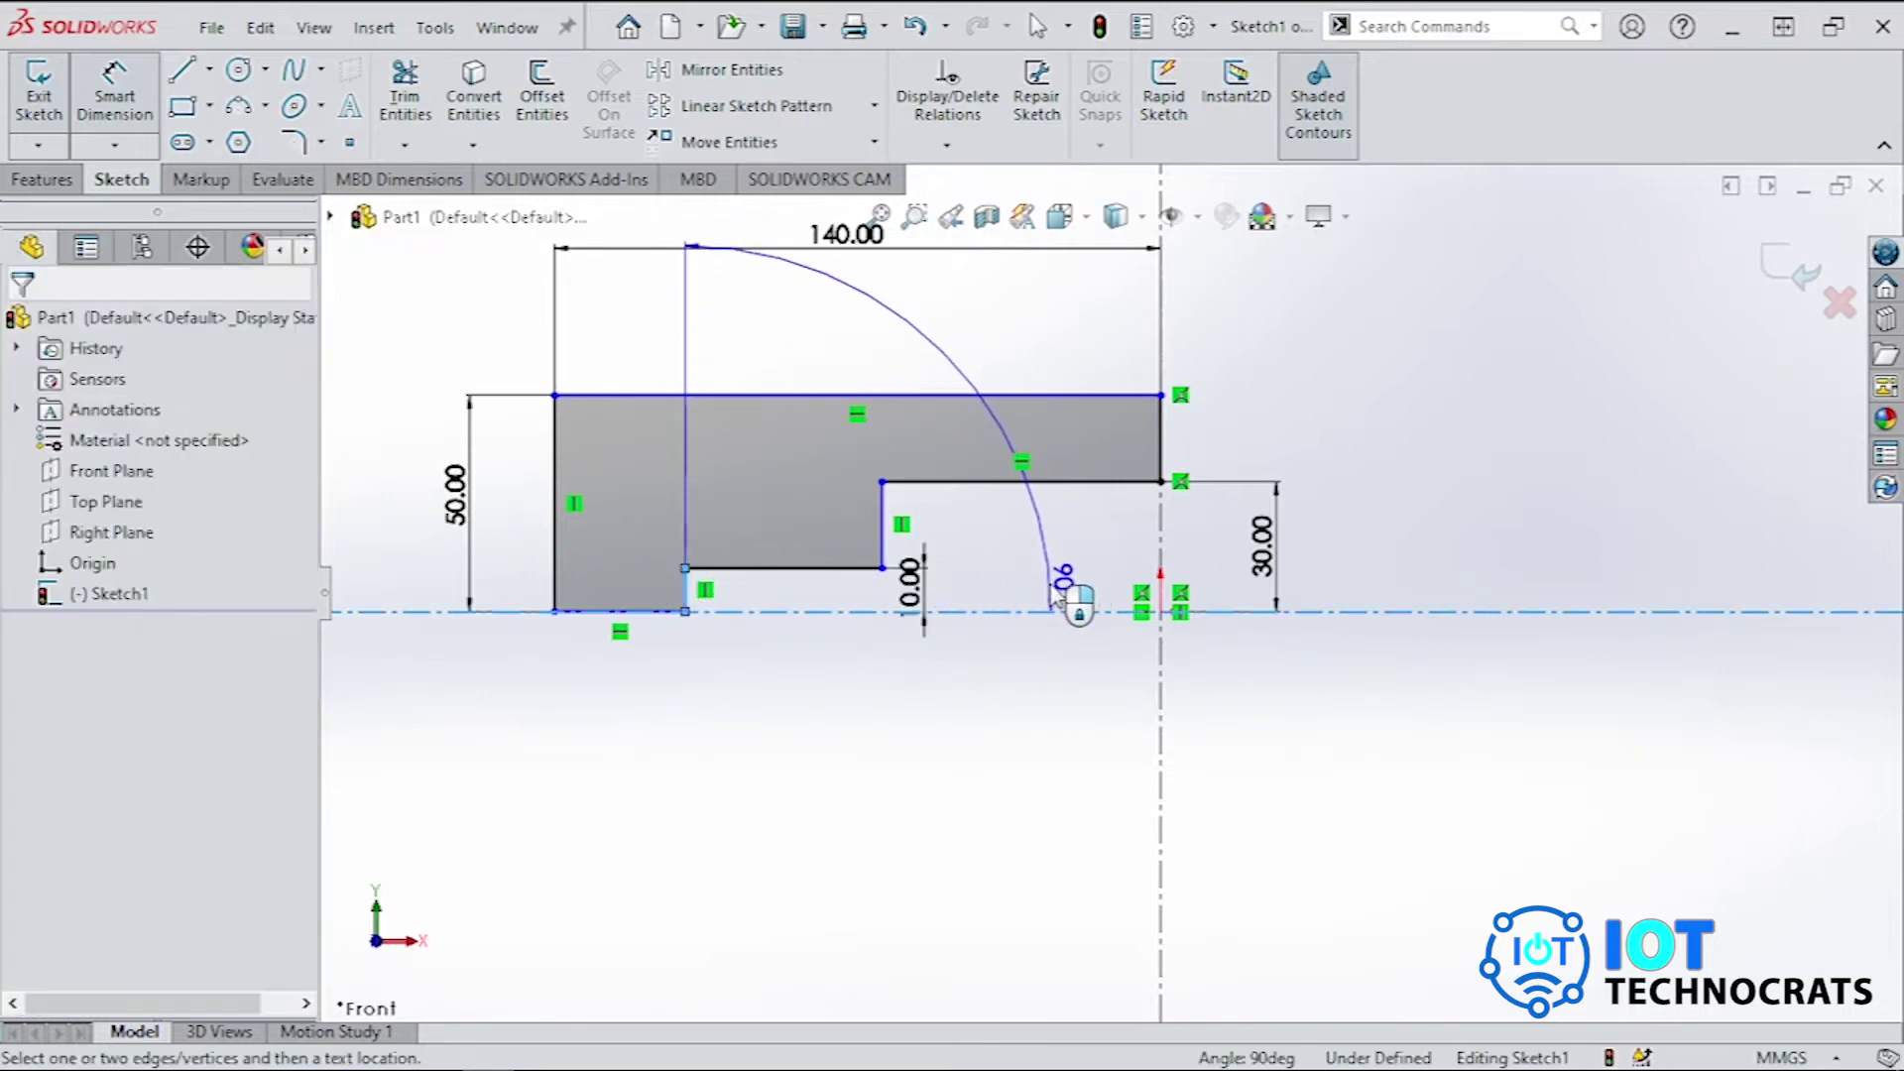
left_click(1160, 595)
left_click(1046, 347)
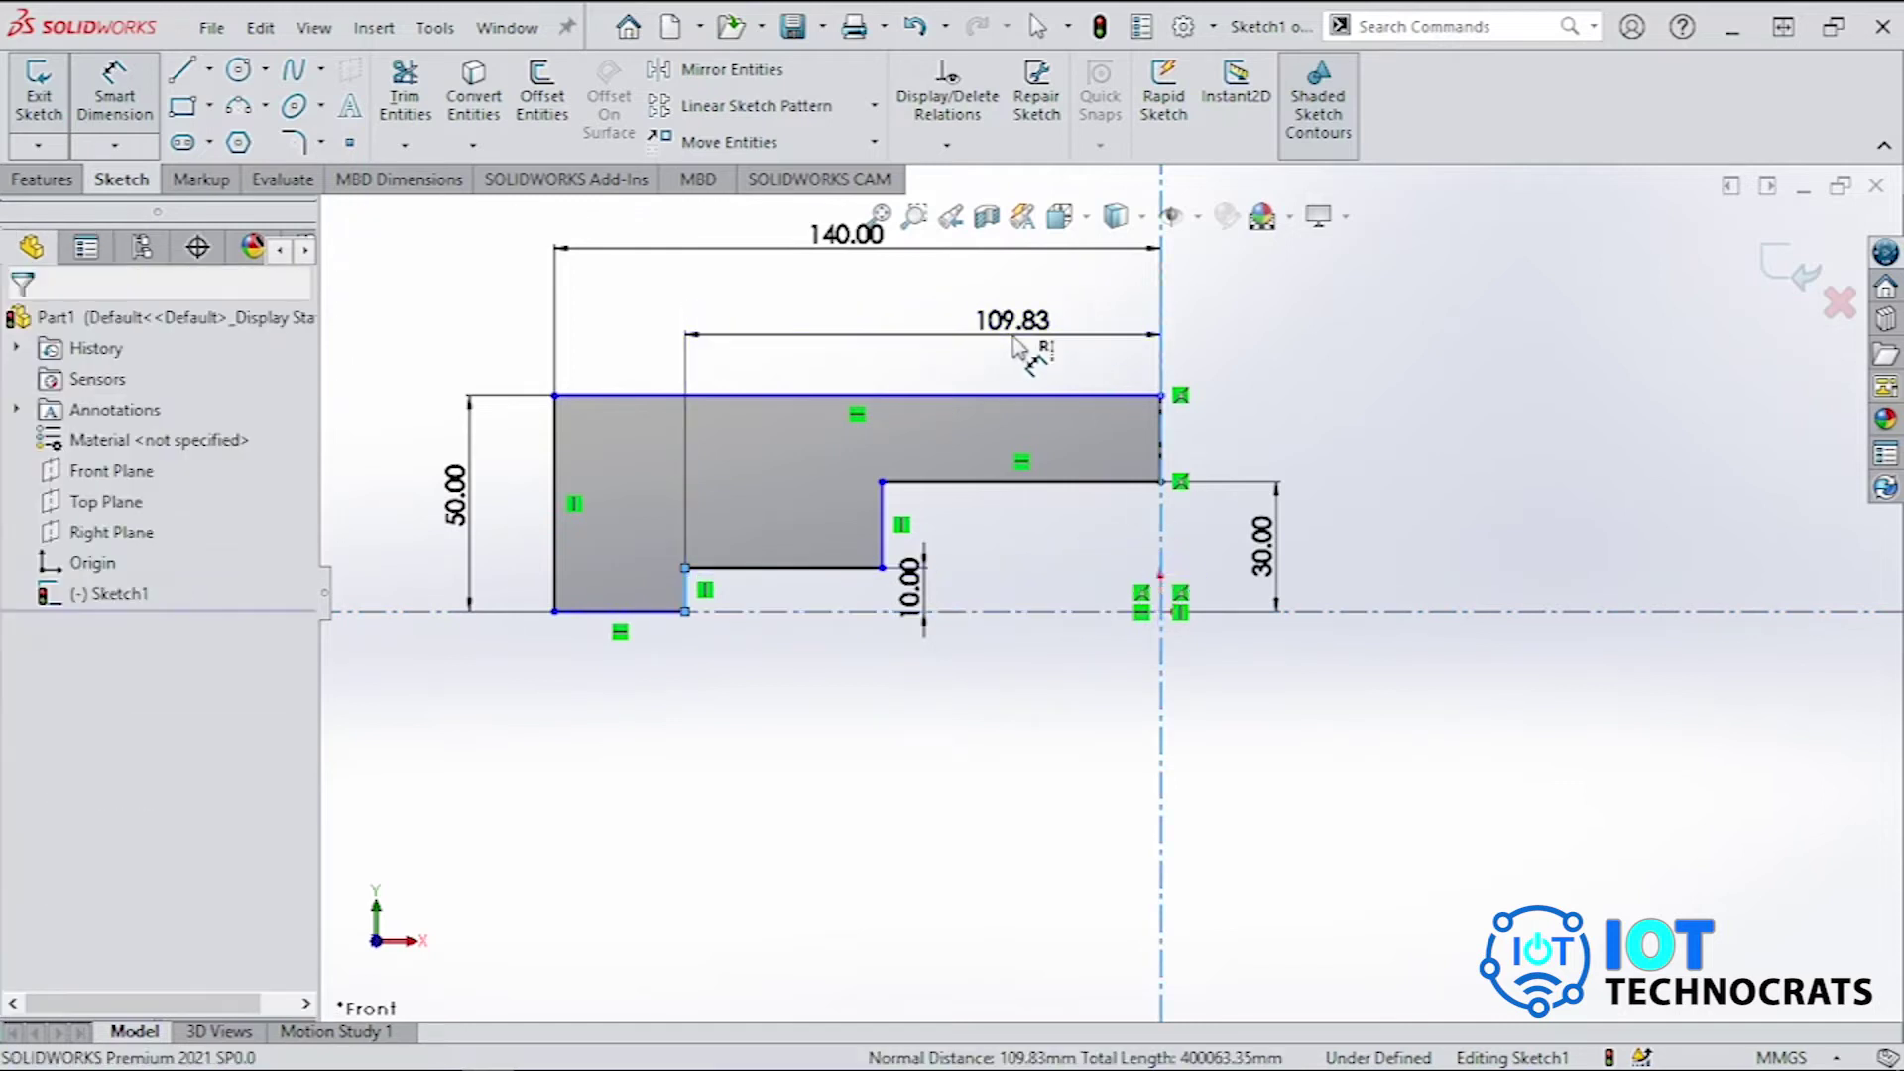
double_click(1044, 321)
type("120")
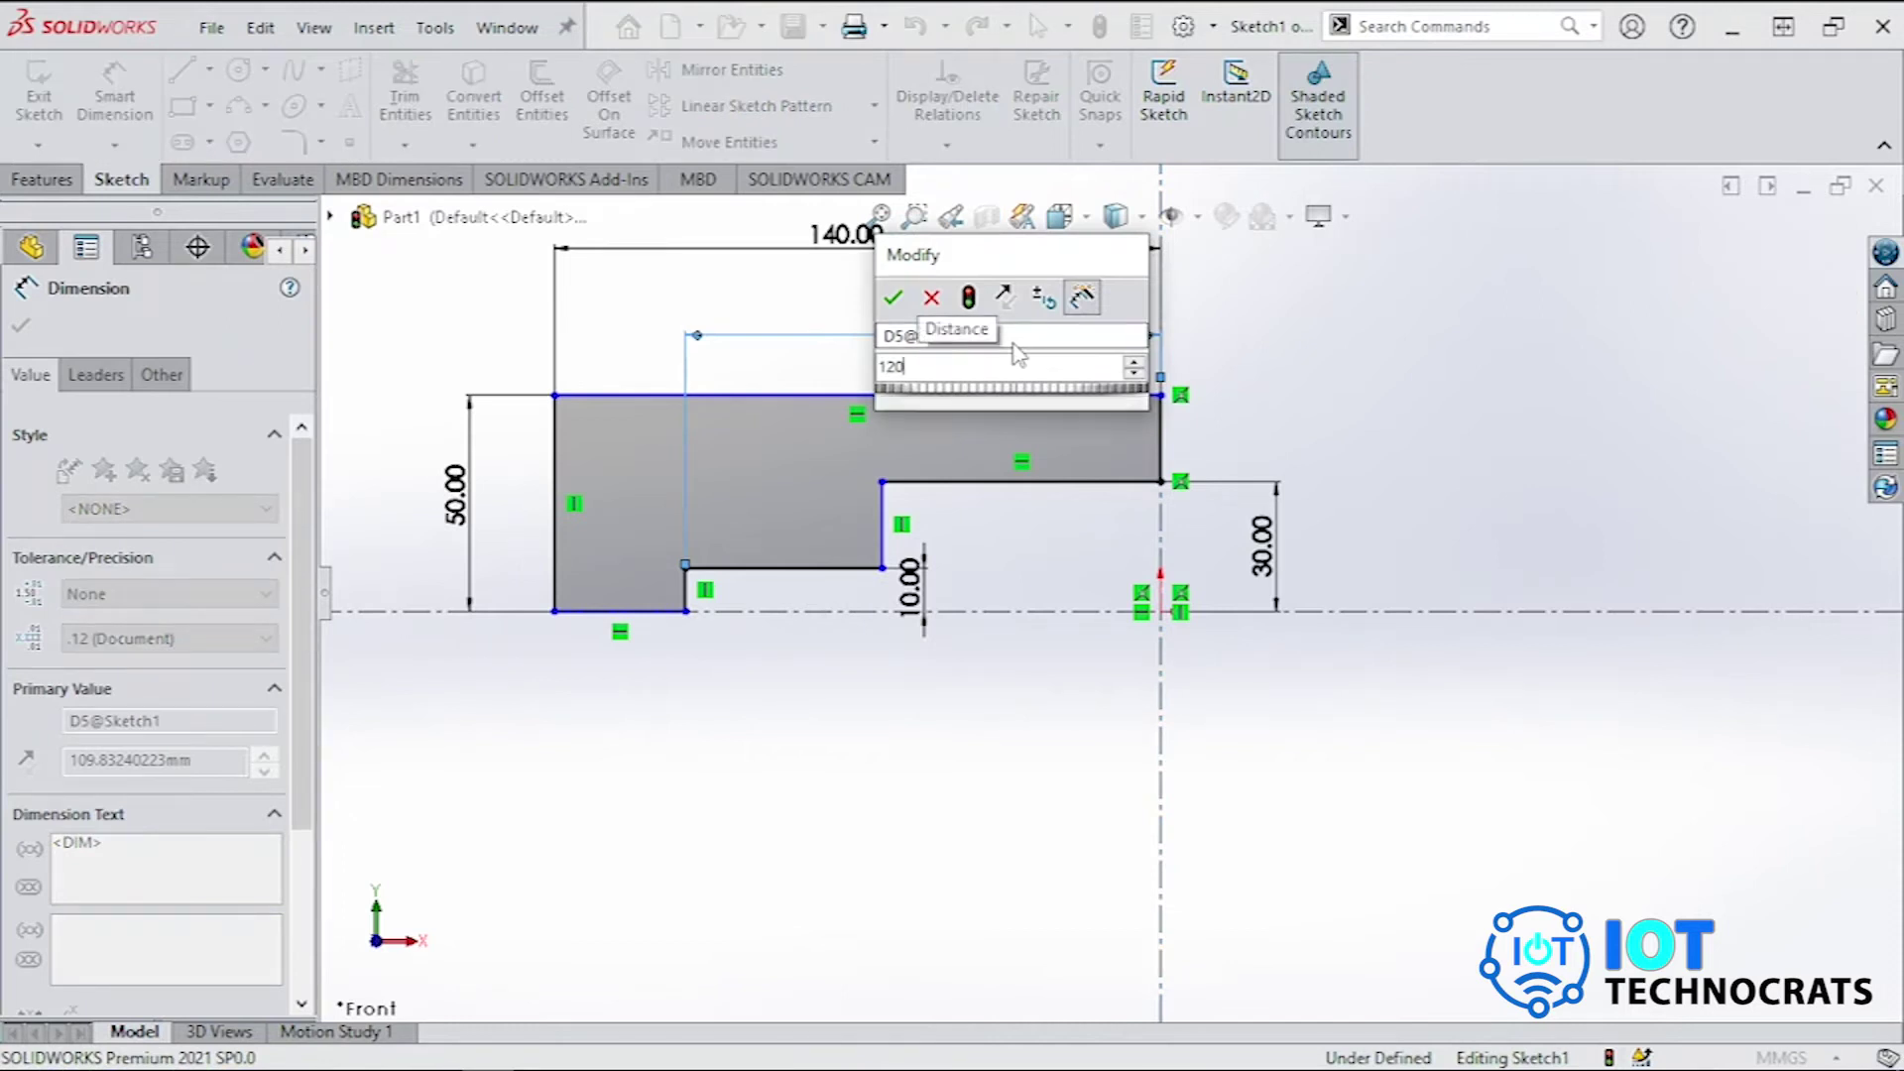
key("Return")
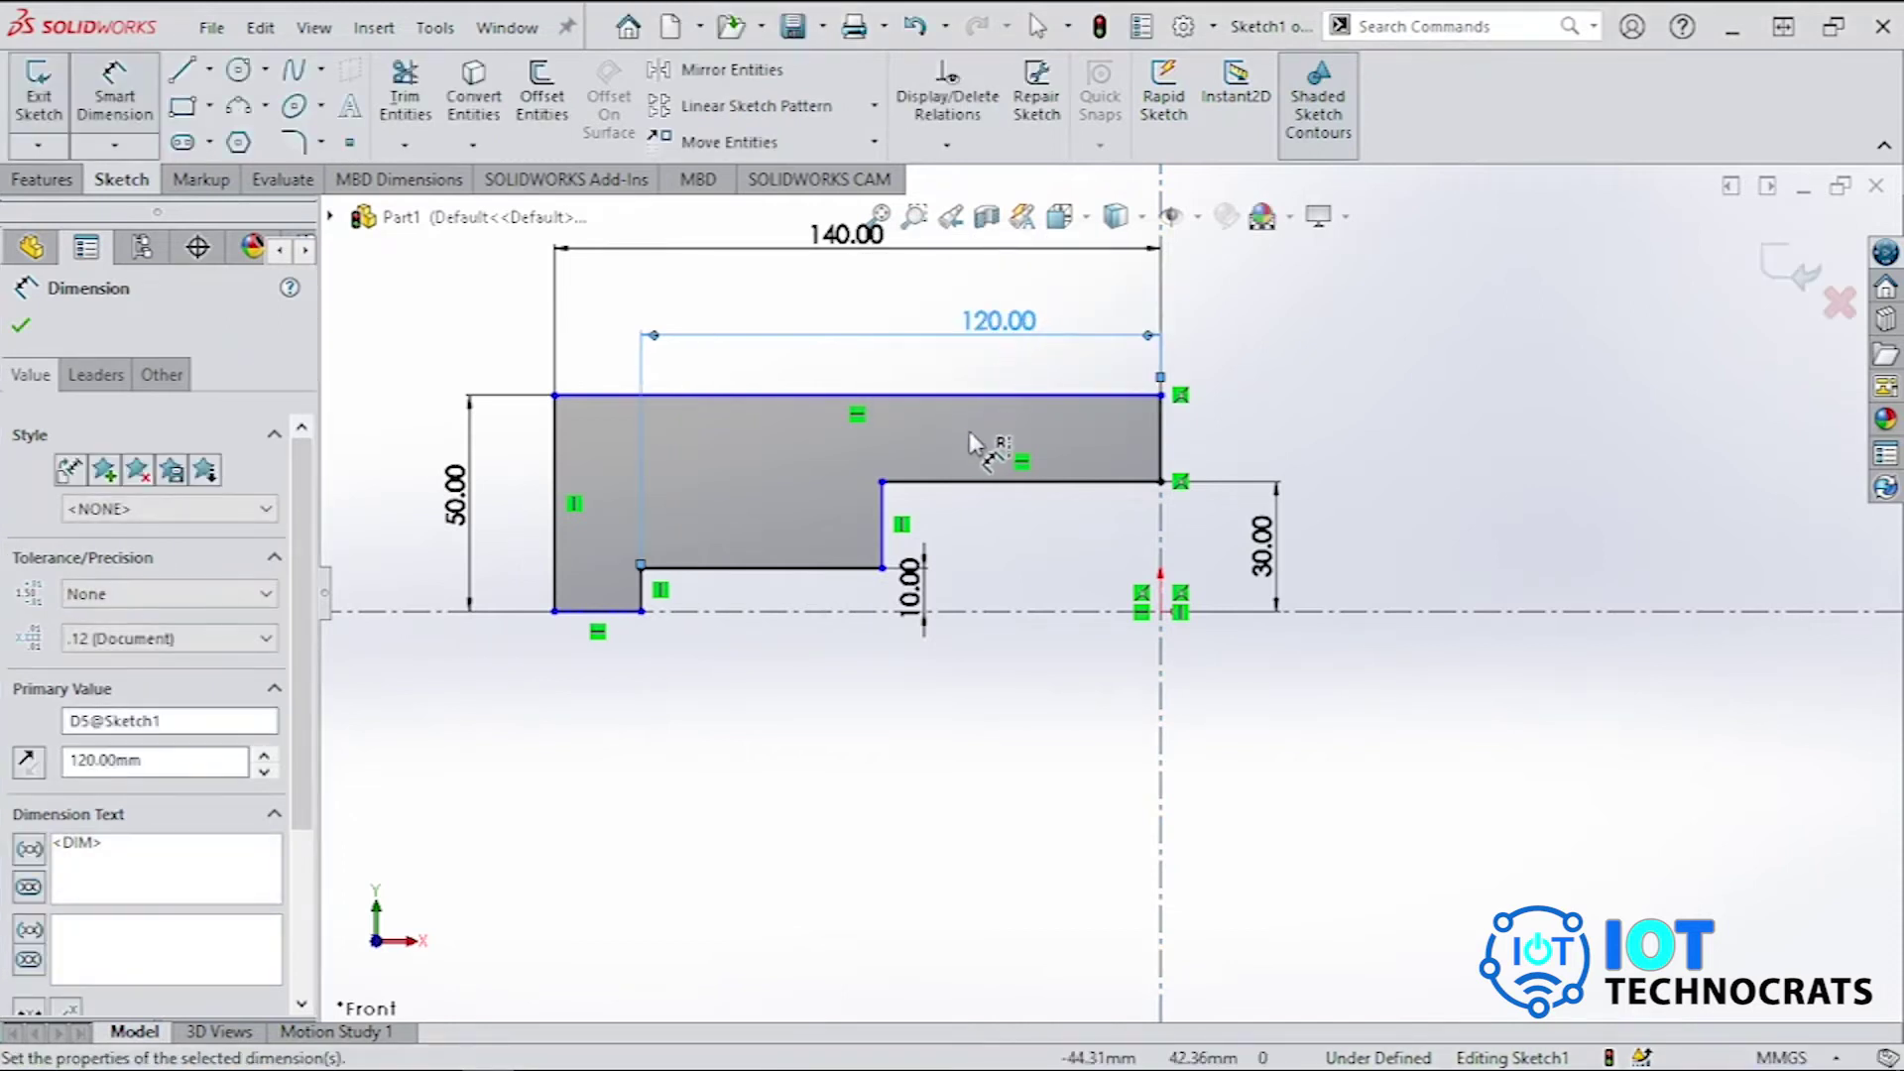
Dimension the length of the profile's upper inner horizontal edge, set it to 40 mm, and finish dimensioning.
left_click(977, 483)
left_click(970, 383)
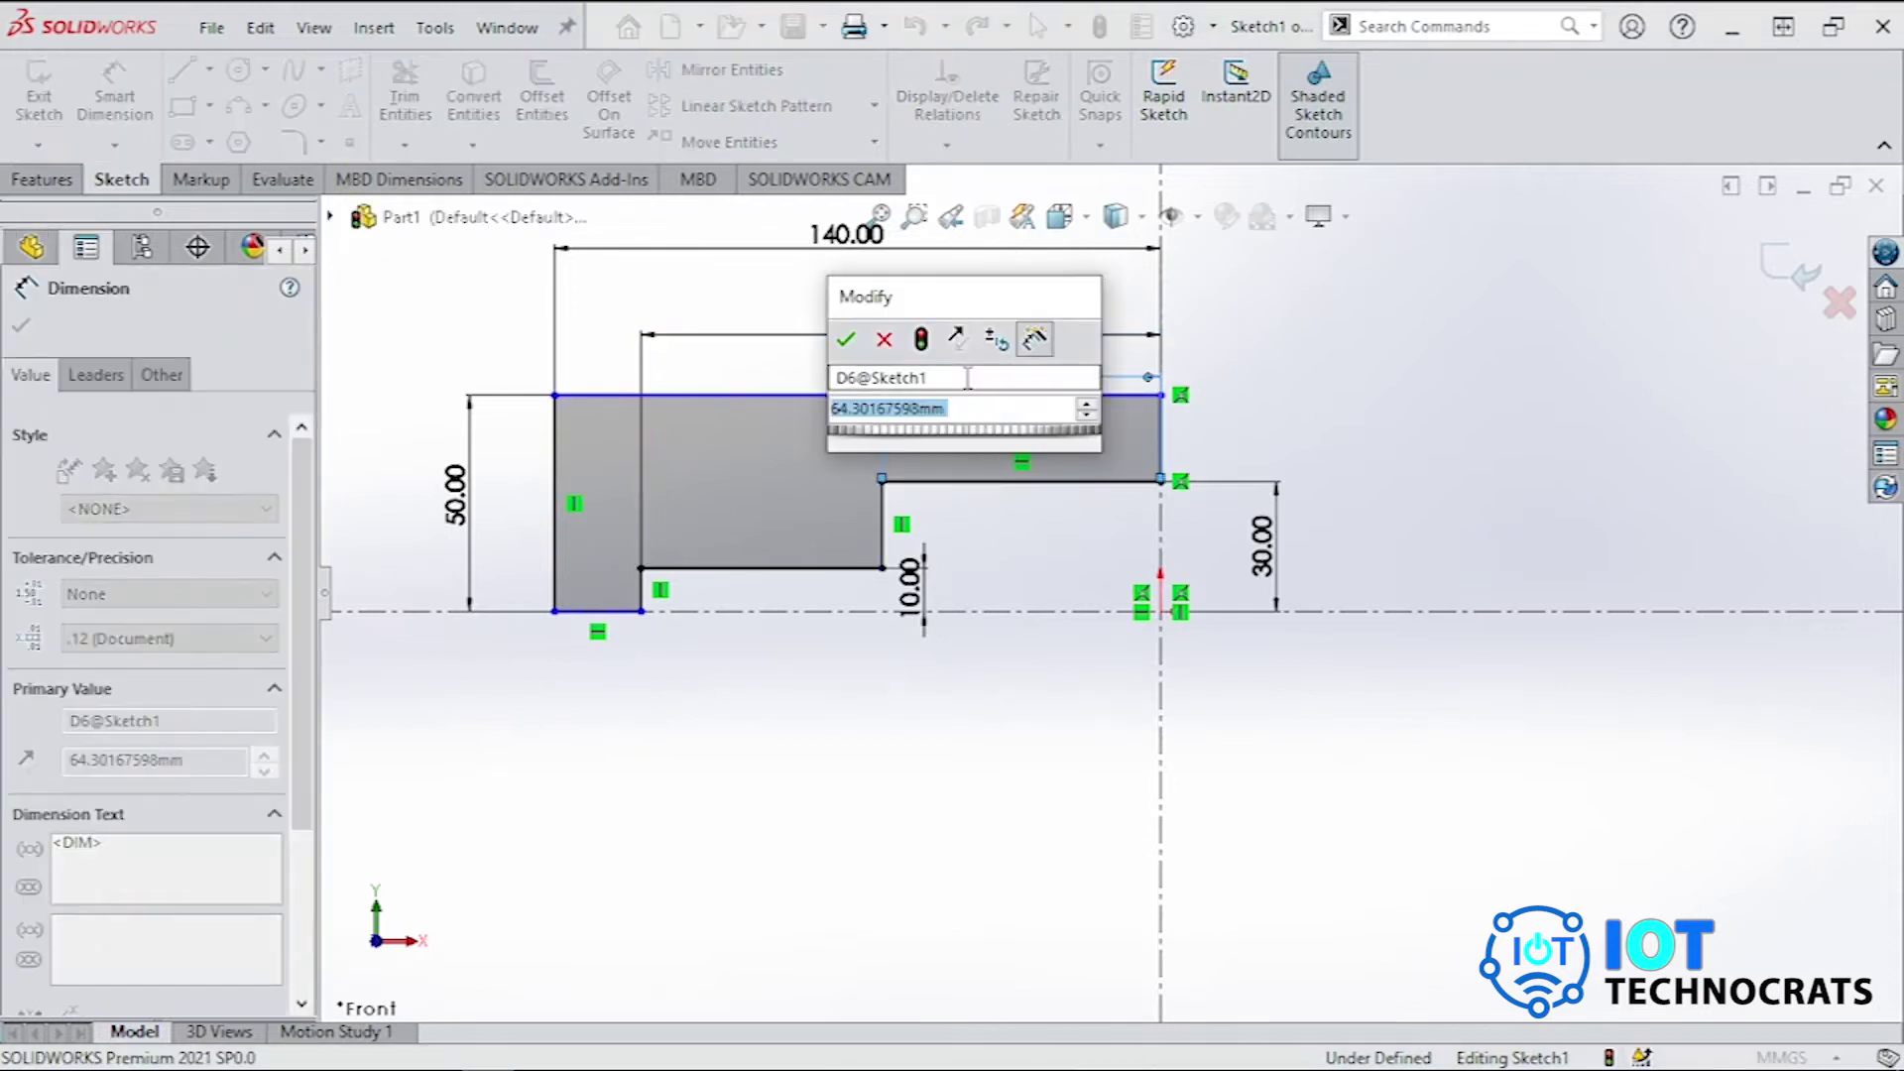
type("40")
key("Return")
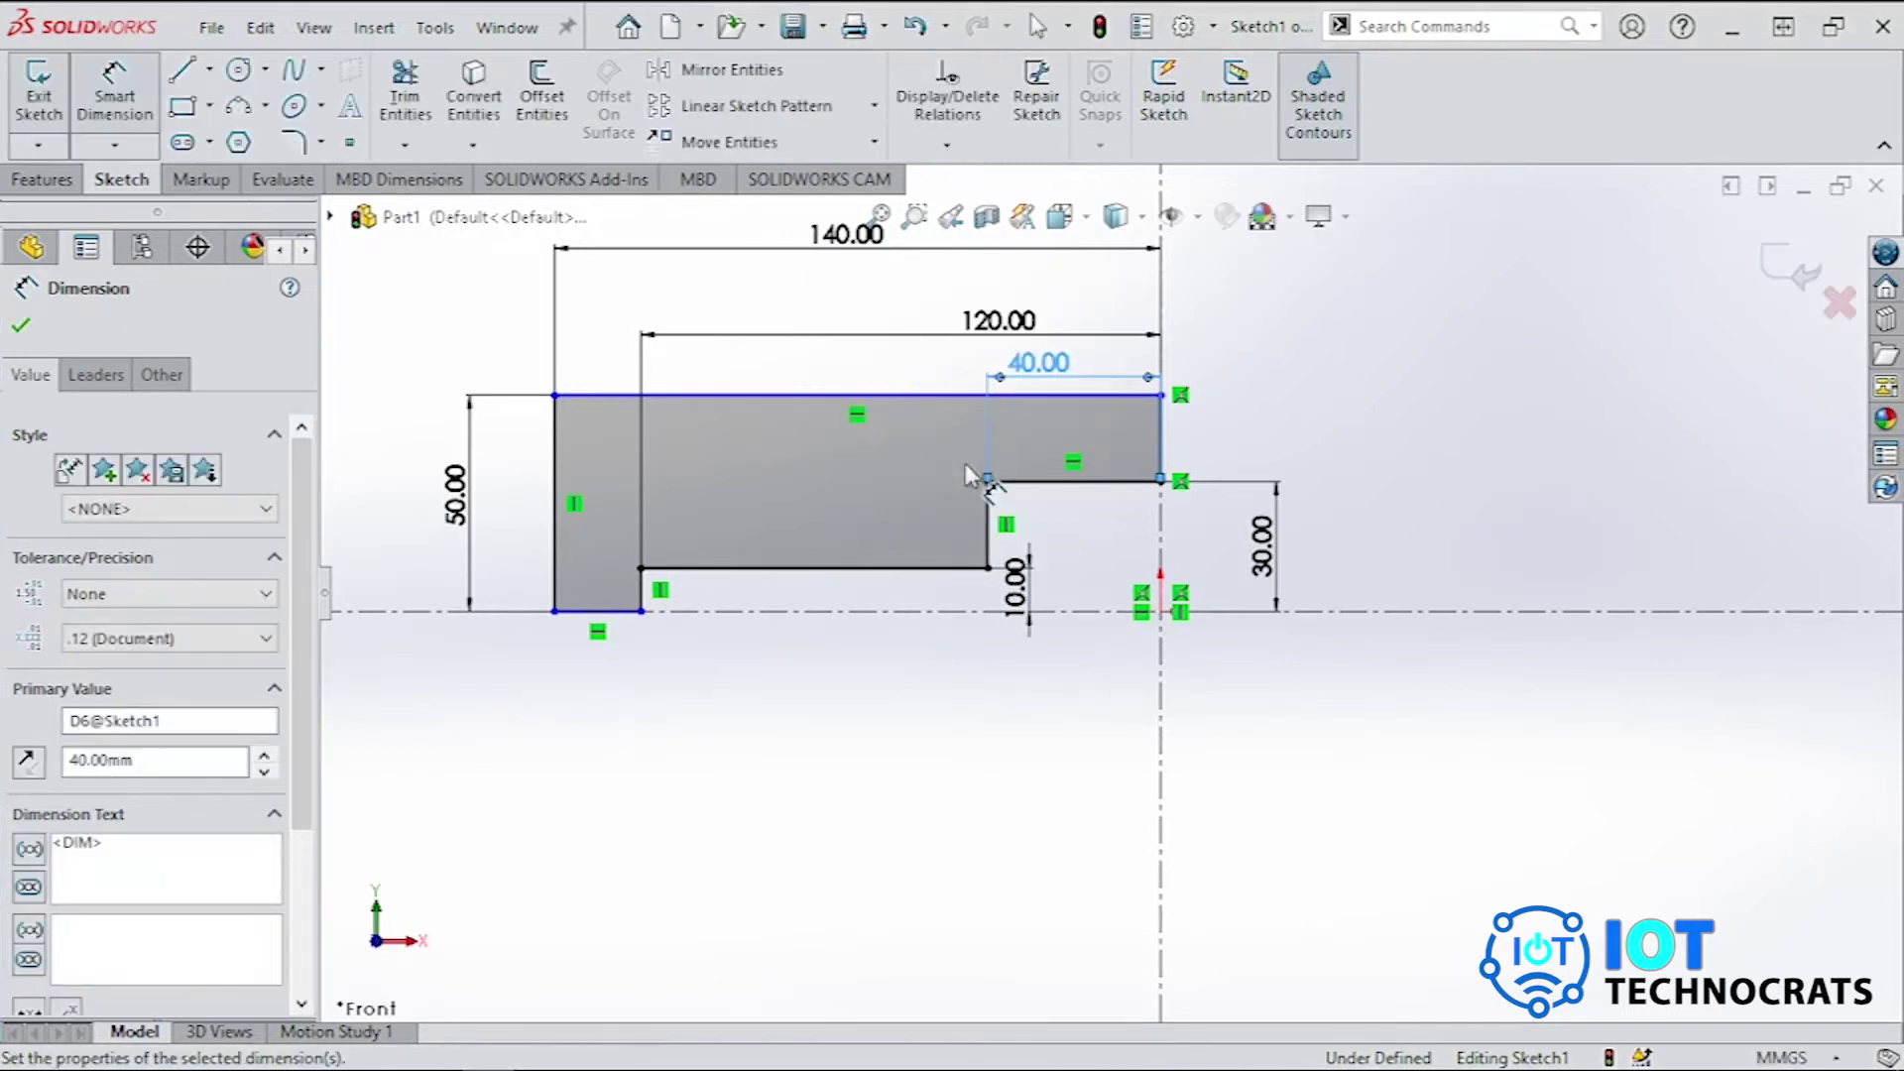
key("Escape")
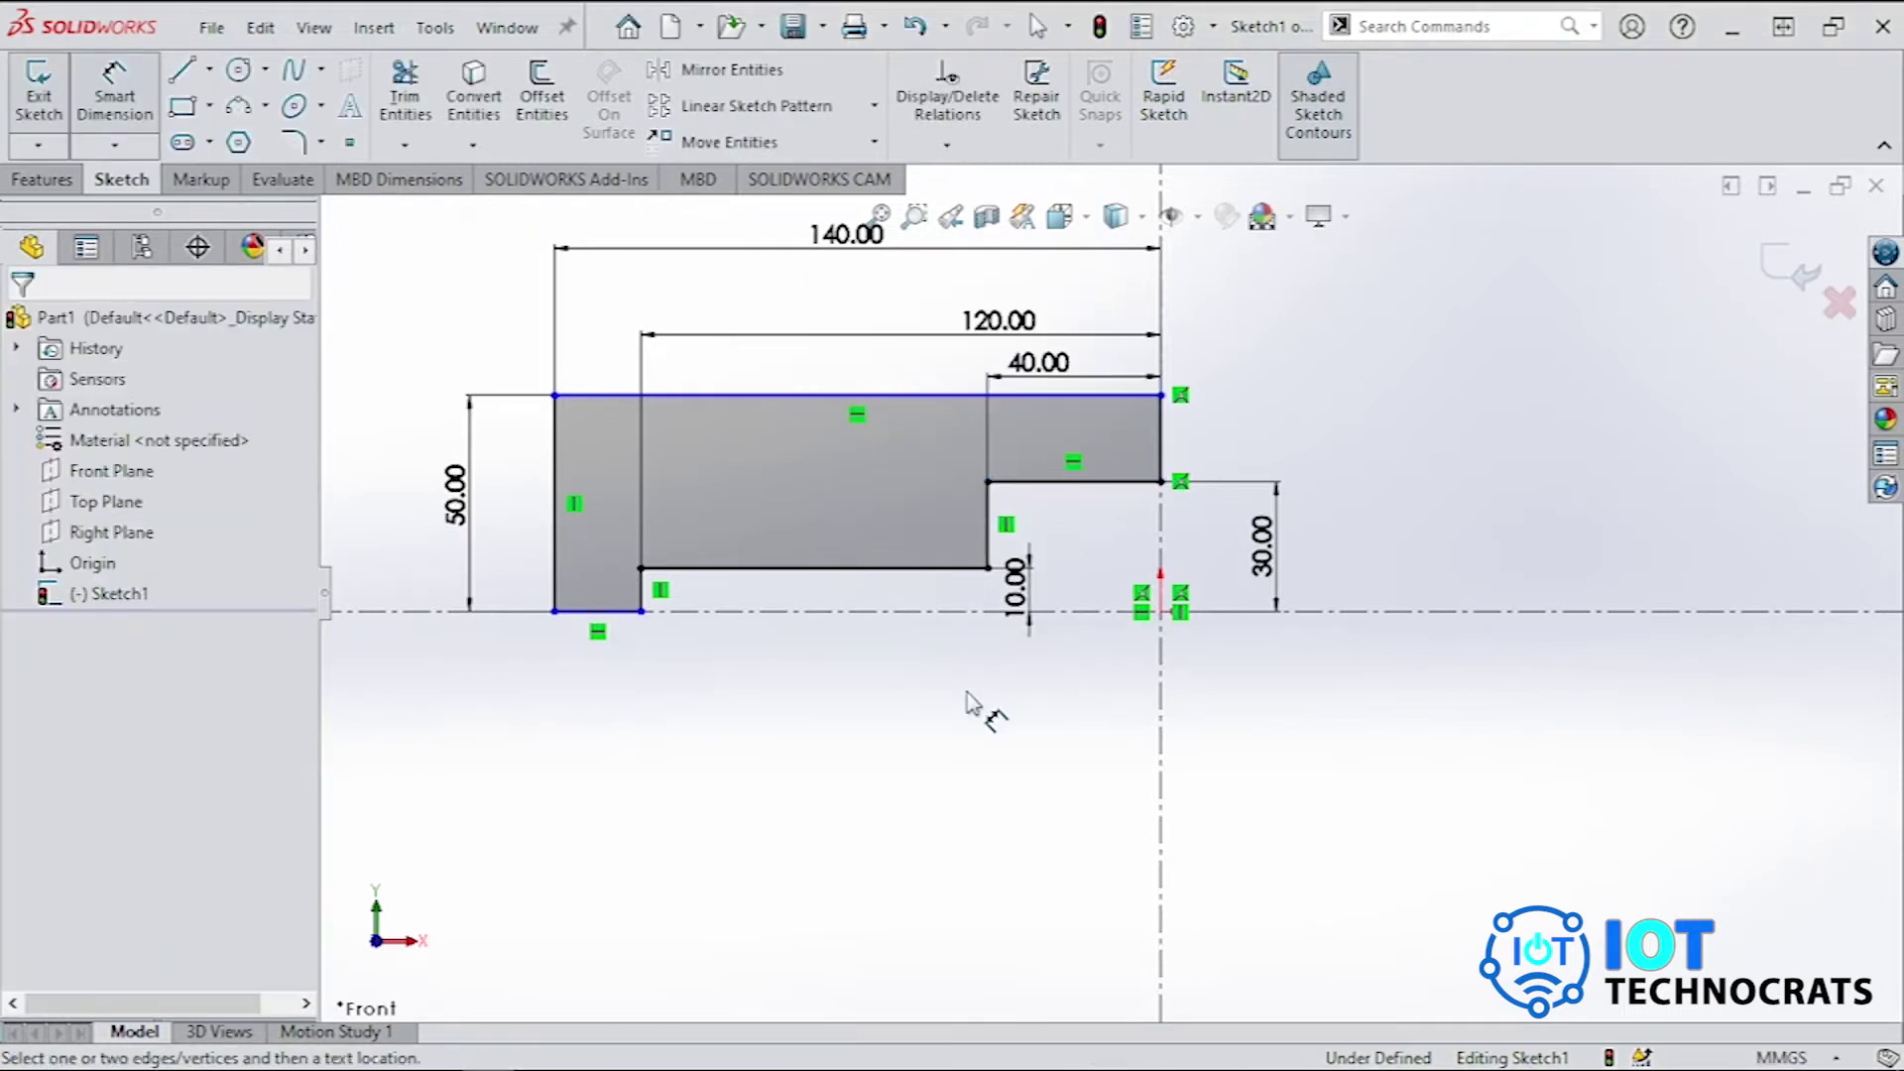
key("Escape")
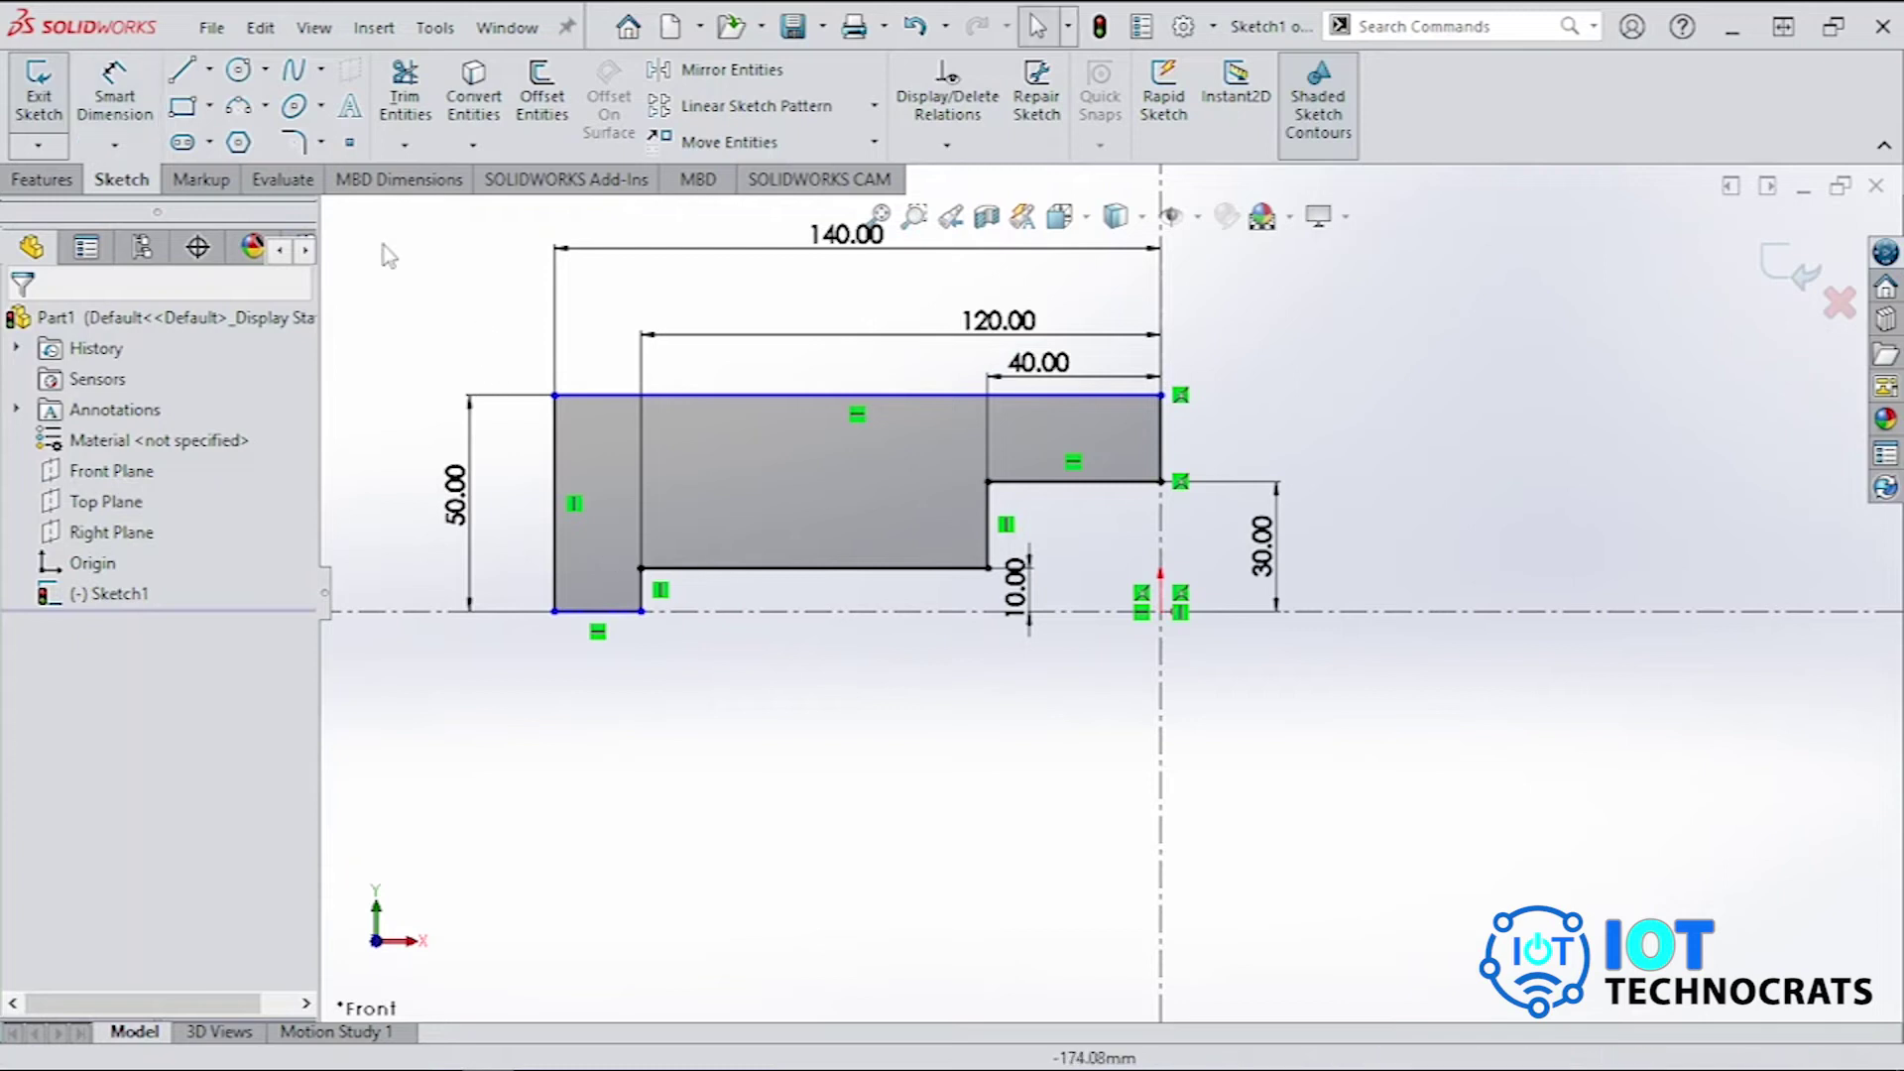
Revolve the profile 360 degrees about the infinite horizontal centerline to make a solid body.
left_click(45, 180)
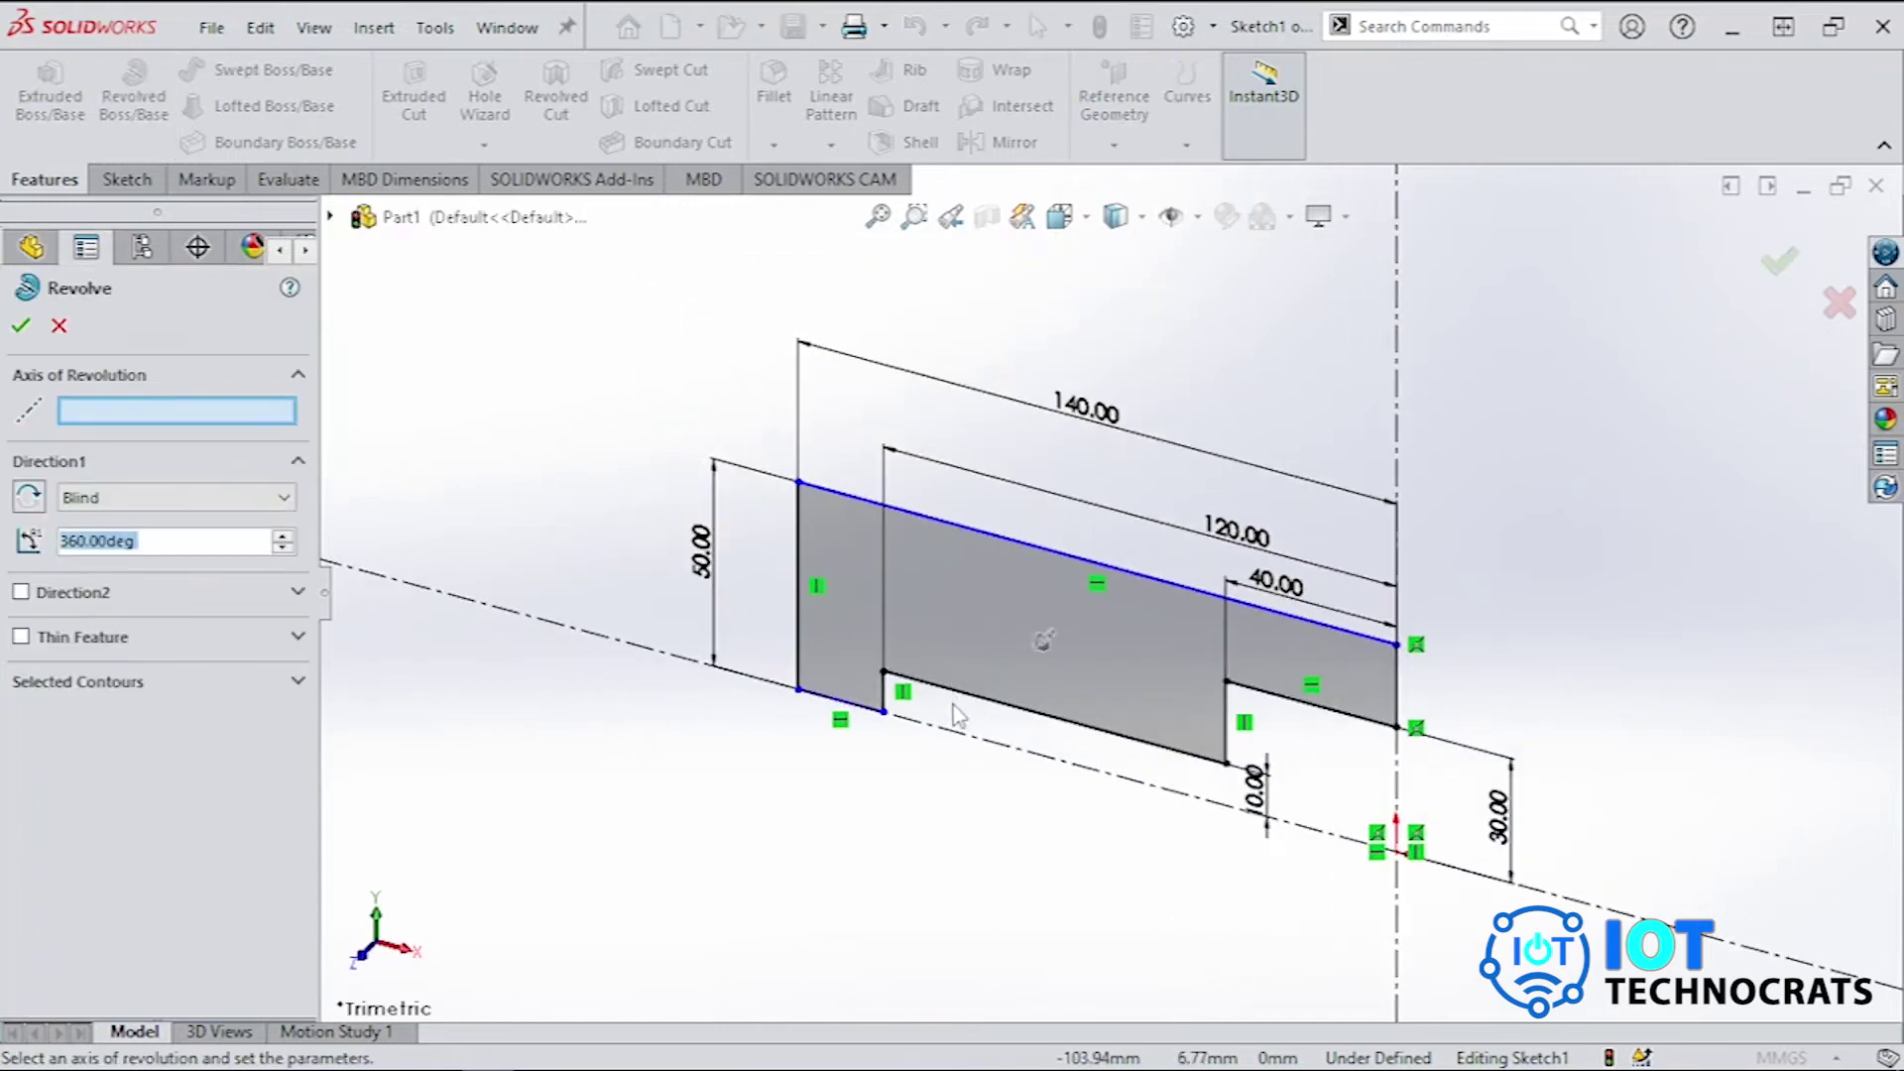
left_click(598, 646)
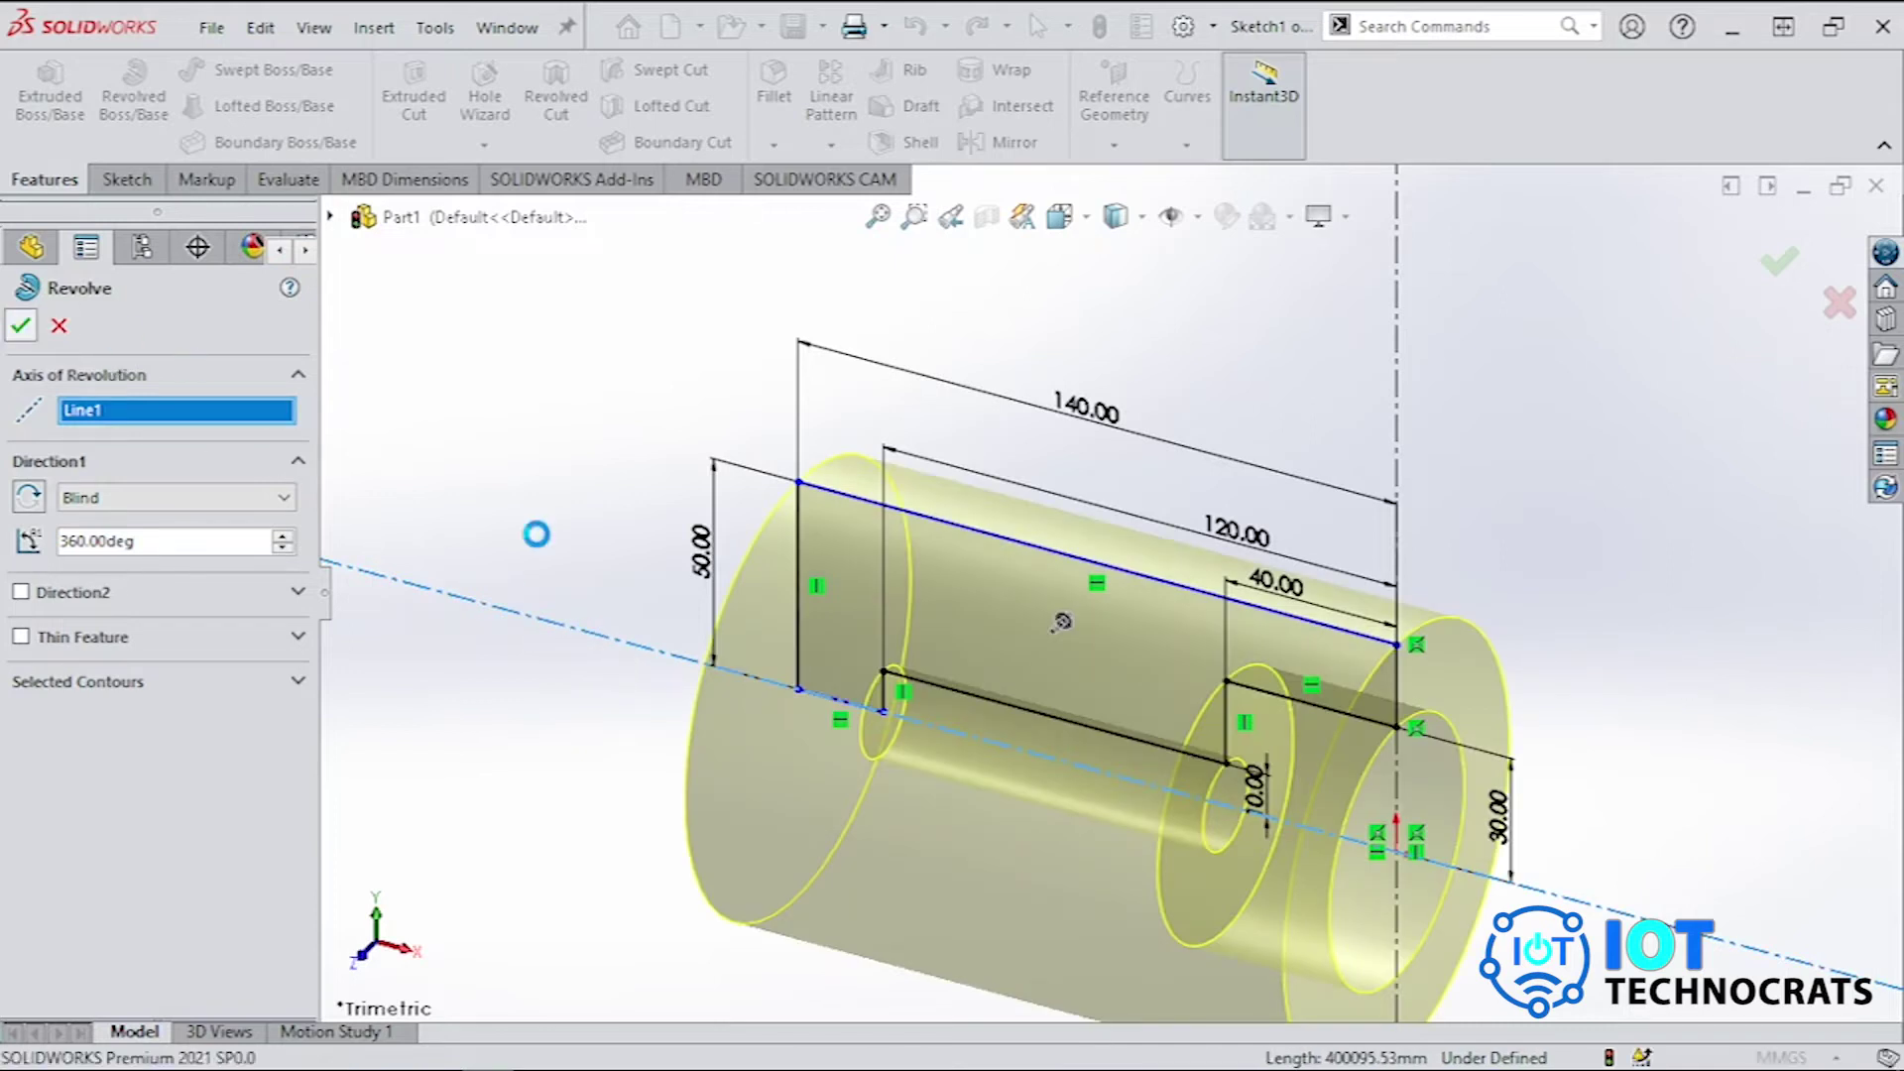
key("Return")
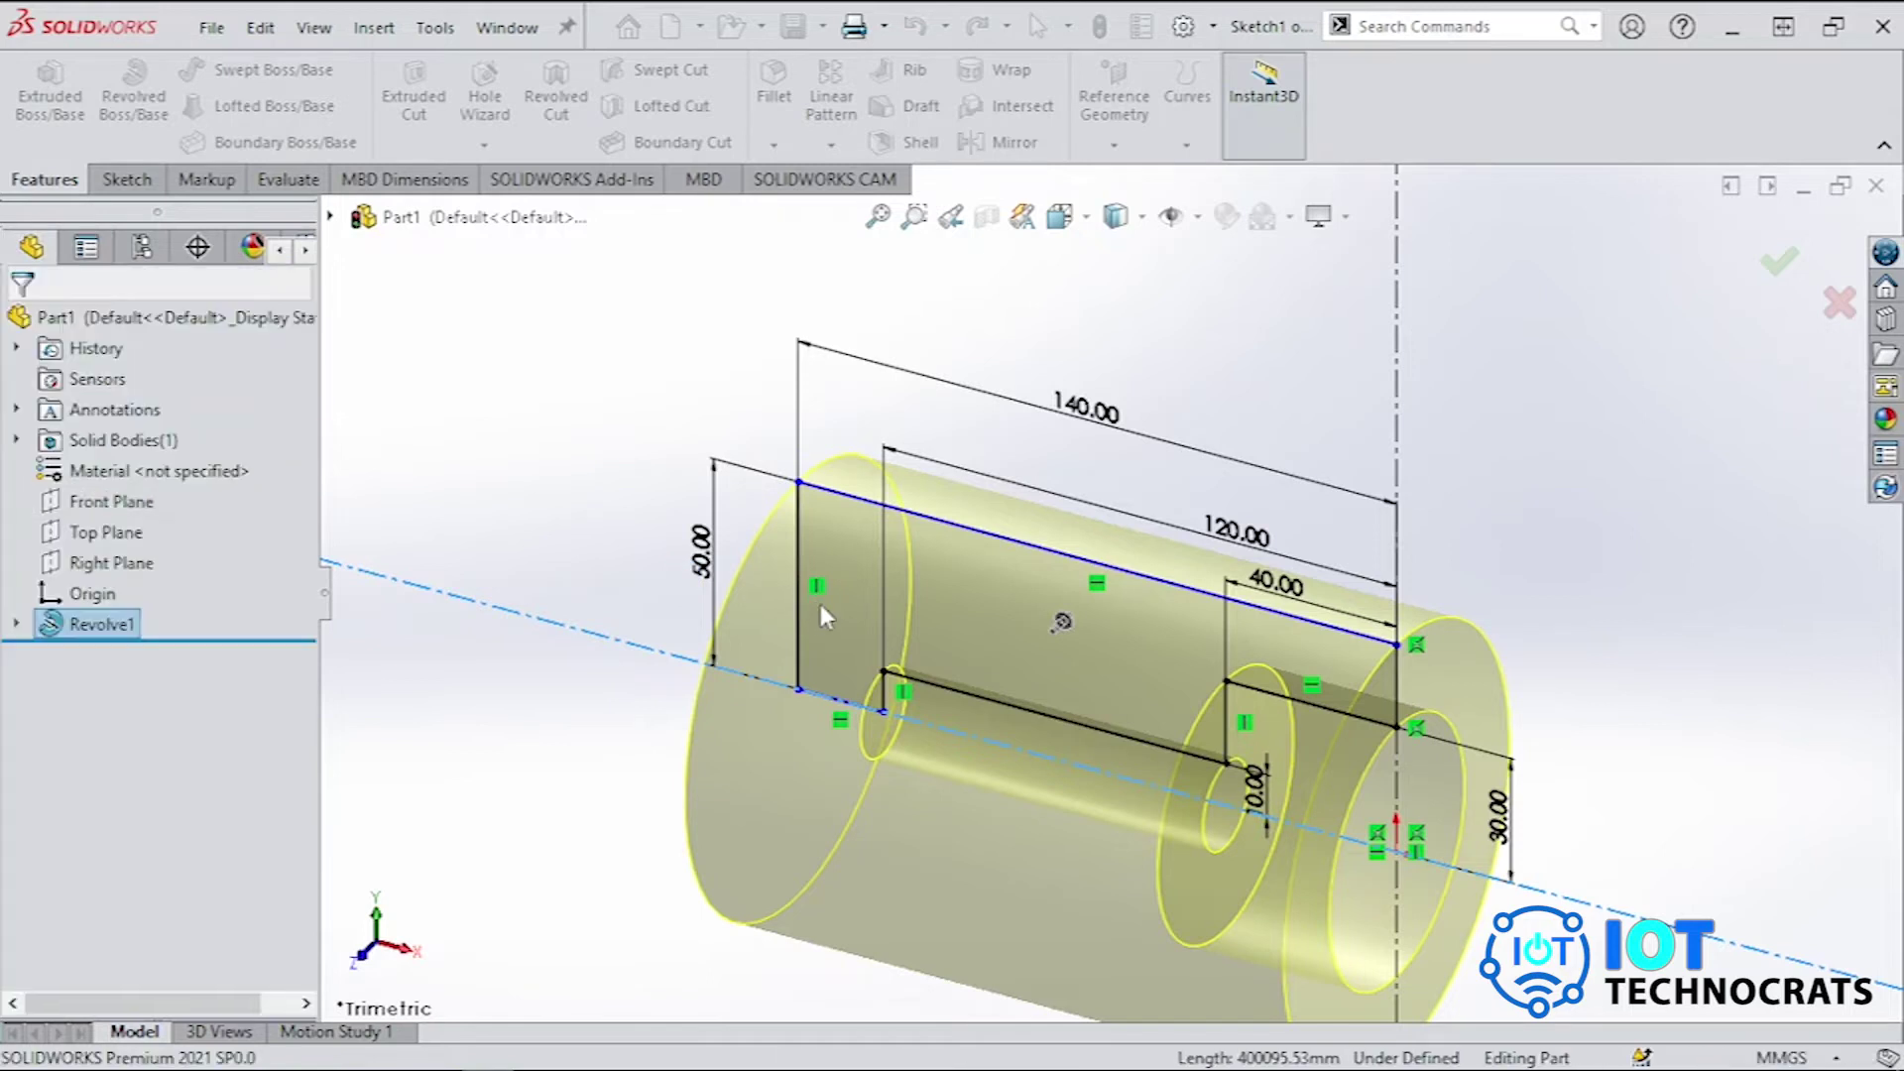
scroll(1069, 657, "up", 4)
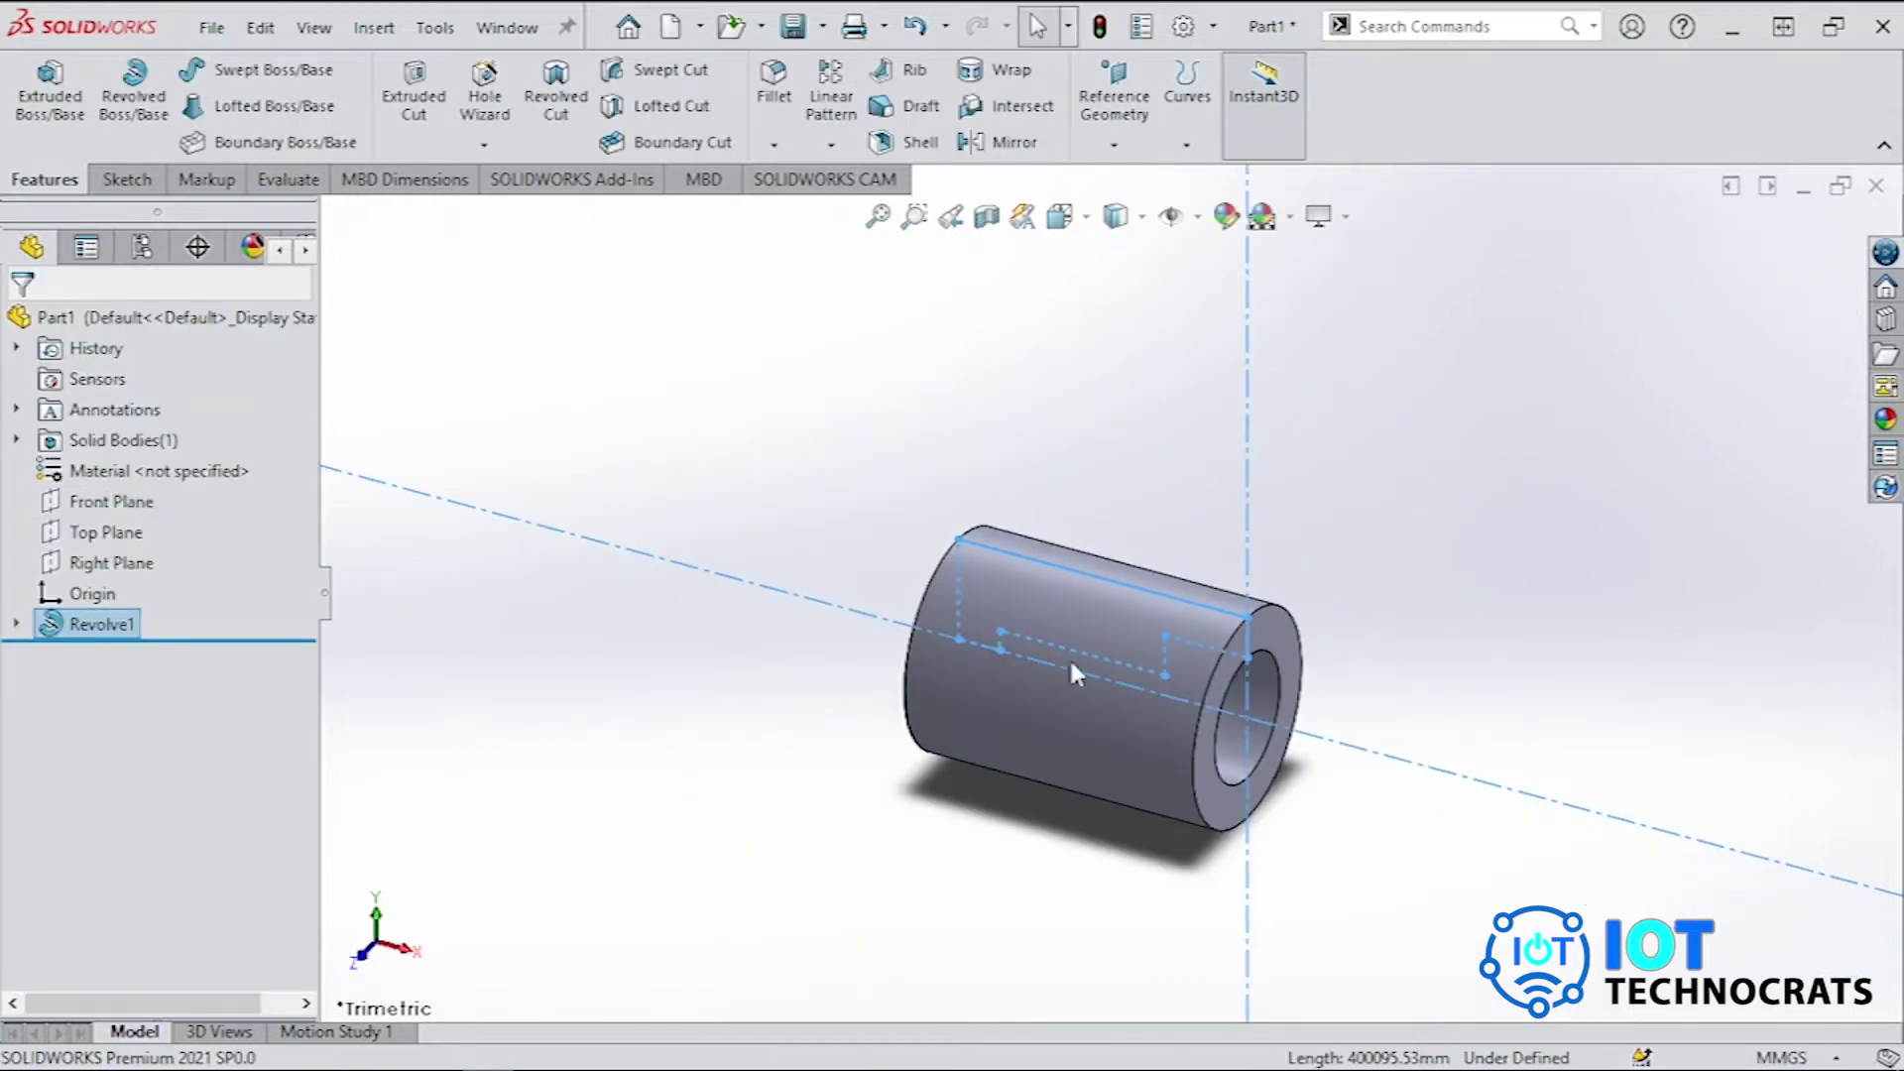
Examine the revolved part from several sides, including its closed end and the stepped bore at its open end.
left_click(1369, 591)
scroll(1295, 622, "down", 2)
scroll(1274, 624, "up", 3)
middle_click_drag(1278, 635, 1191, 683)
key("Left")
key("Left")
key("Left")
key("Left")
key("Left")
key("Left")
key("Left")
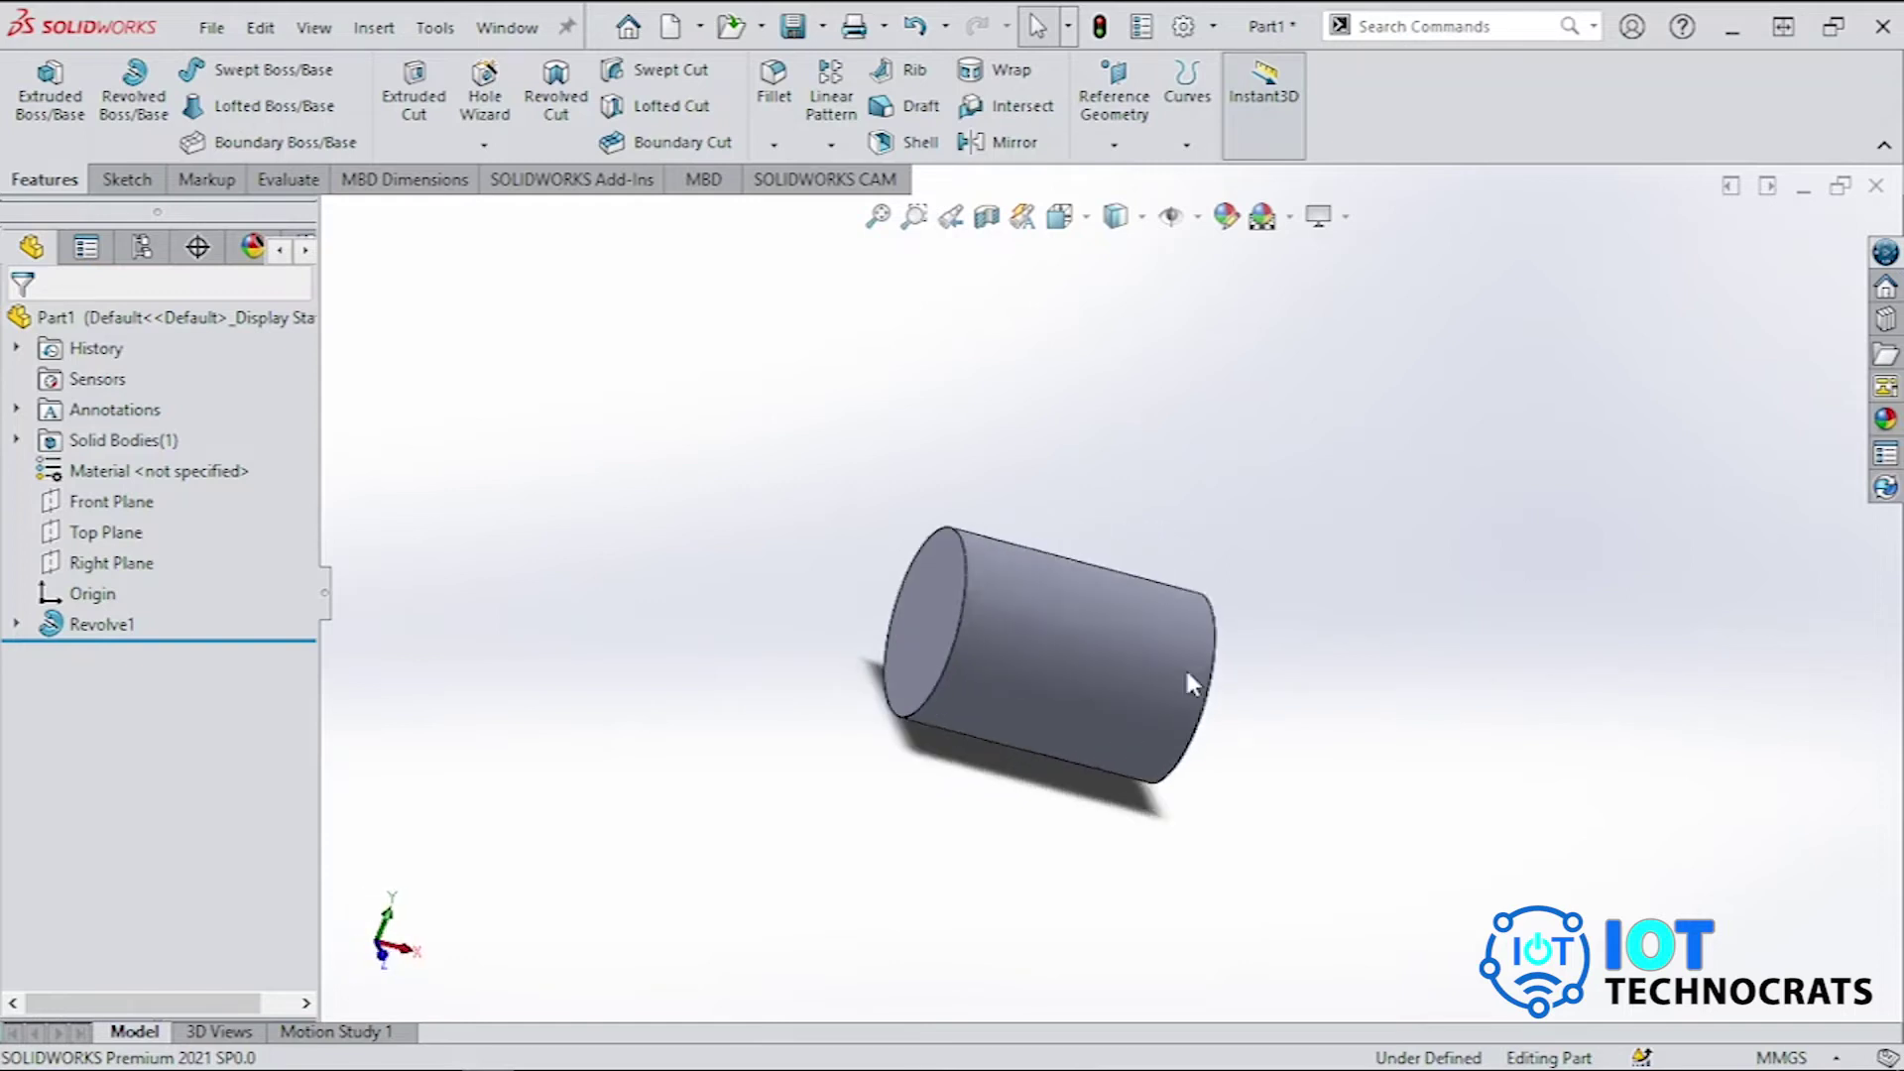
key("Left")
key("Left")
key("Left")
key("Left")
key("Left")
key("Left")
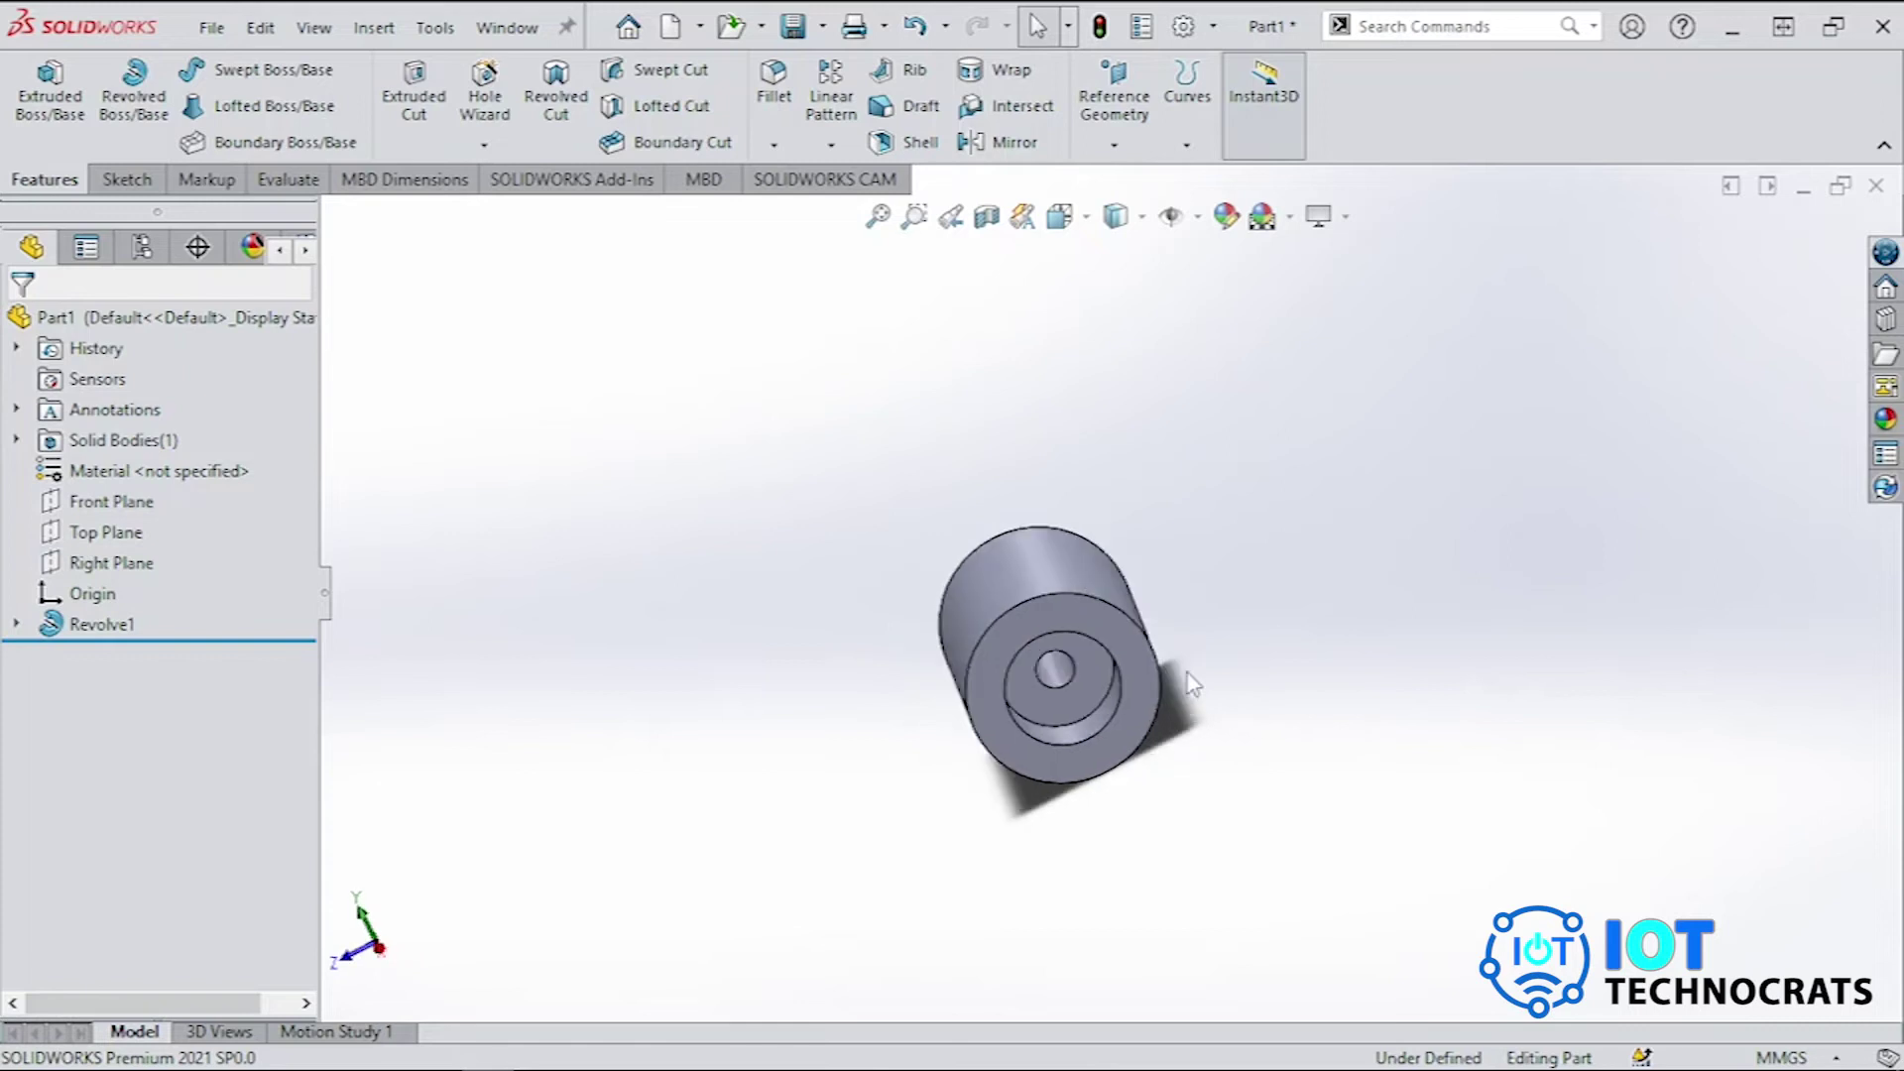
key("Up")
key("Right")
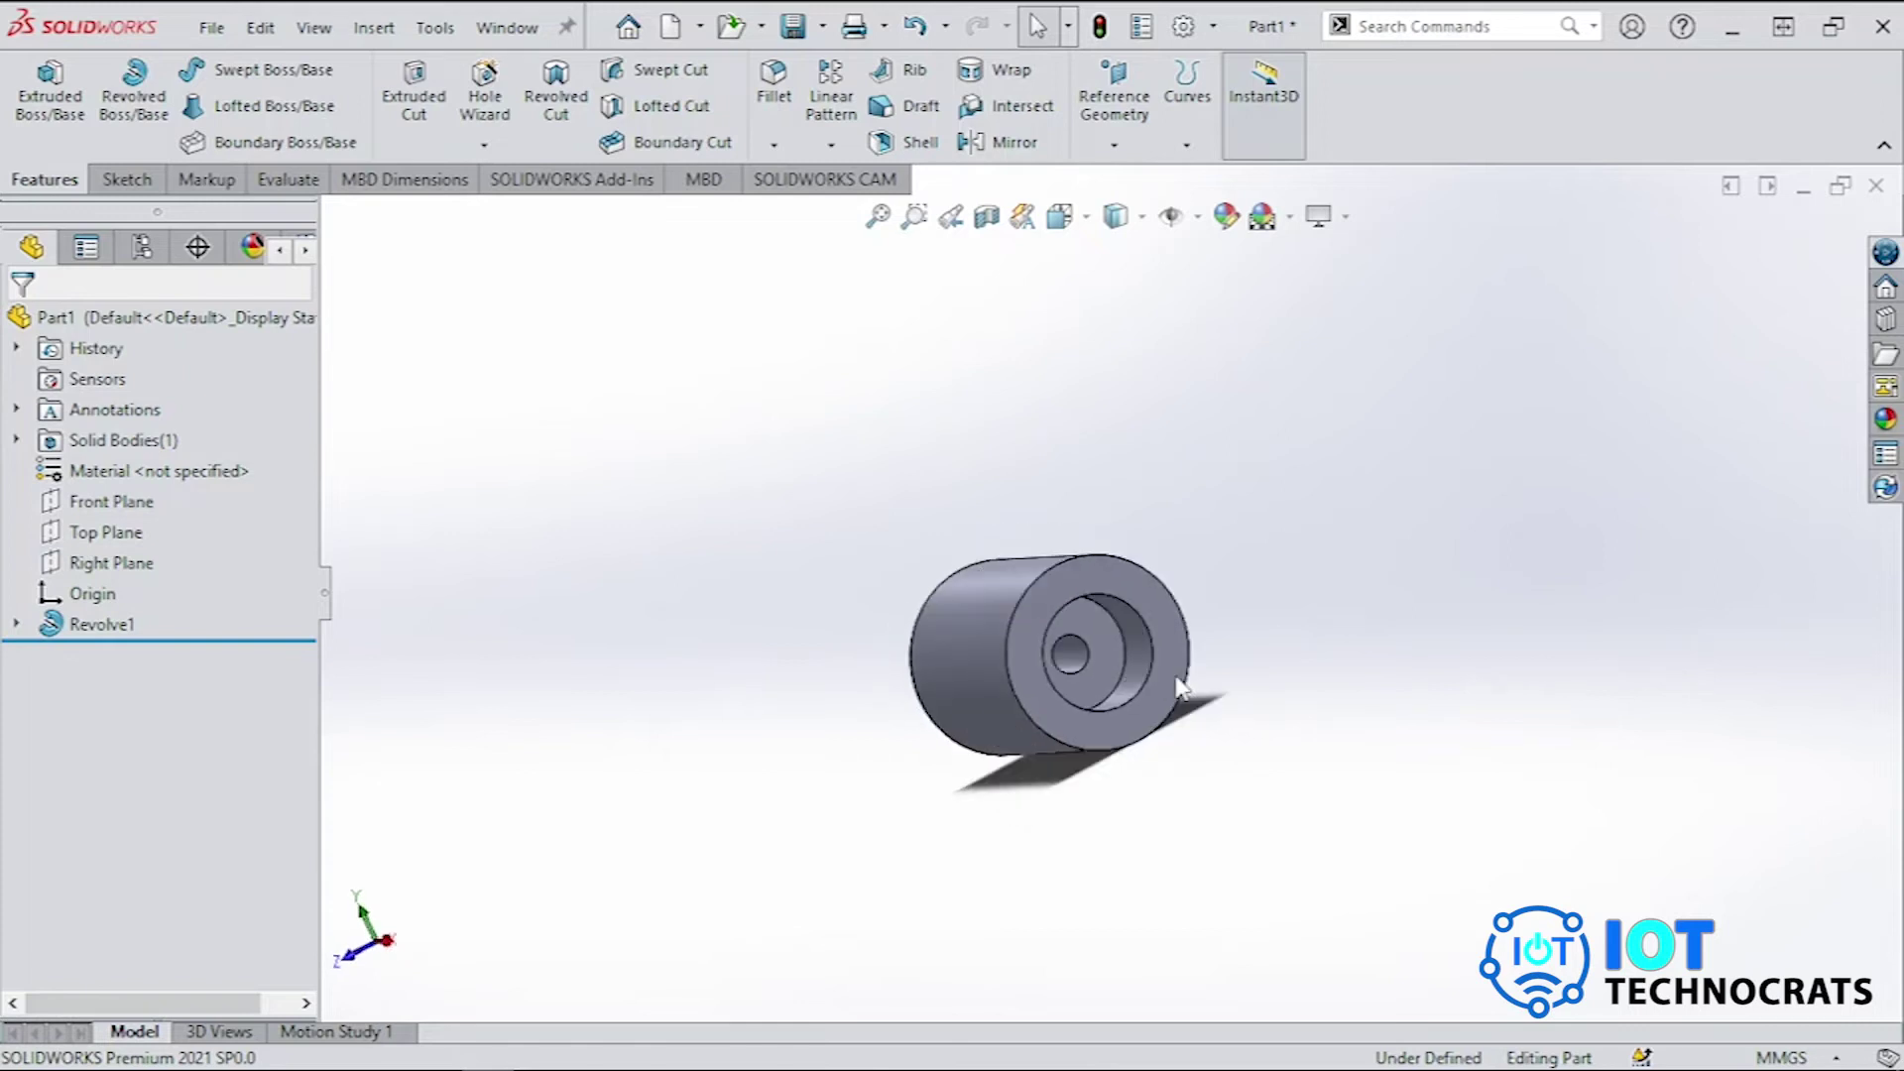
key("Left")
key("Left")
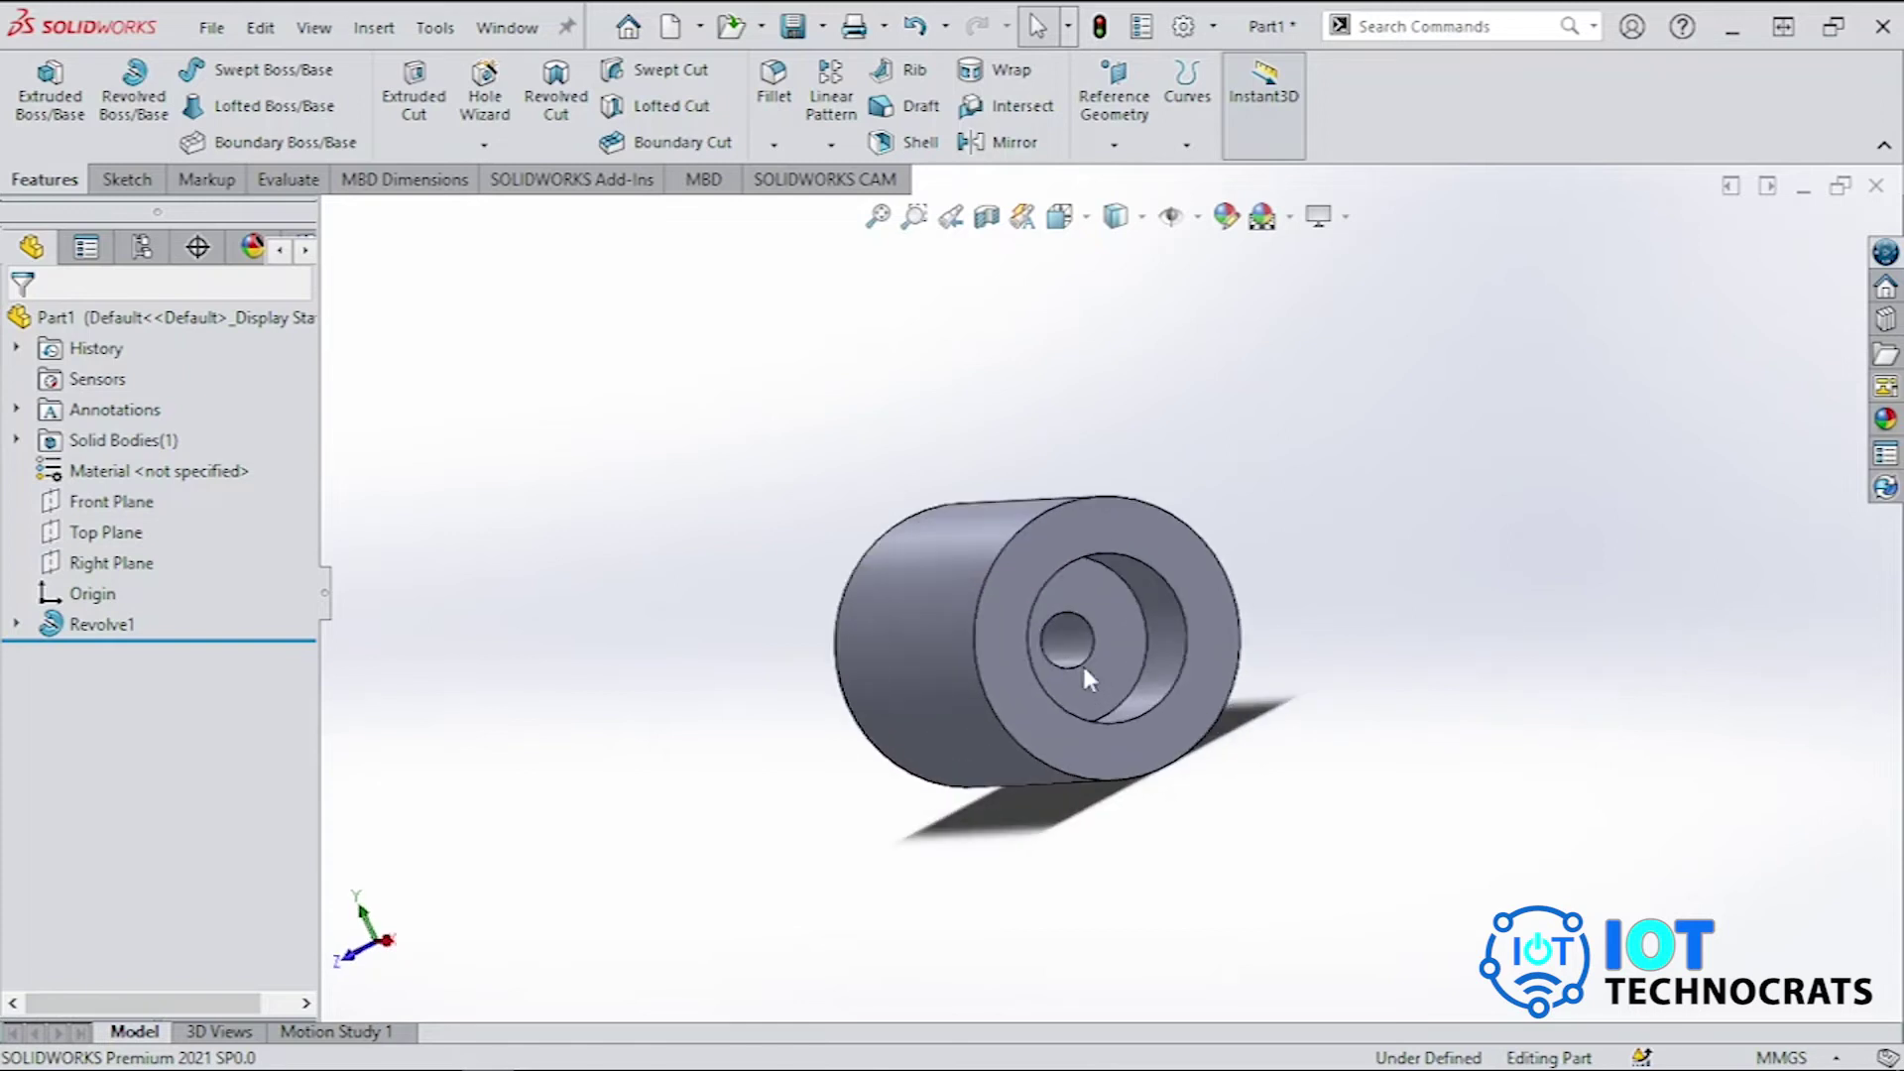
key("Left")
key("Left")
key("Left")
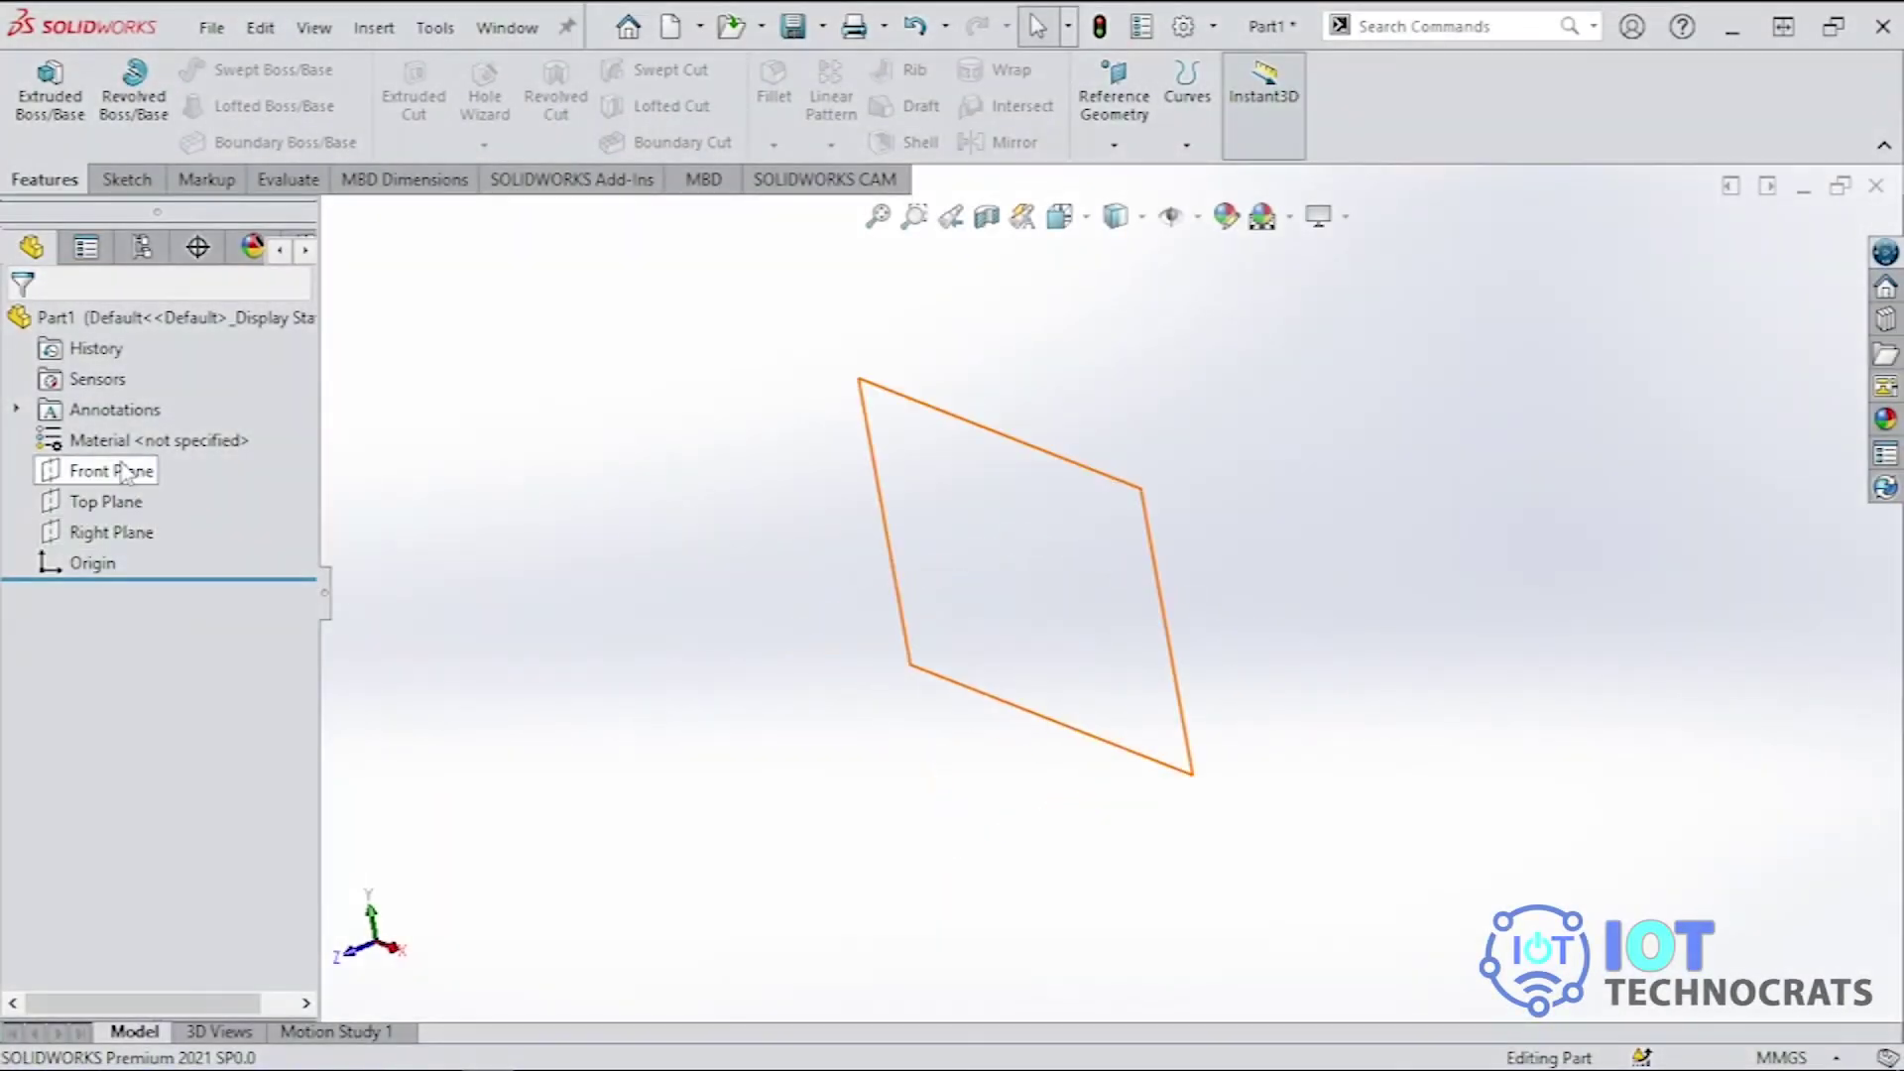
Start a sketch on the Front Plane and draw a circle of about 44.5 mm radius centred on the origin.
right_click(124, 473)
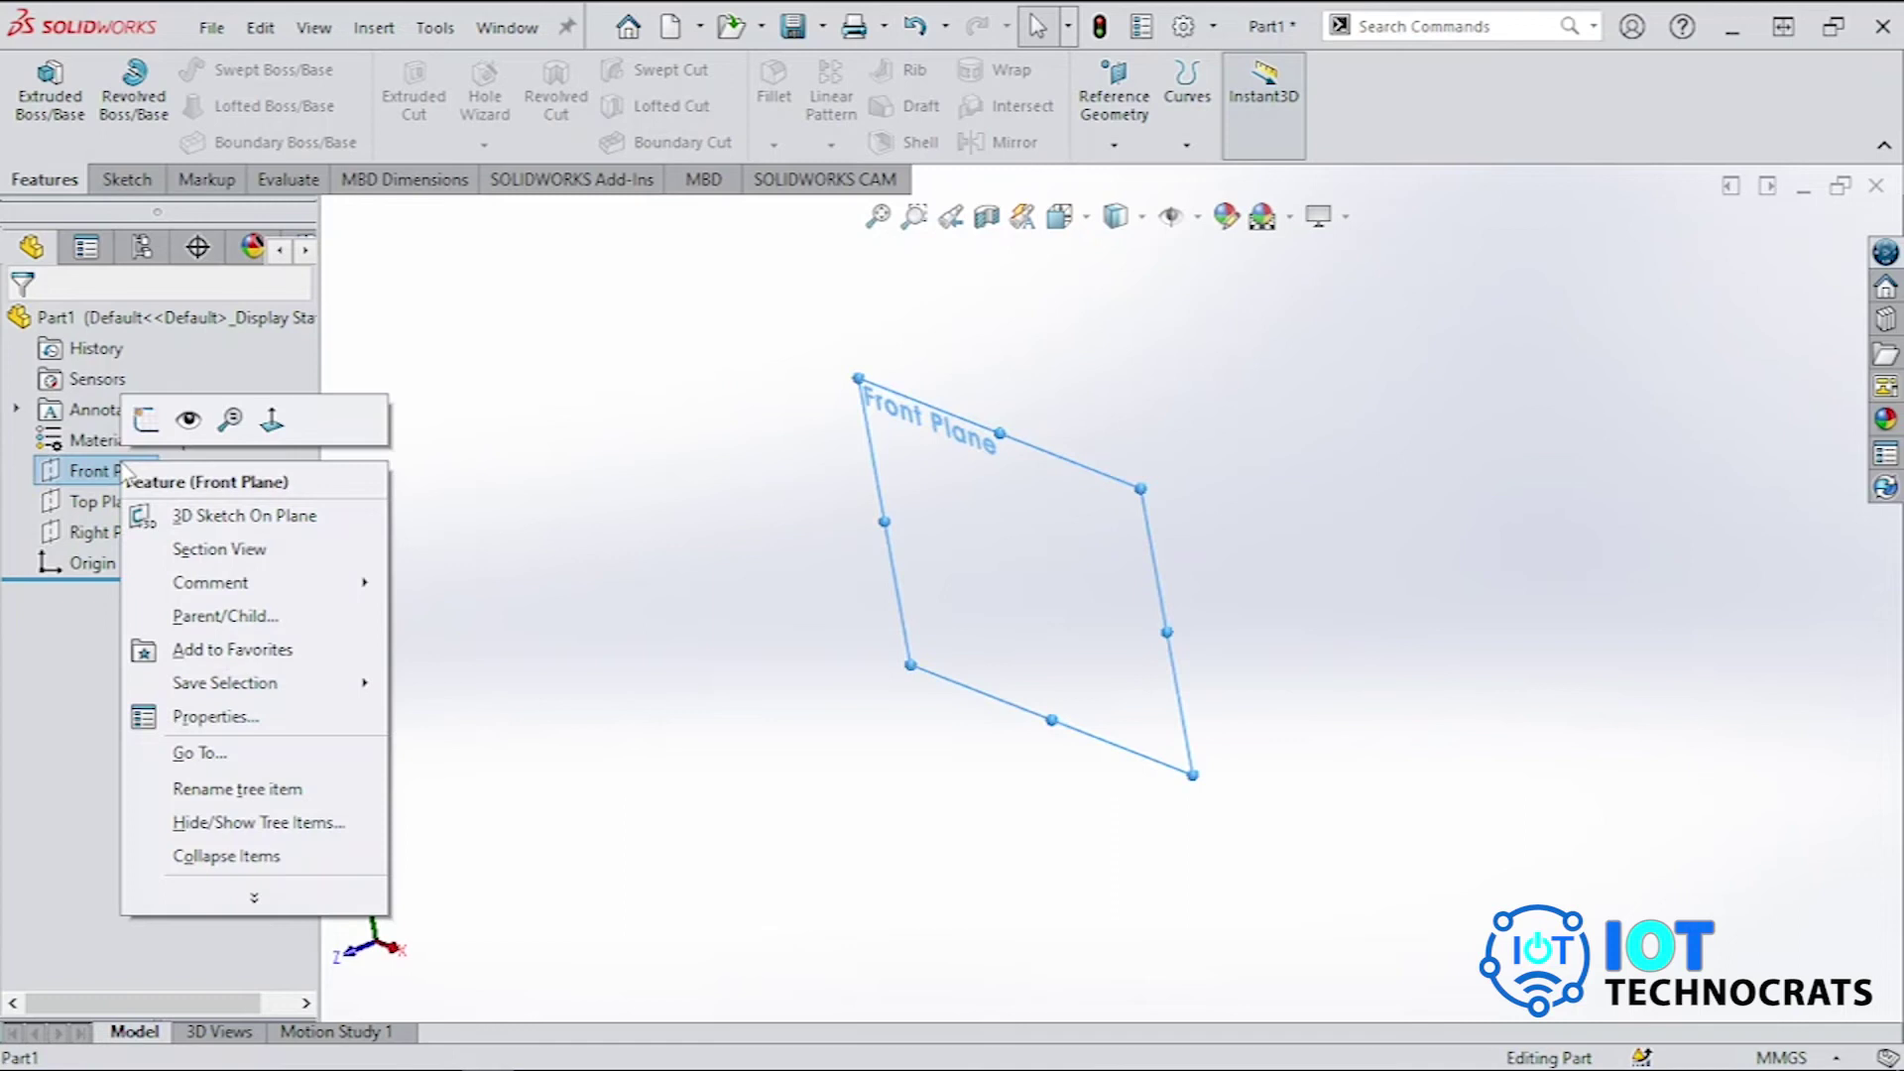
left_click(149, 422)
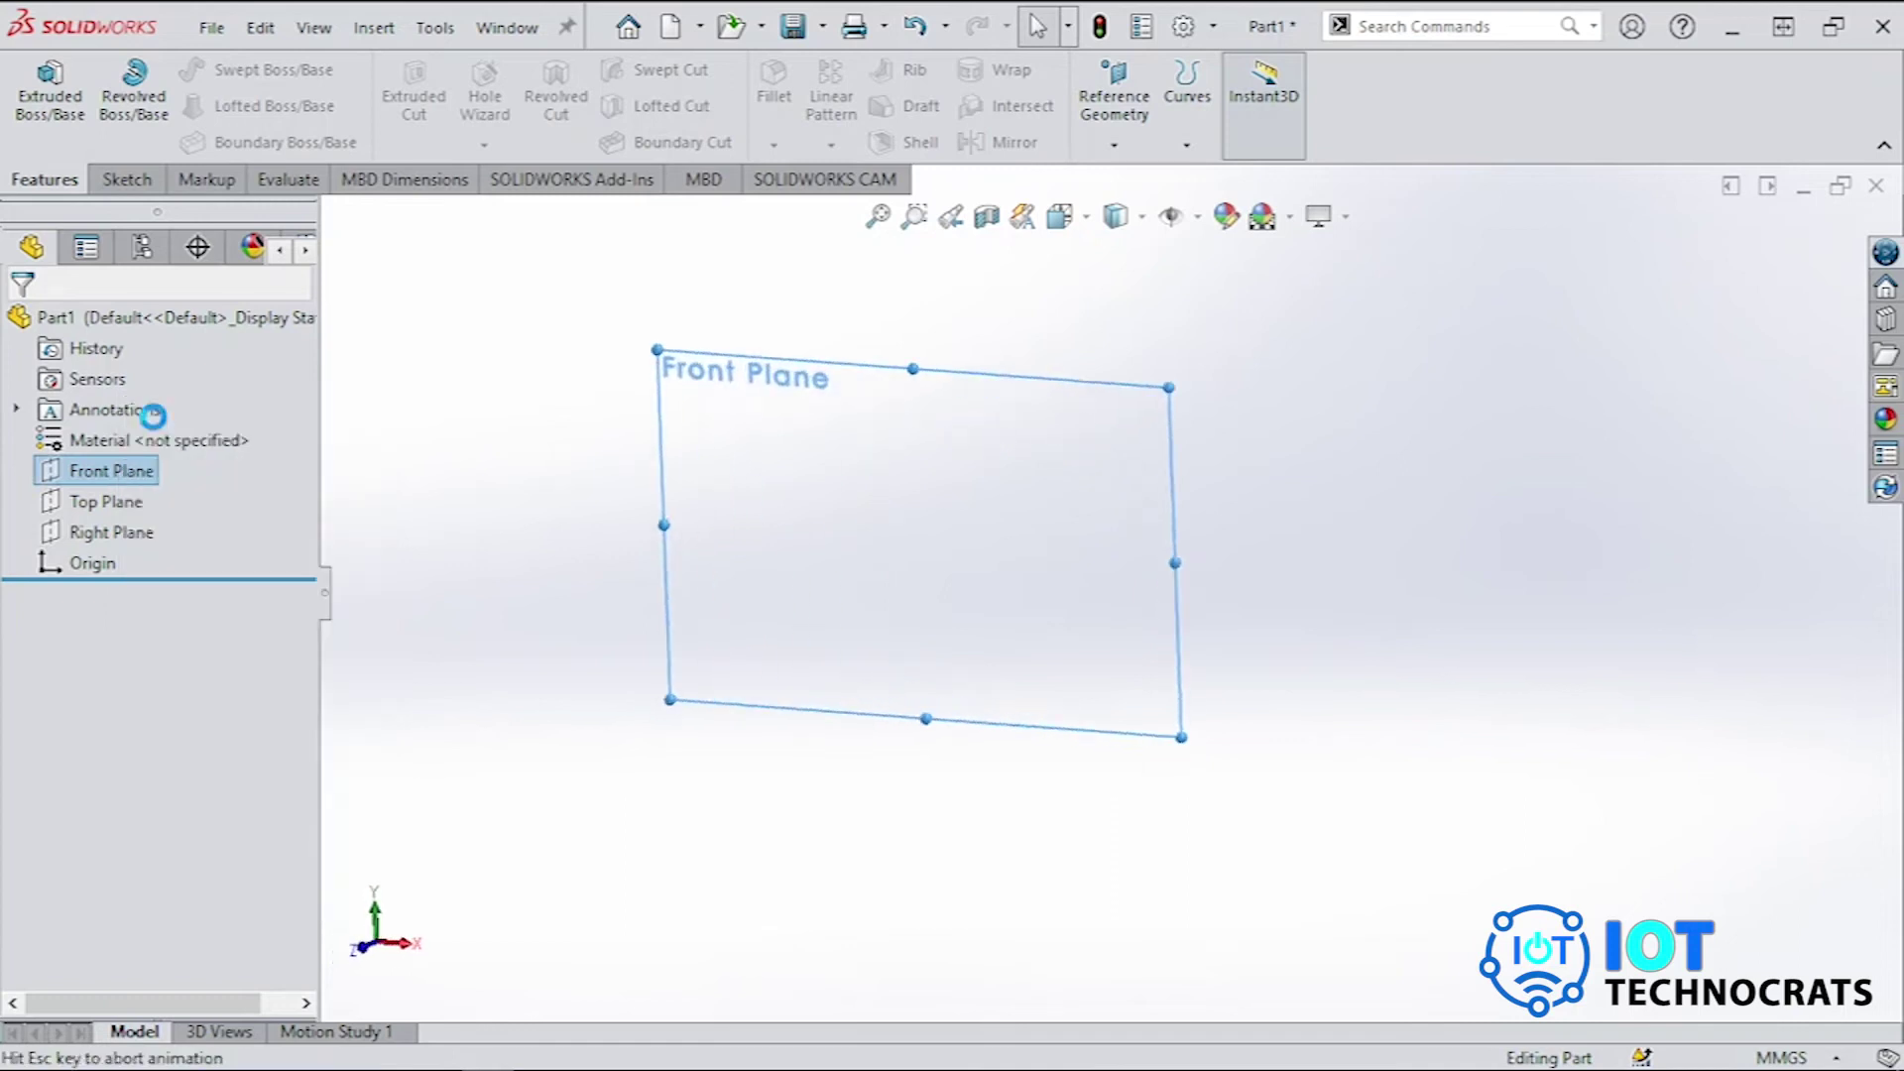
scroll(1021, 548, "down", 3)
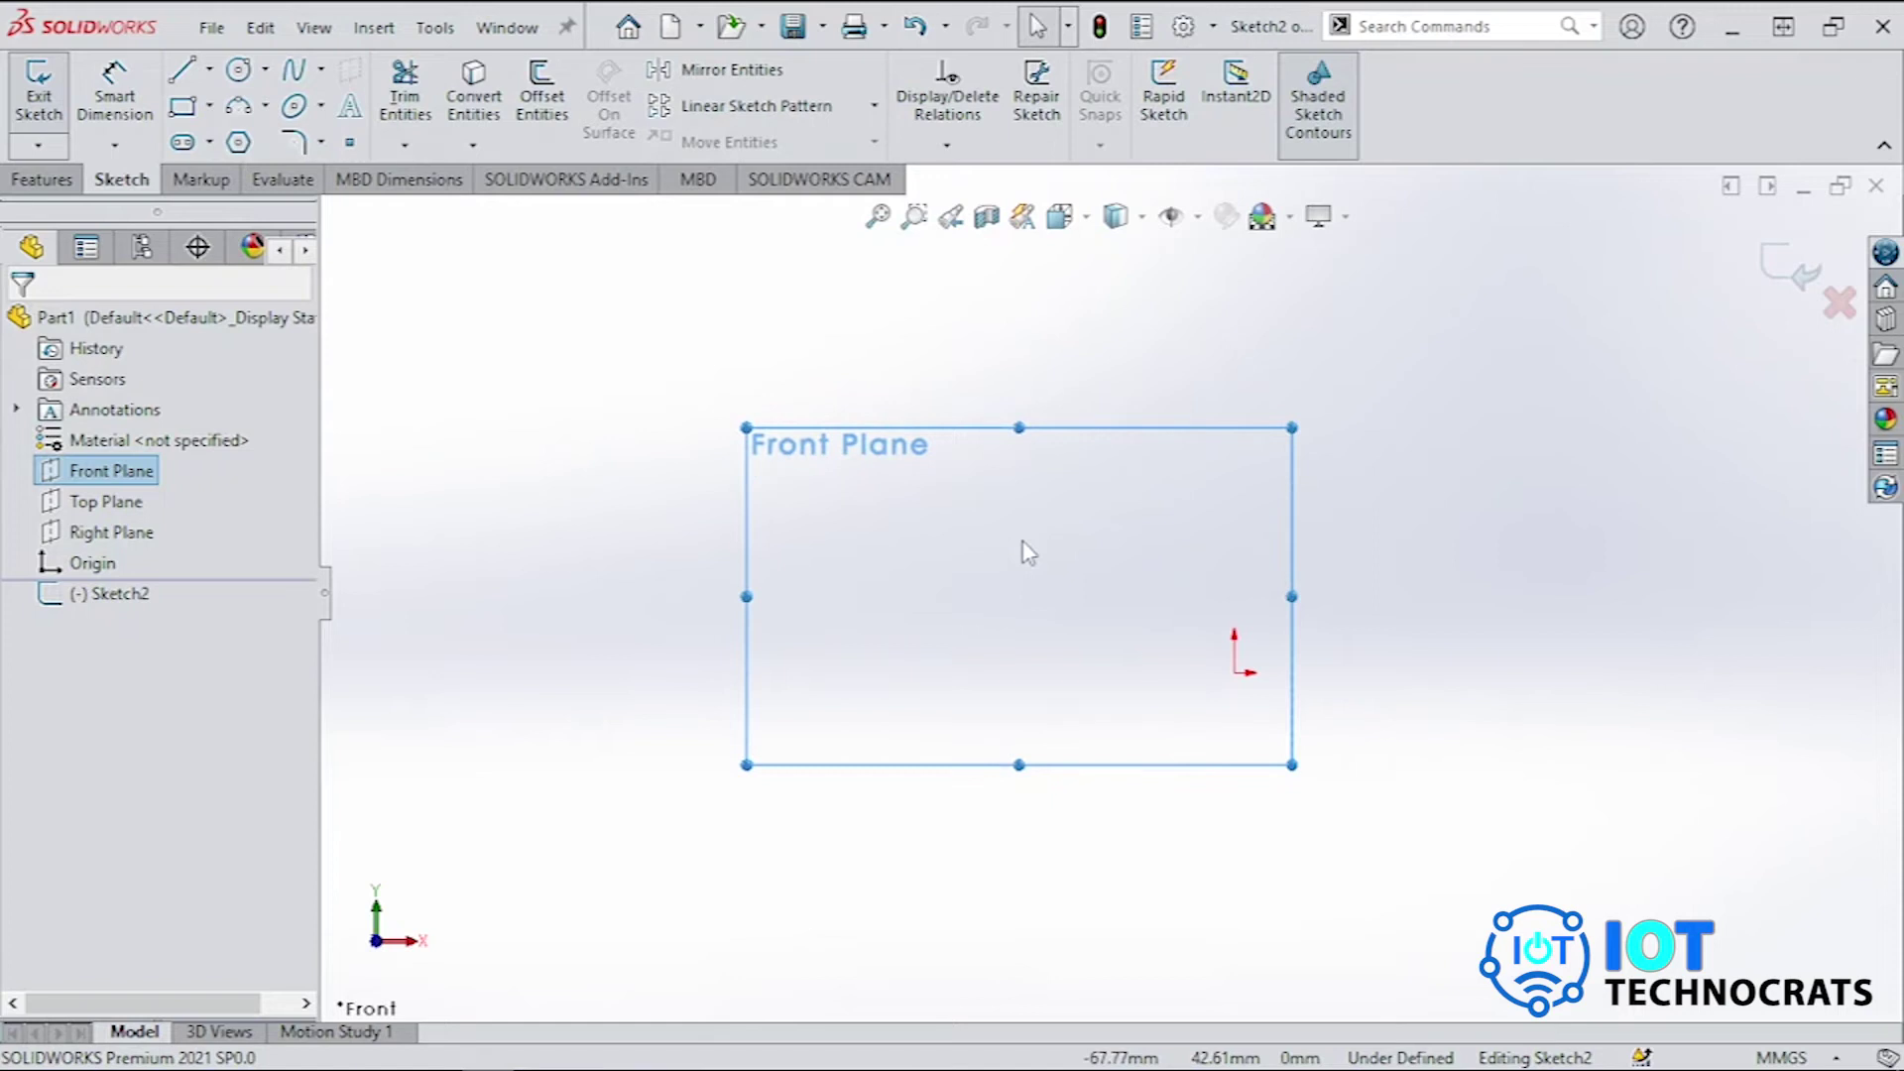
left_click(238, 70)
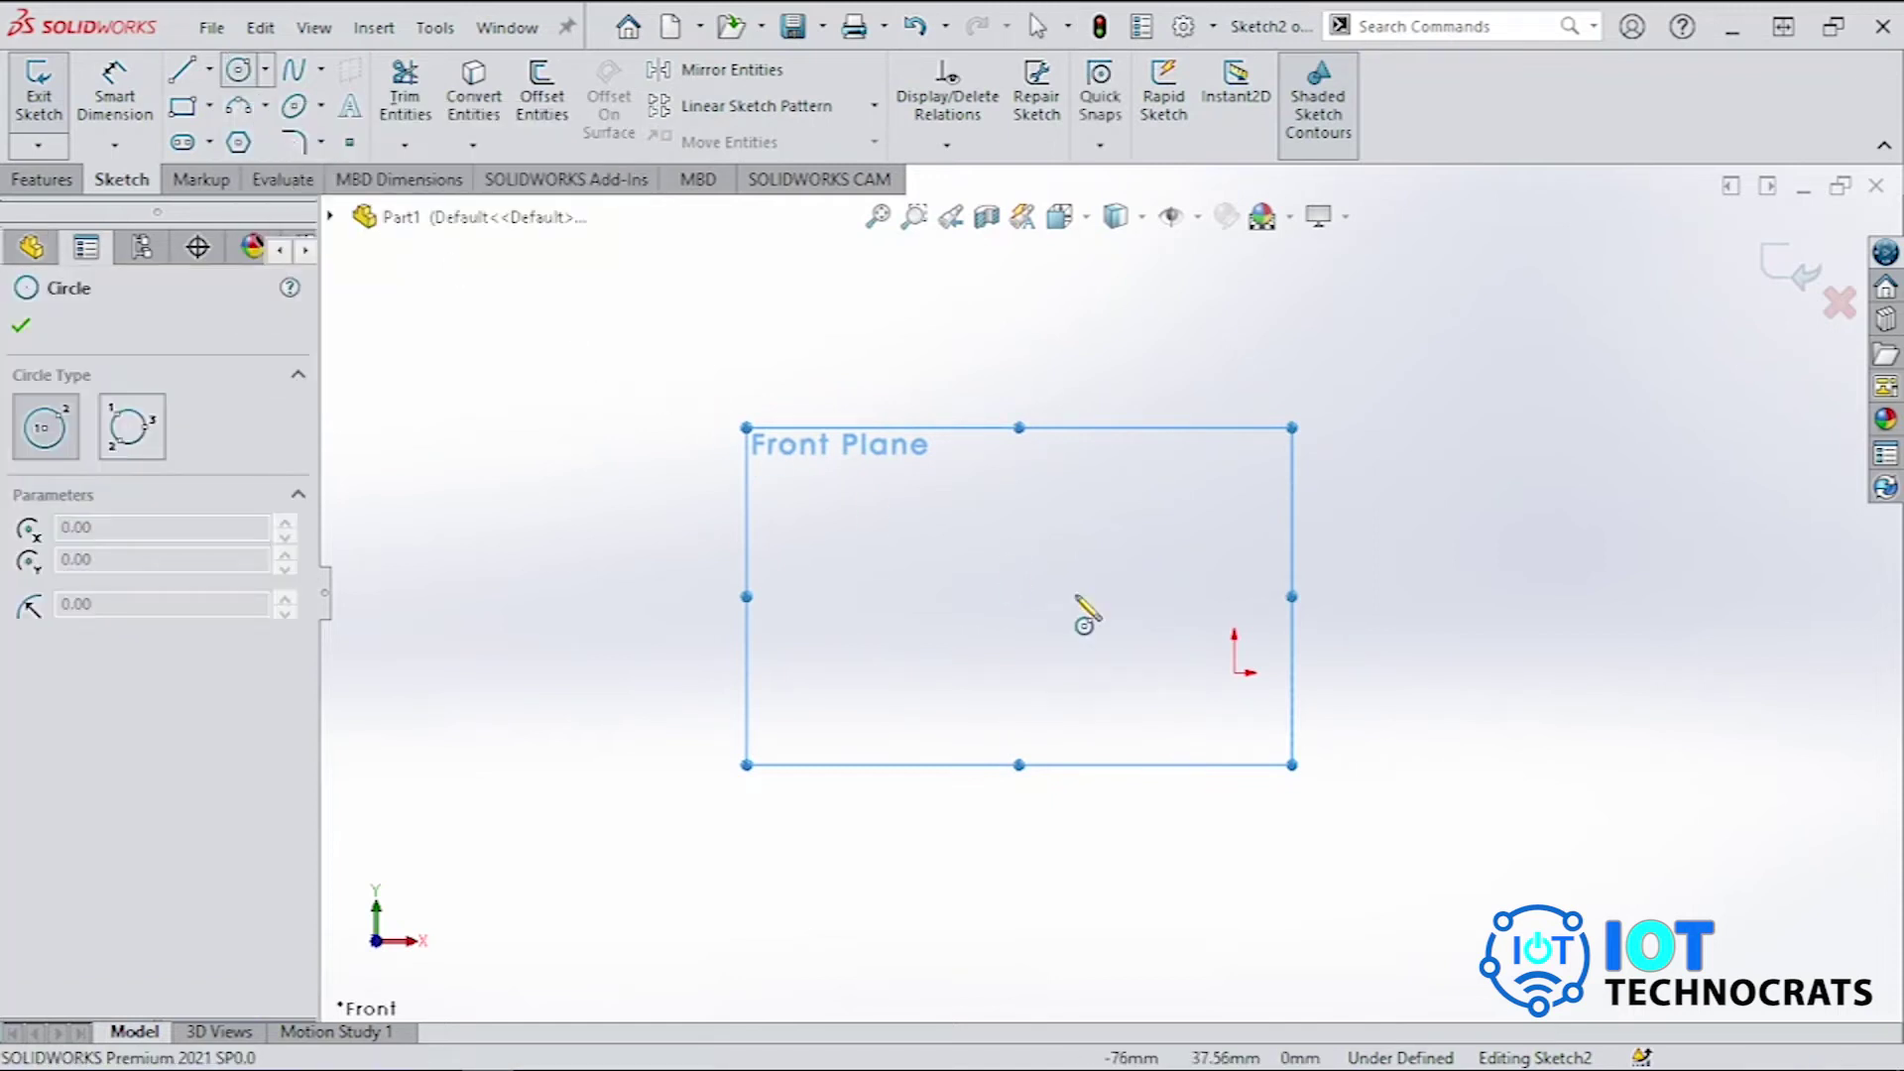
left_click(1234, 673)
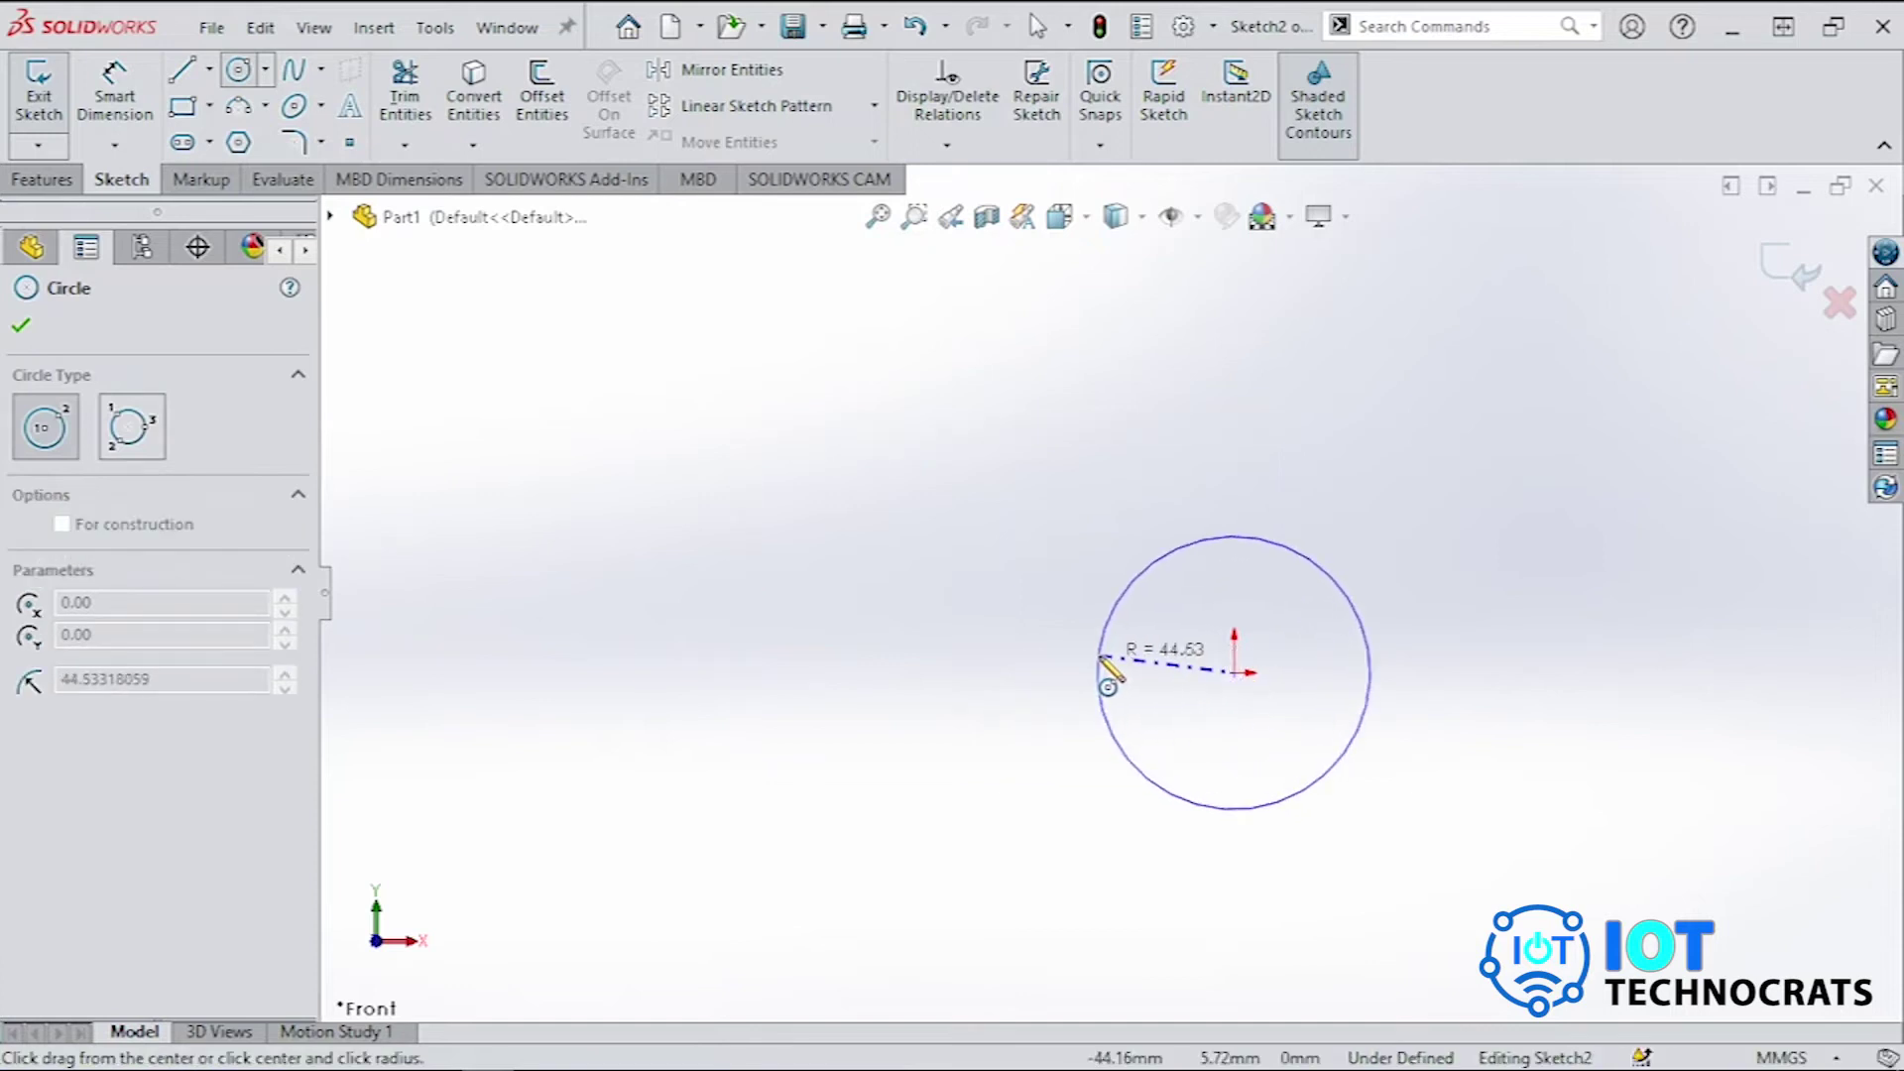
left_click(1101, 657)
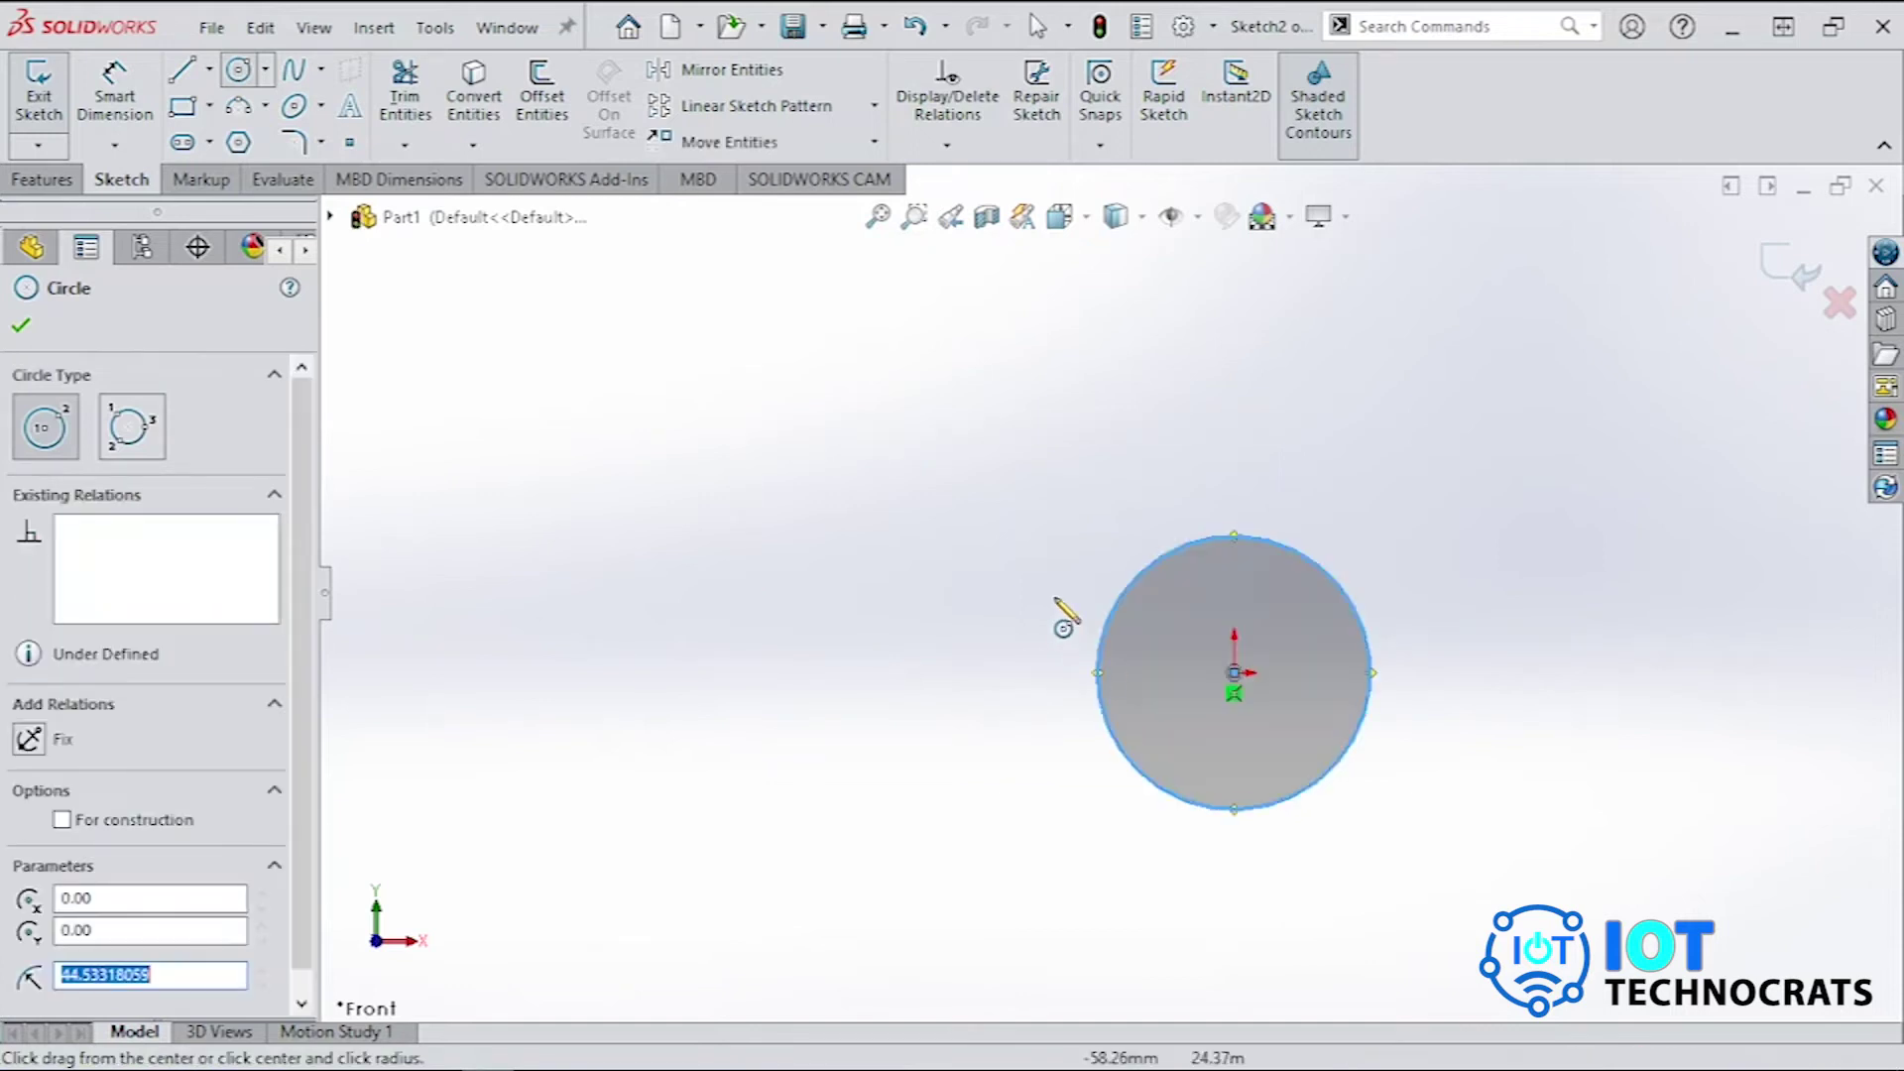
Dimension the circle's diameter and set it to 100 mm.
left_click(114, 79)
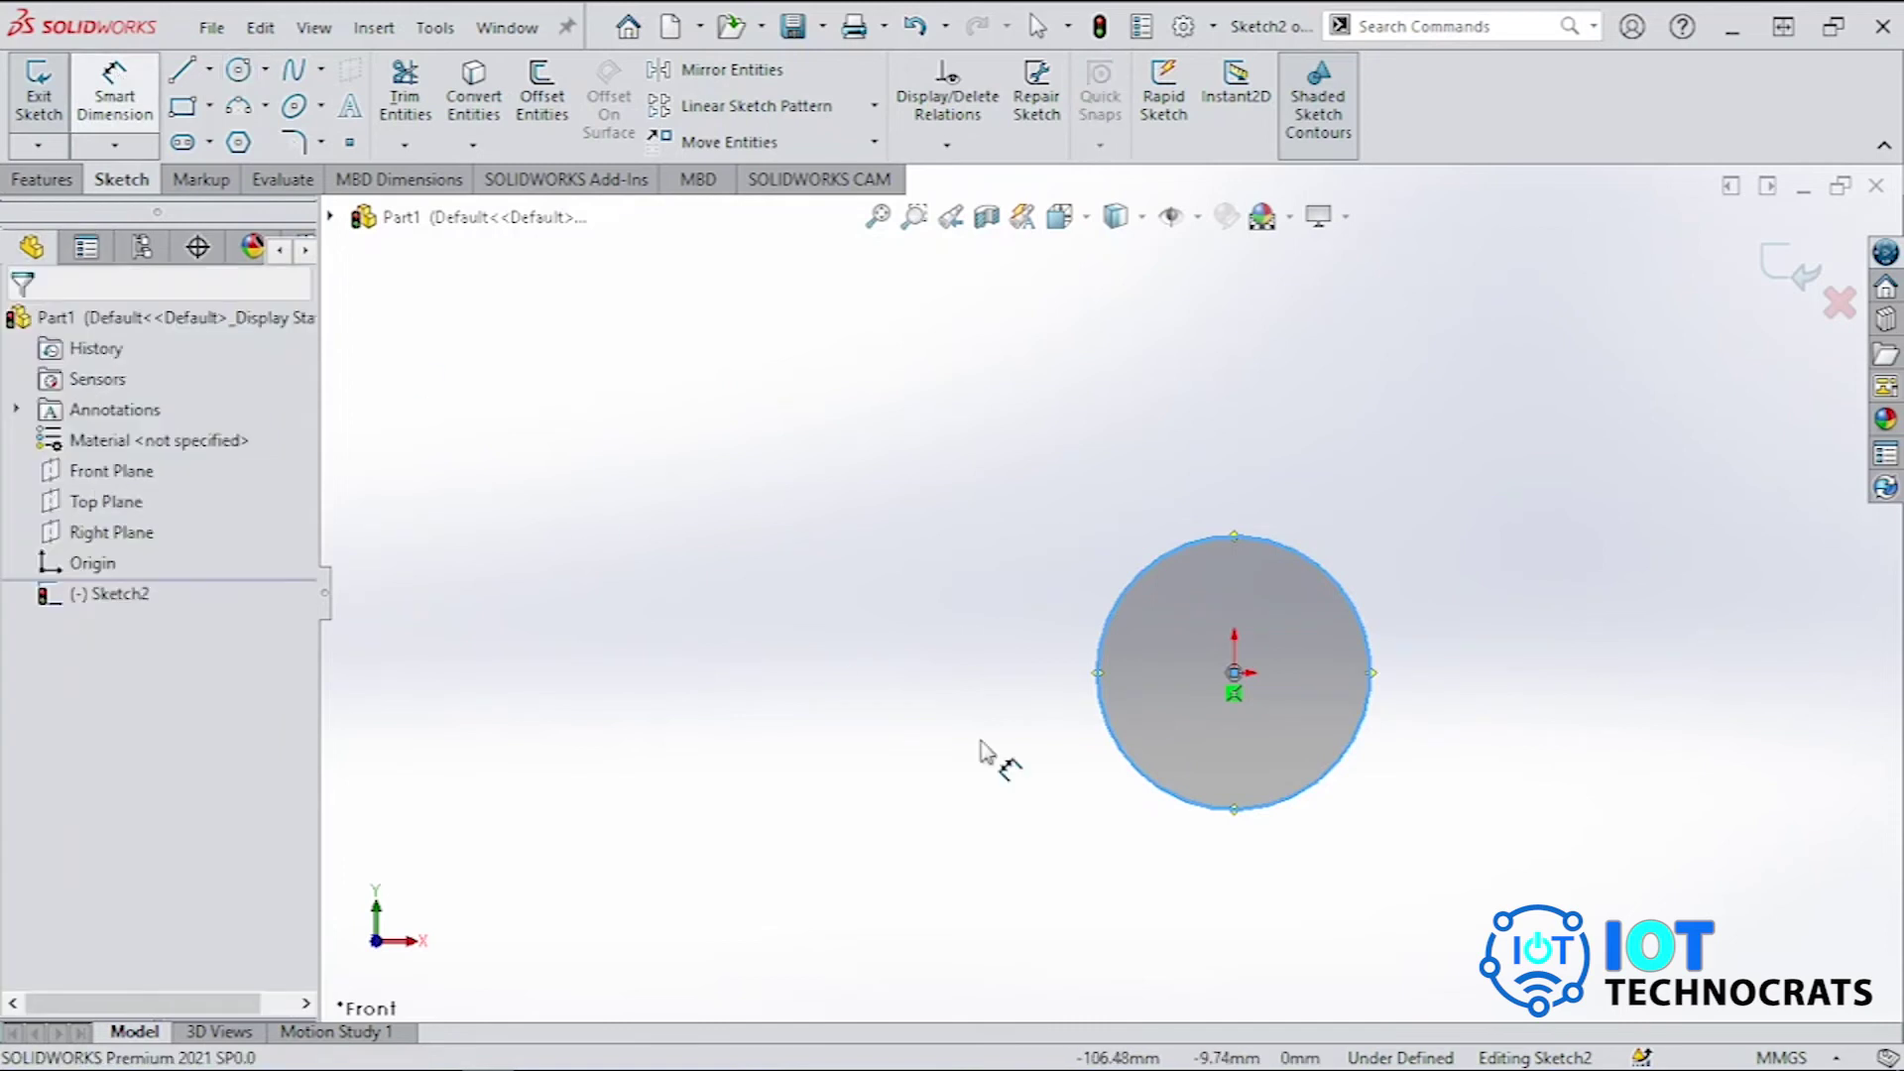
left_click(1109, 772)
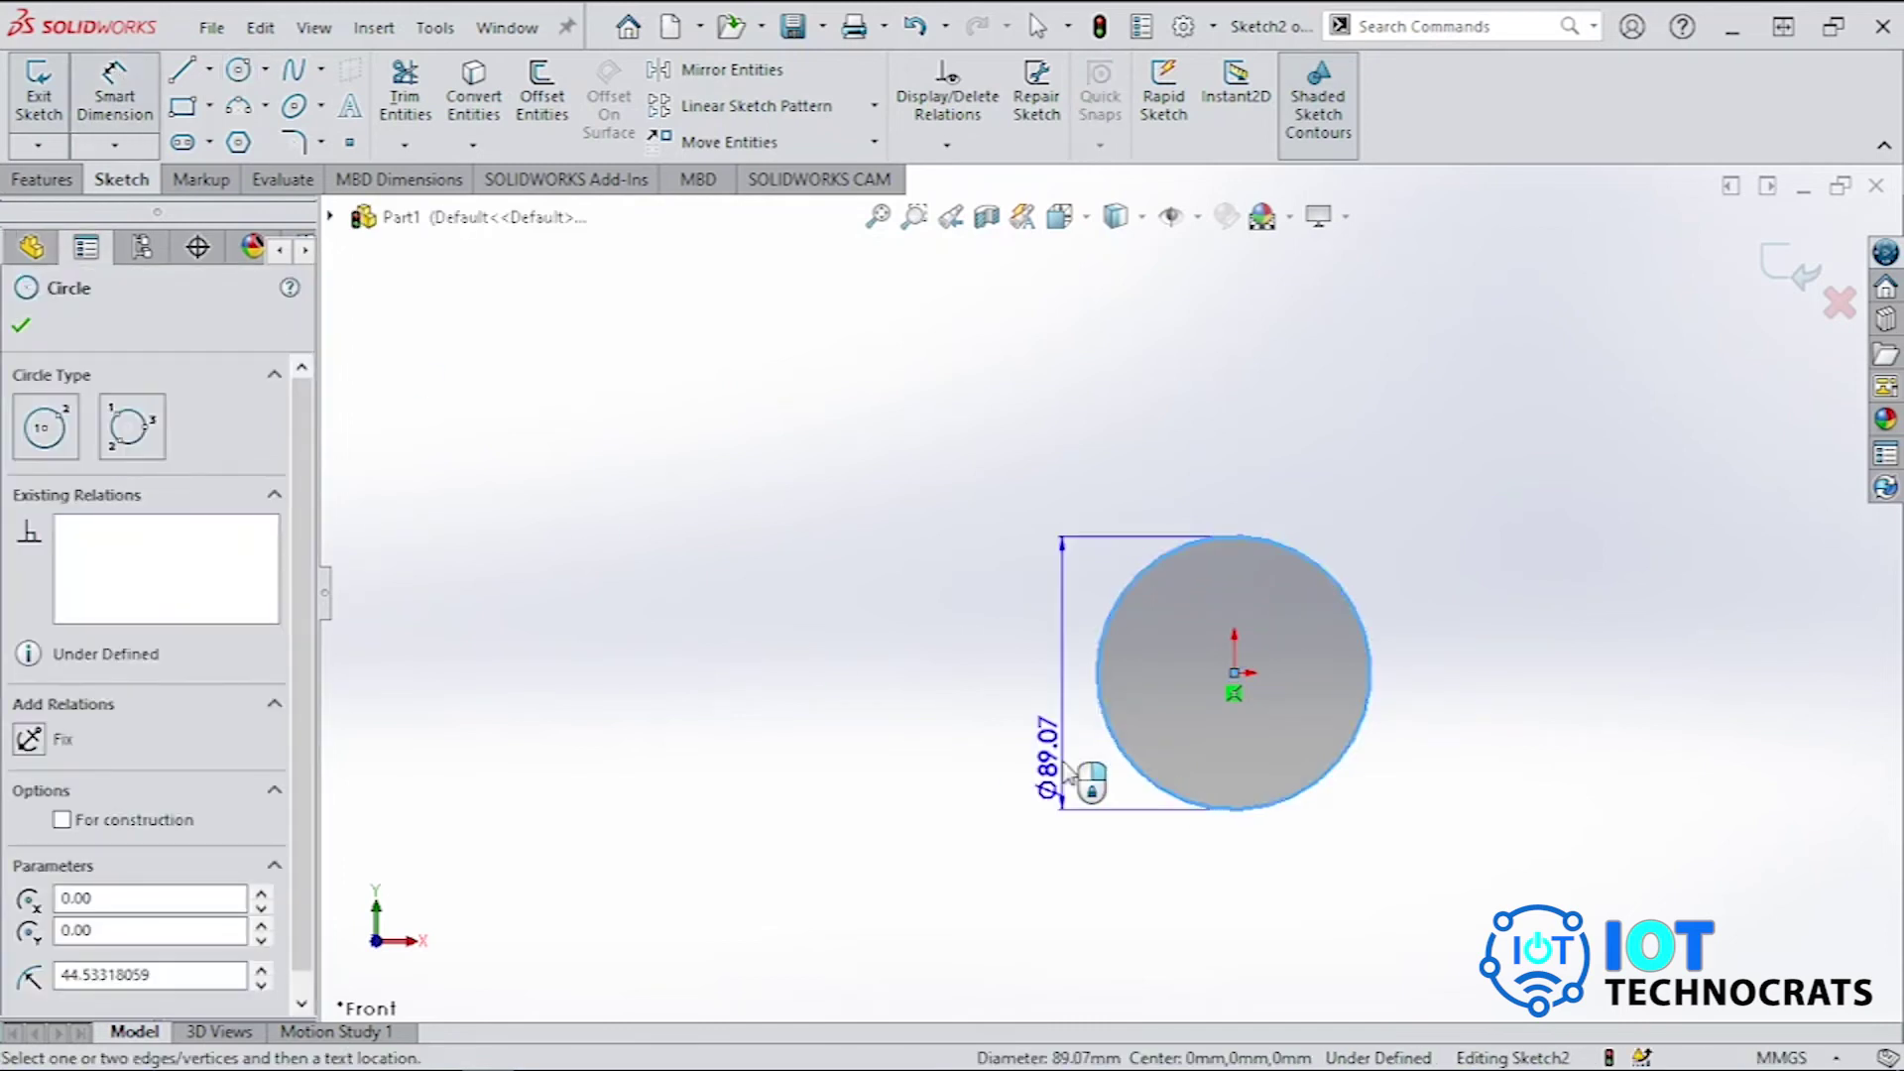
left_click(1052, 773)
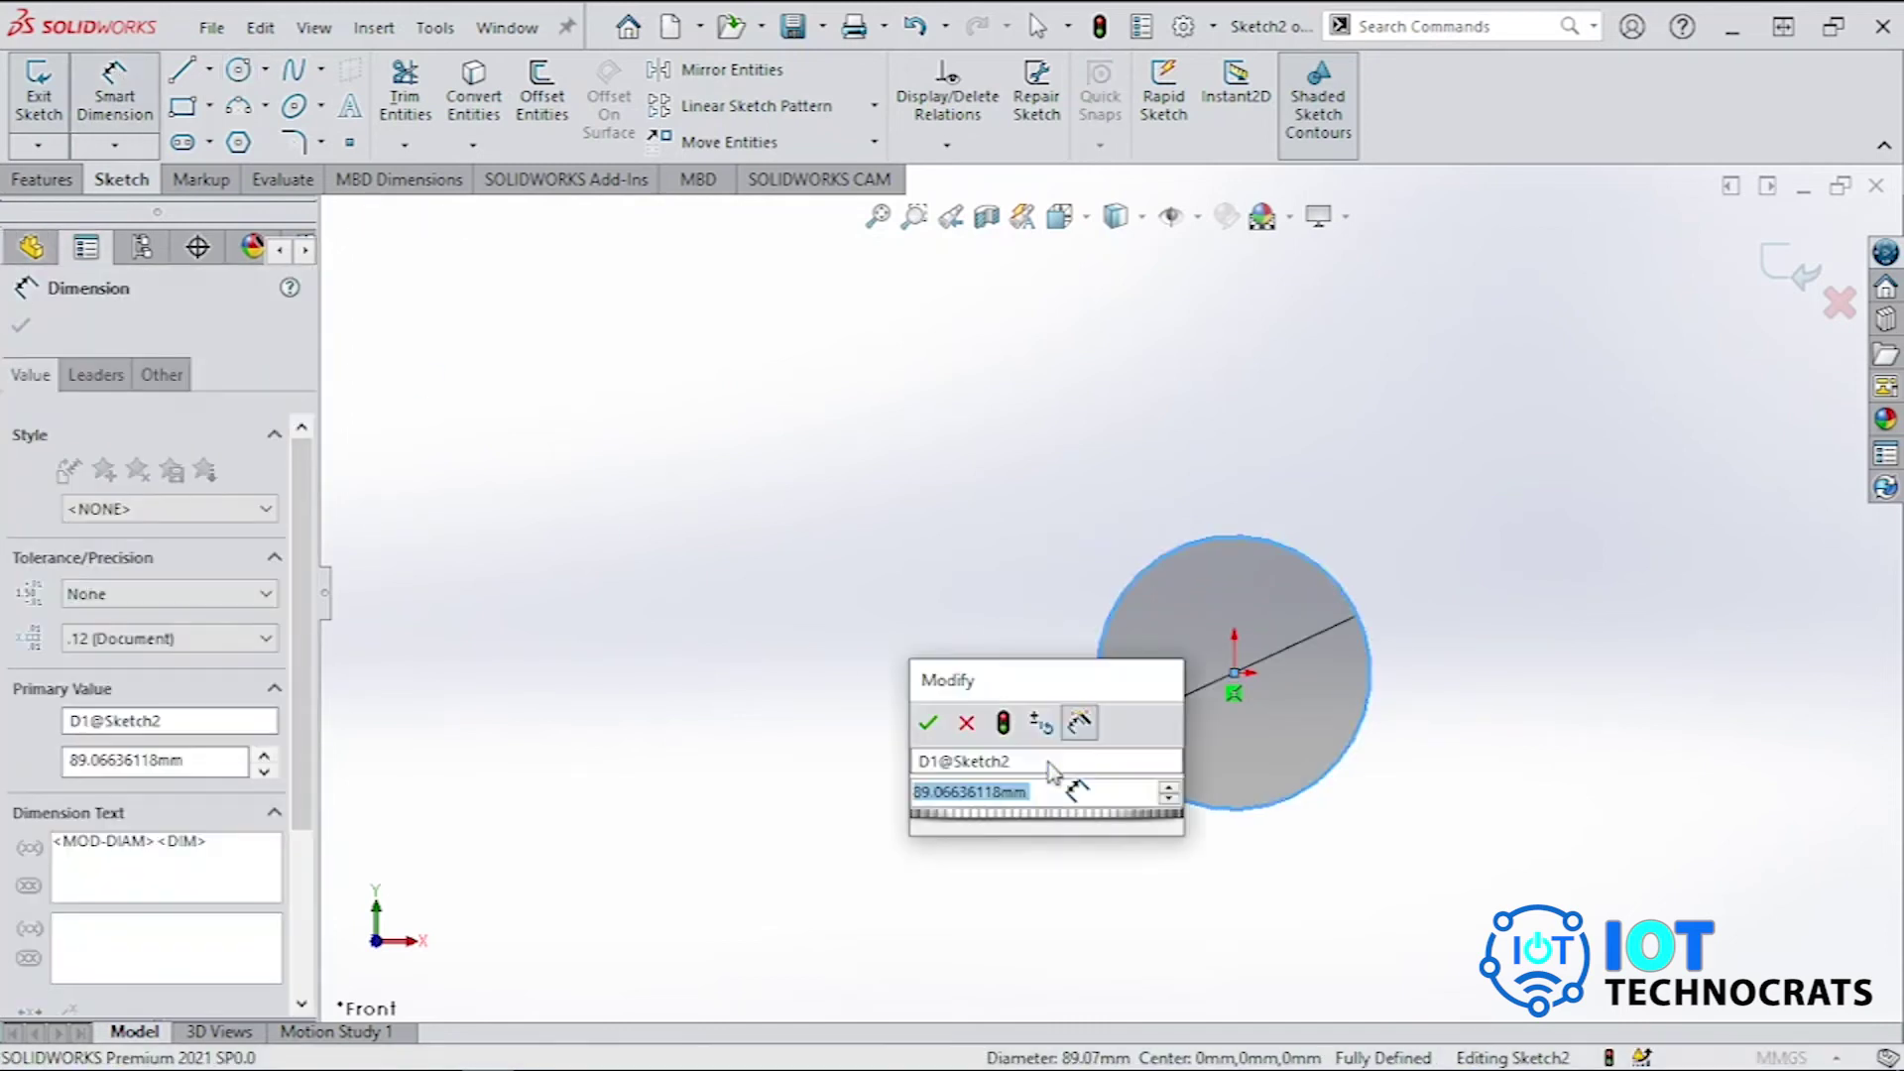
type("100")
key("Return")
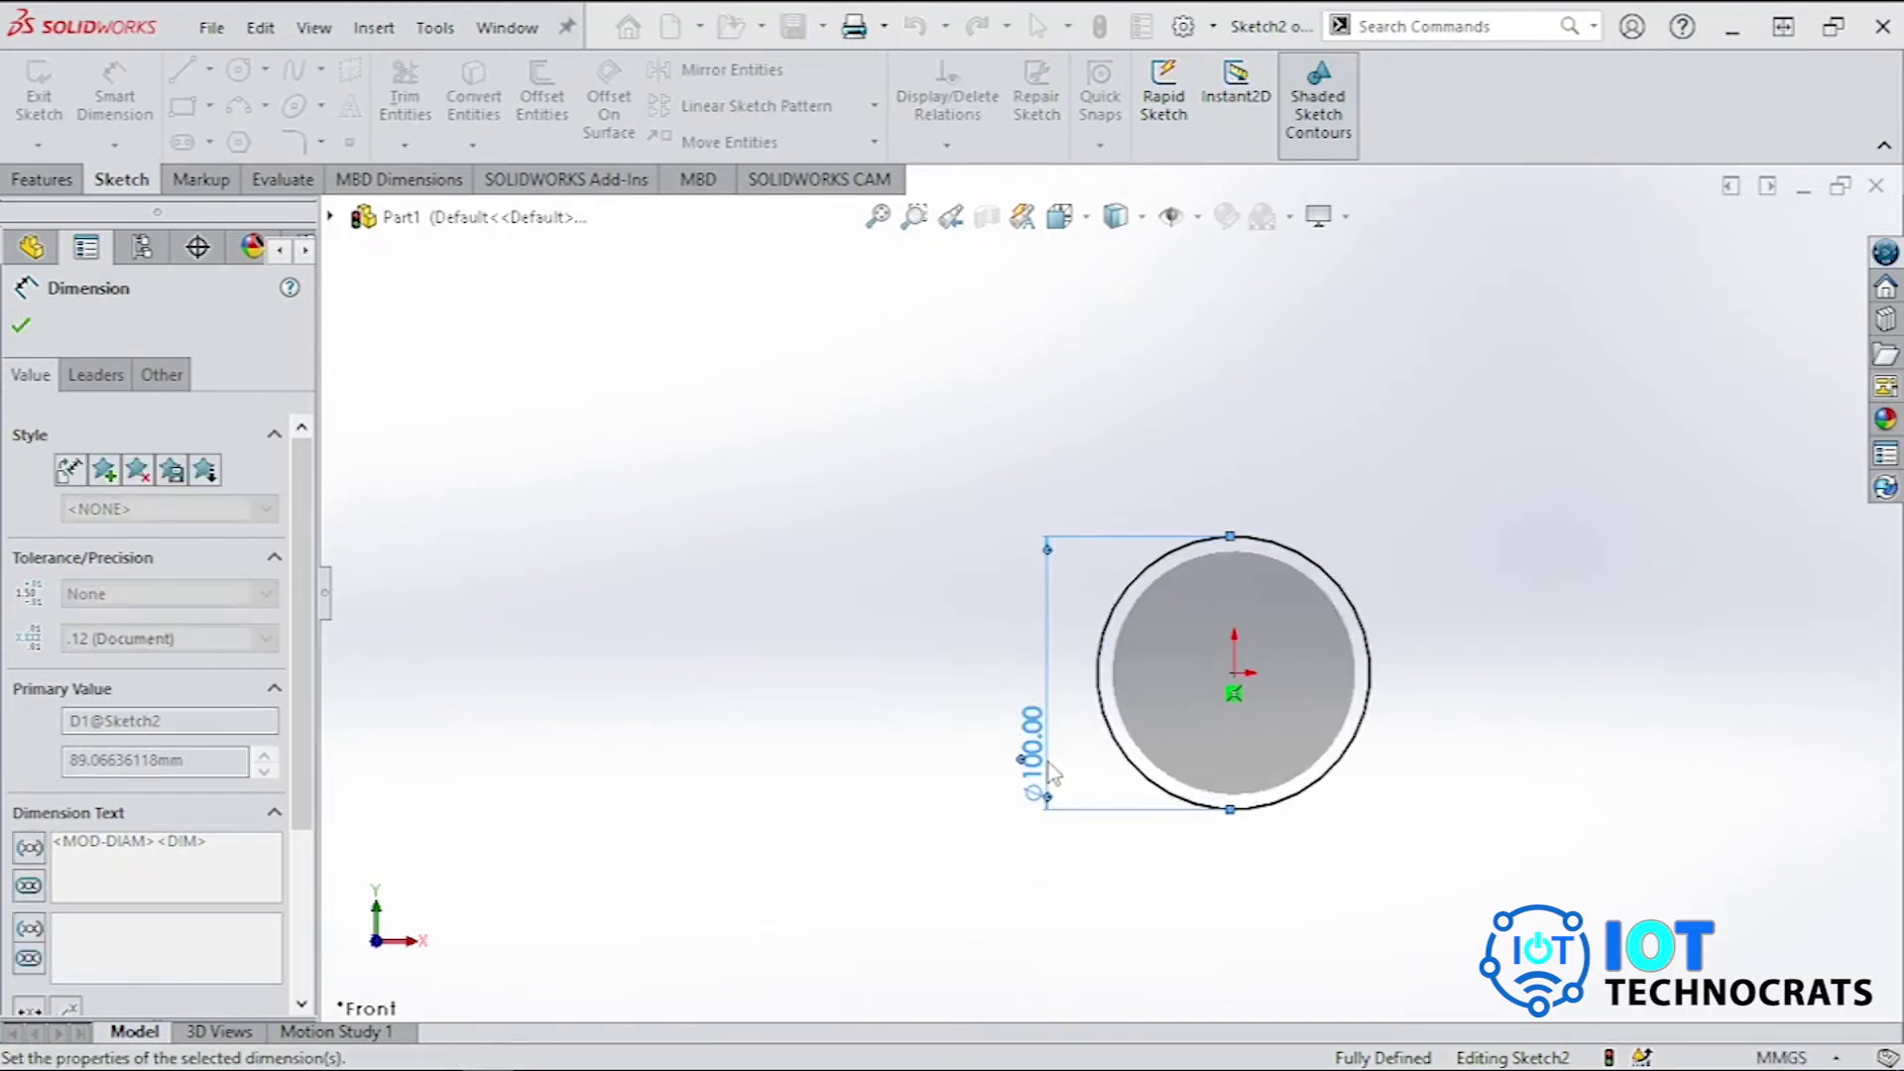
left_click(888, 664)
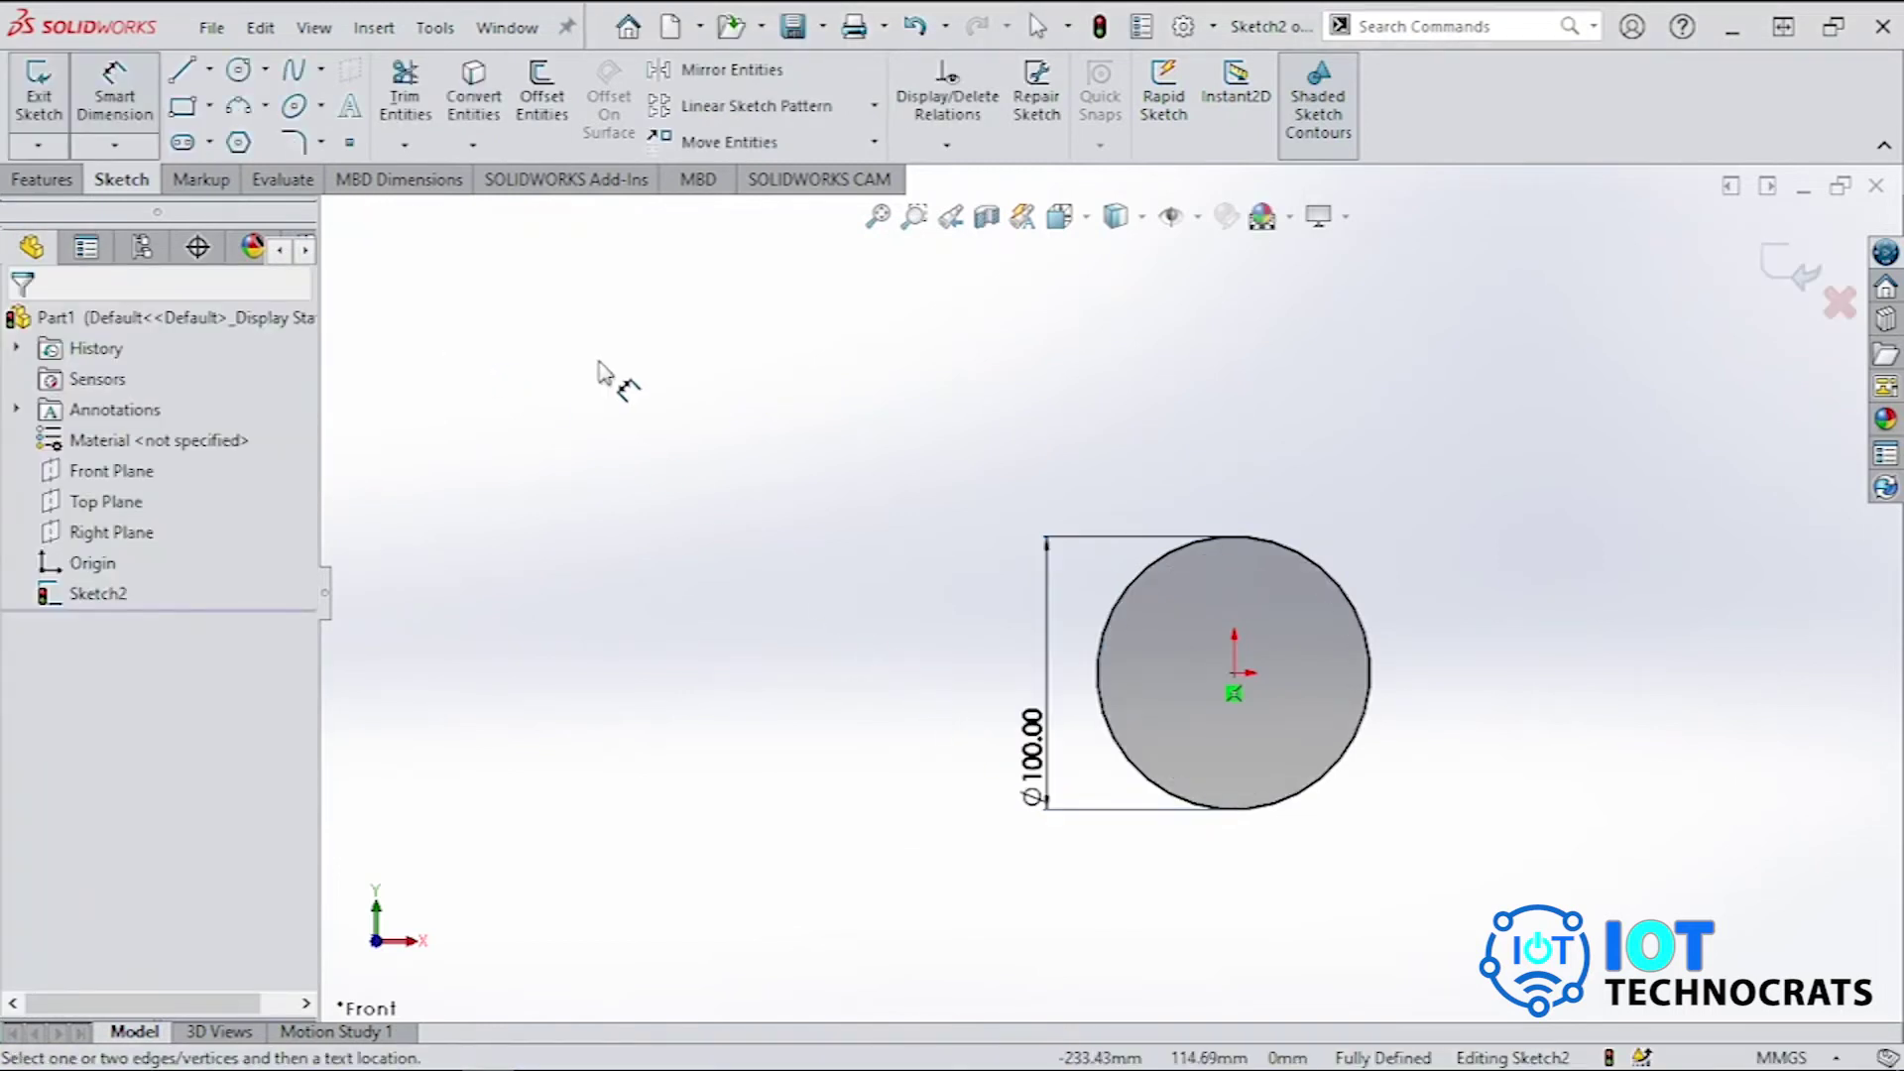
Extrude the circle as a blind boss 140 mm deep in the reversed direction.
left_click(50, 185)
left_click(60, 115)
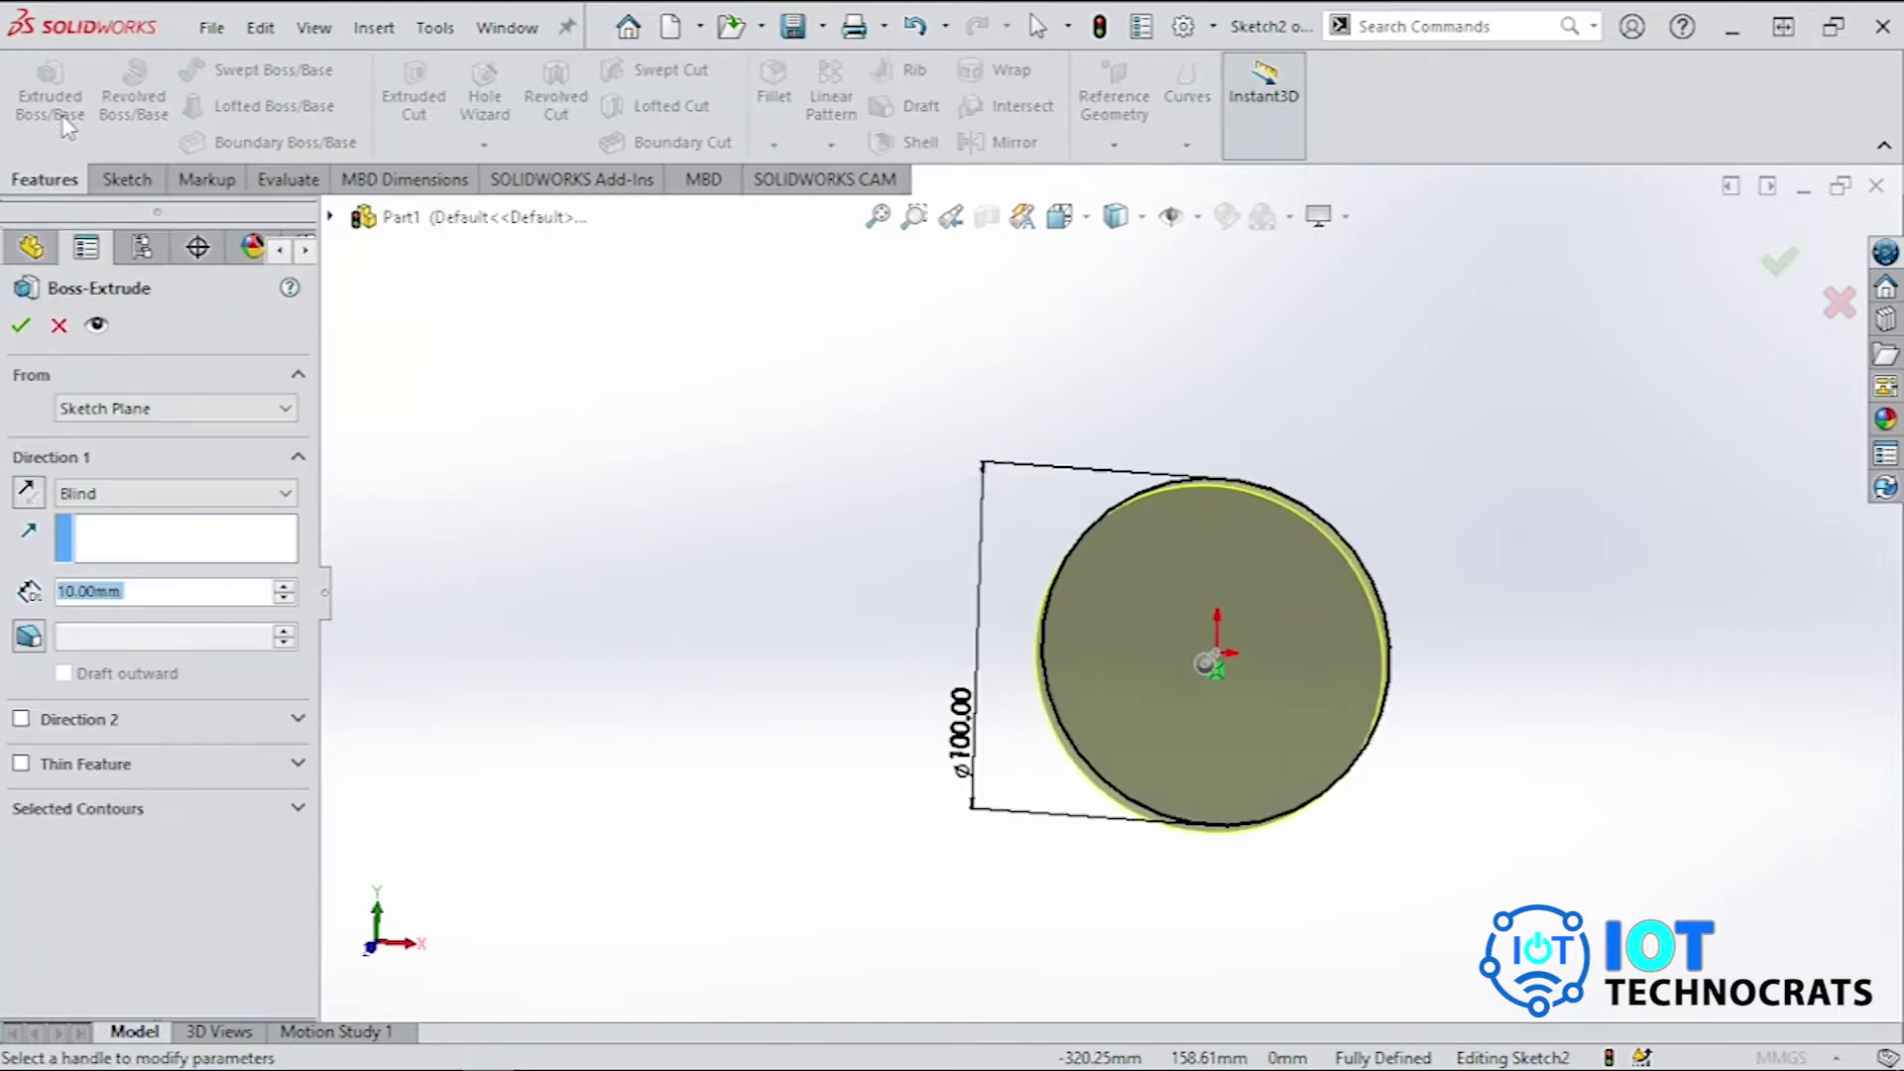
type("100")
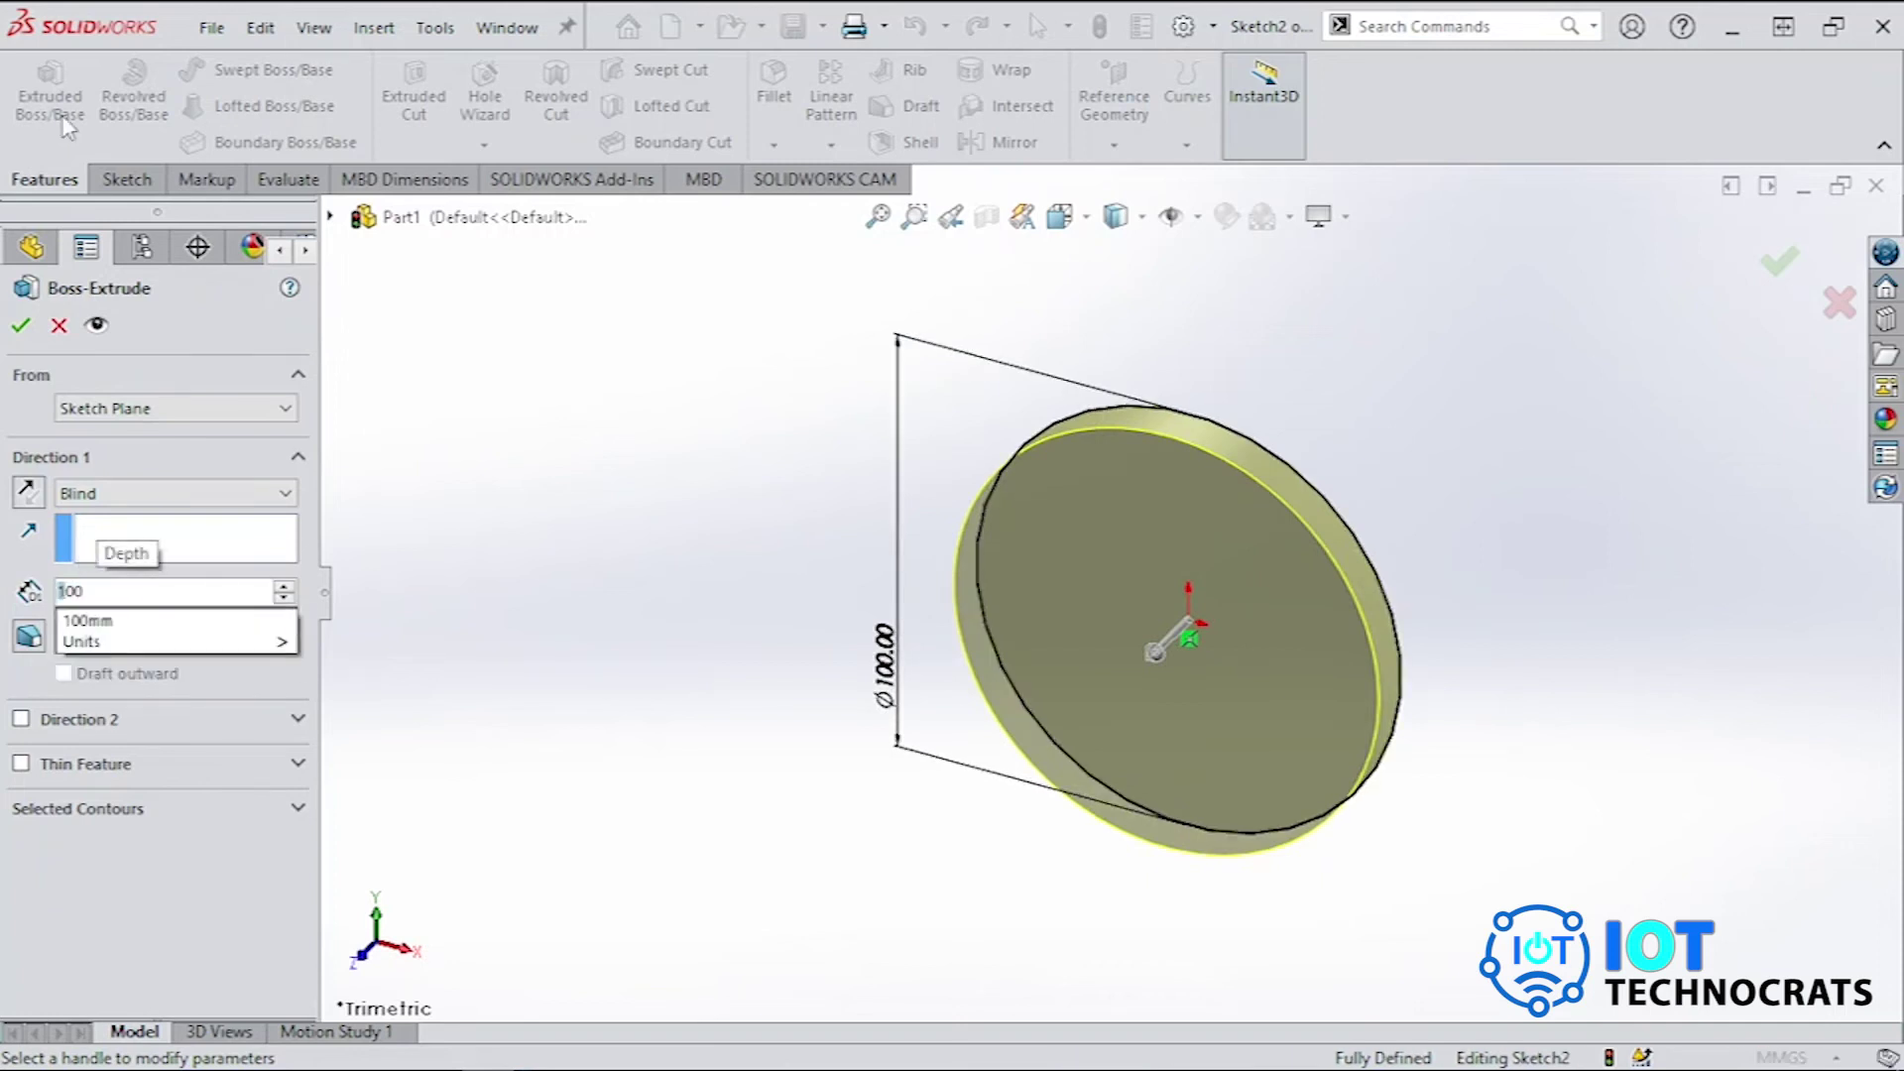
key("Return")
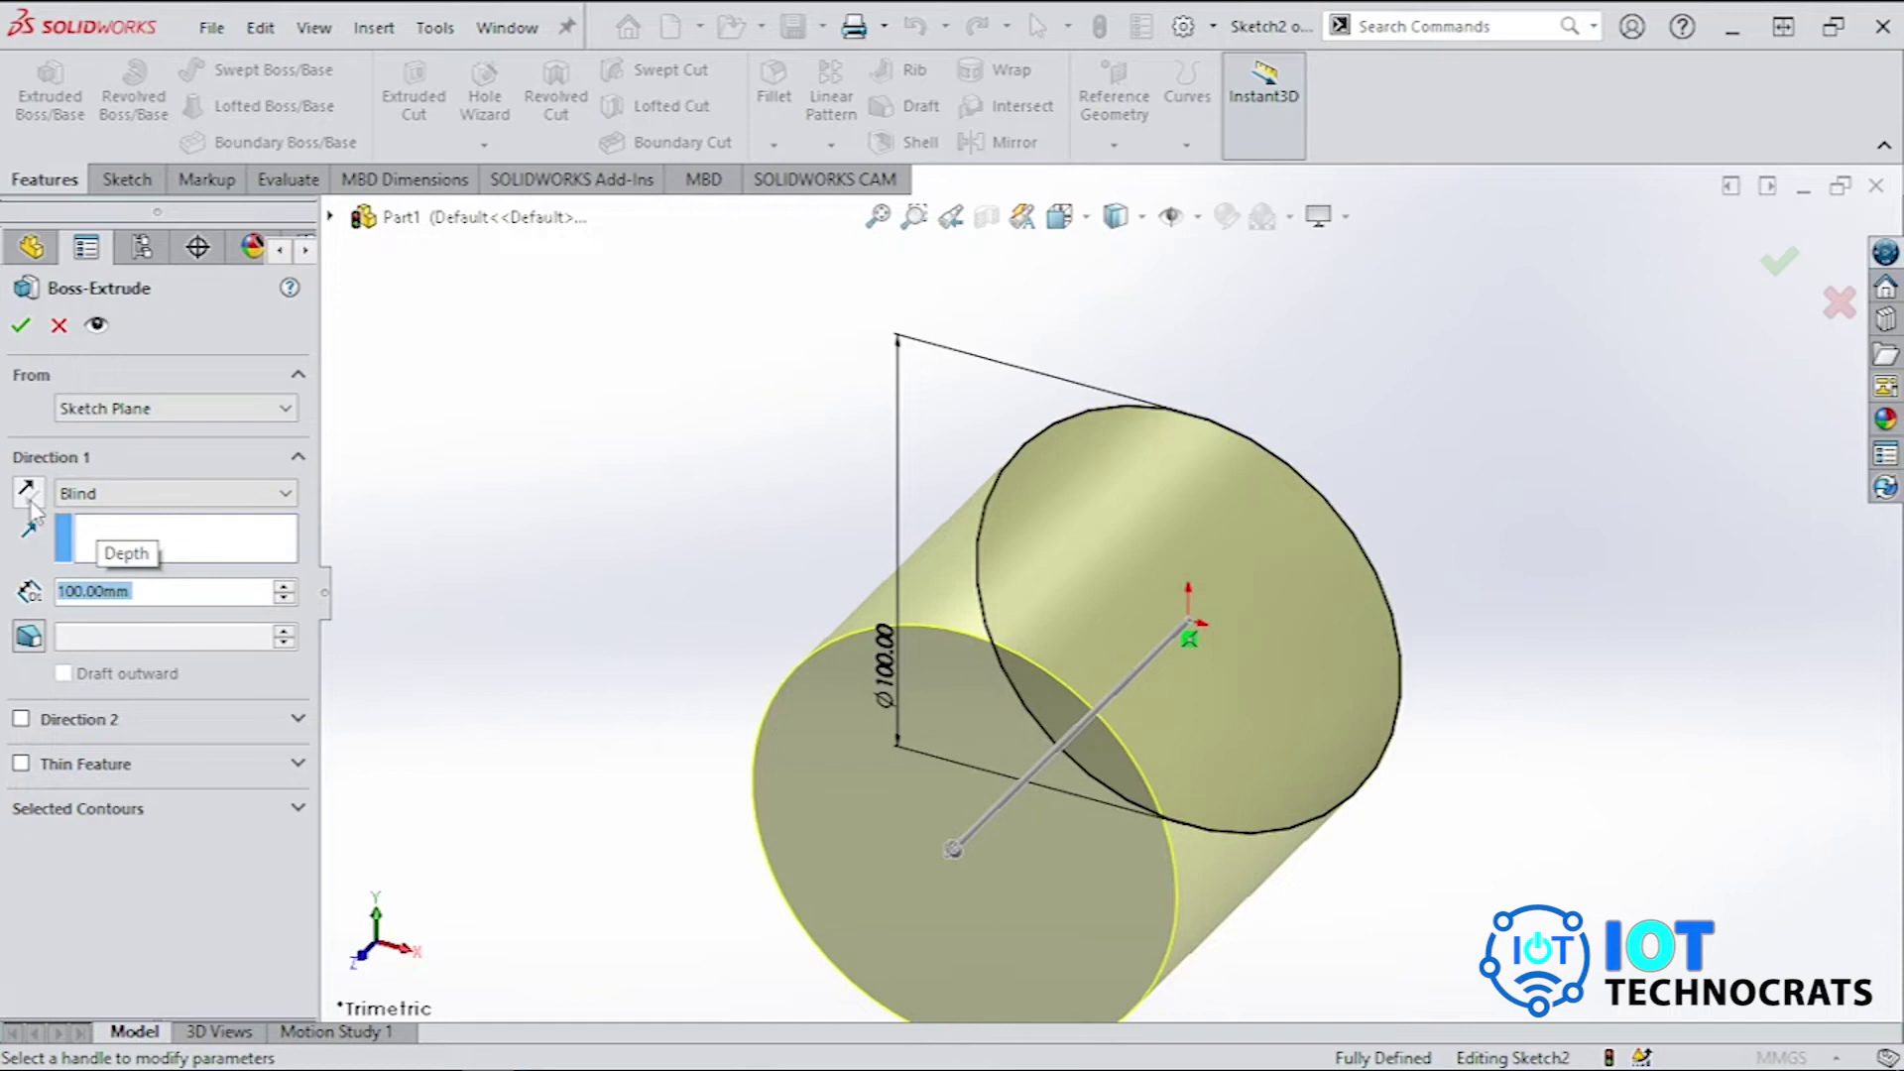
left_click(78, 592)
left_click(132, 592)
type("140")
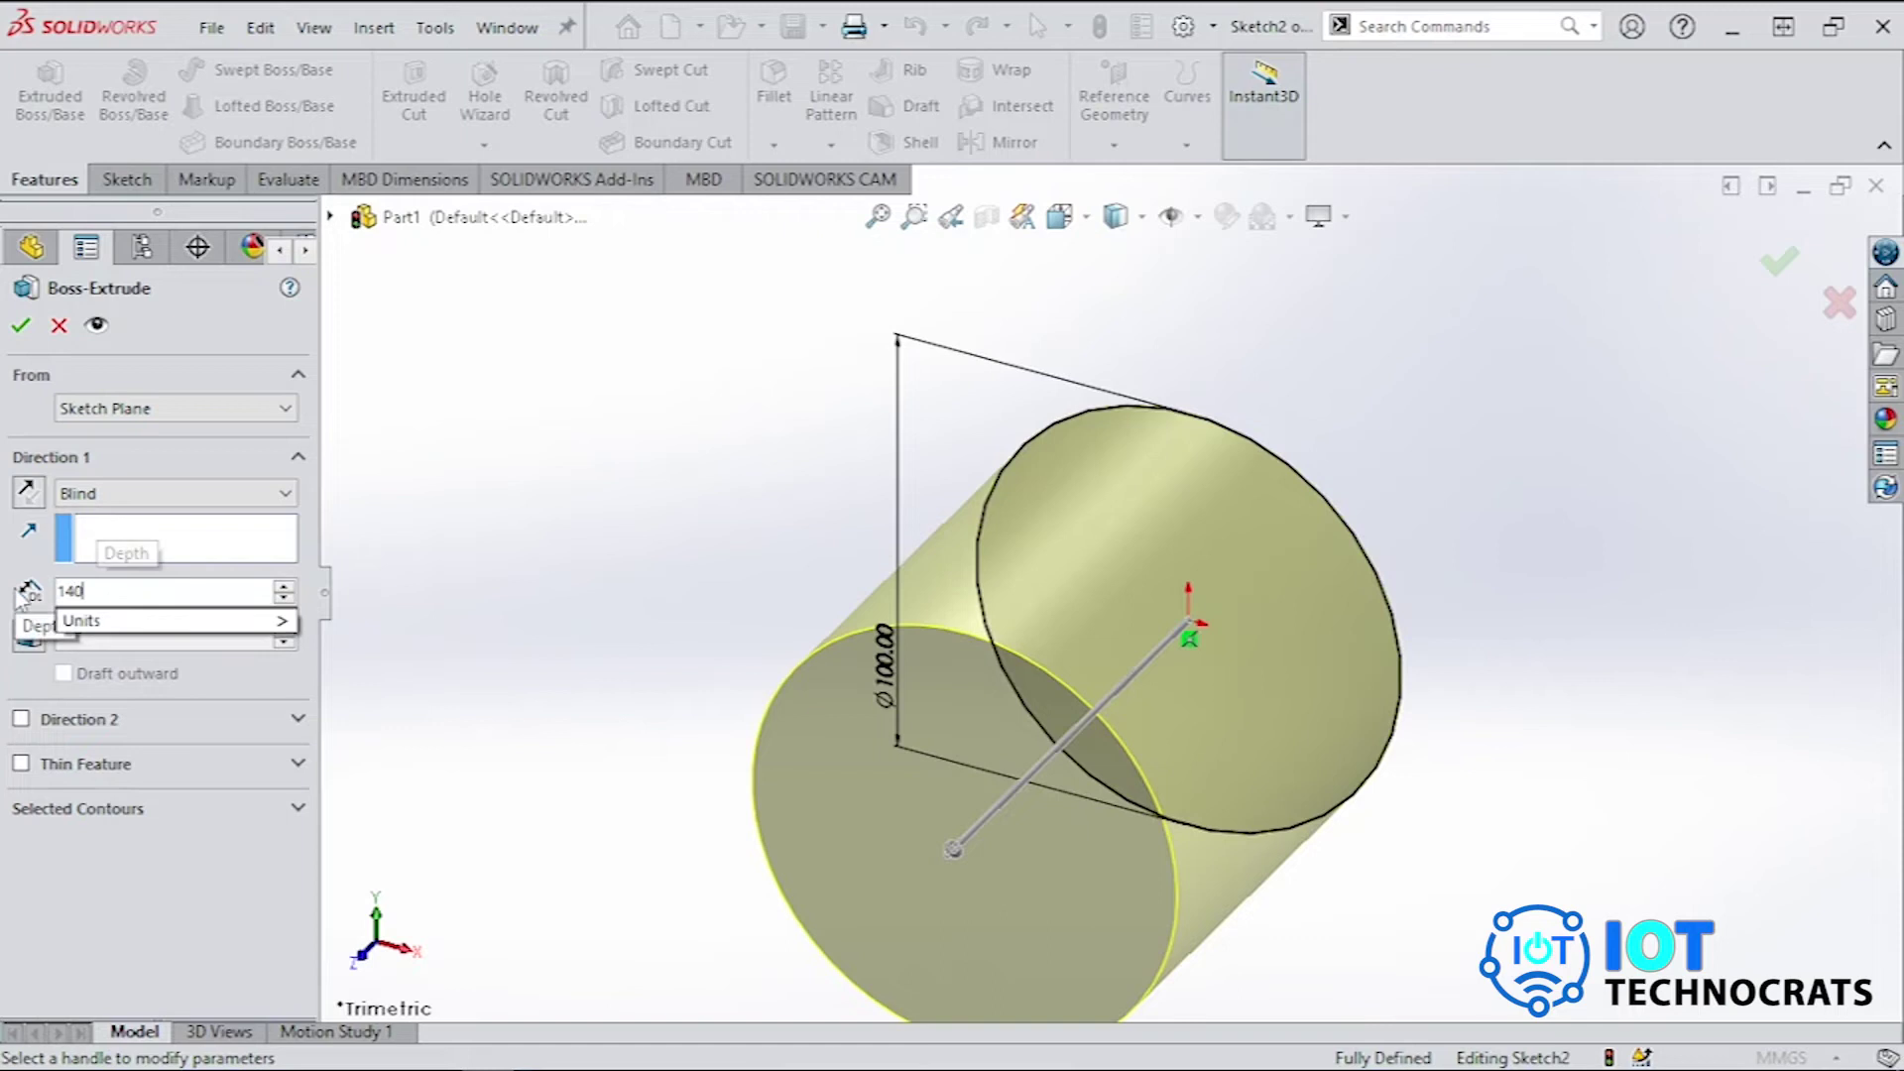
key("Return")
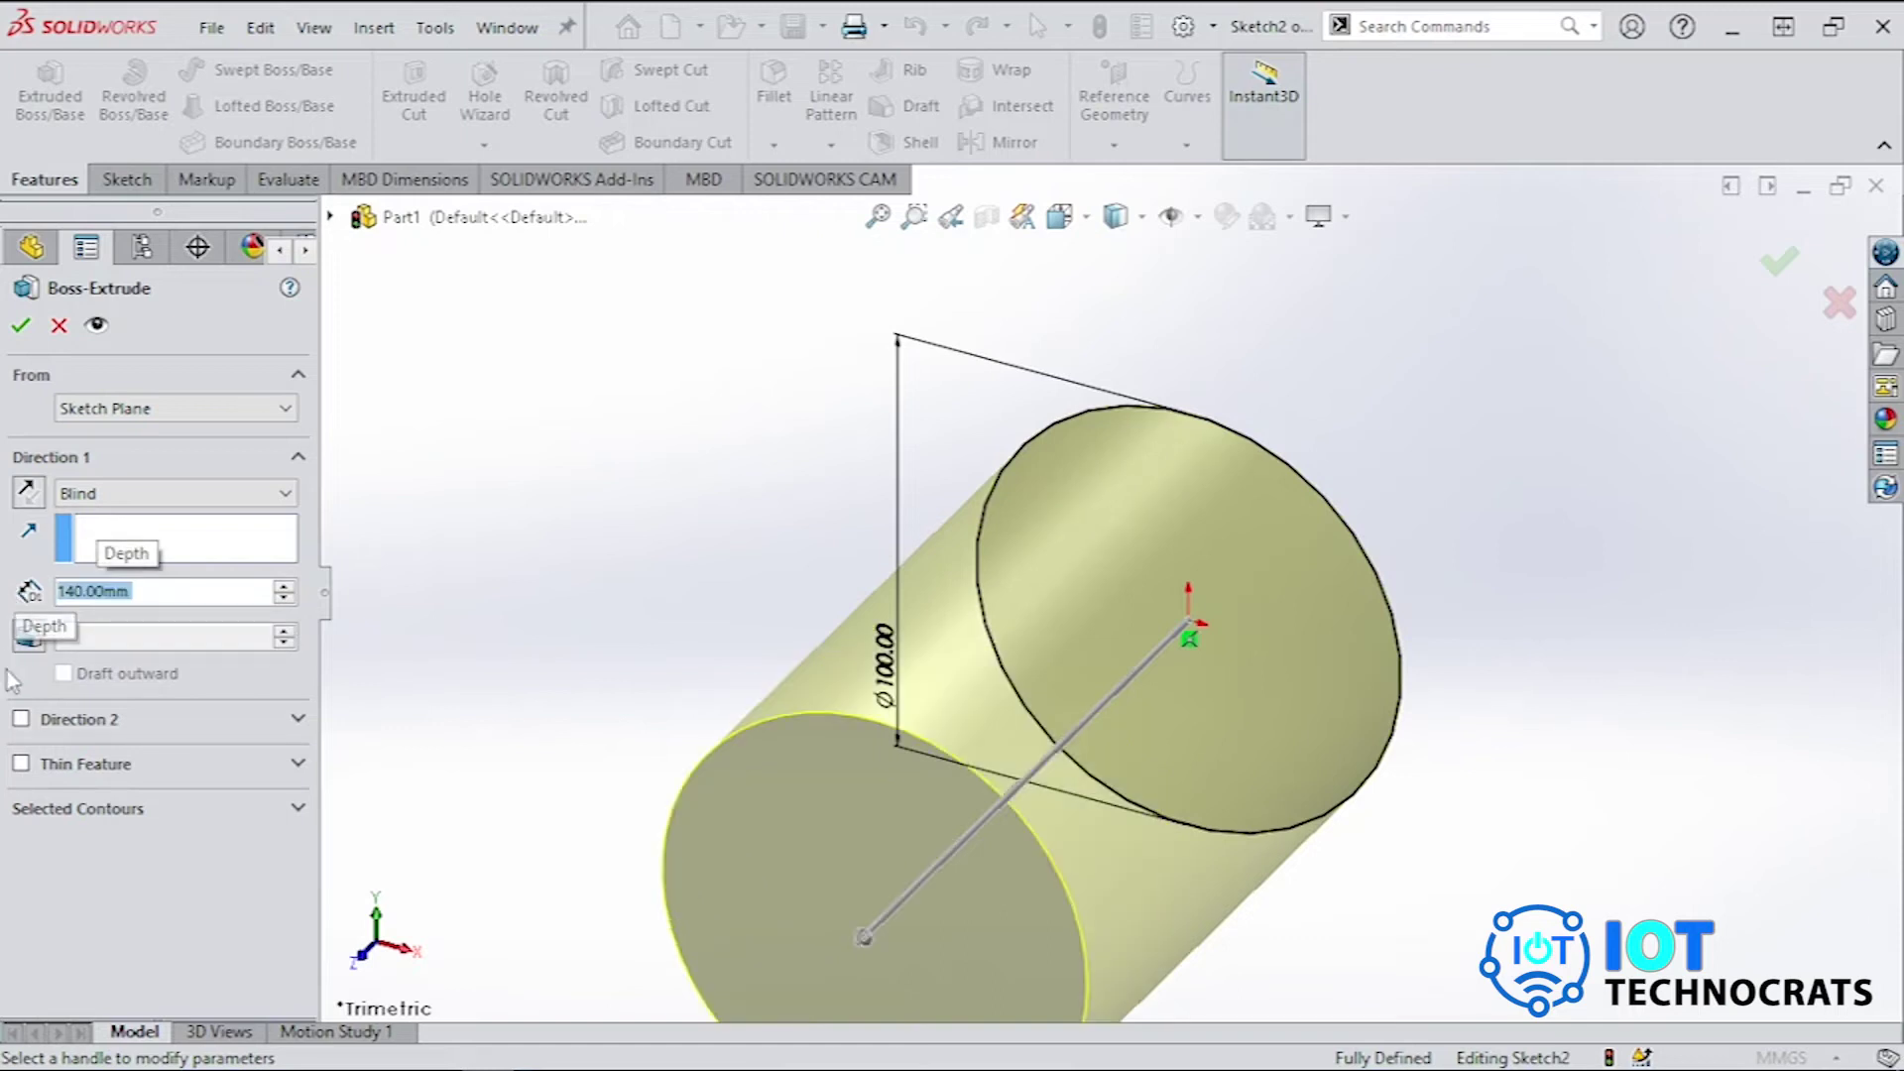
left_click(28, 491)
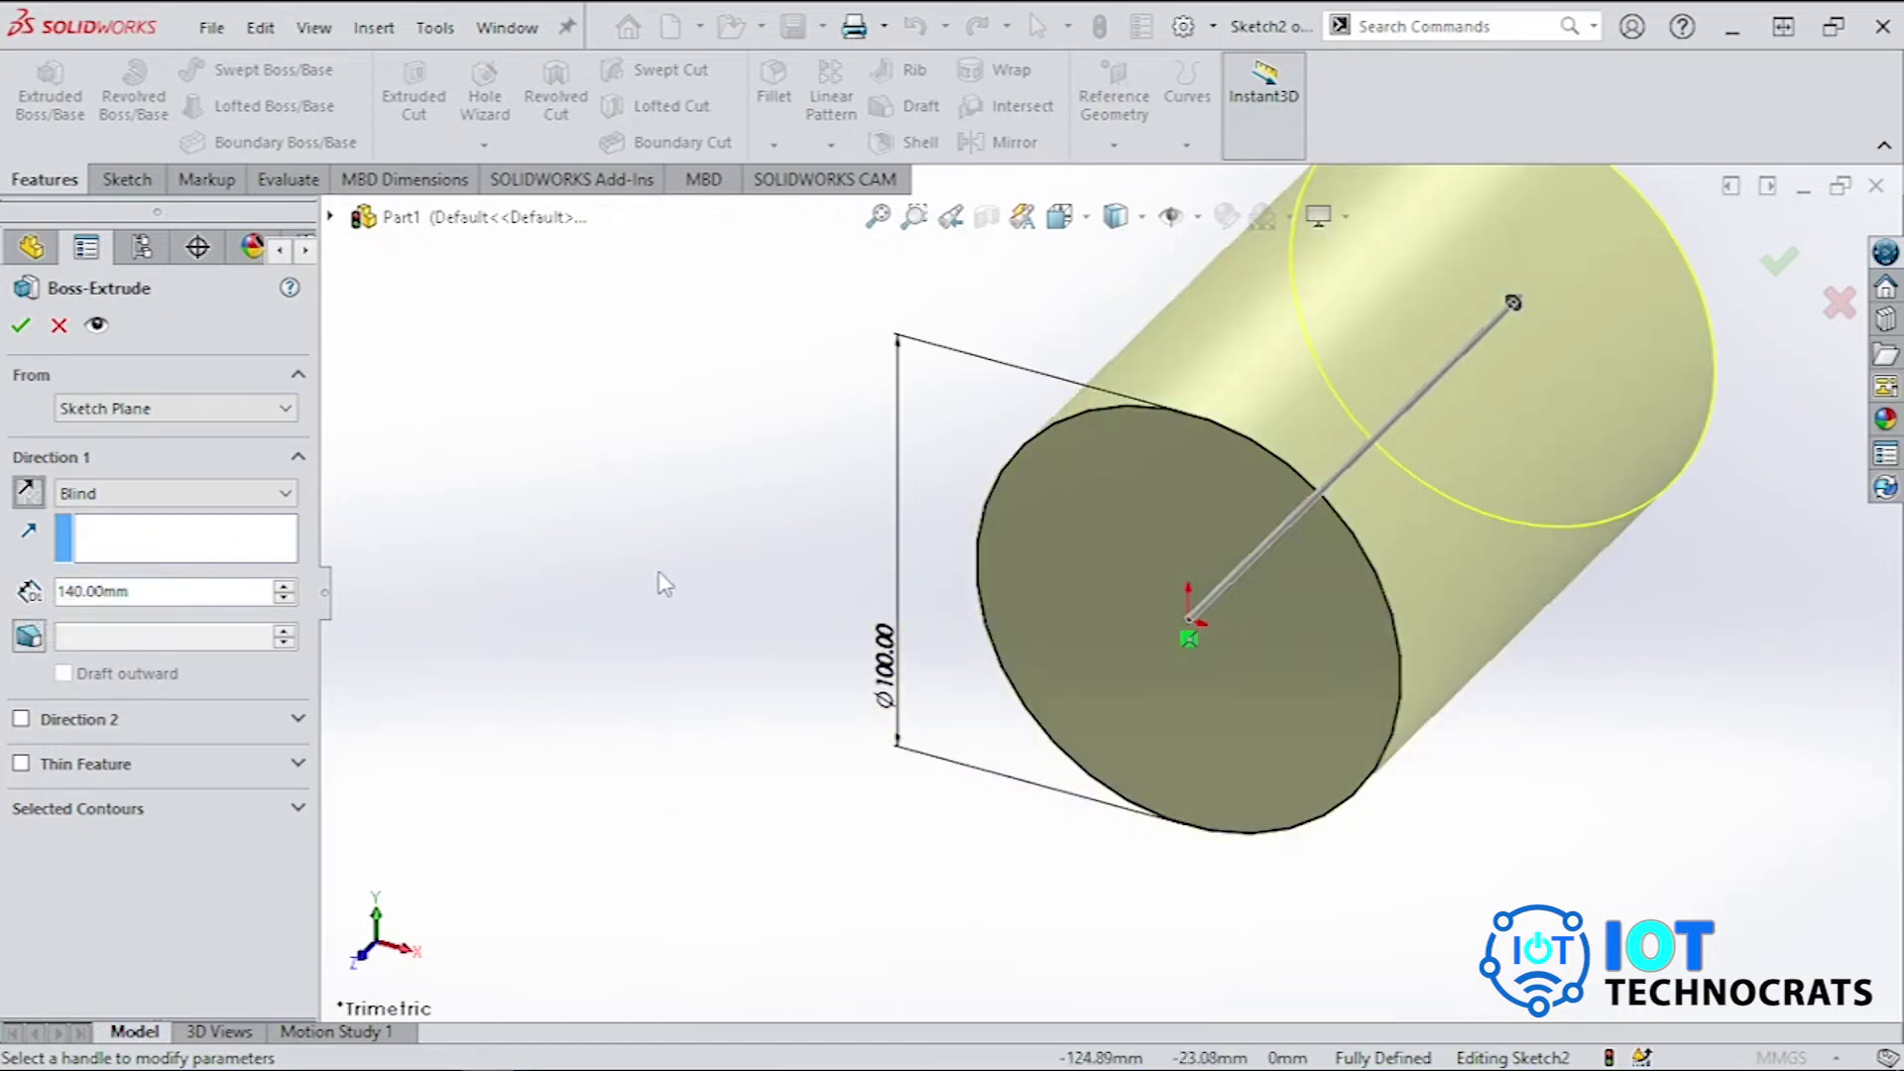
scroll(671, 581, "up", 3)
scroll(1222, 486, "down", 1)
left_click(21, 326)
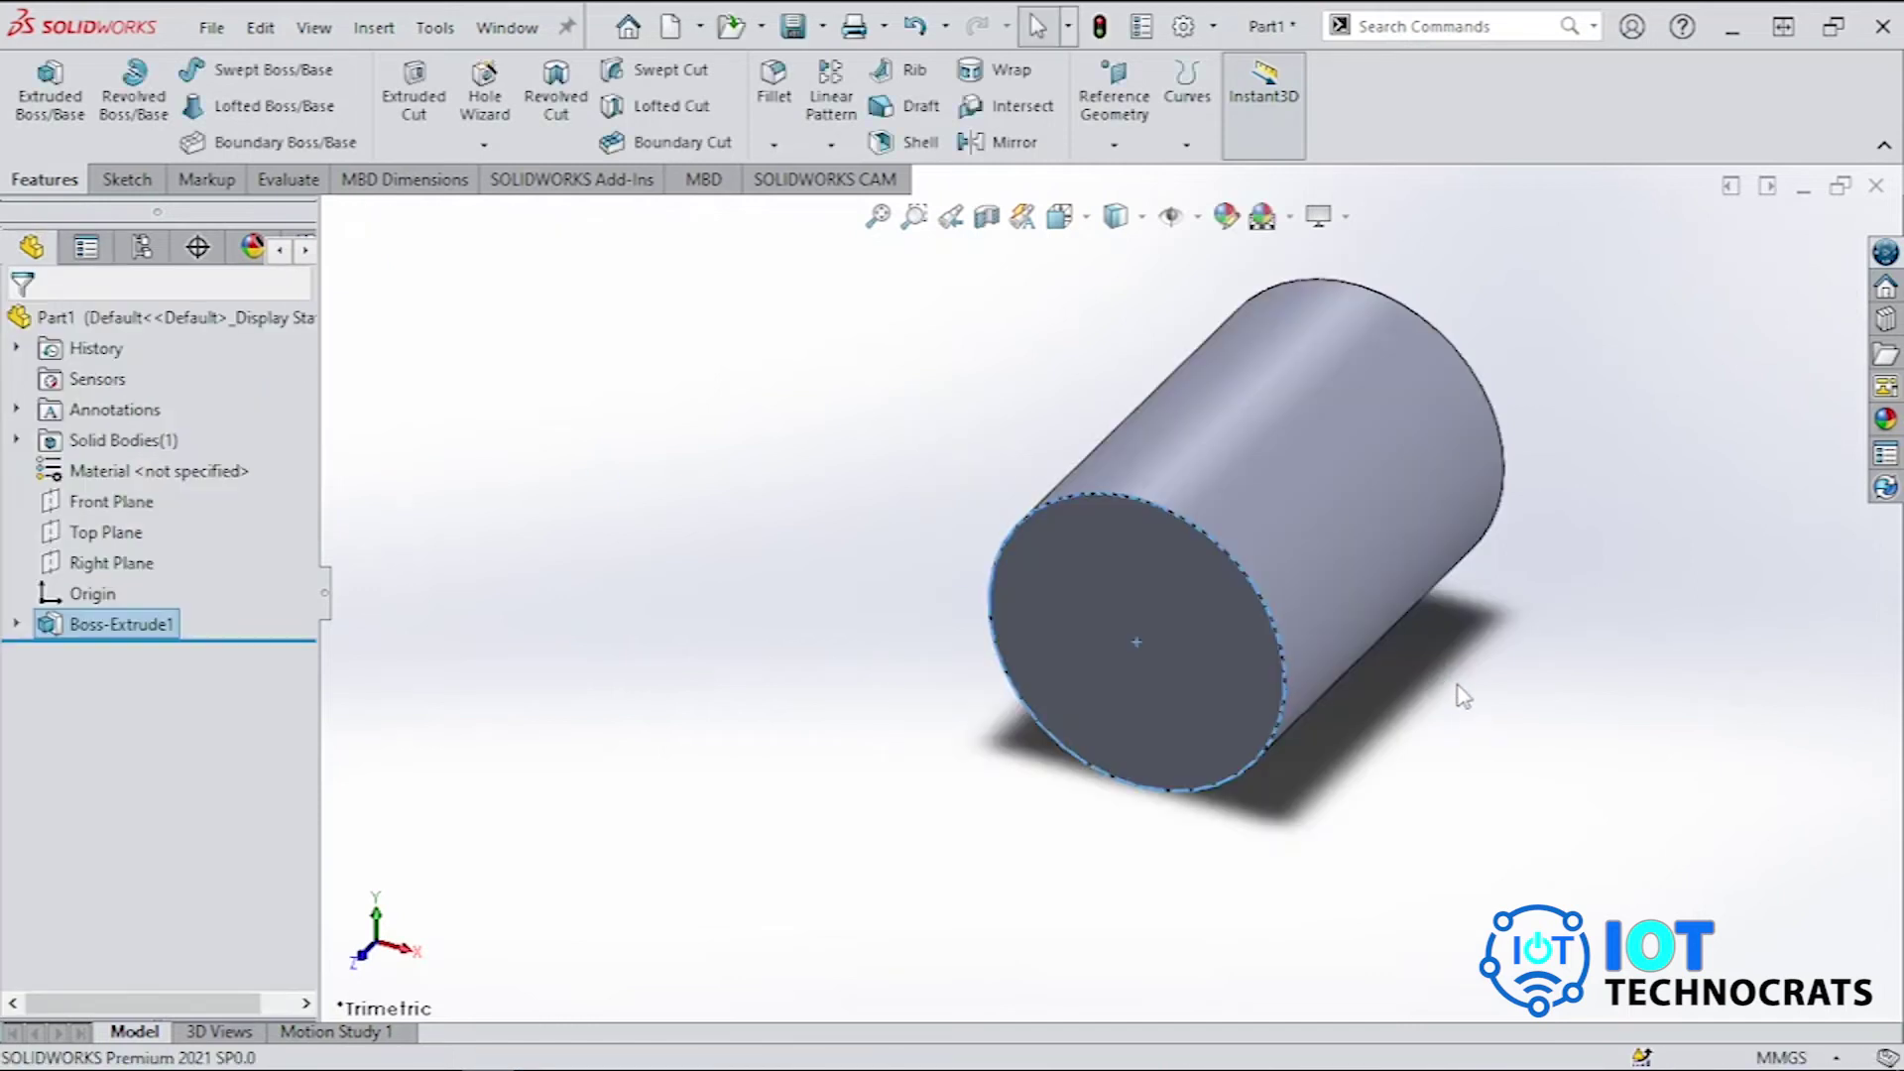
Orient the view normal to the cylinder's front circular face and start a sketch on that face.
left_click(1127, 652)
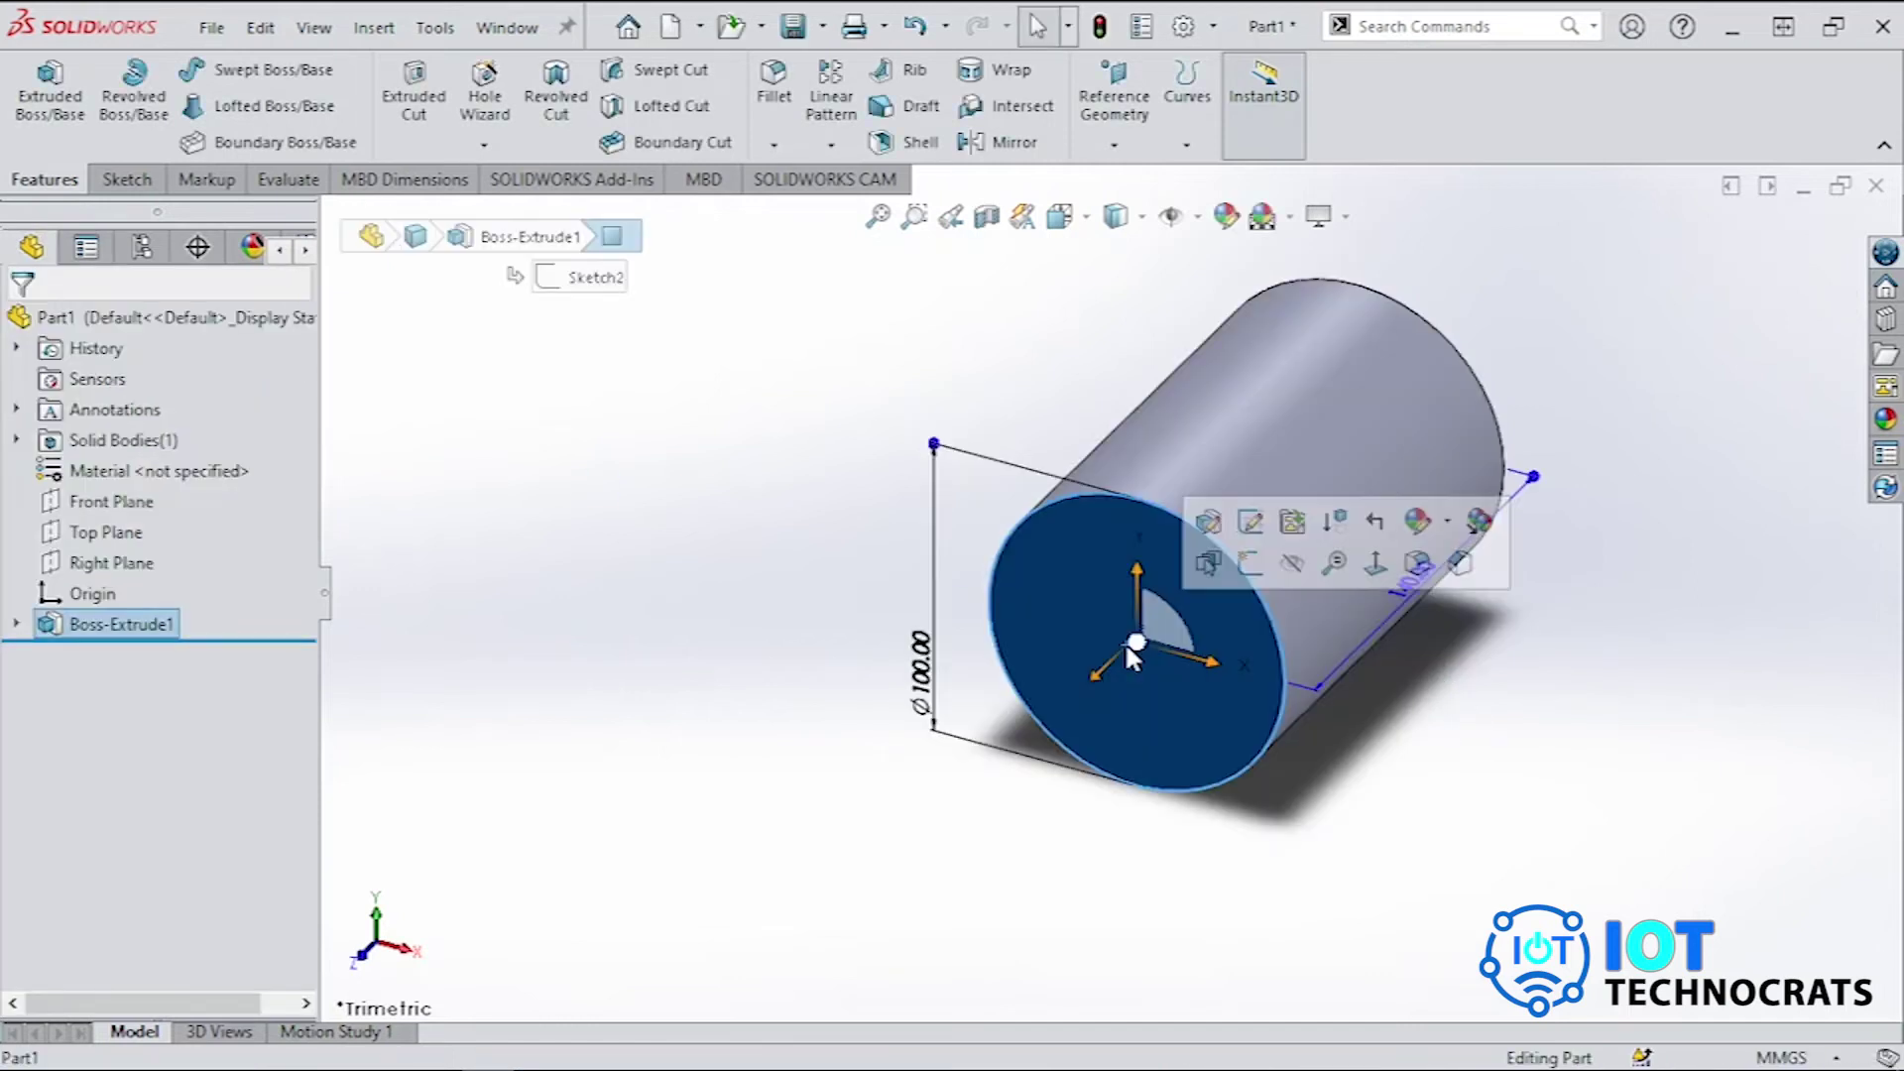
left_click(1251, 565)
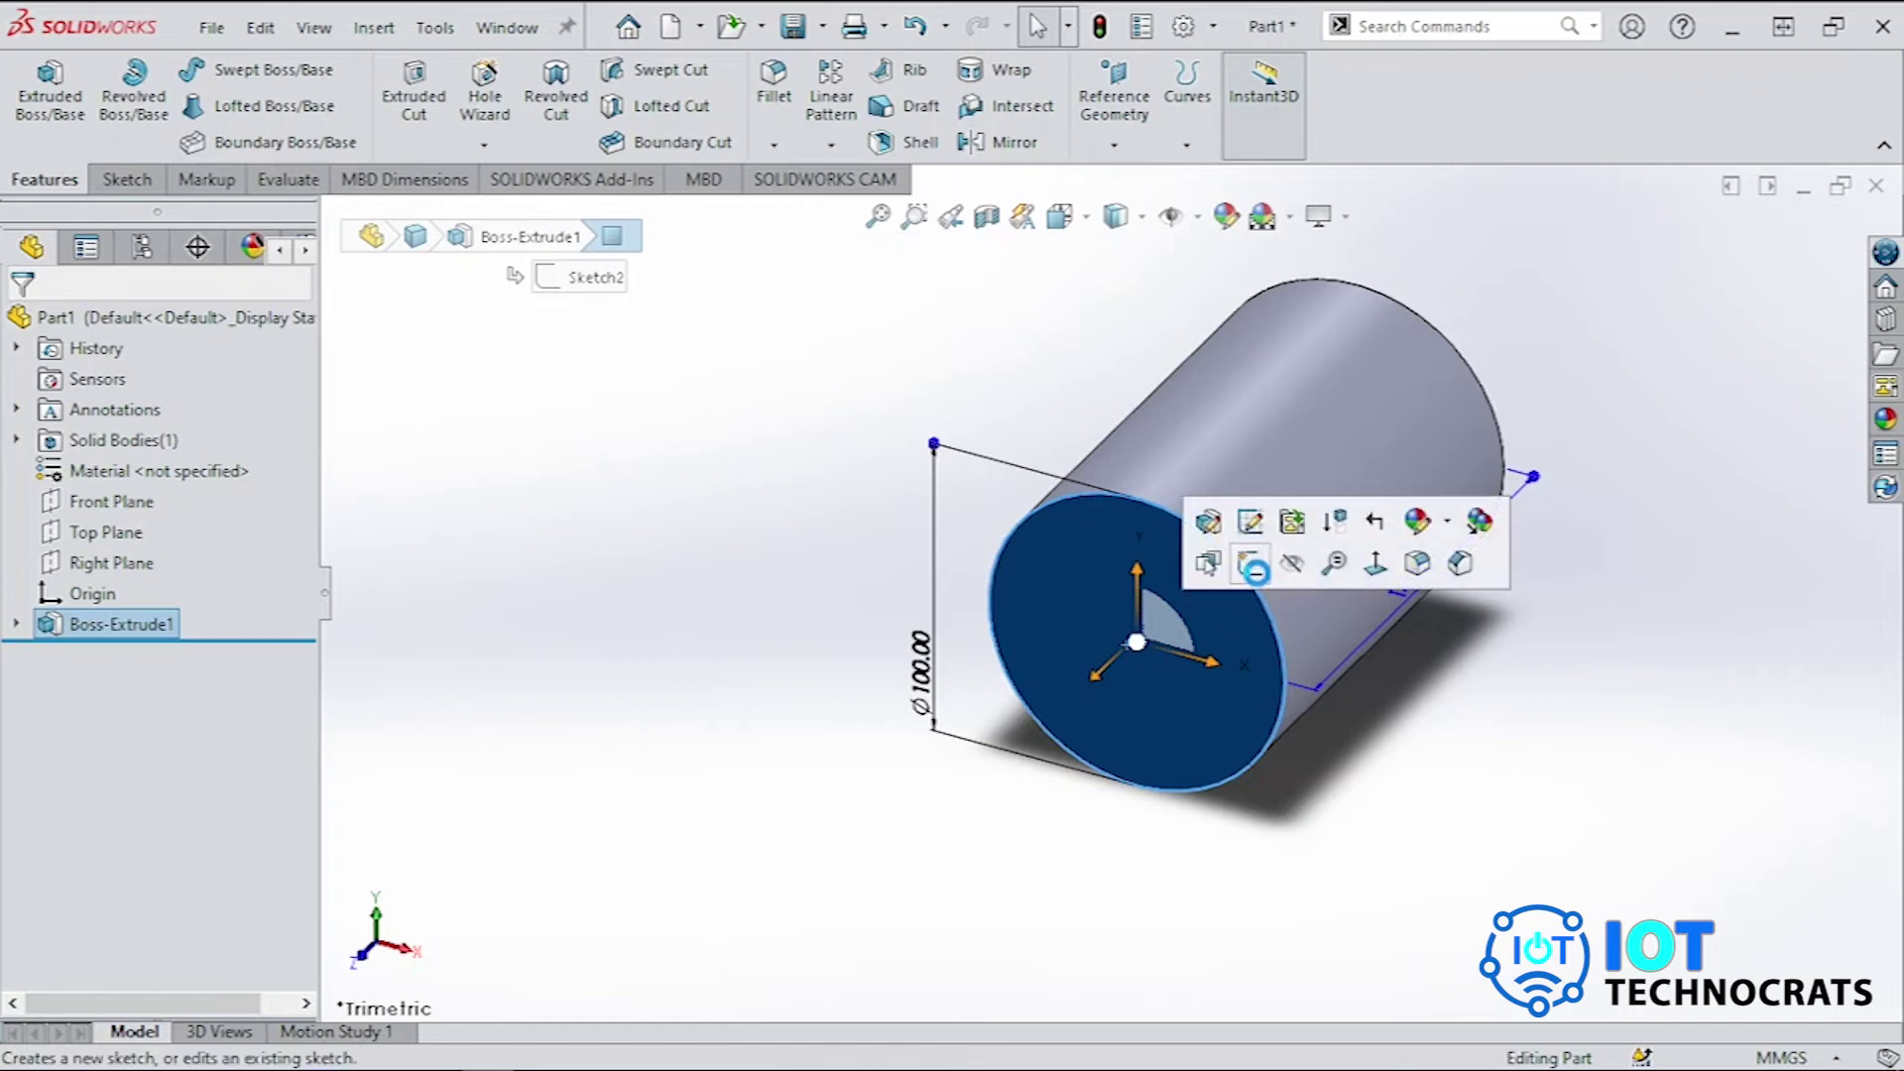
left_click(1377, 562)
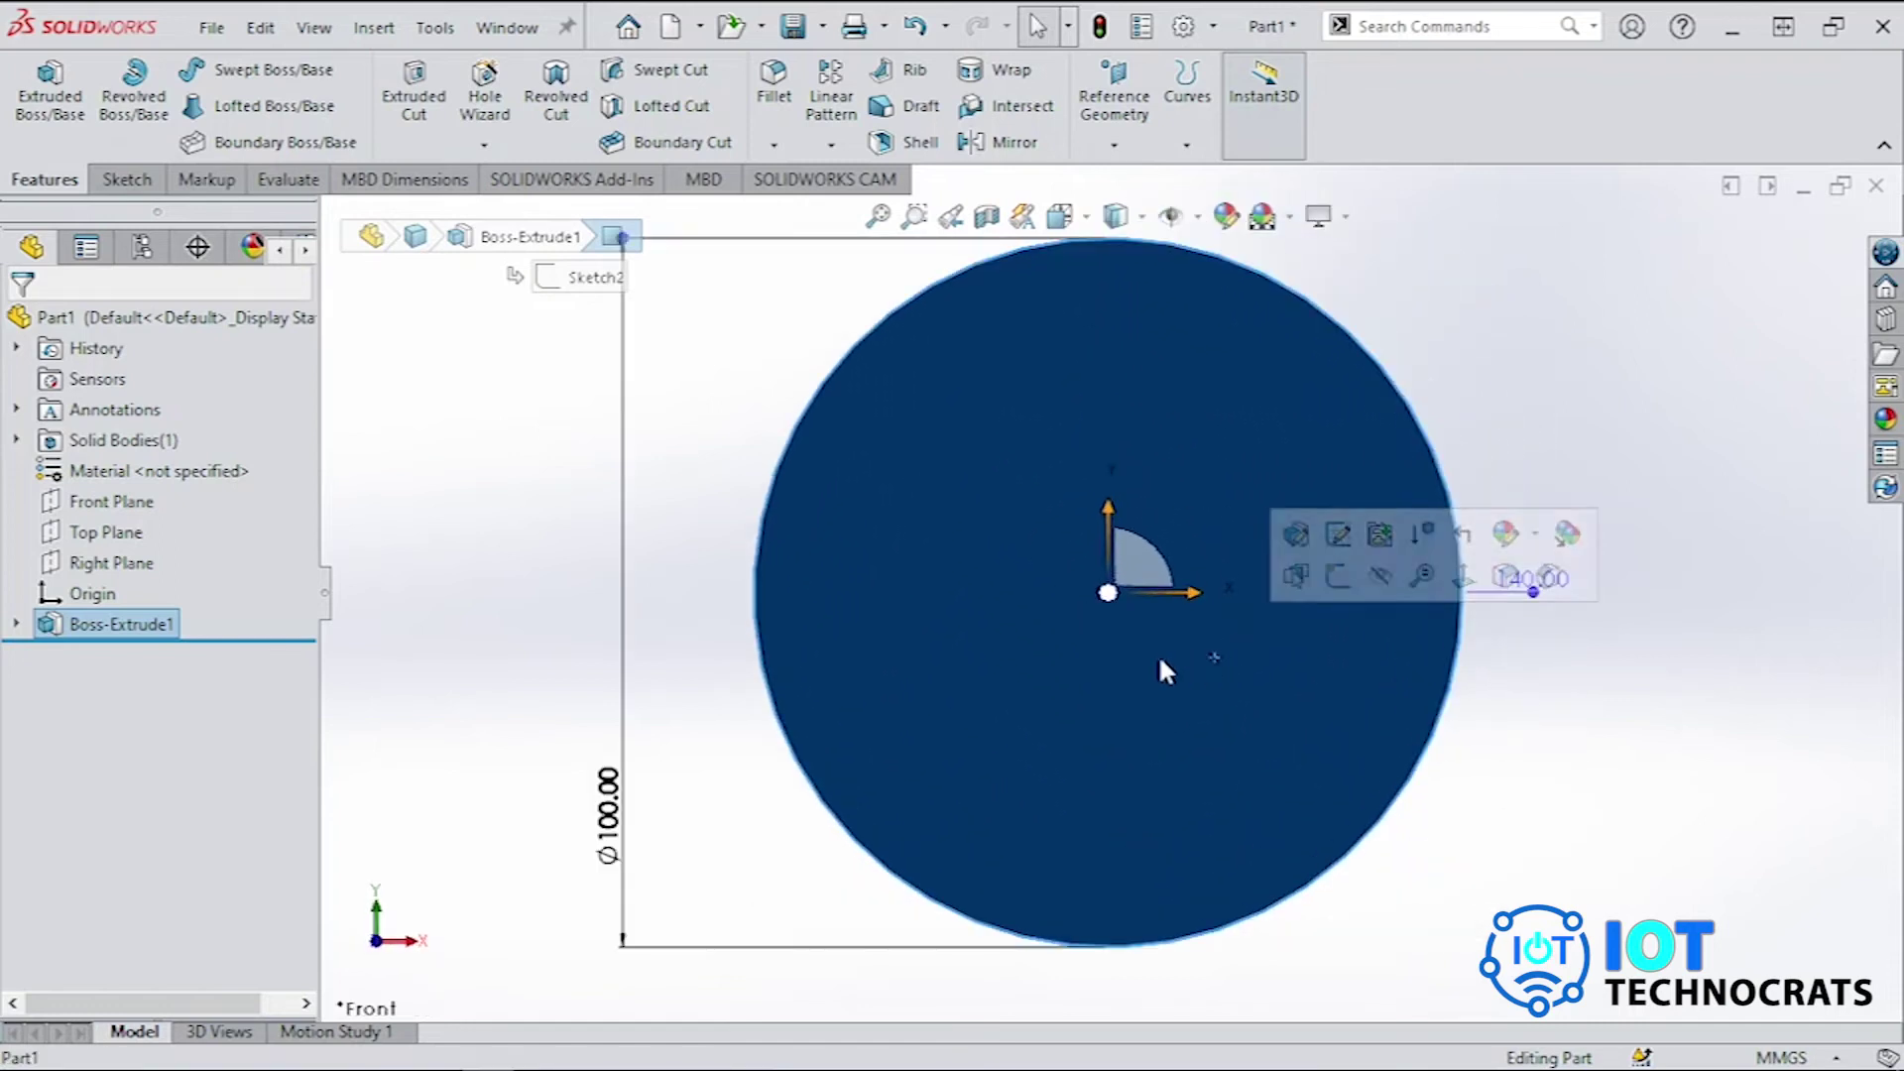
right_click(1063, 645)
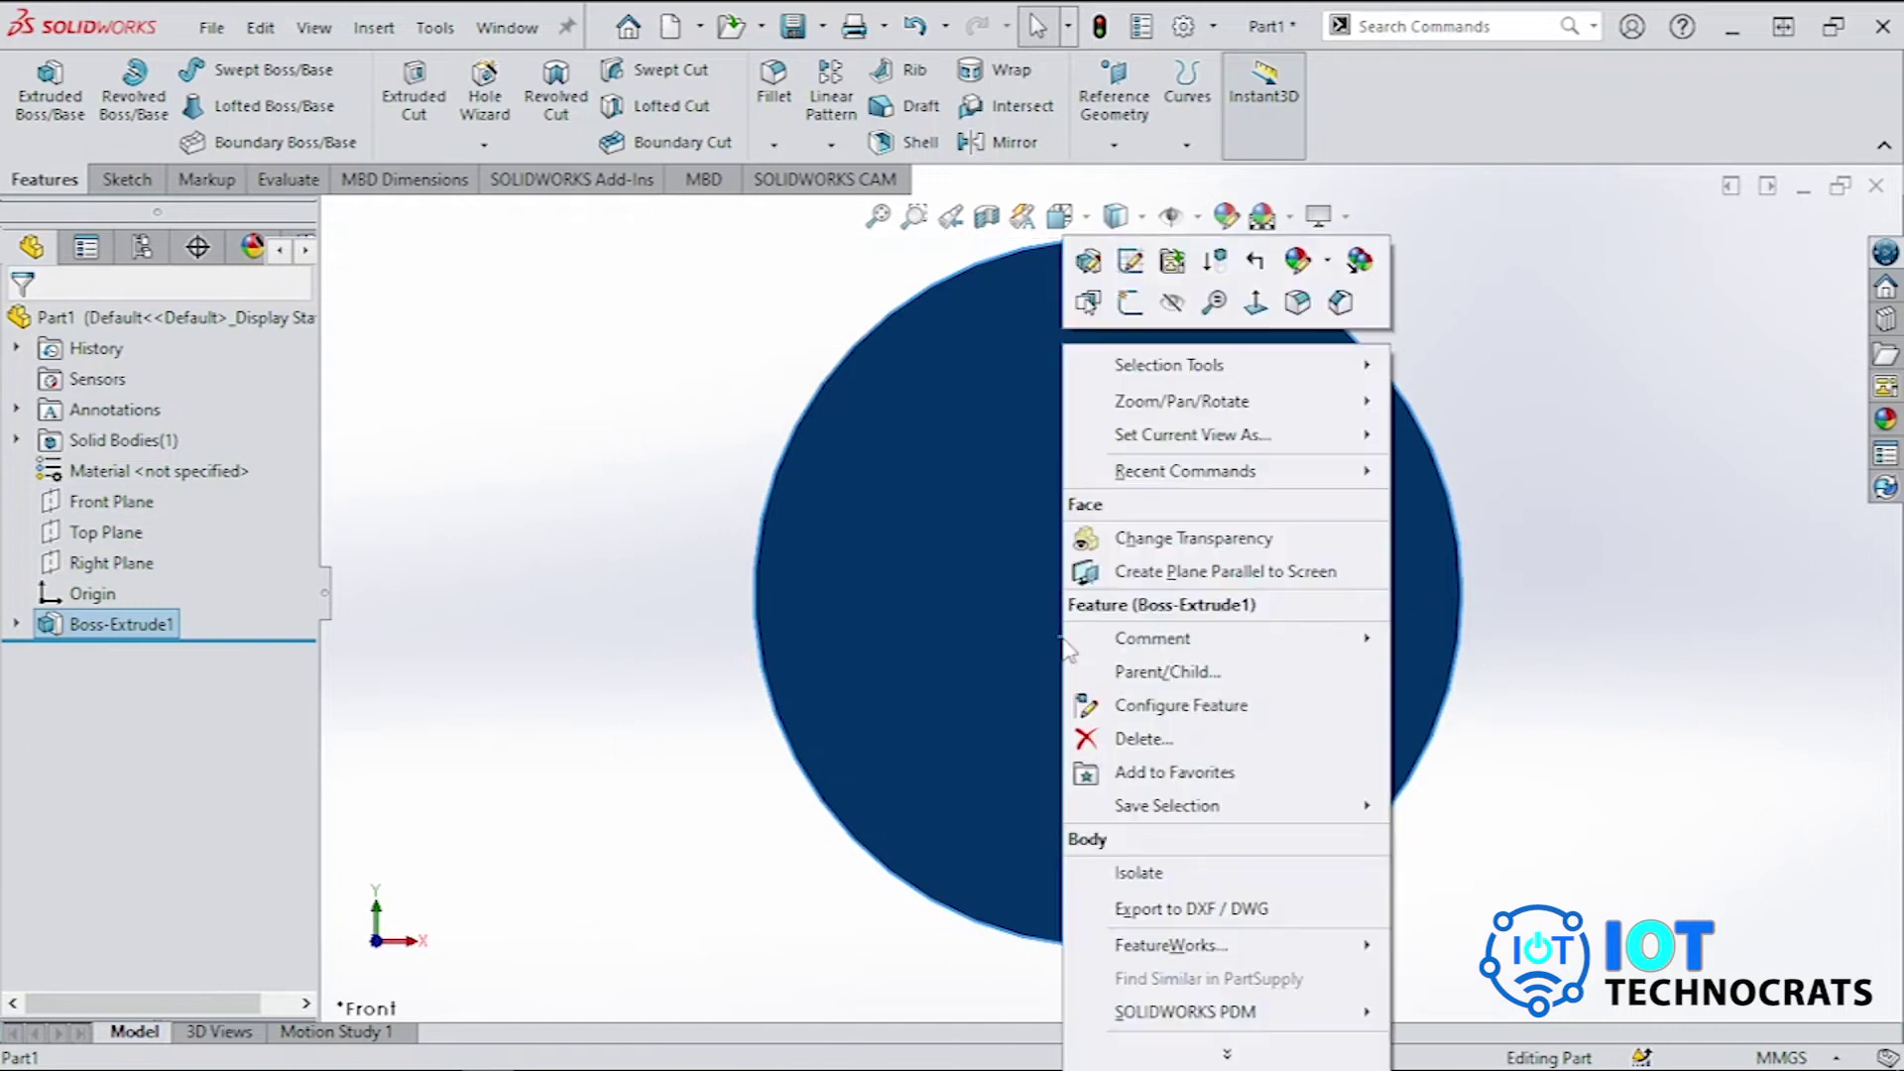
left_click(1129, 301)
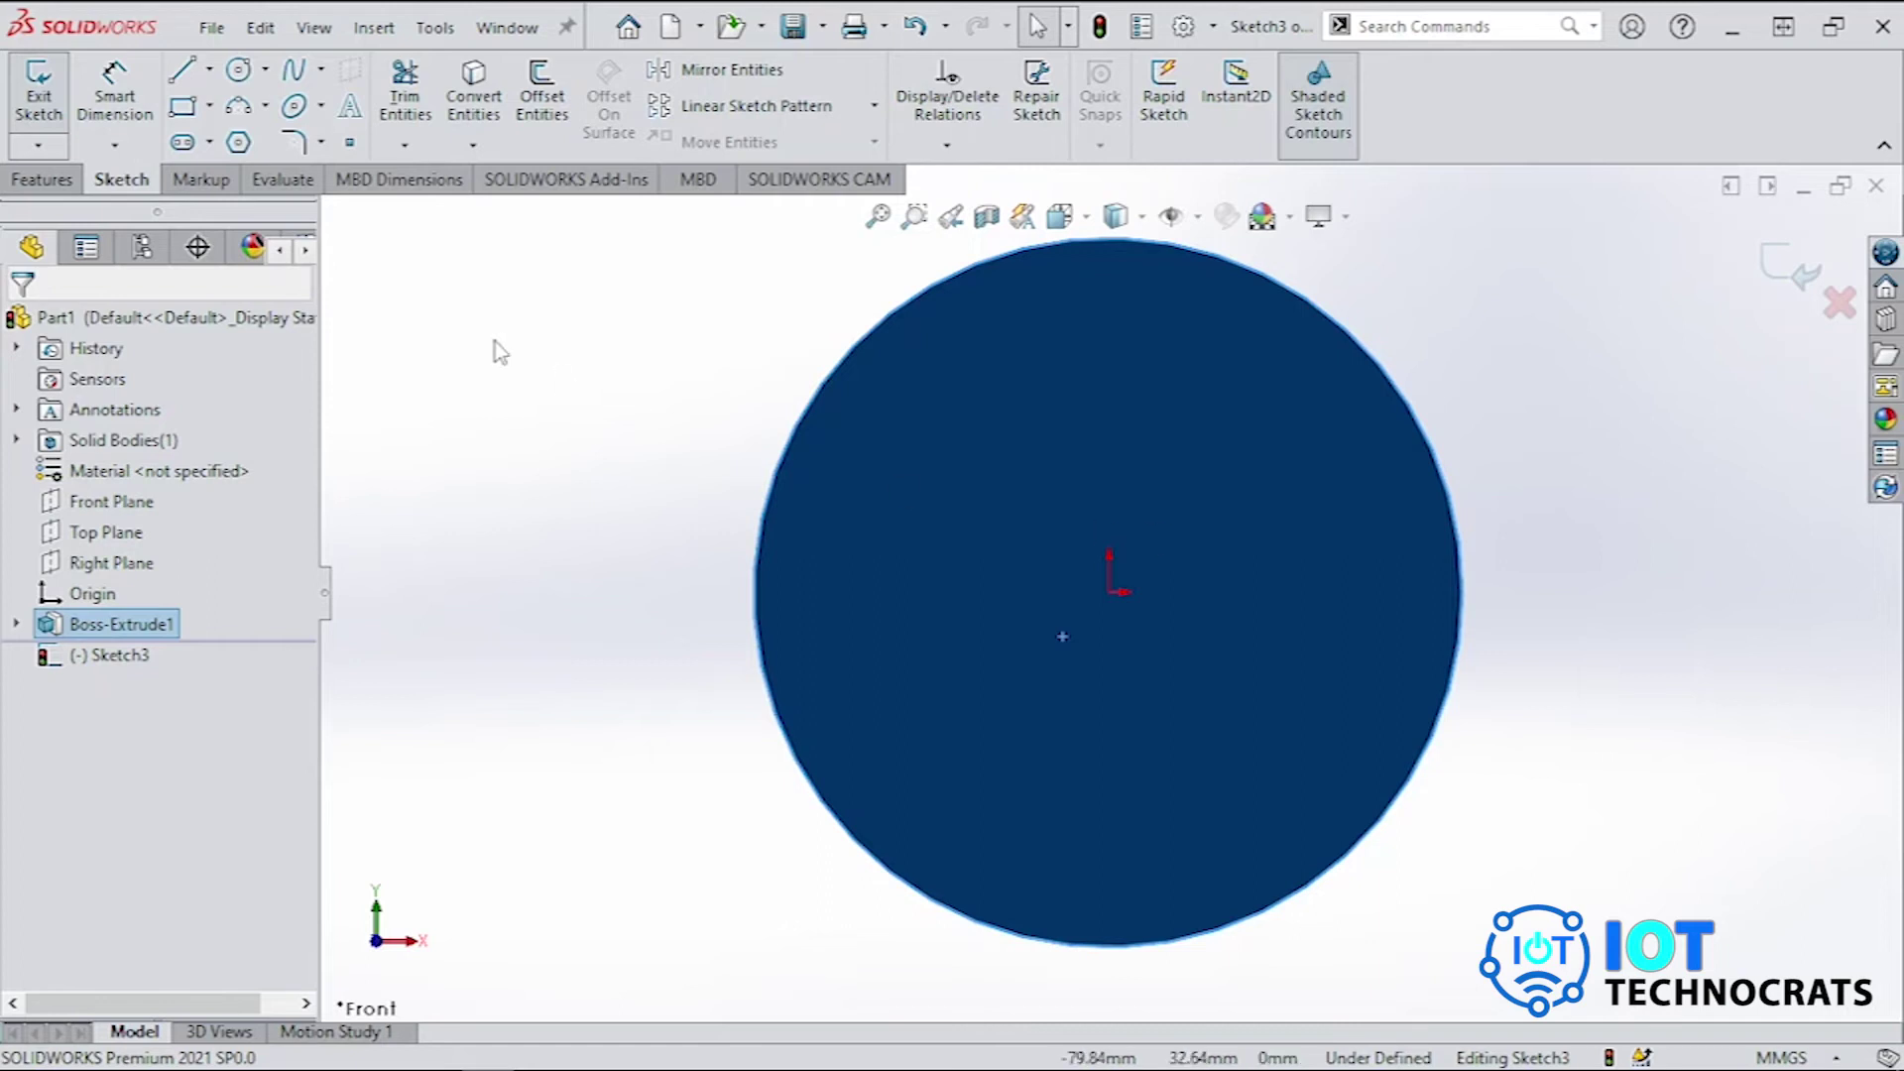
Draw a circle of about 29 mm radius on the face, centred on the origin.
left_click(238, 69)
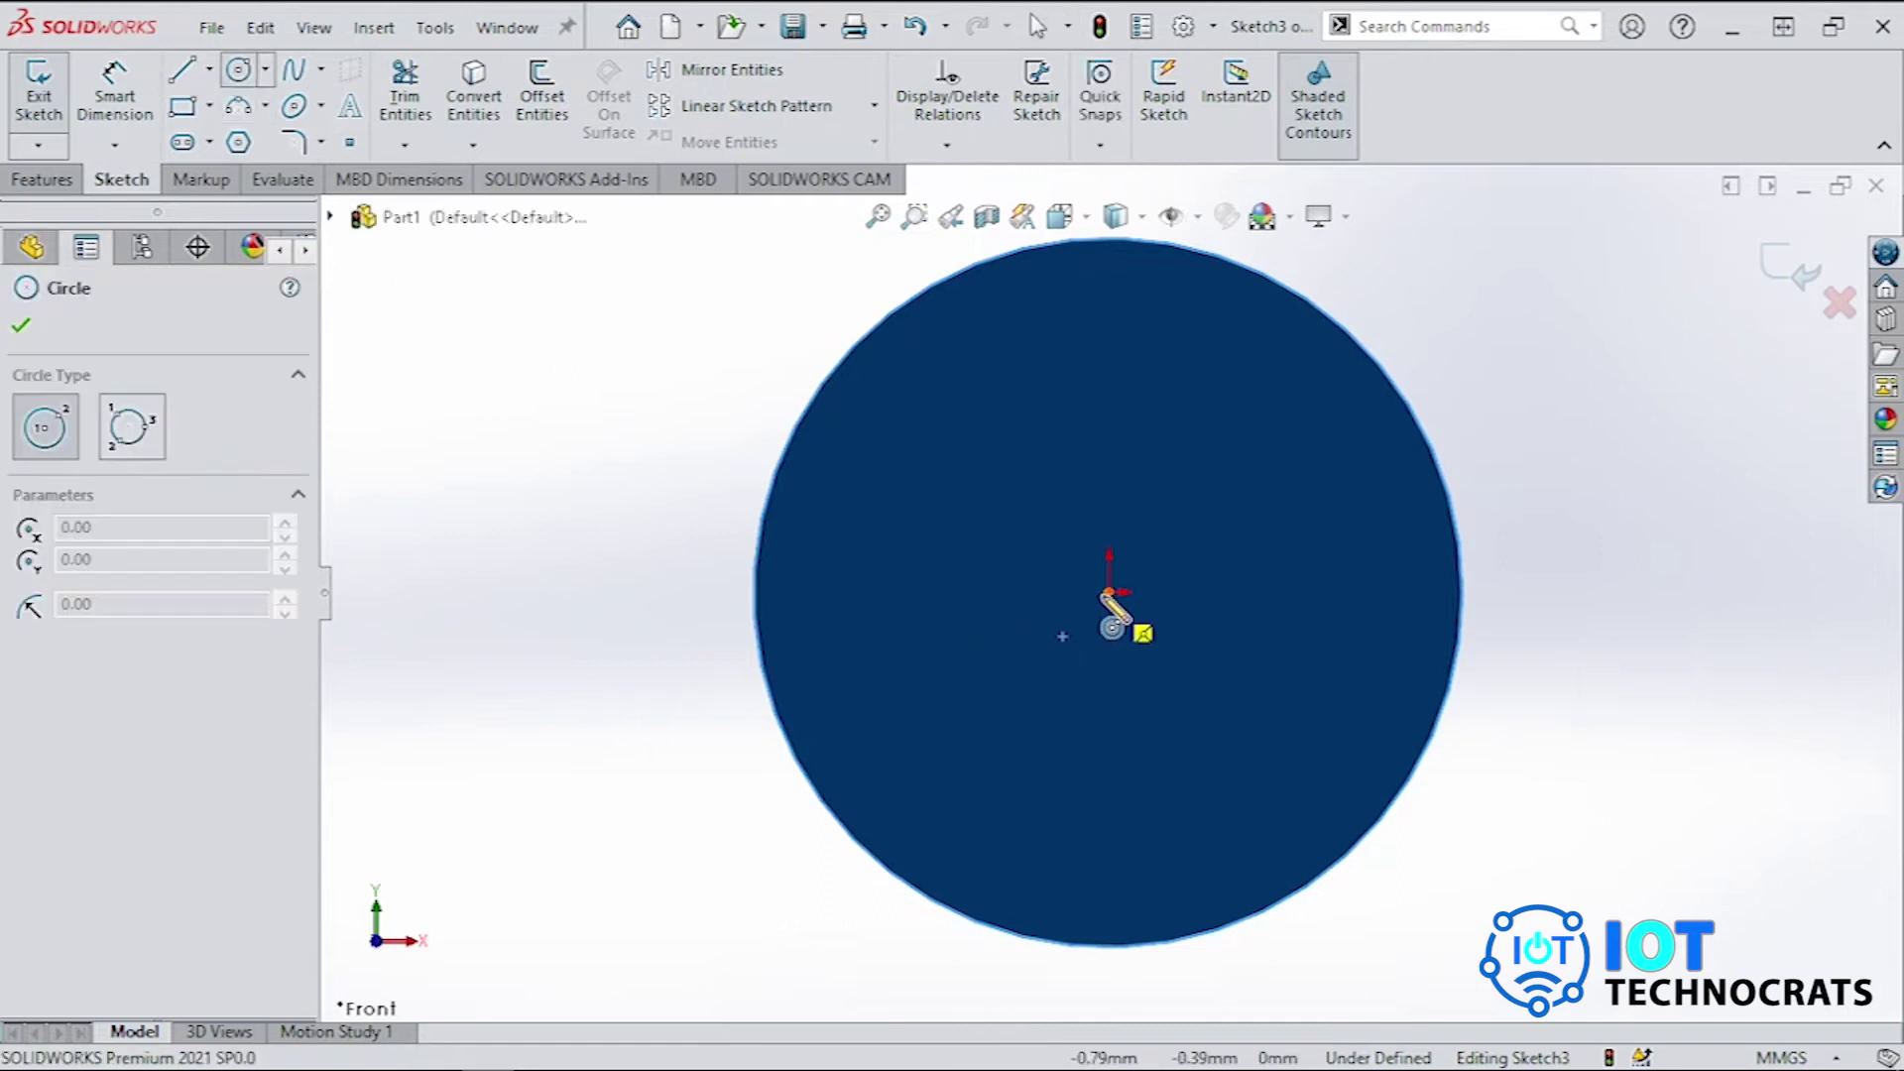
left_click(1110, 593)
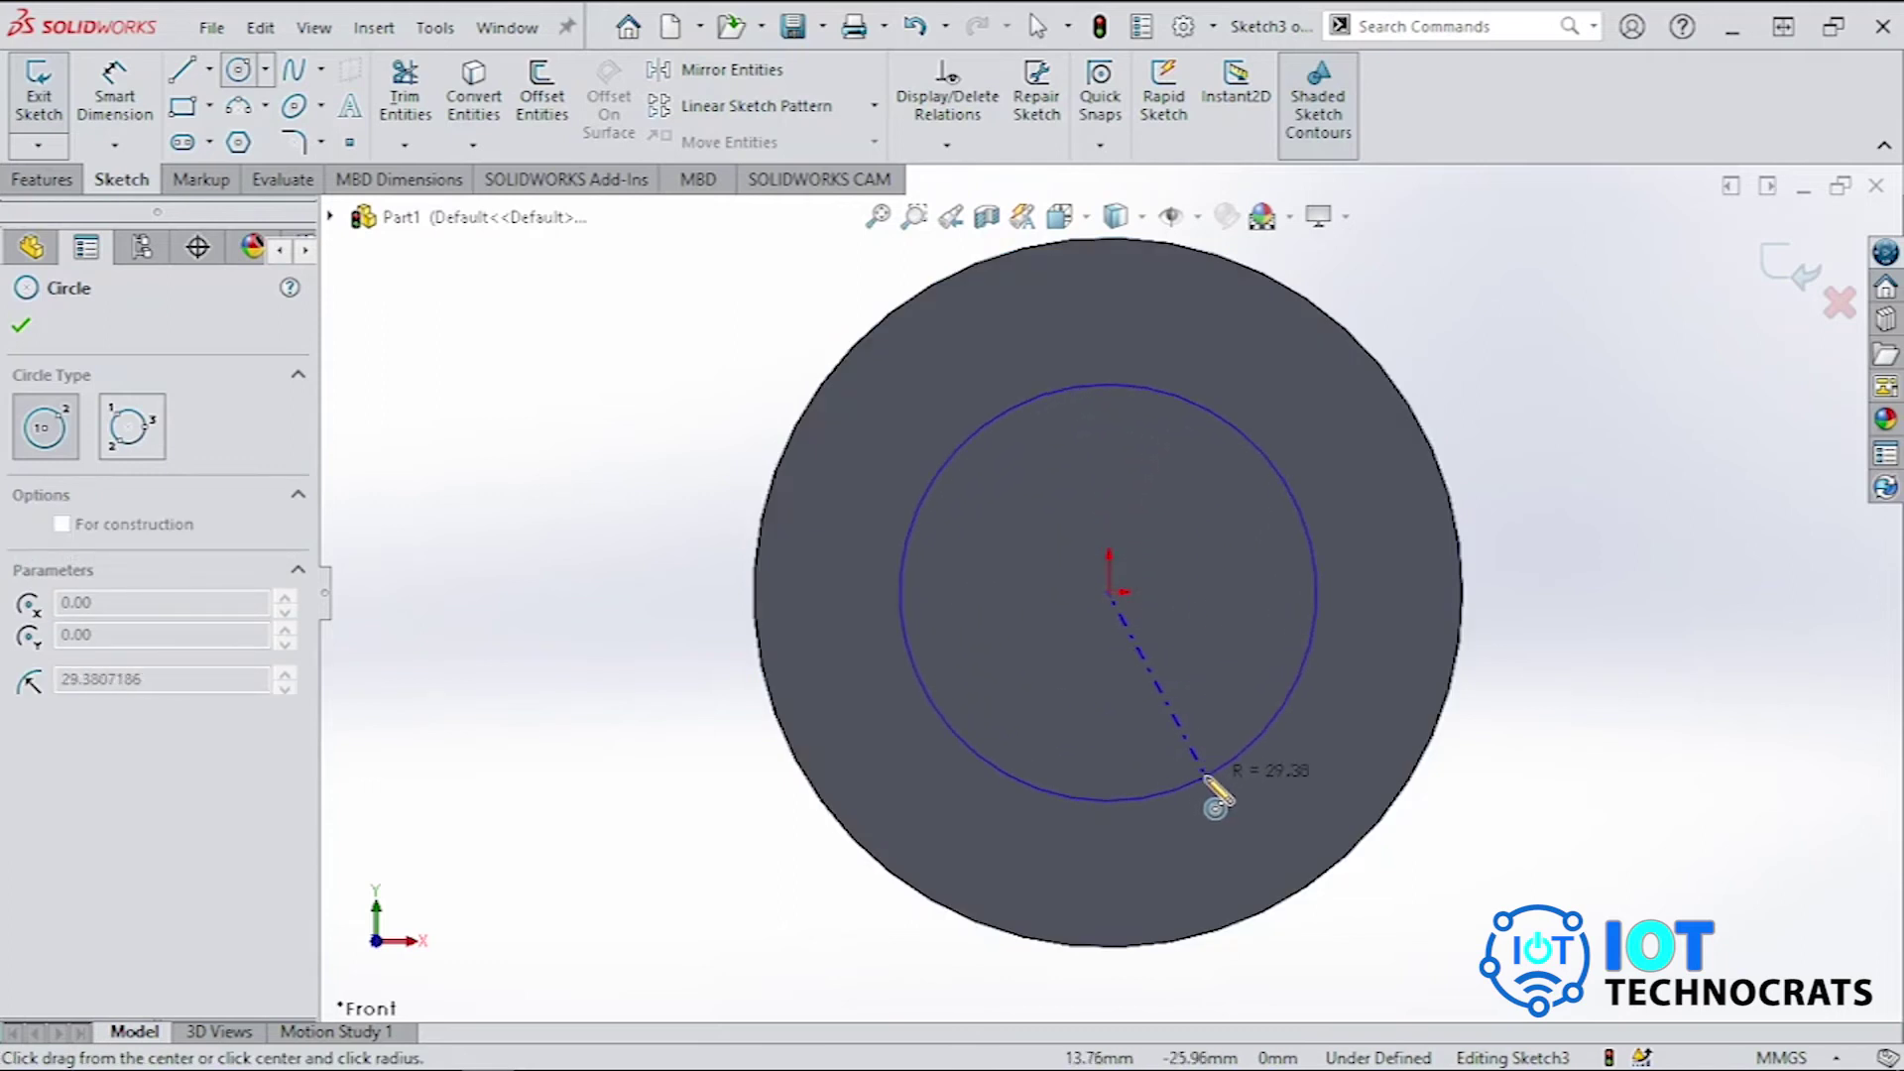
left_click(1208, 781)
key("Escape")
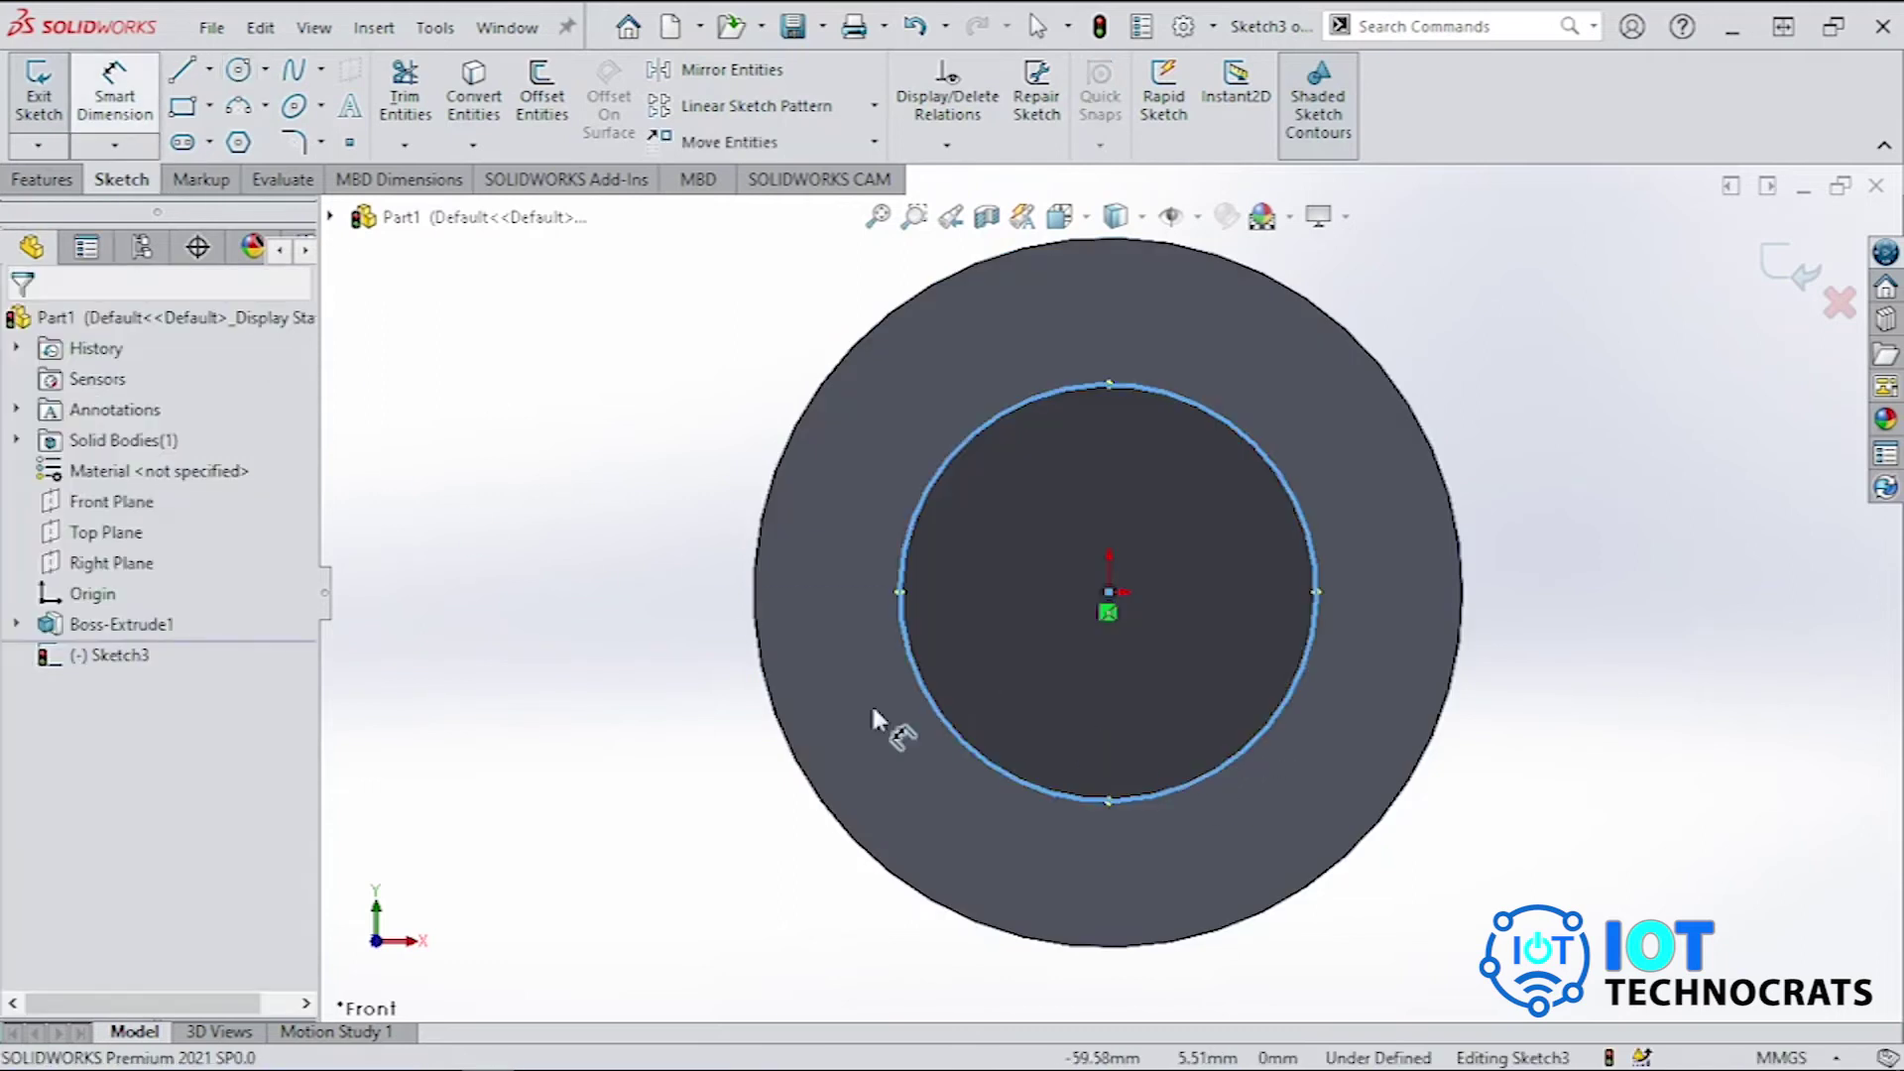
Dimension the inner circle's diameter and set it to 60 mm.
key("Escape")
left_click(939, 716)
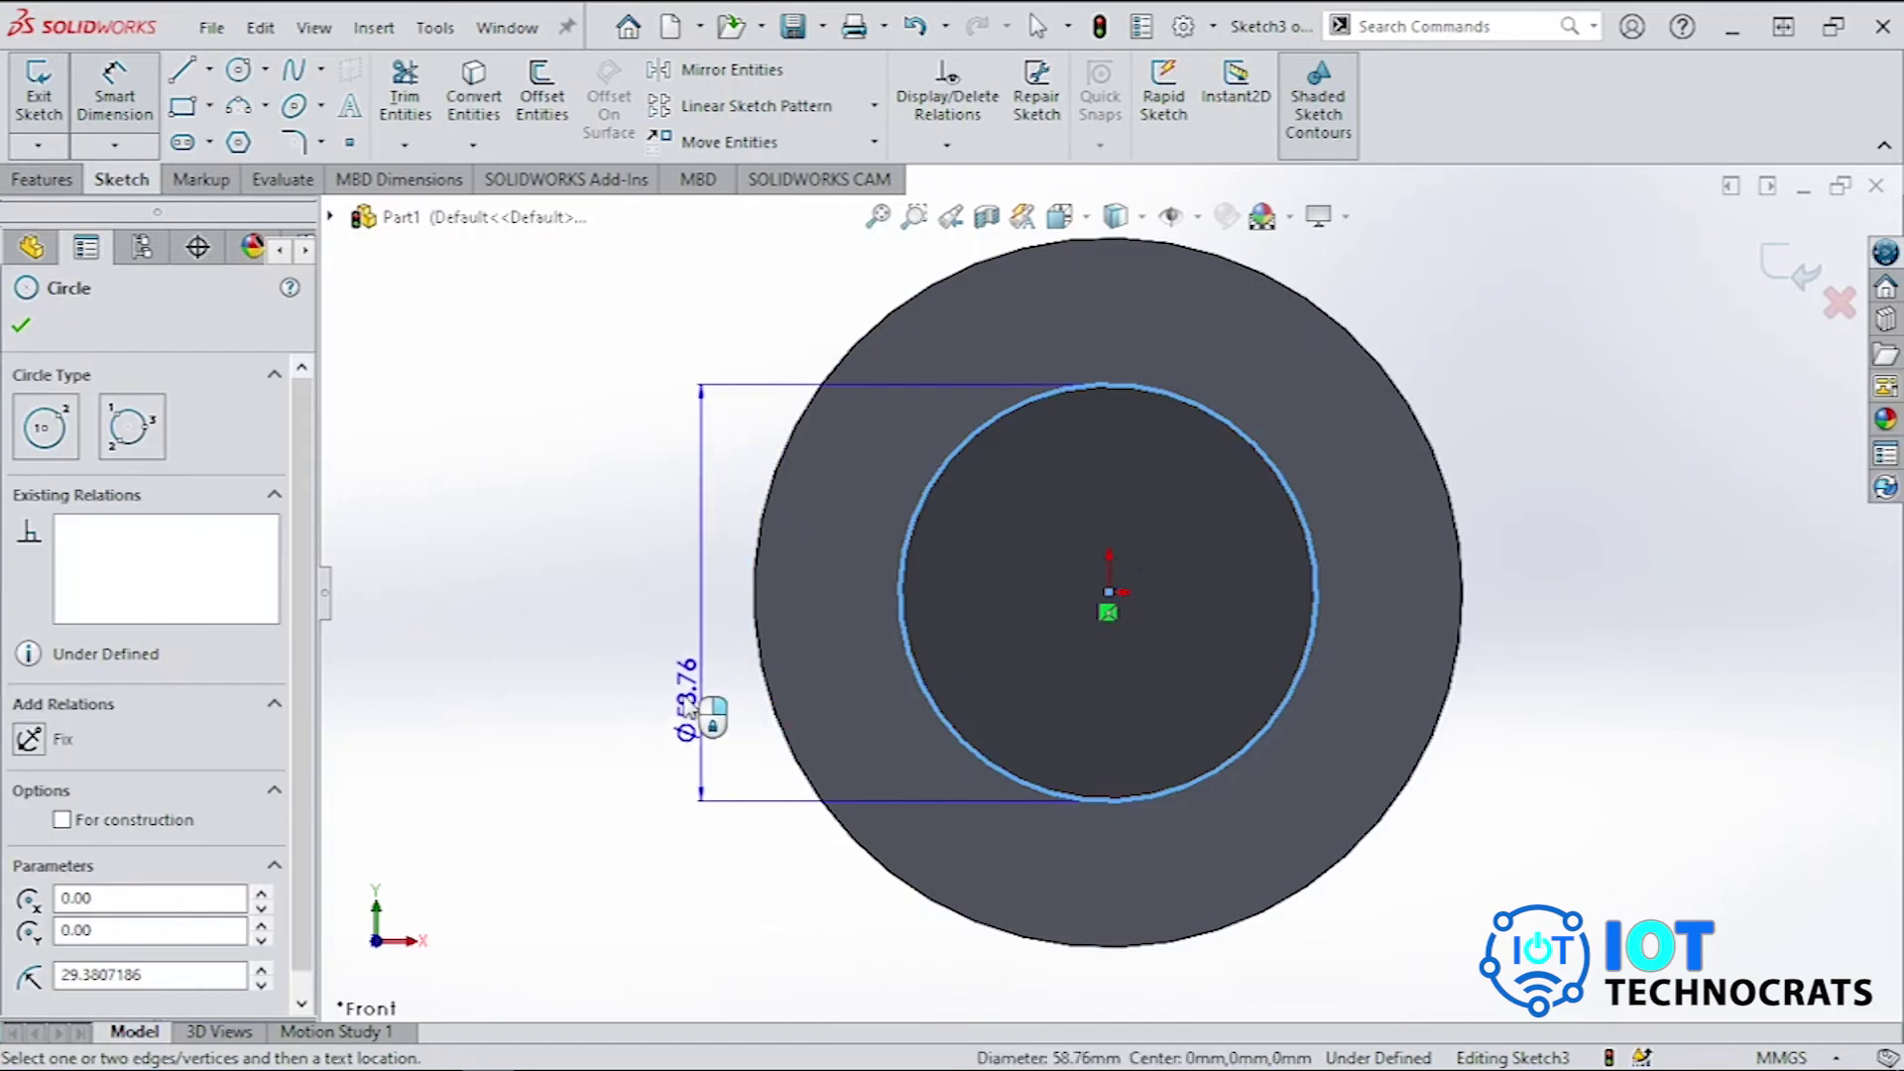
left_click(622, 655)
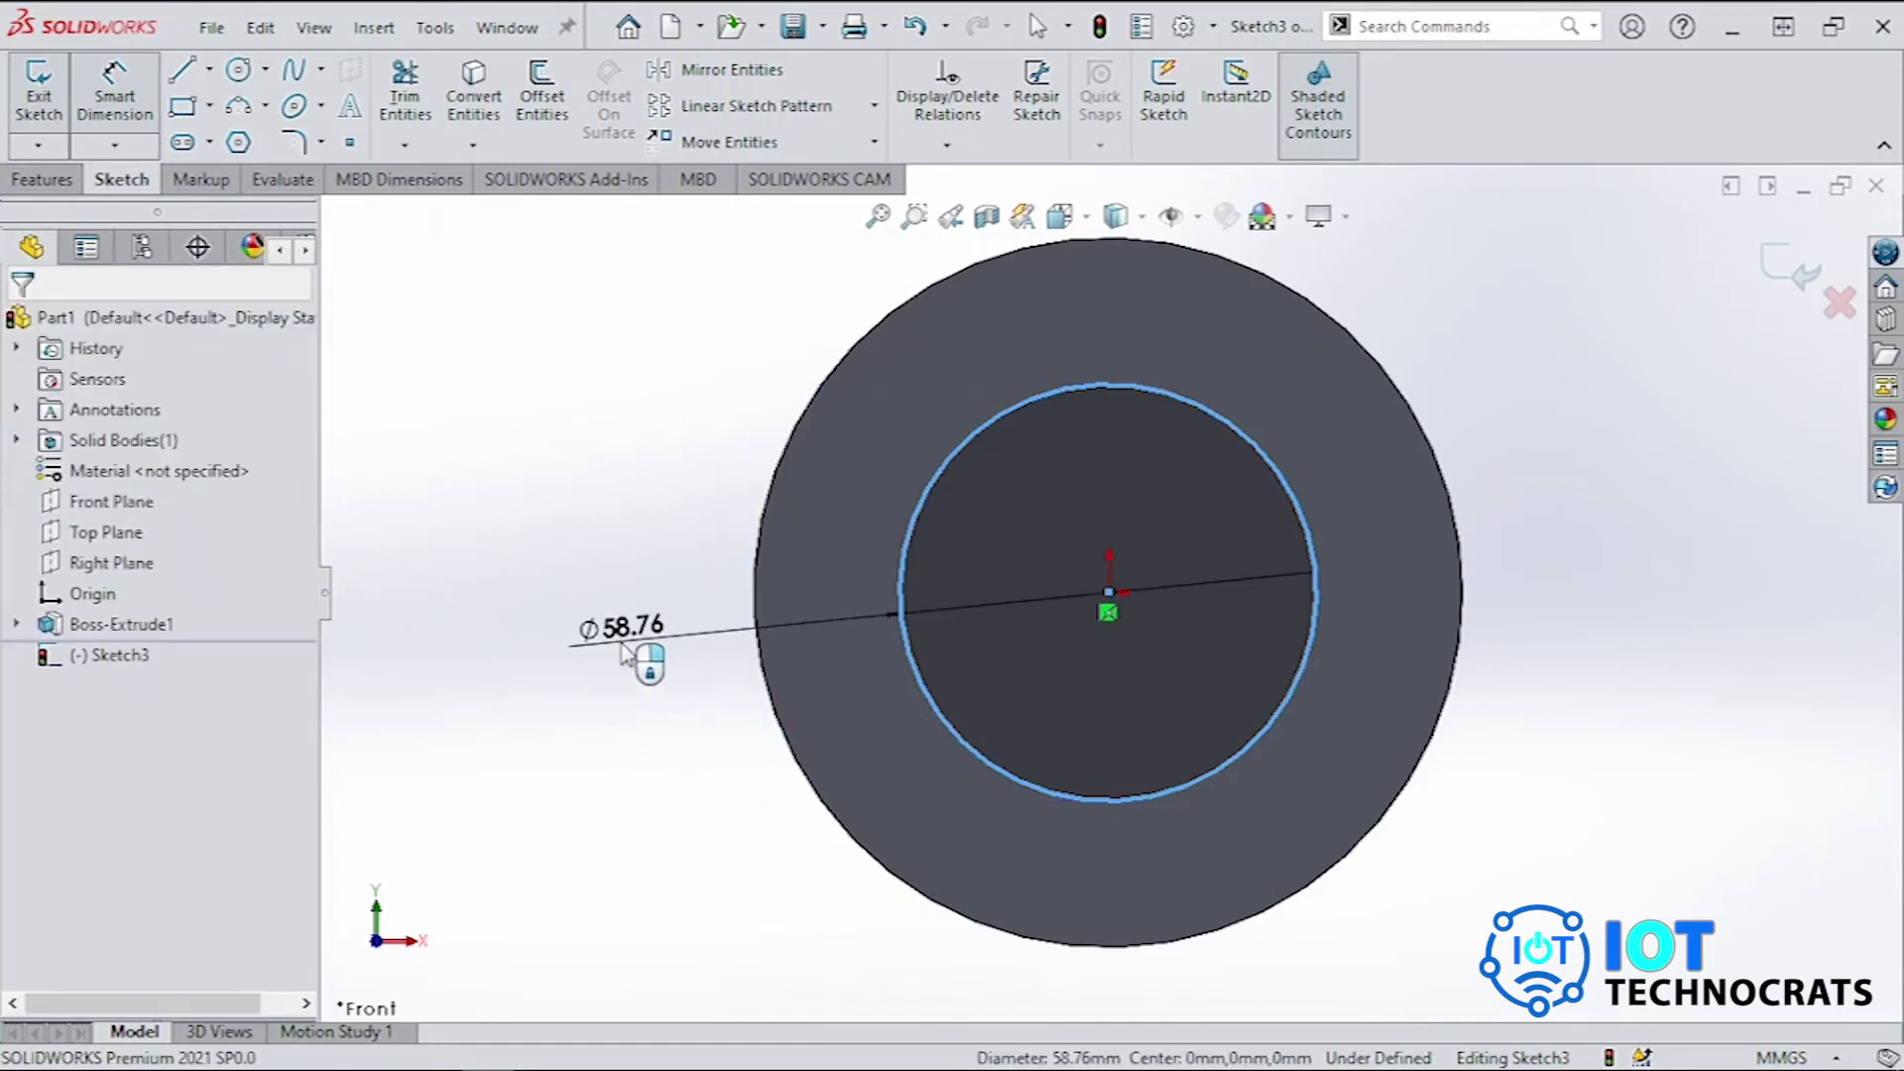
type("60")
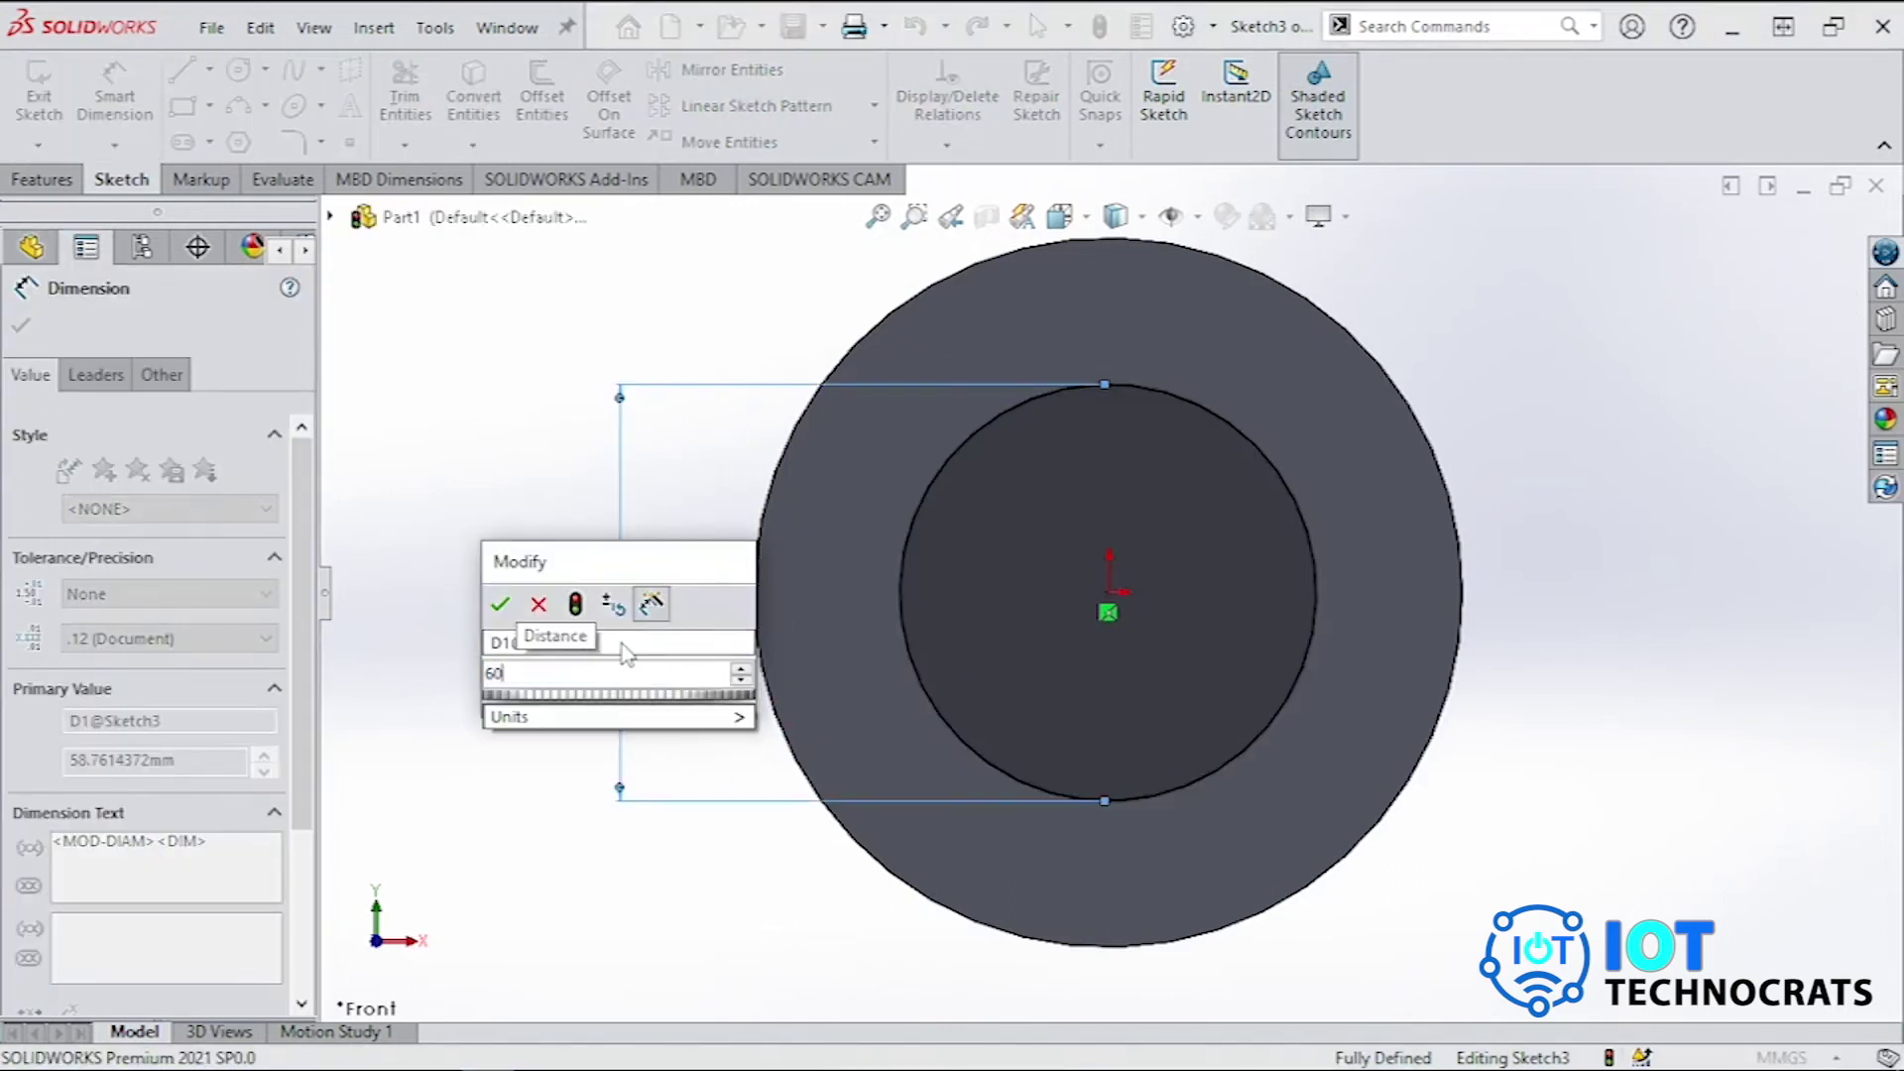
key("Return")
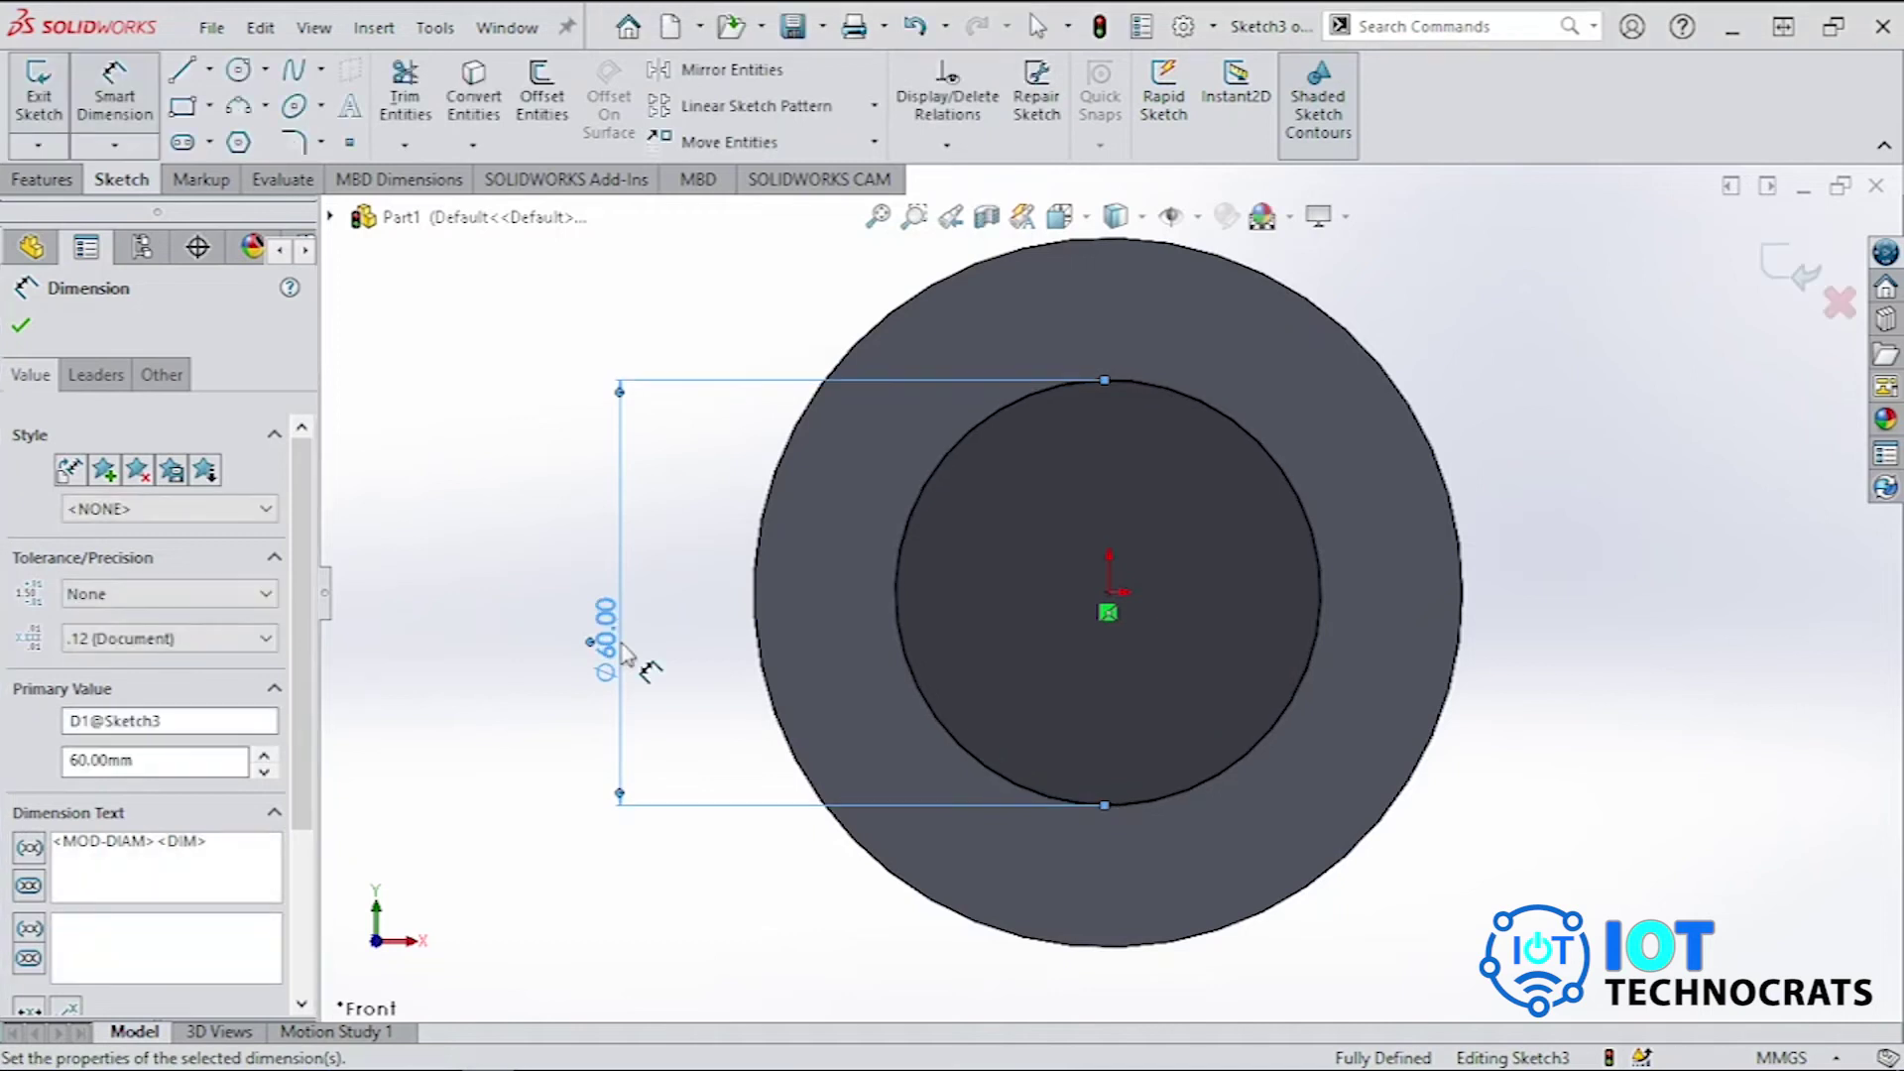
left_click(532, 553)
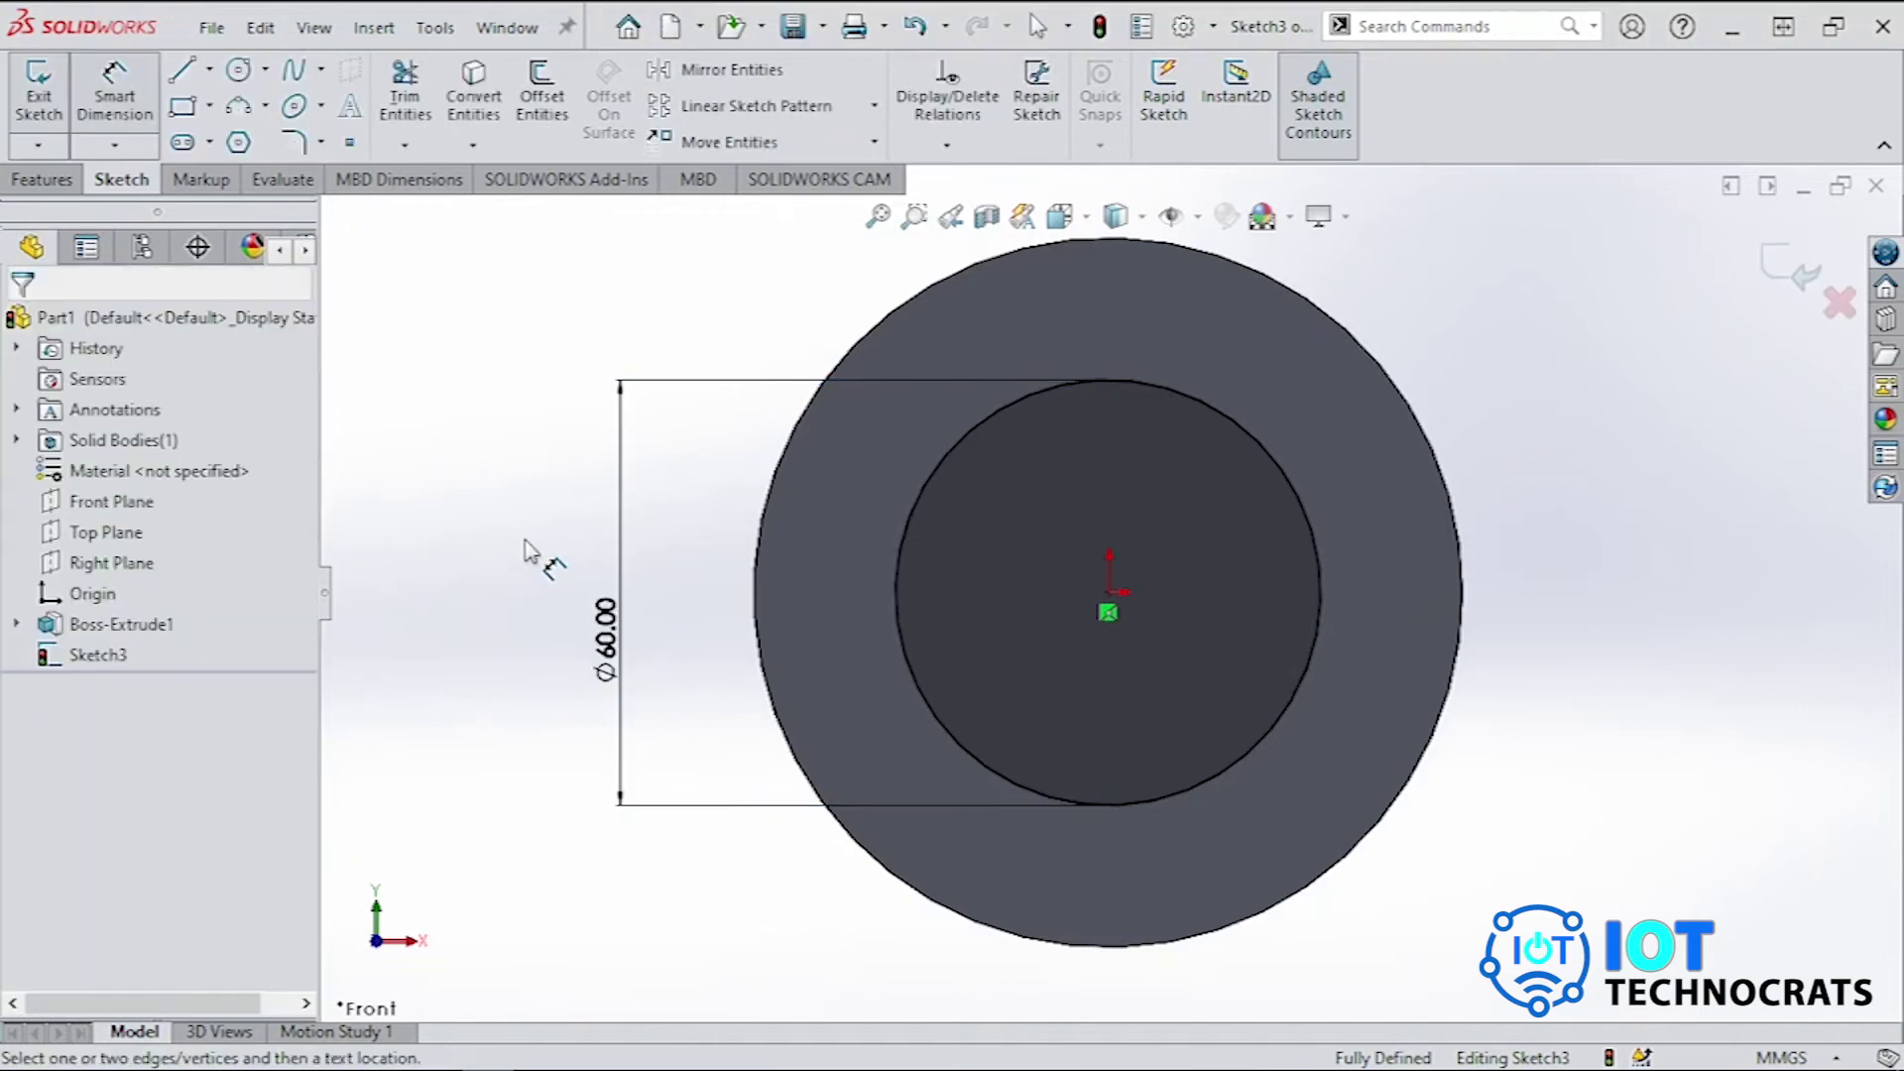
Cut the 60 mm circle into the cylinder as a blind extruded cut 40 mm deep.
scroll(1095, 590, "up", 2)
scroll(1097, 597, "up", 1)
key("Left")
key("Left")
key("Left")
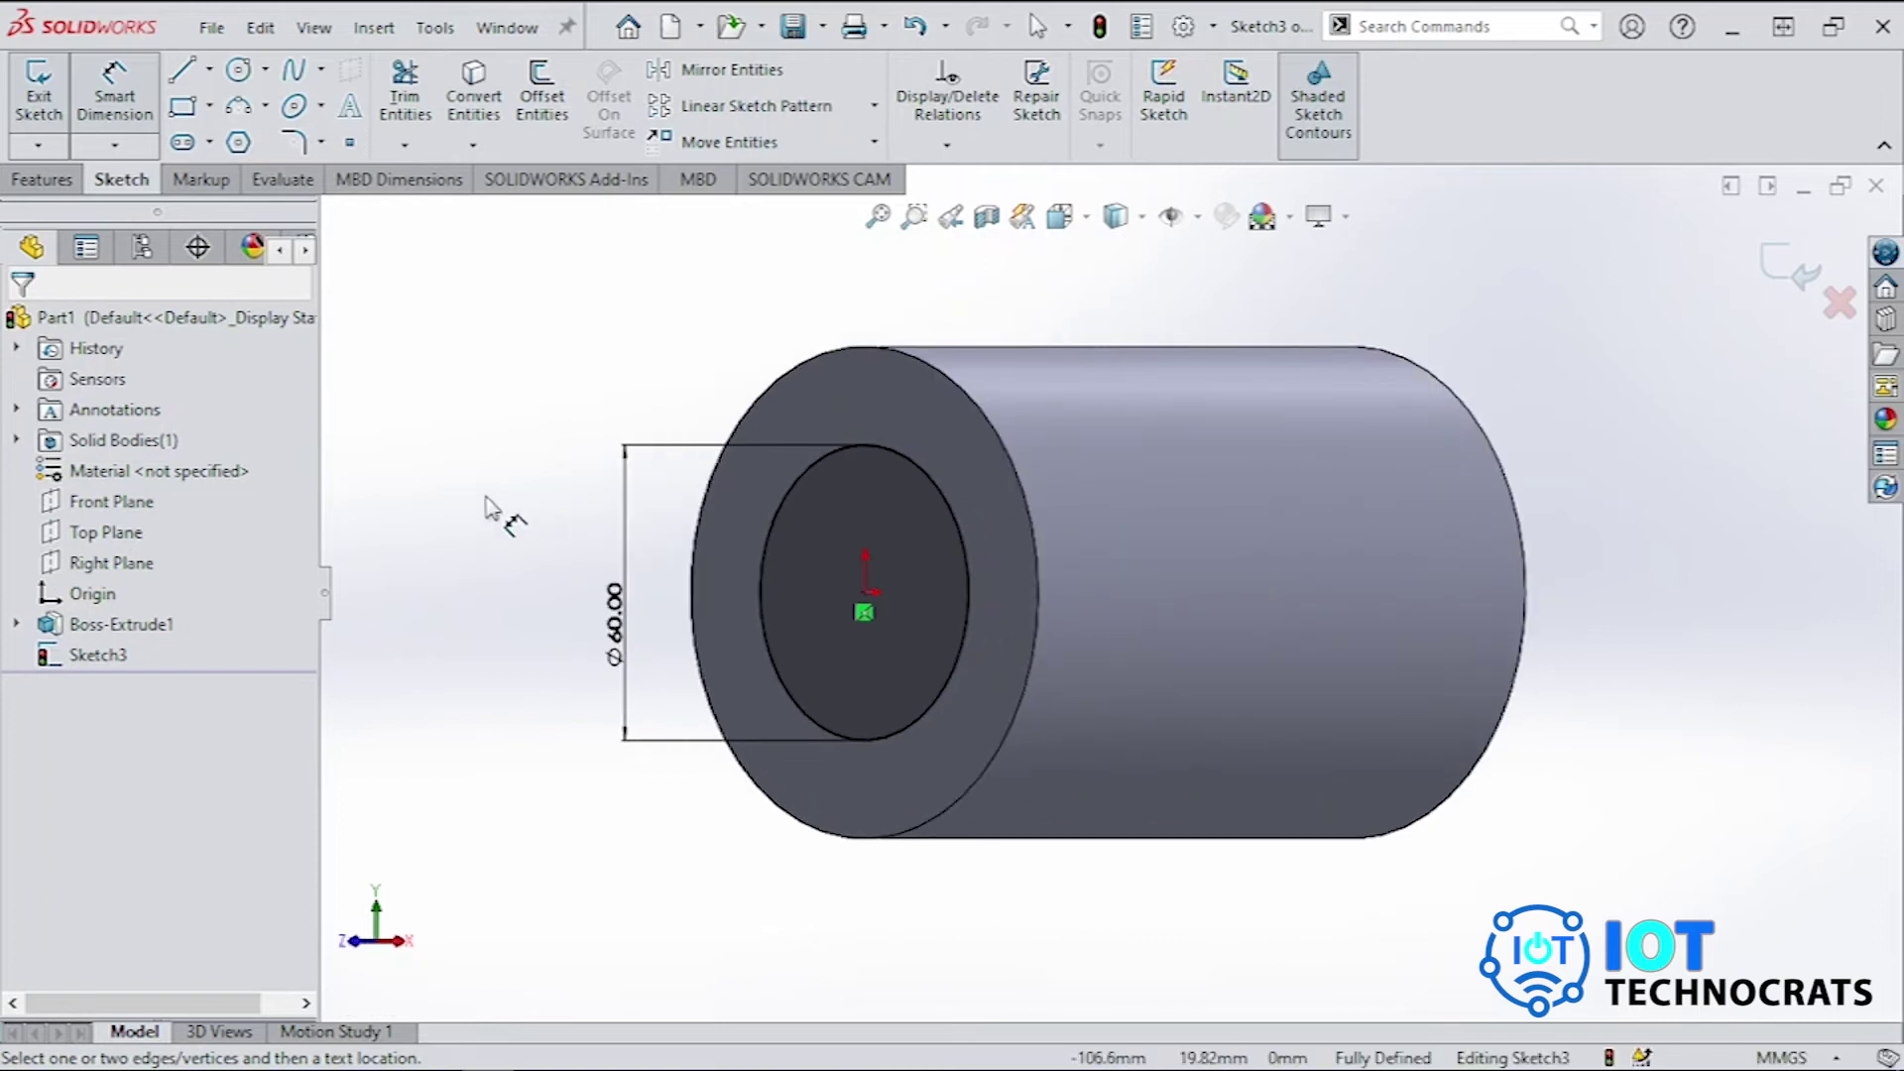
left_click(17, 180)
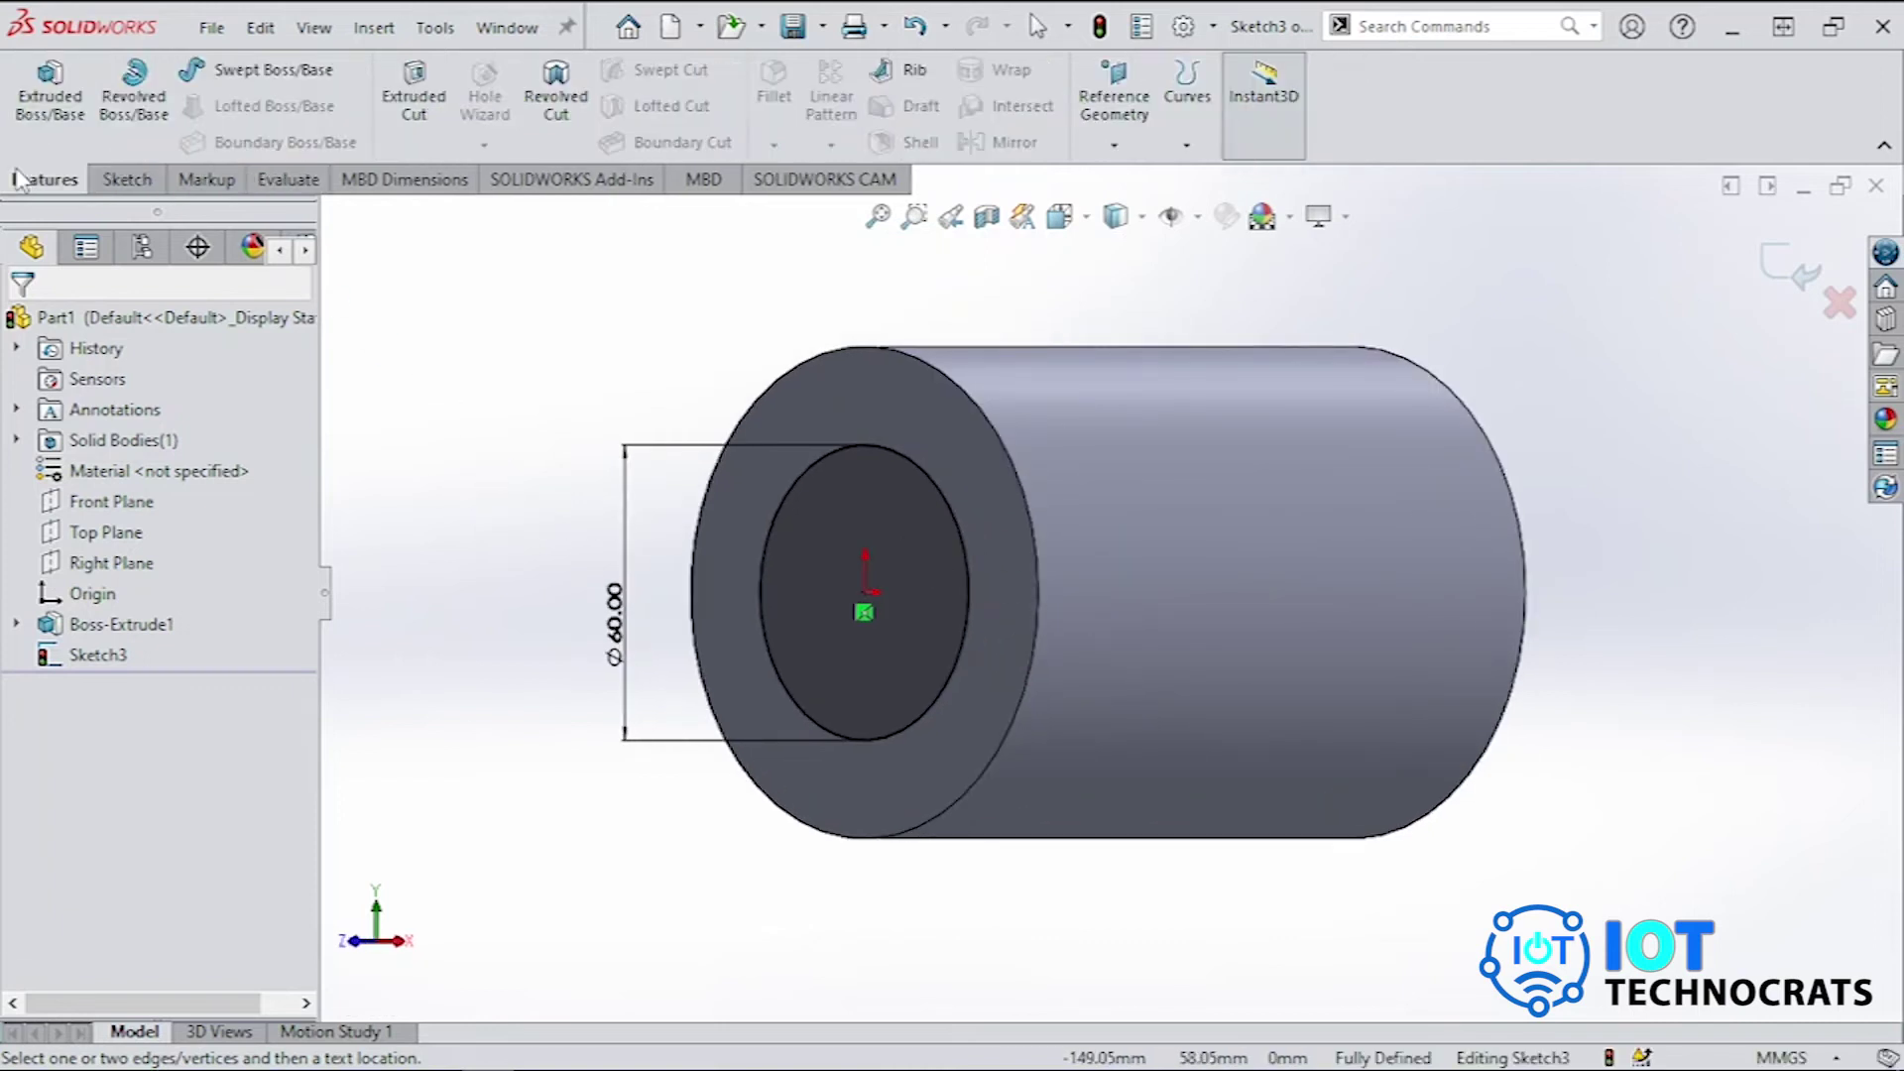
left_click(410, 91)
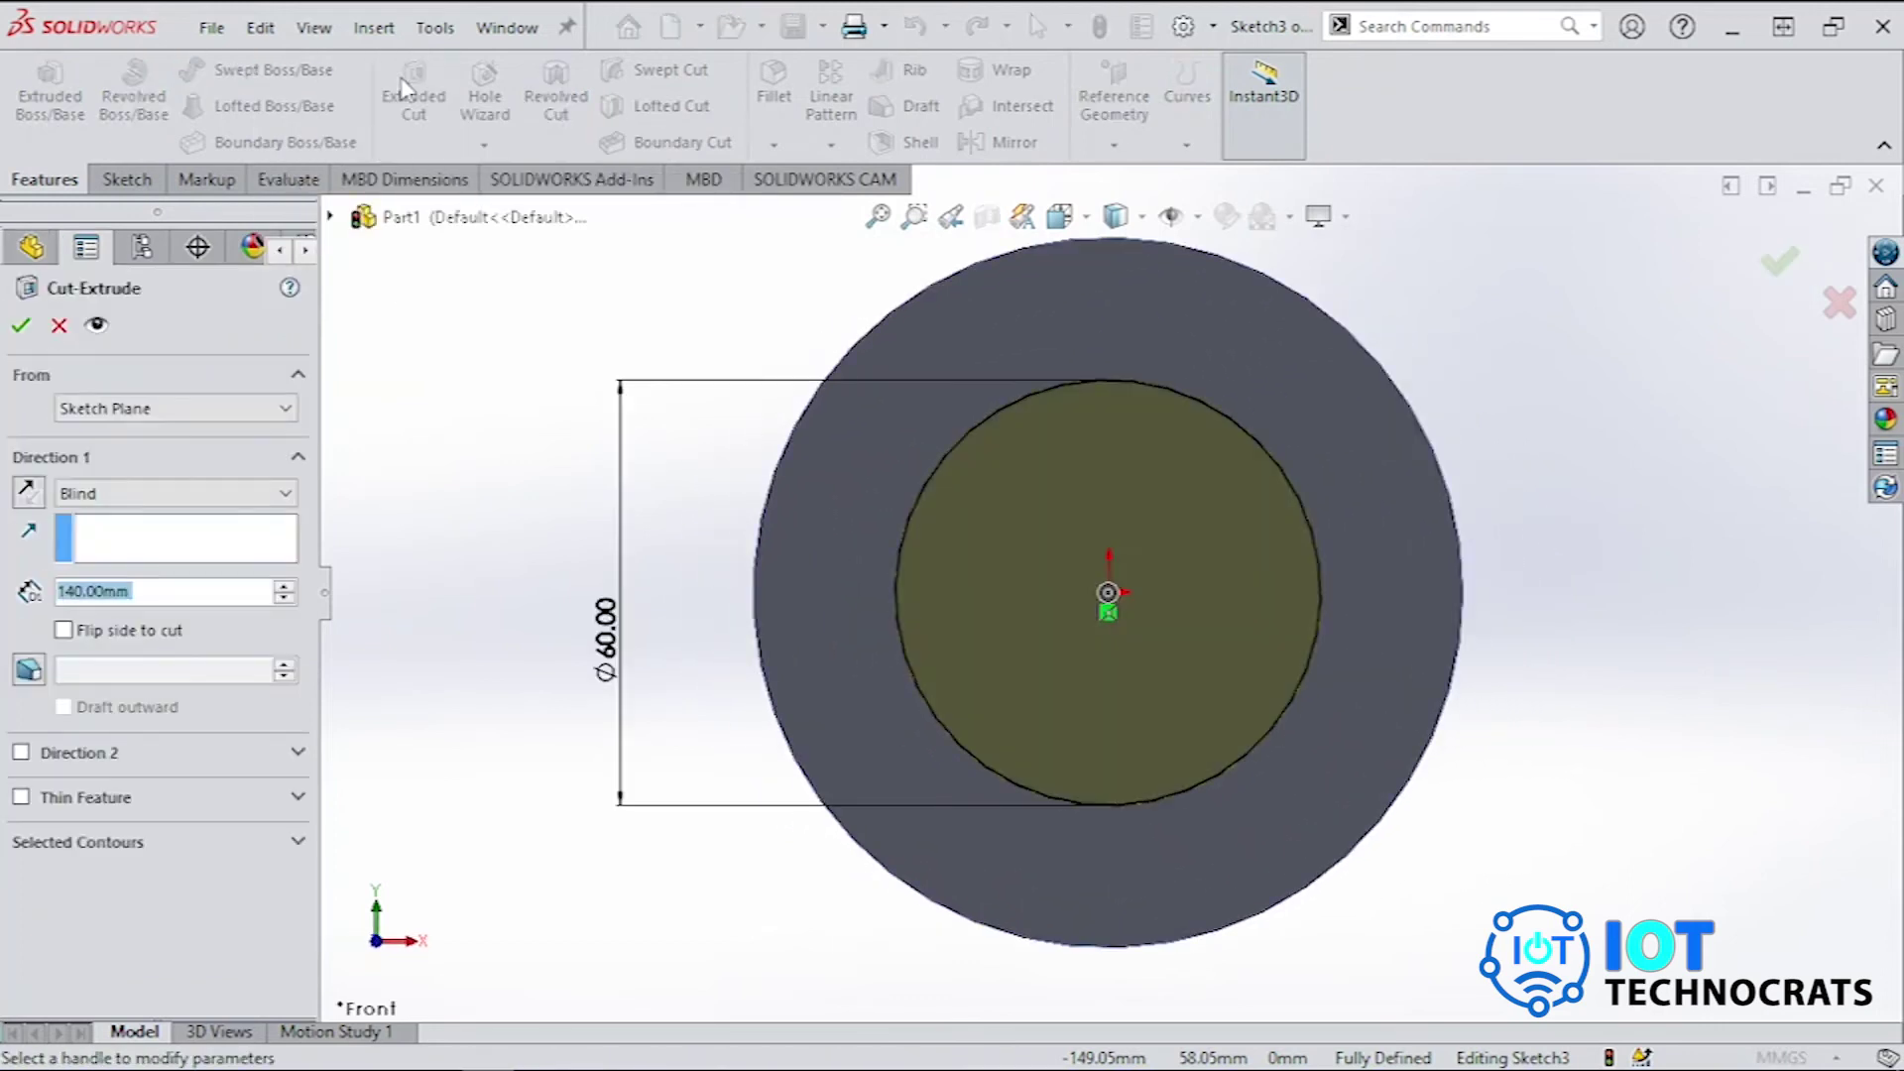
left_click(146, 592)
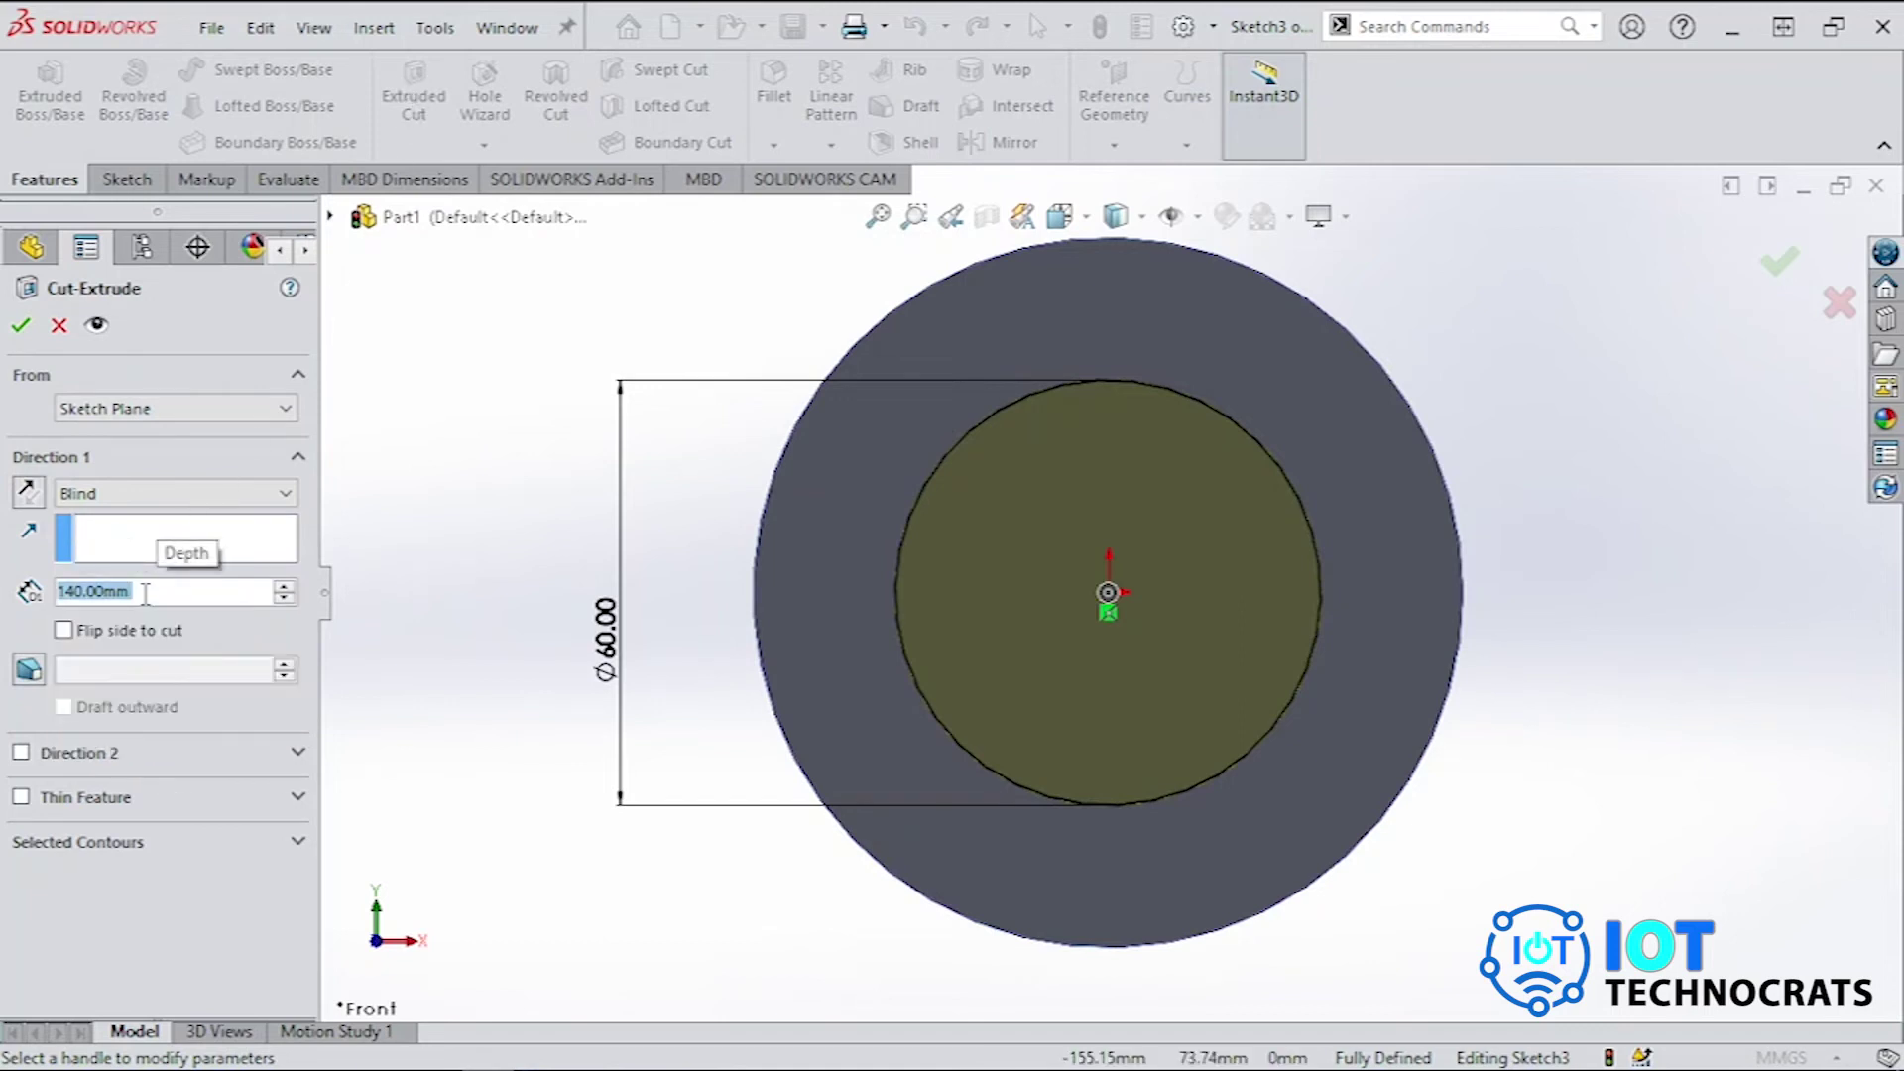
type("40")
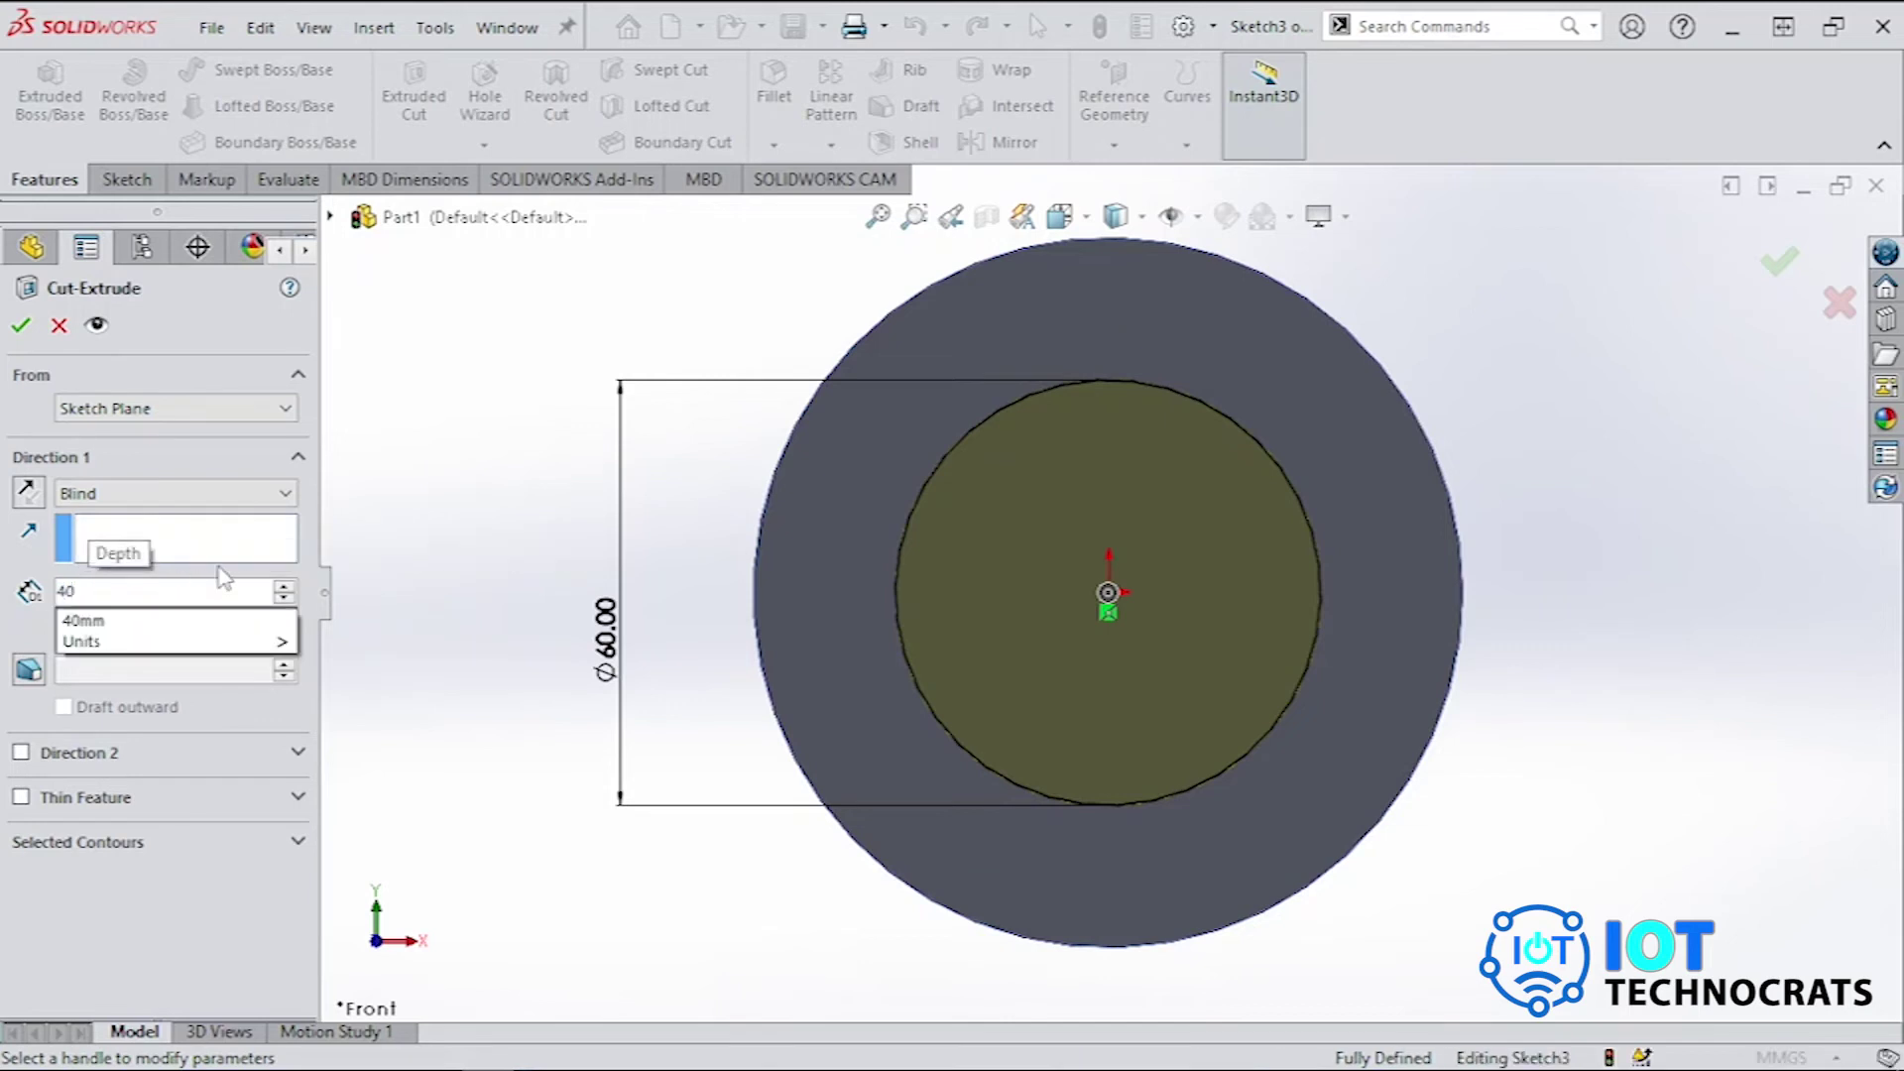
key("Return")
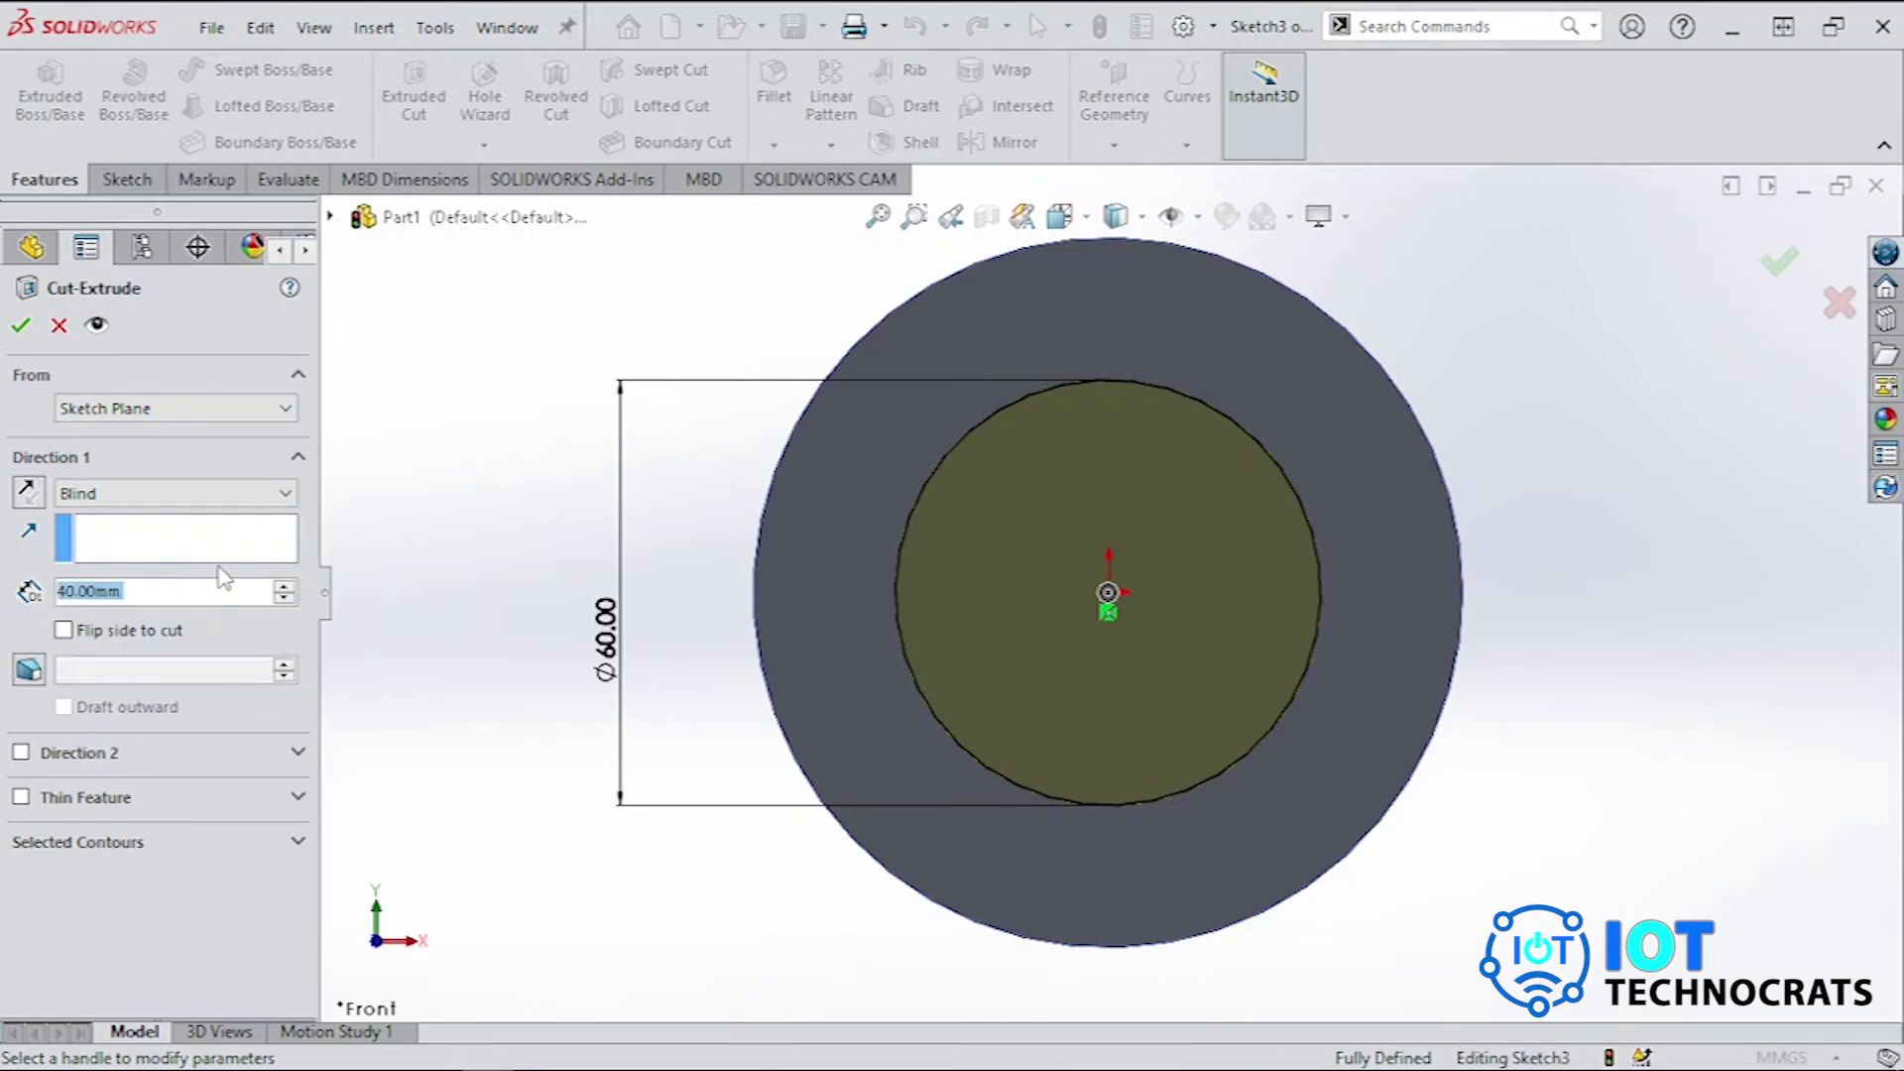
left_click(408, 573)
key("Left")
key("Left")
key("Left")
key("Left")
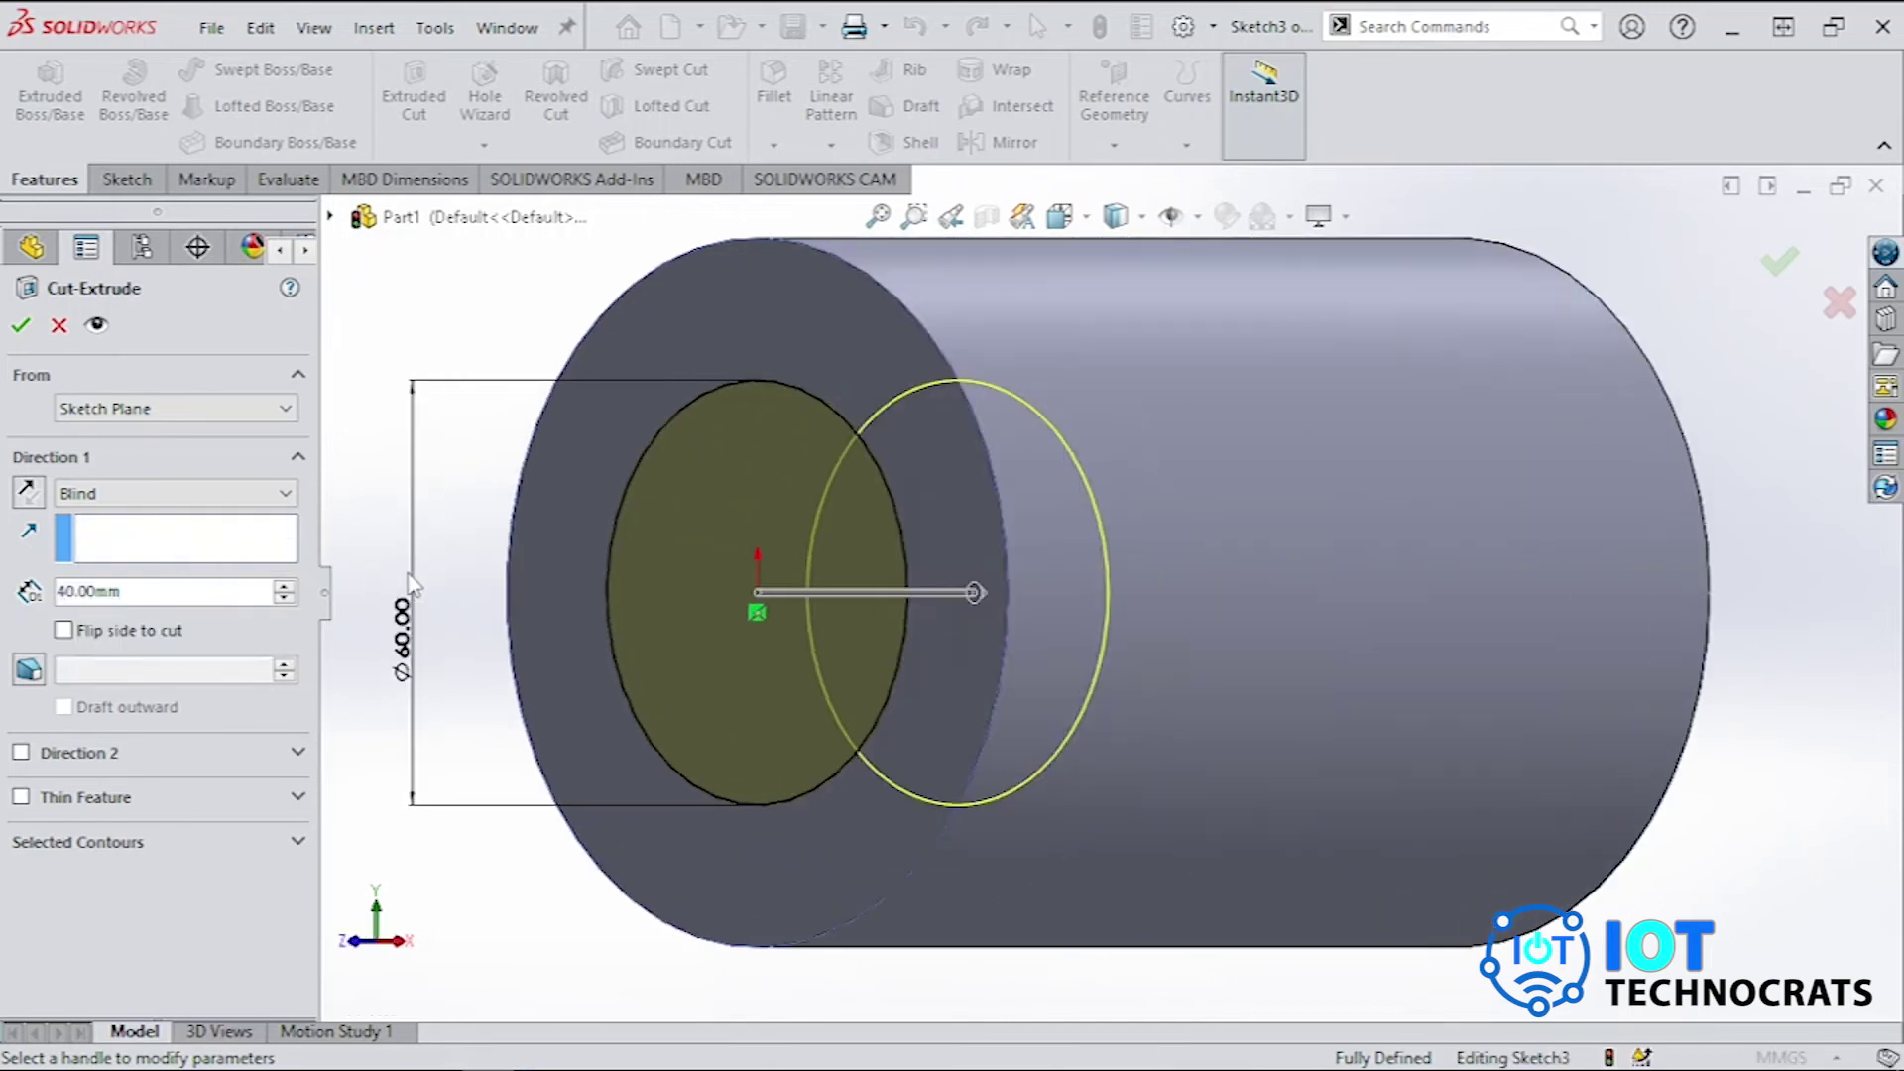
left_click(22, 320)
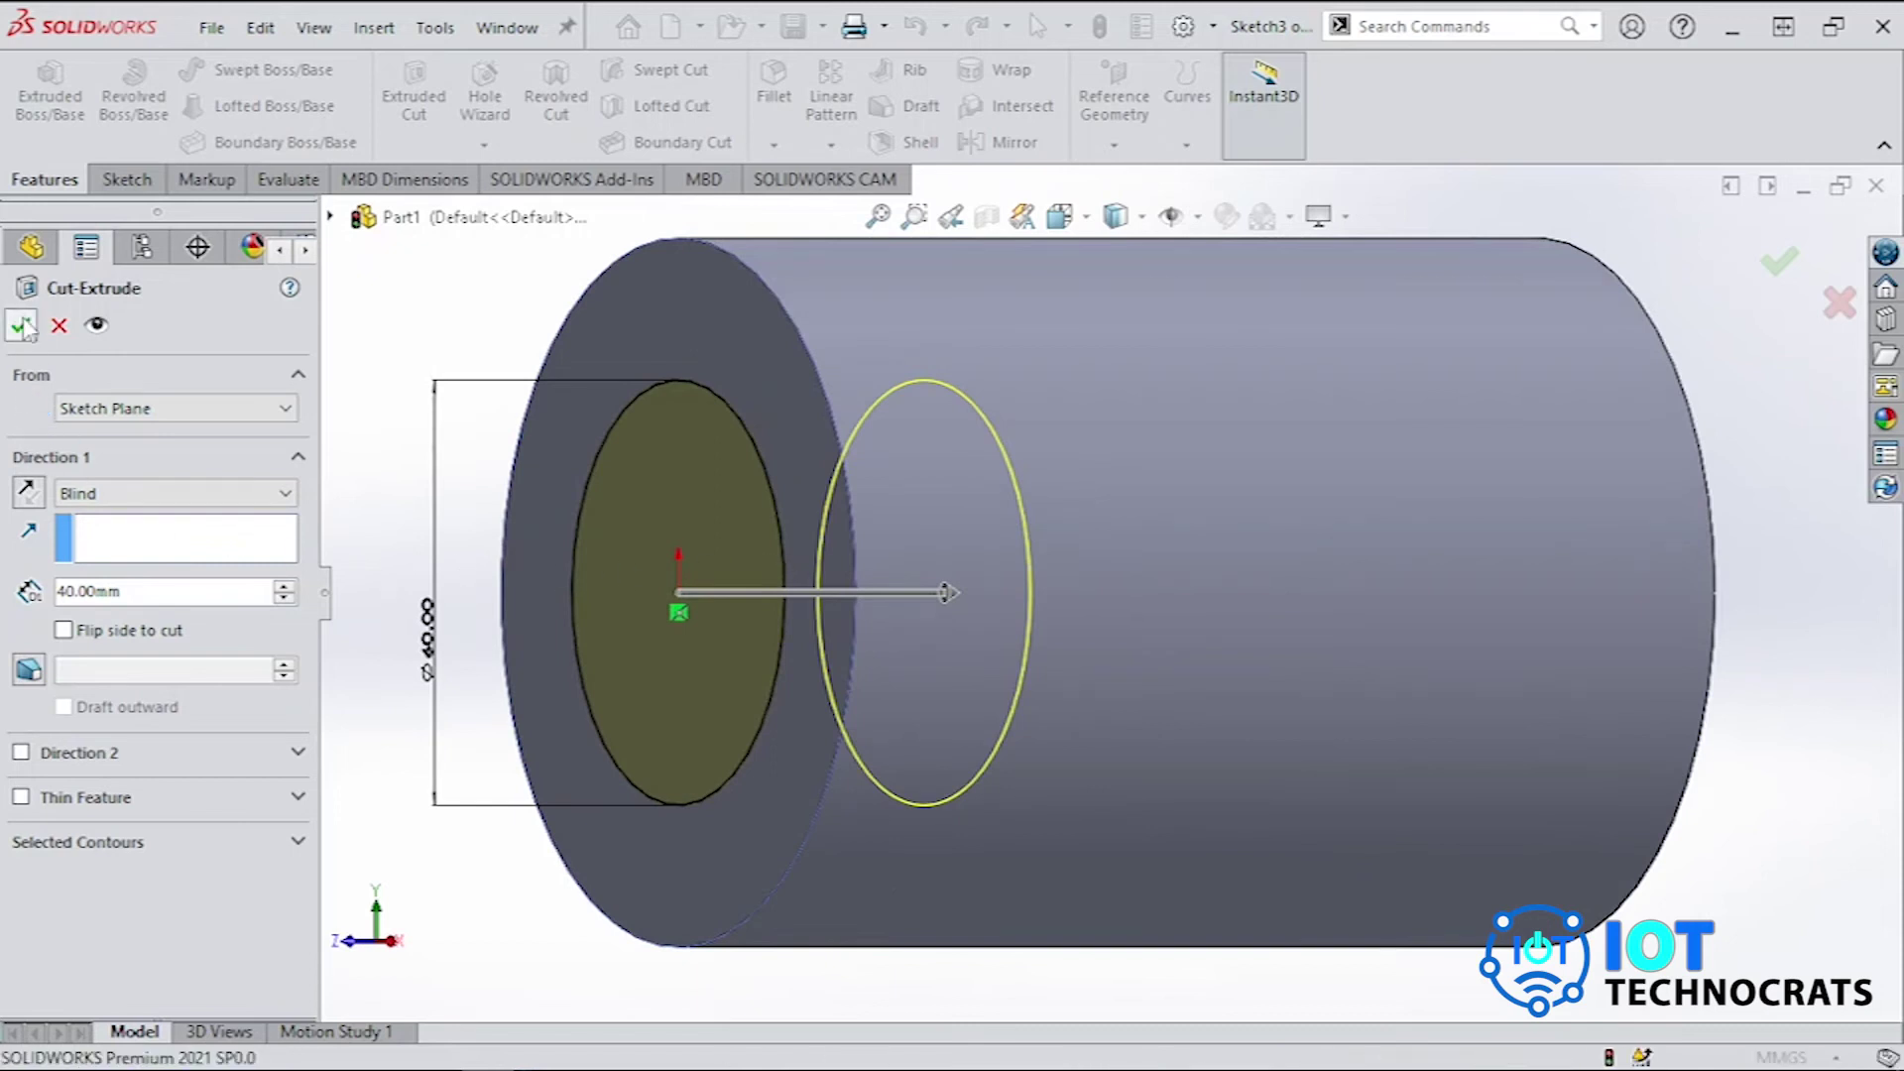
Orient the view normal to the flat bottom face of the bore and start a sketch on that face.
key("z")
key("z")
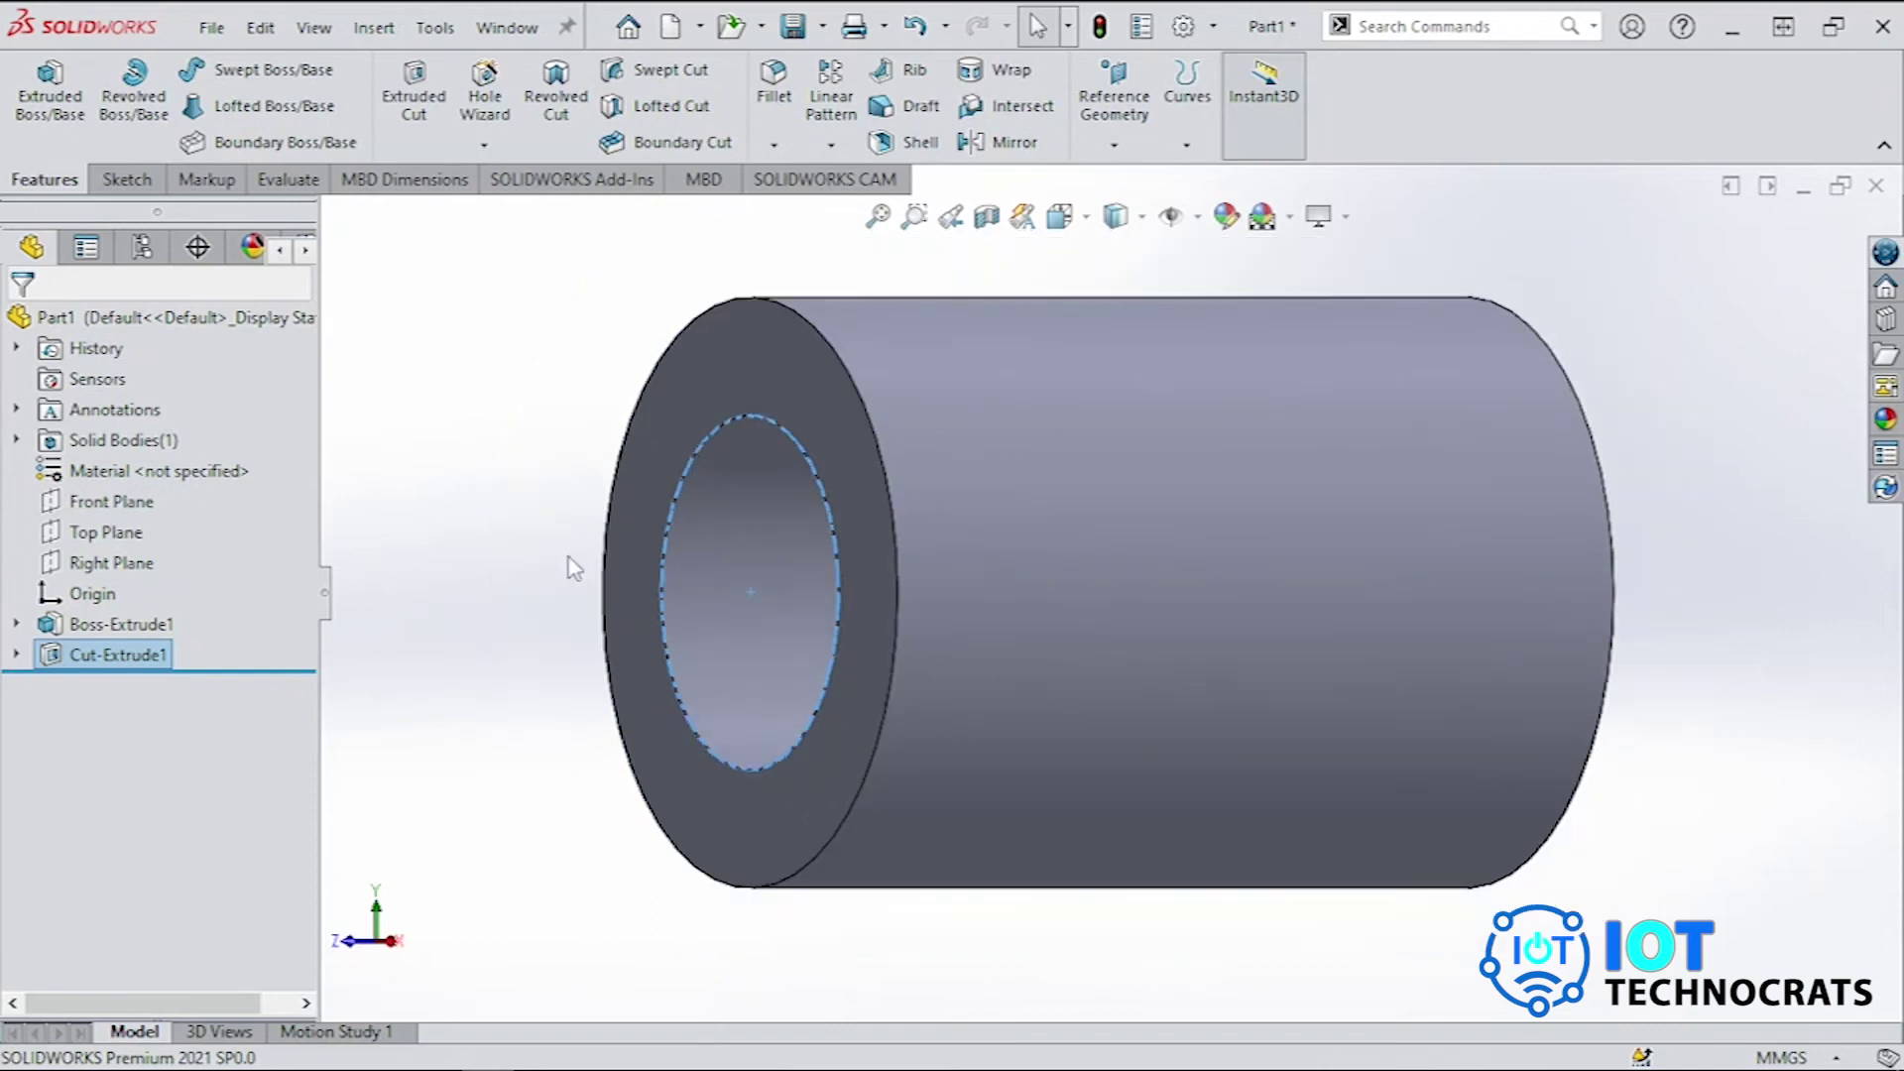
left_click(599, 596)
middle_click_drag(599, 596, 1092, 650)
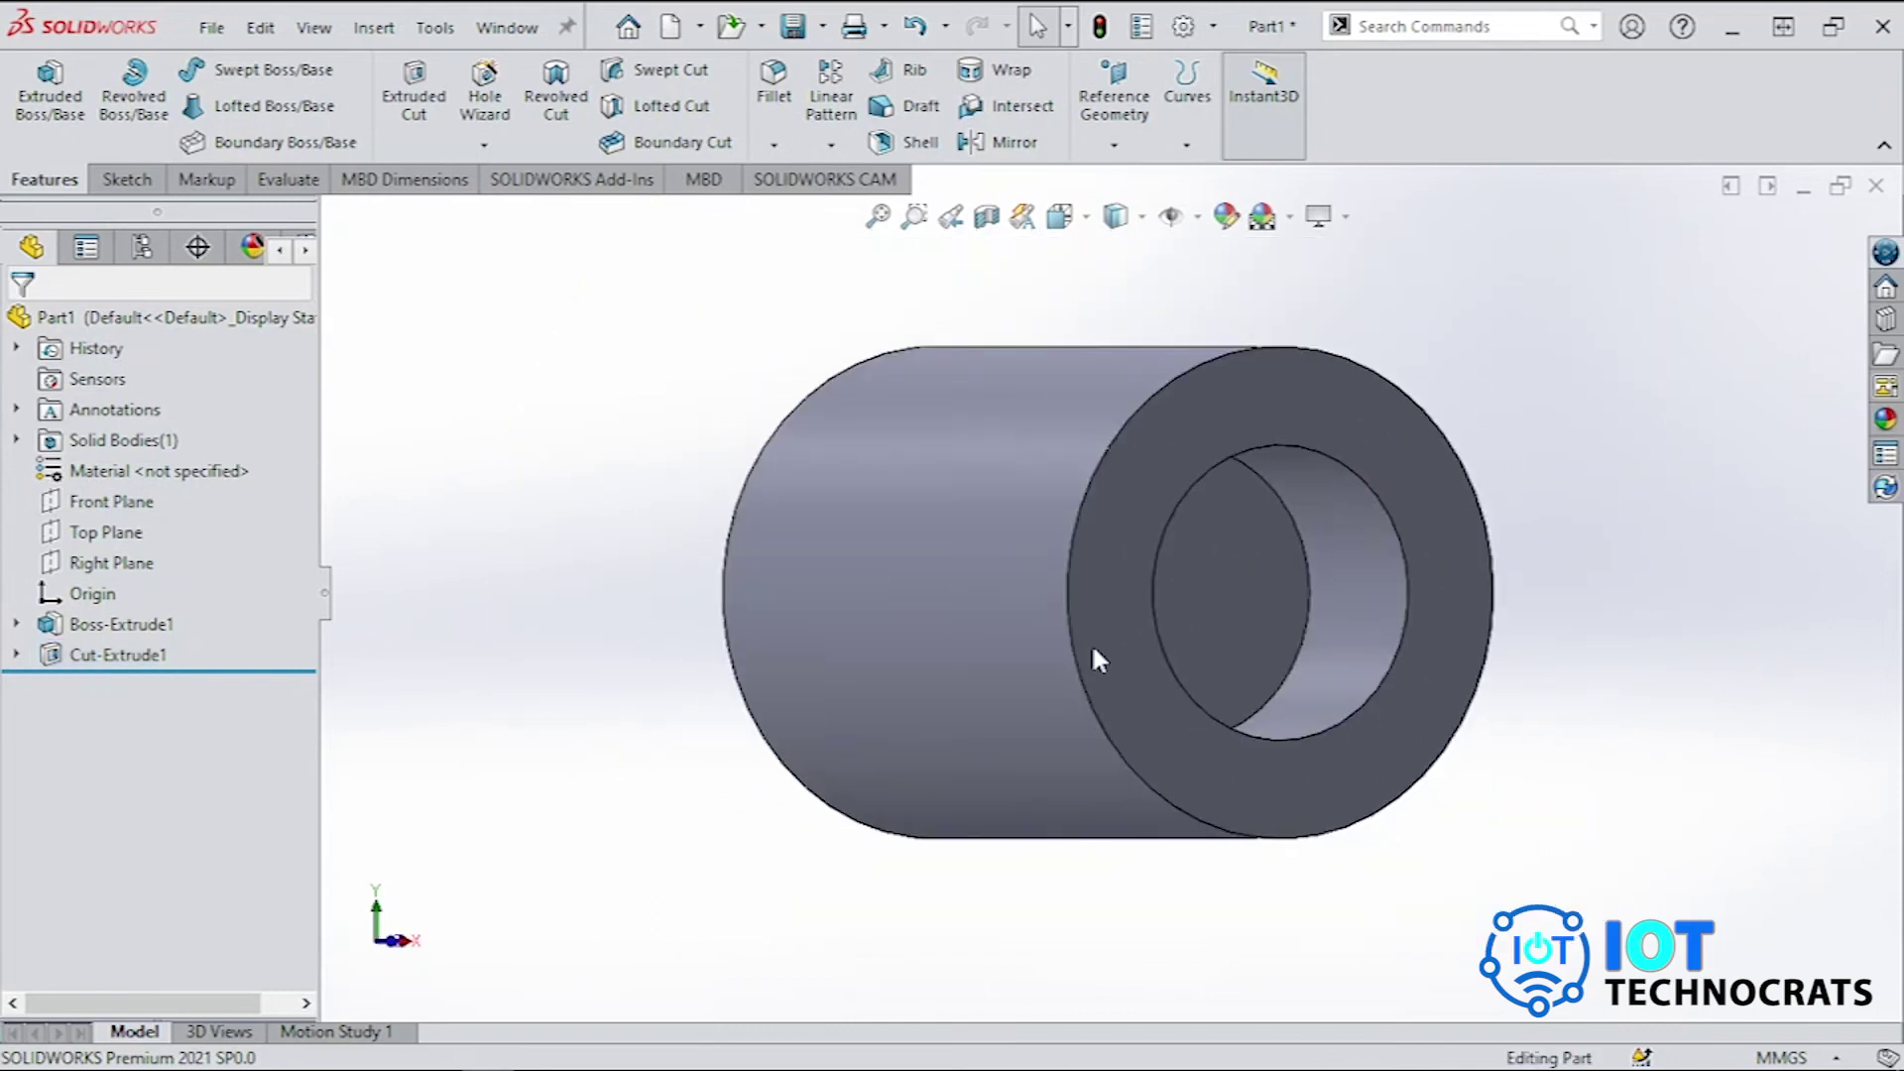
left_click(1248, 607)
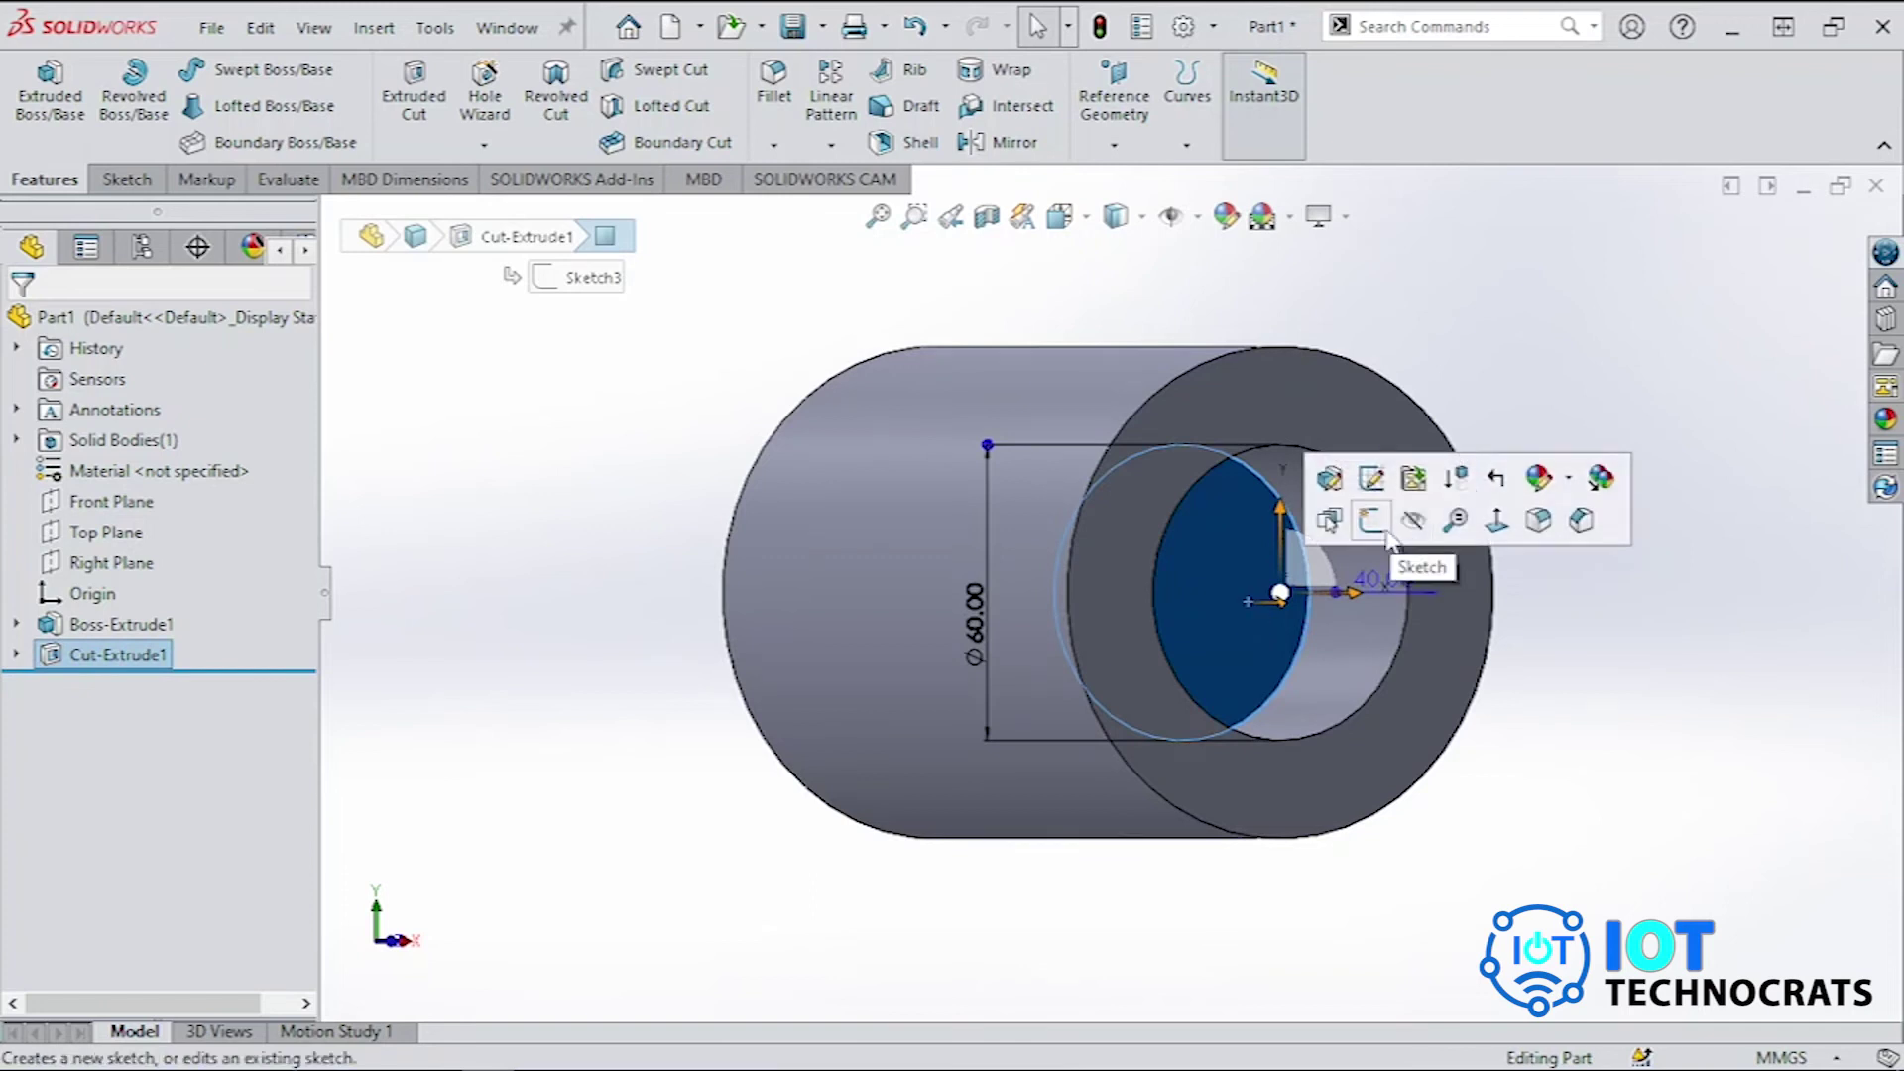
left_click(1496, 521)
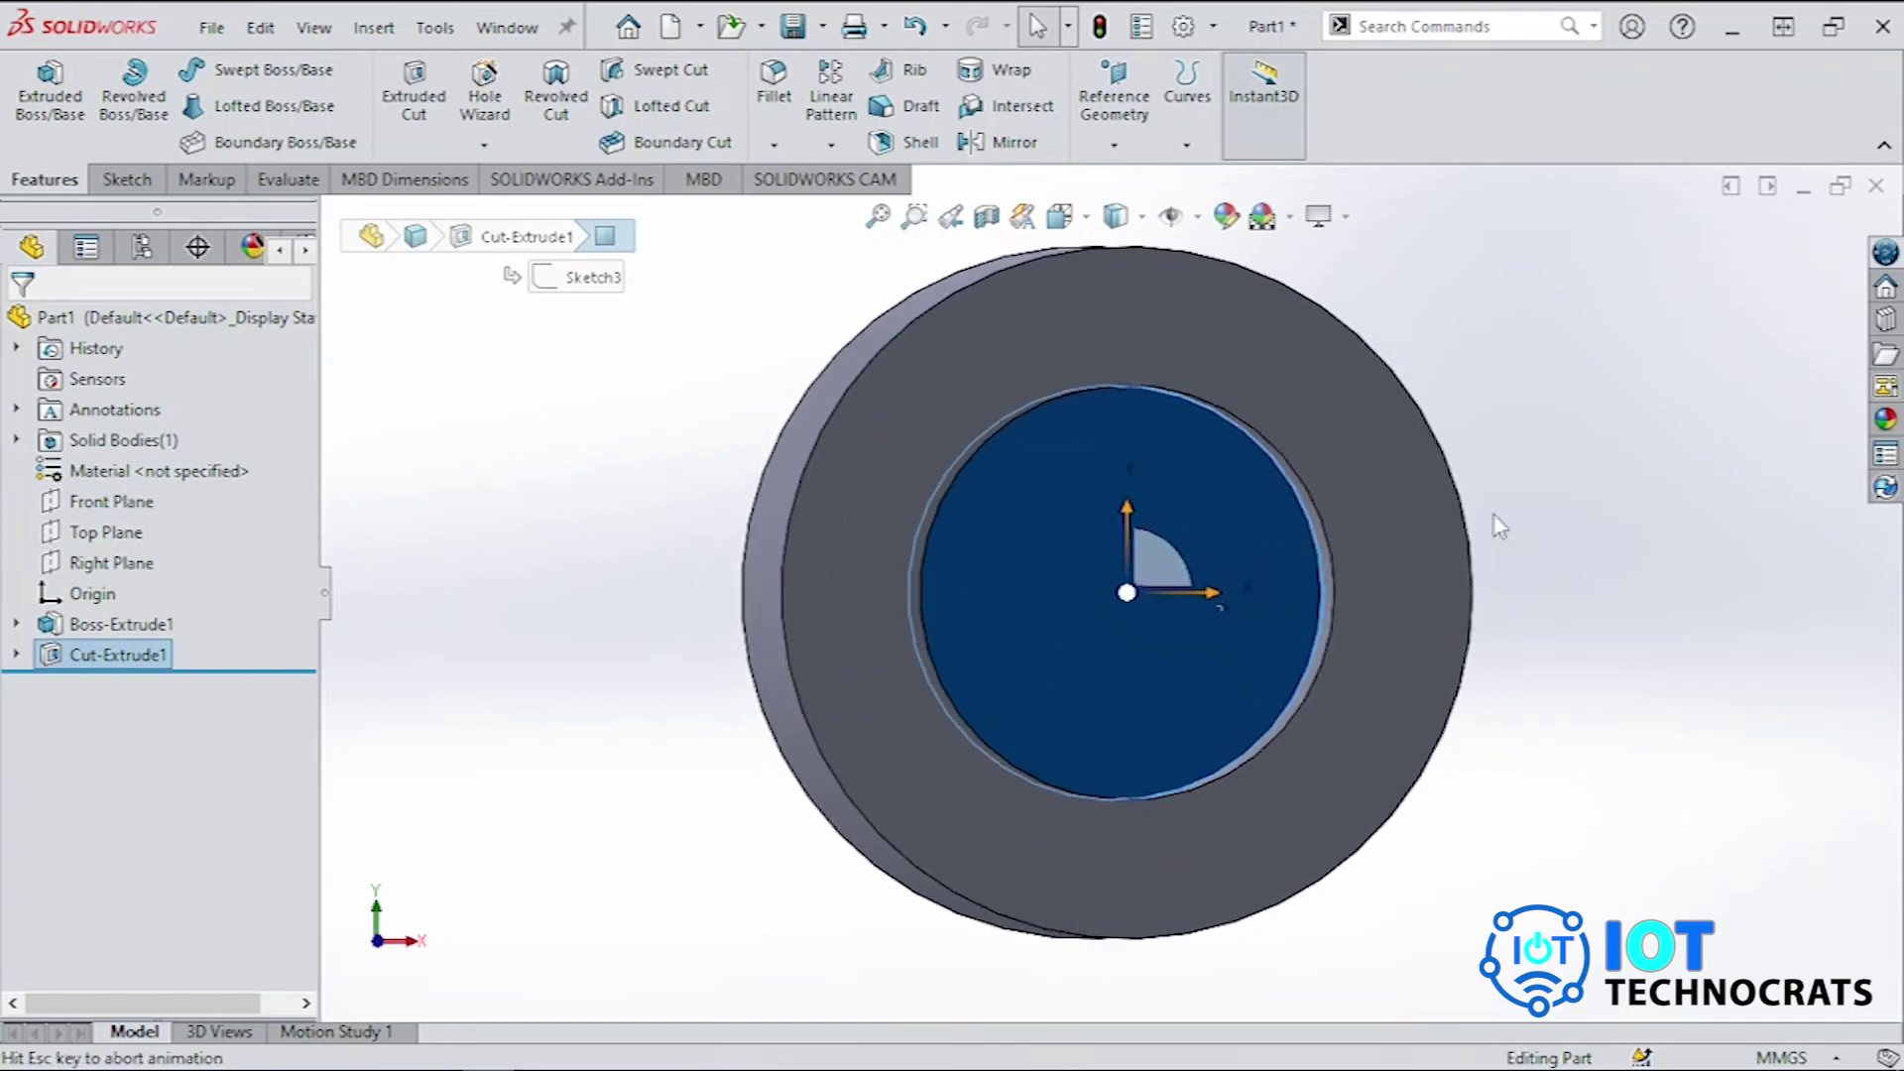
left_click(1122, 641)
right_click(1121, 639)
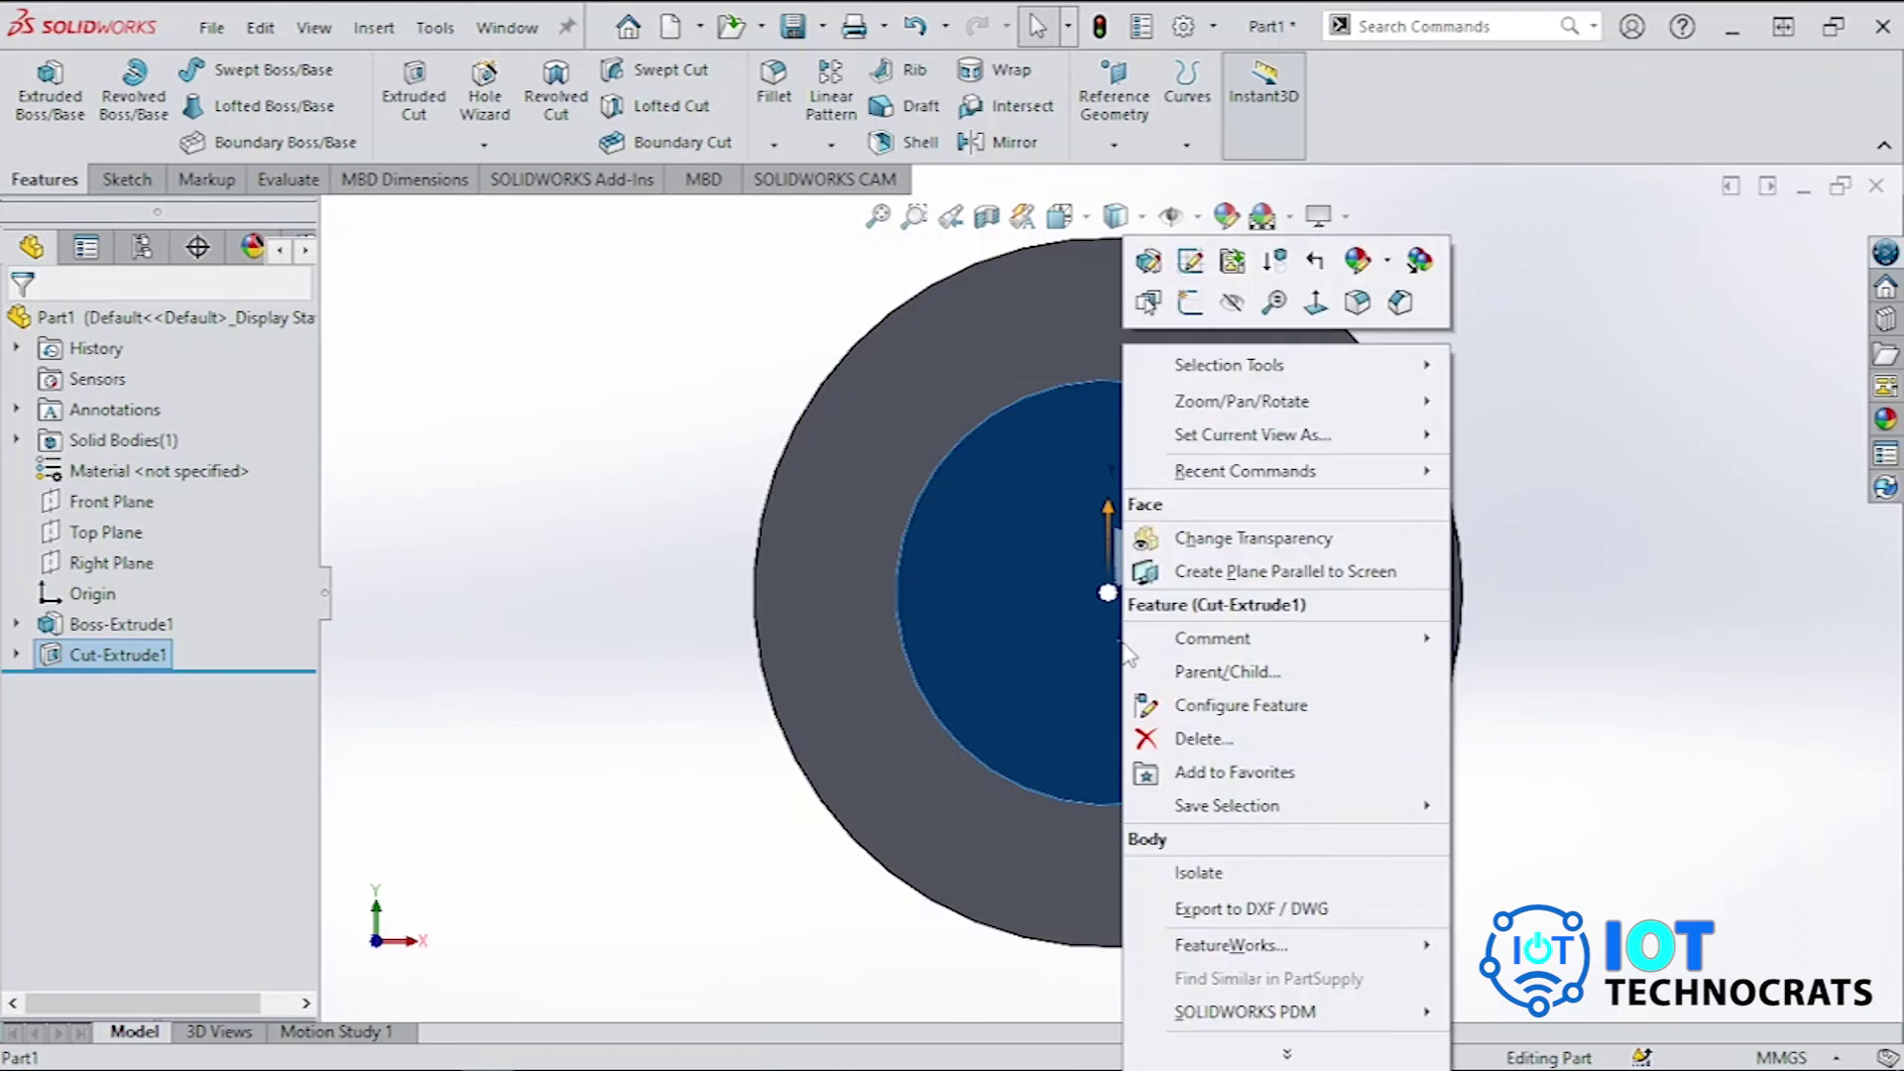
left_click(1189, 320)
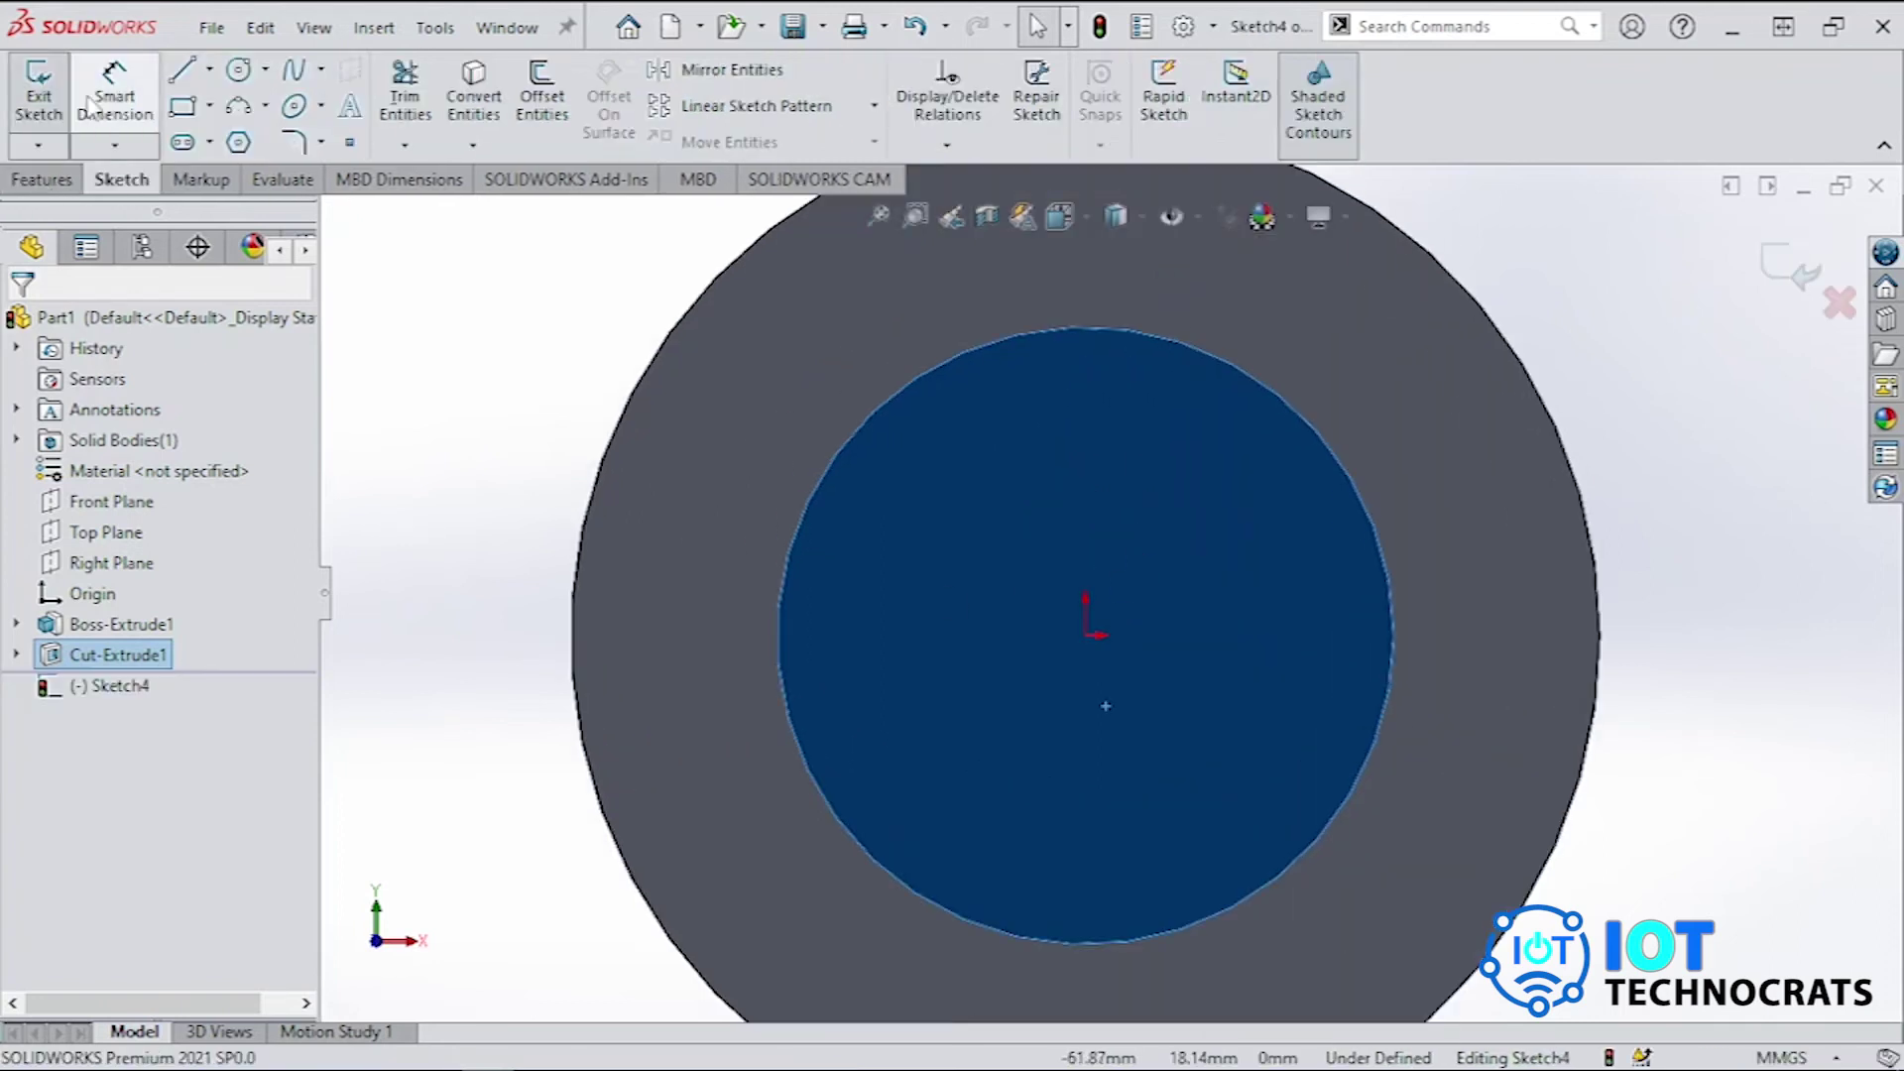
Draw a circle of about 11 mm radius on the bore's bottom face, centred on the origin.
left_click(236, 71)
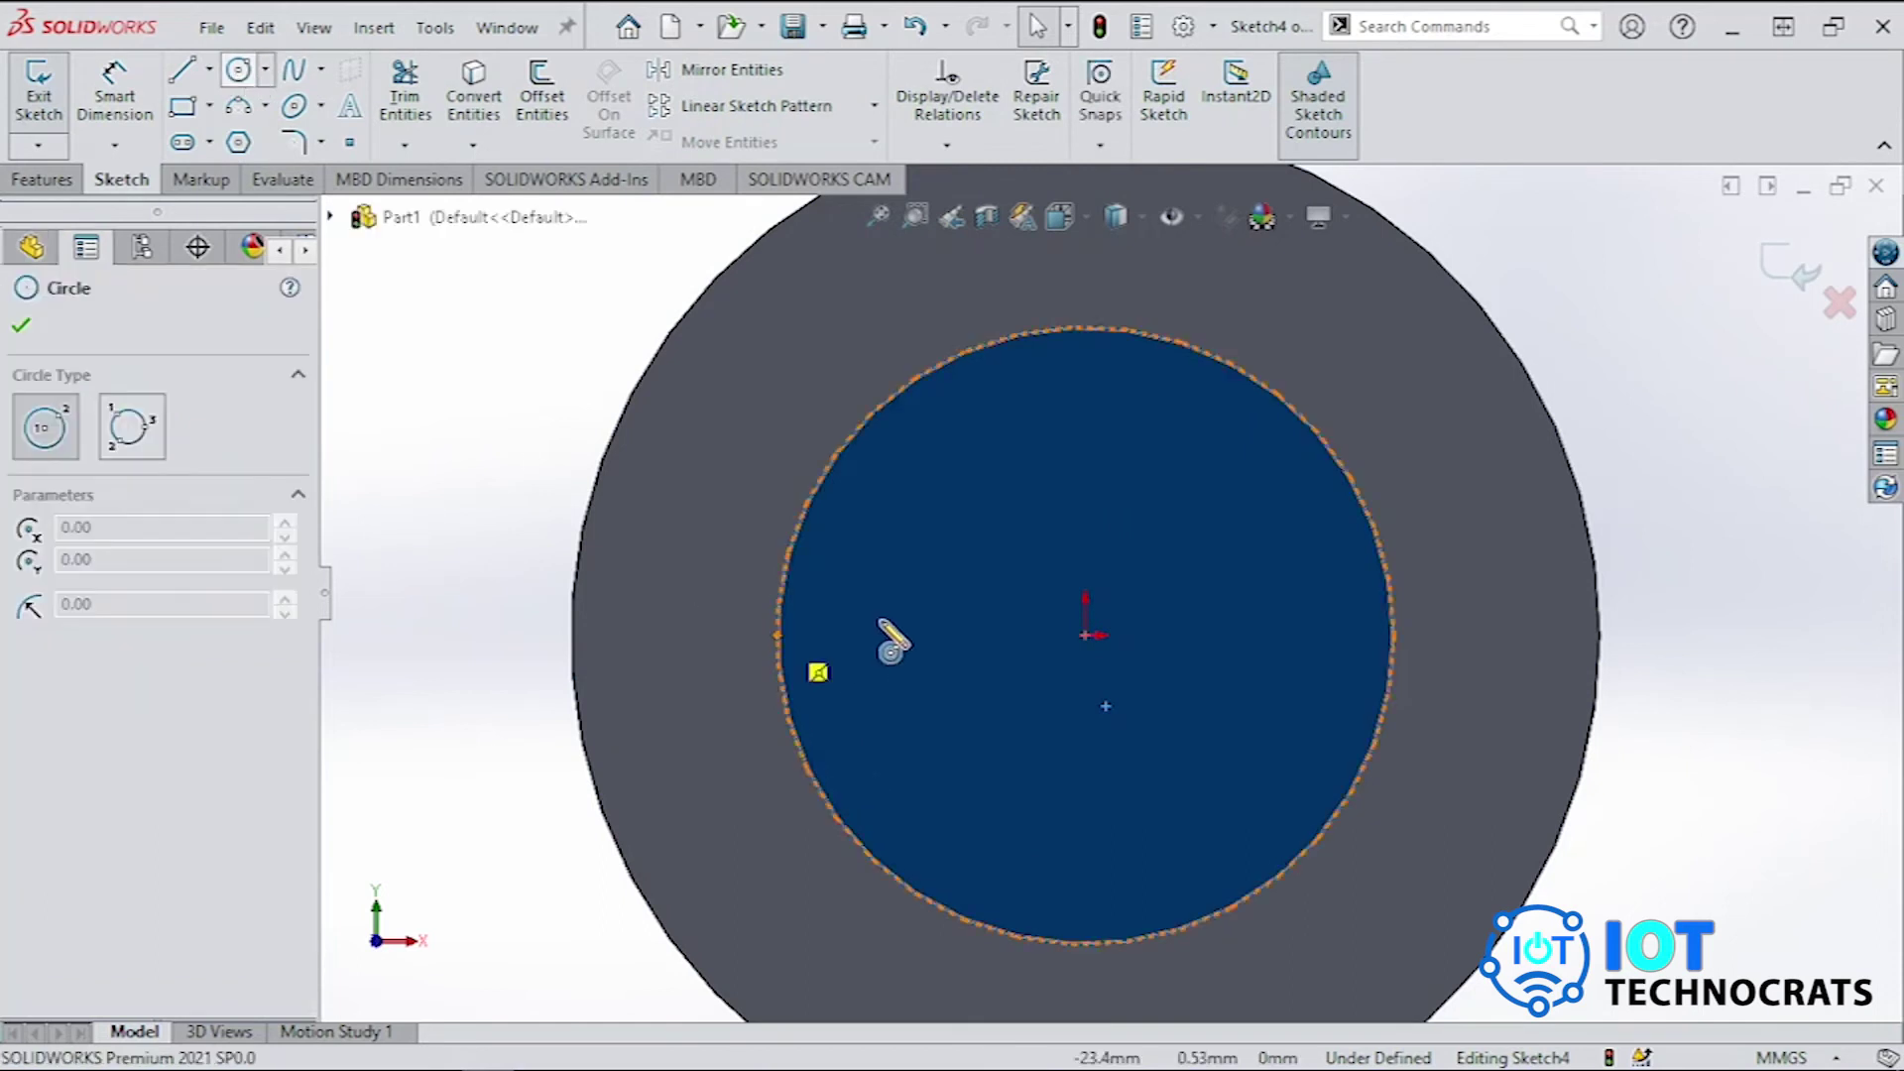
left_click(1087, 635)
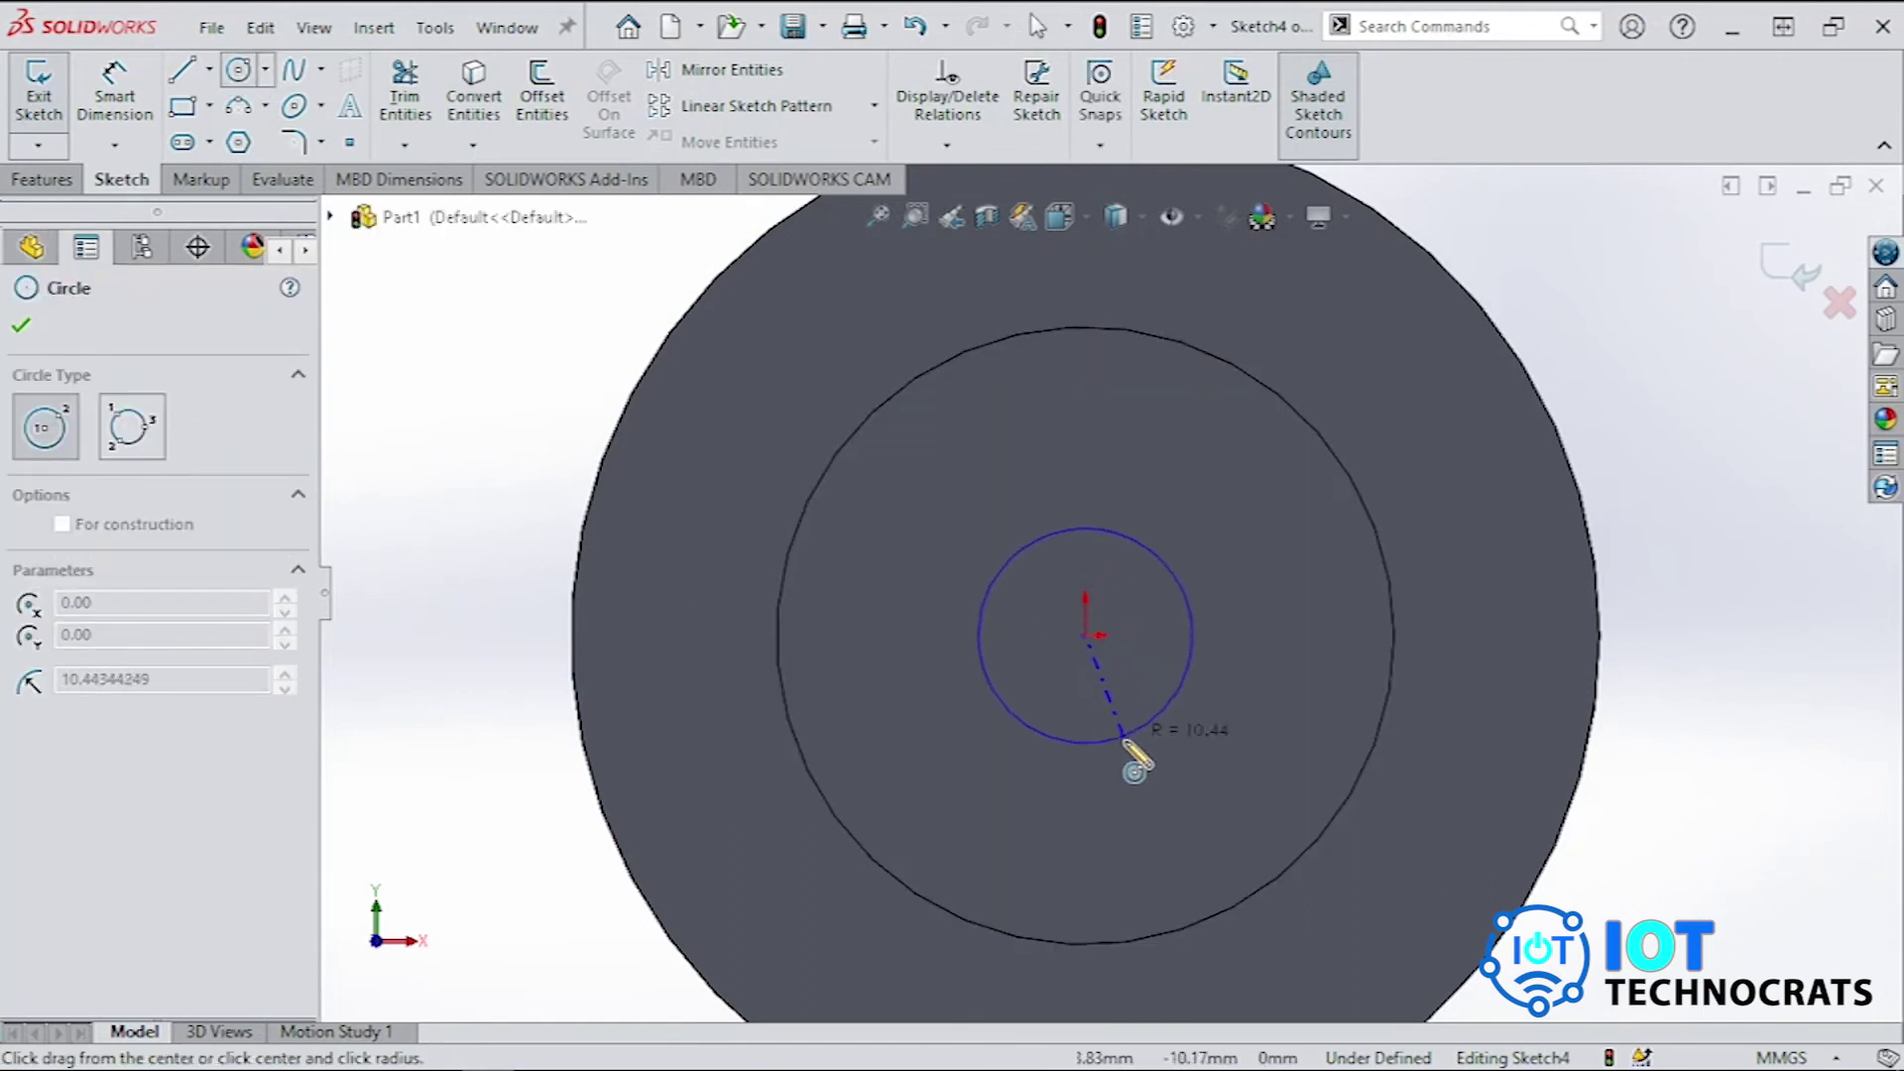
left_click(1135, 756)
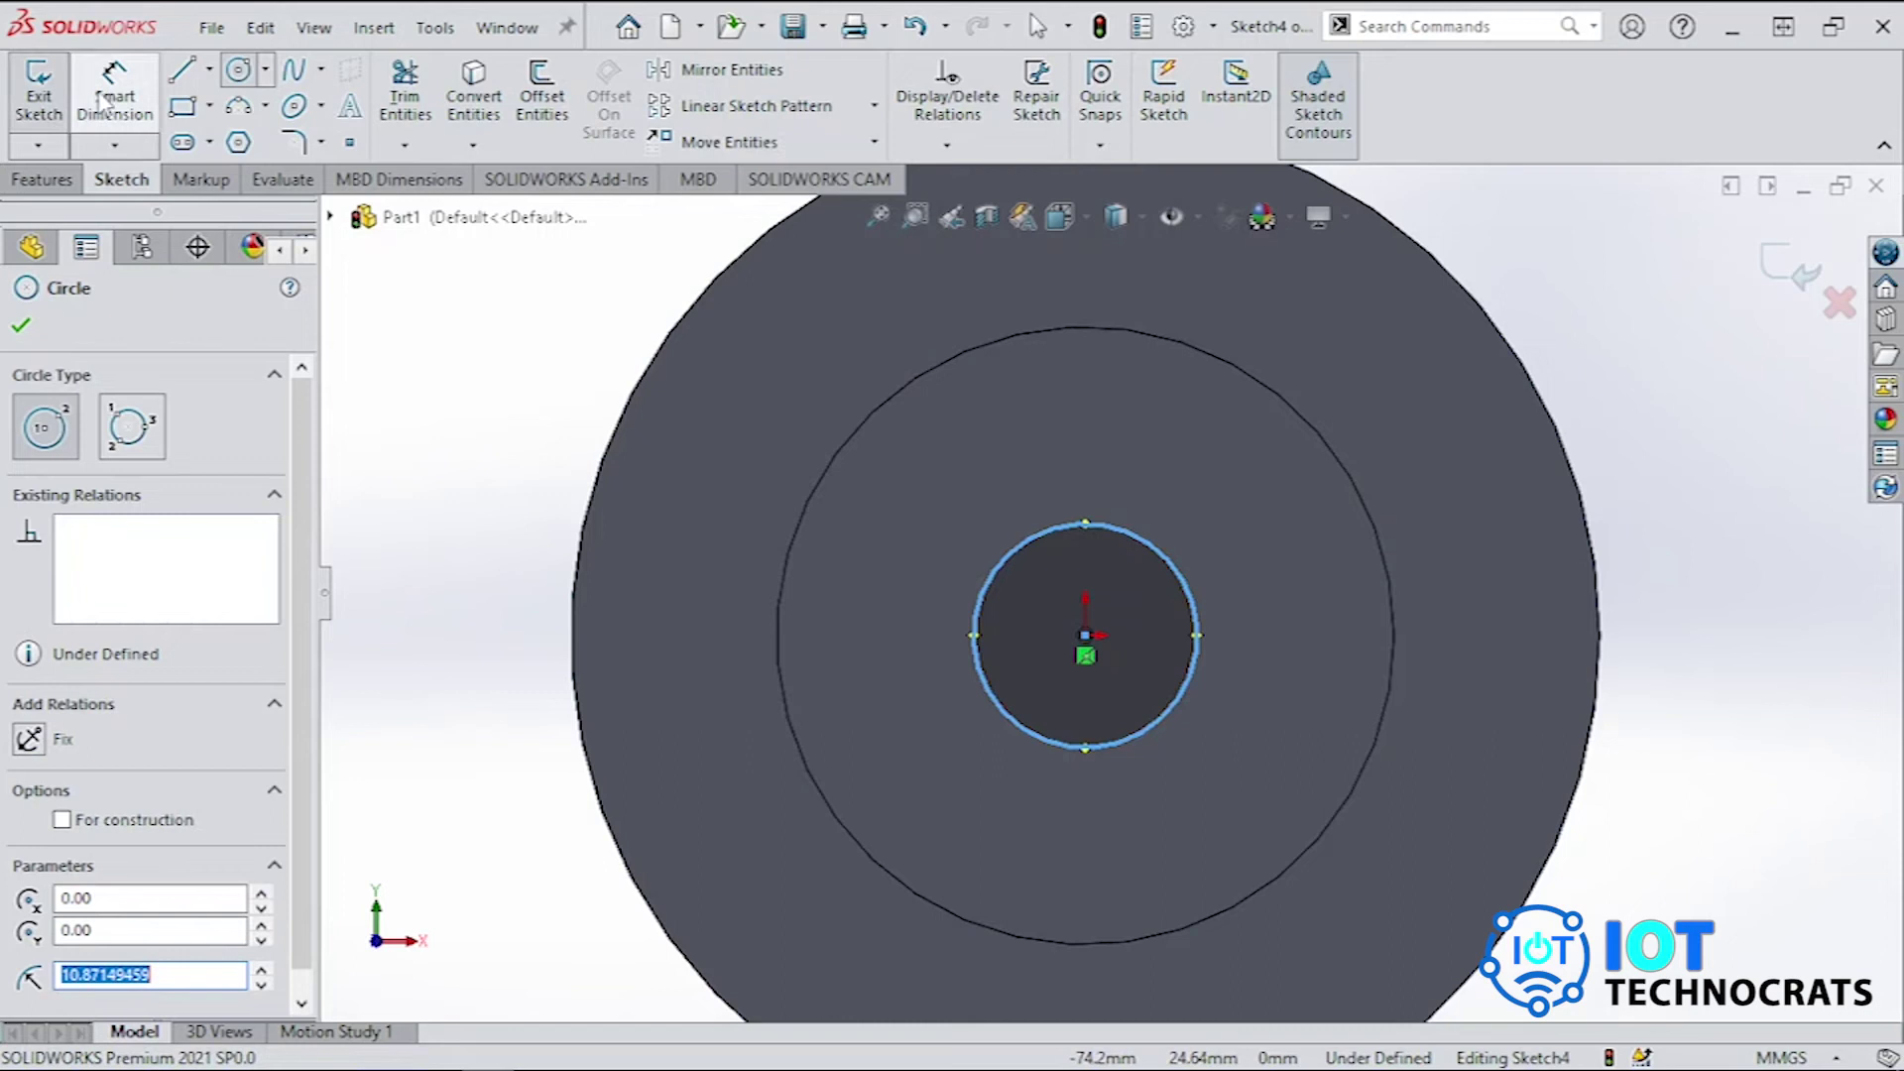
key("Escape")
Dimension the small circle's diameter and set it to 20 mm.
left_click(1004, 710)
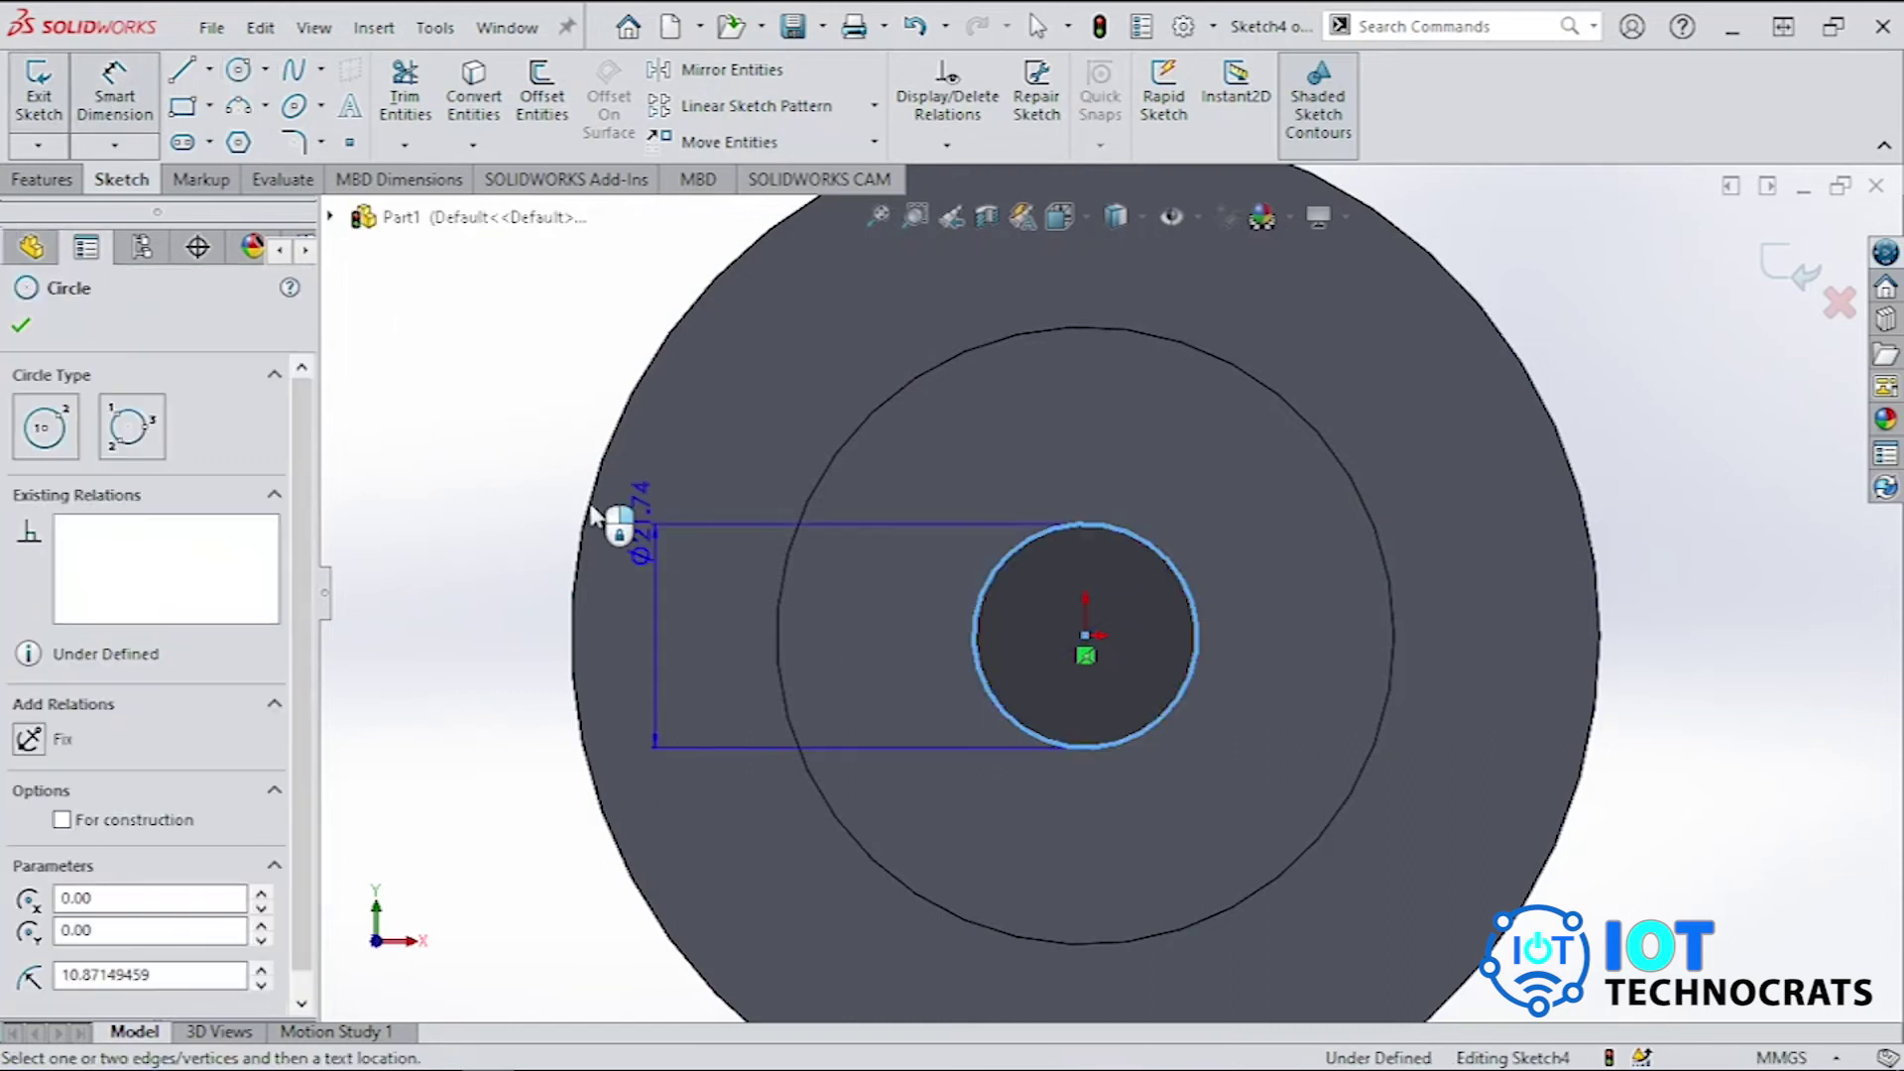
left_click(474, 489)
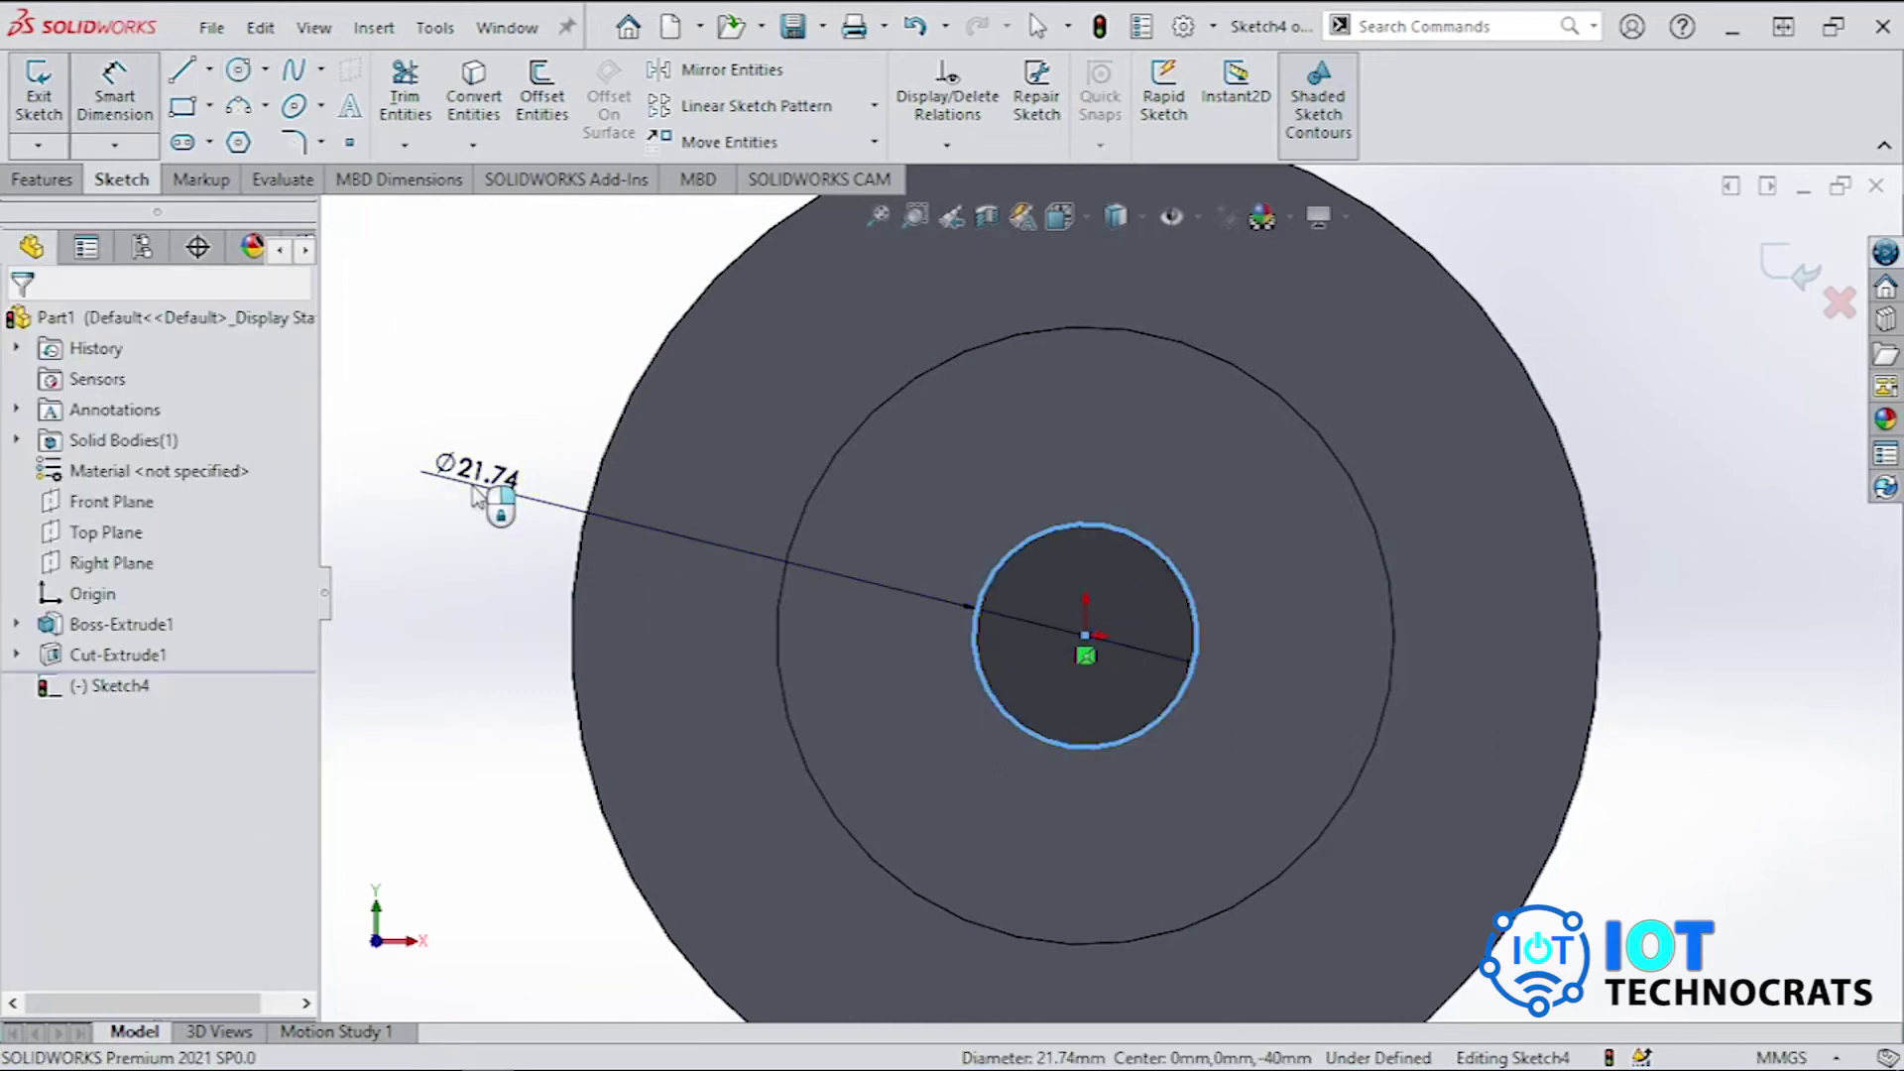
key("Return")
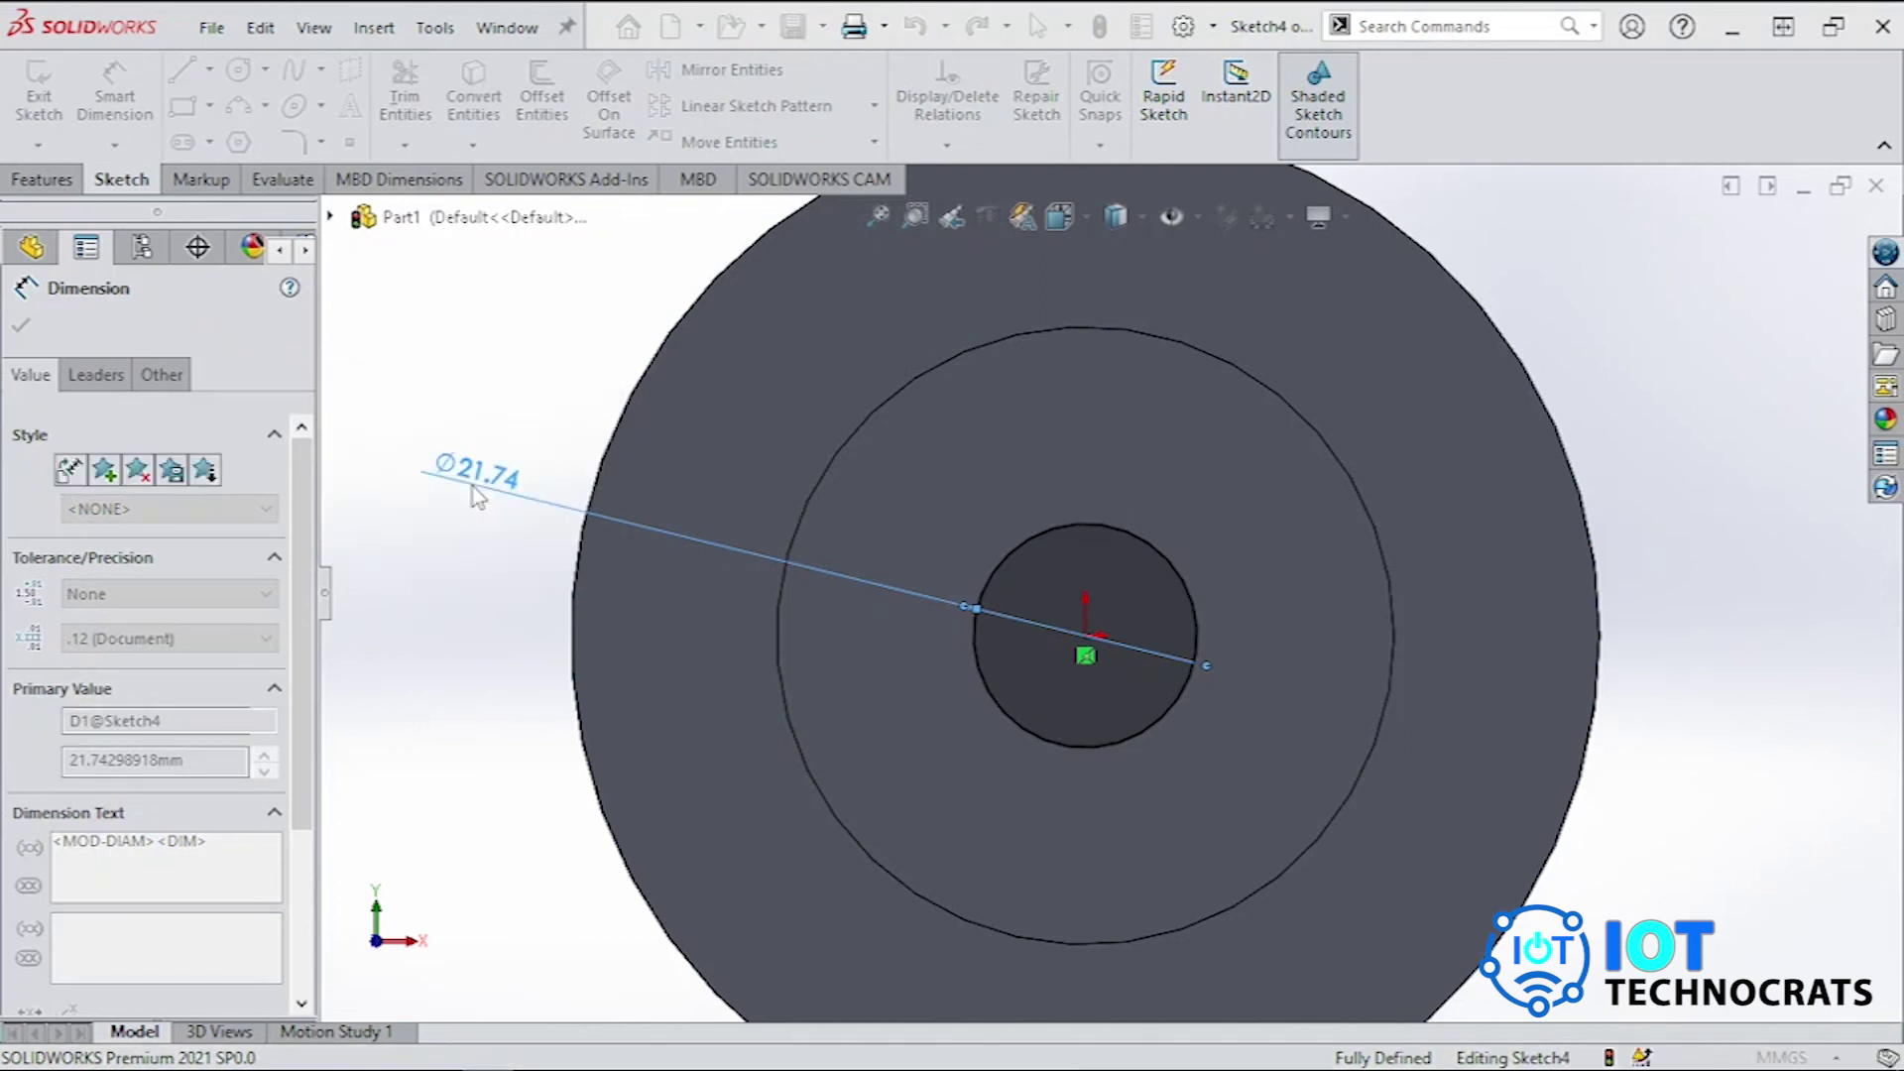
type("20")
key("Return")
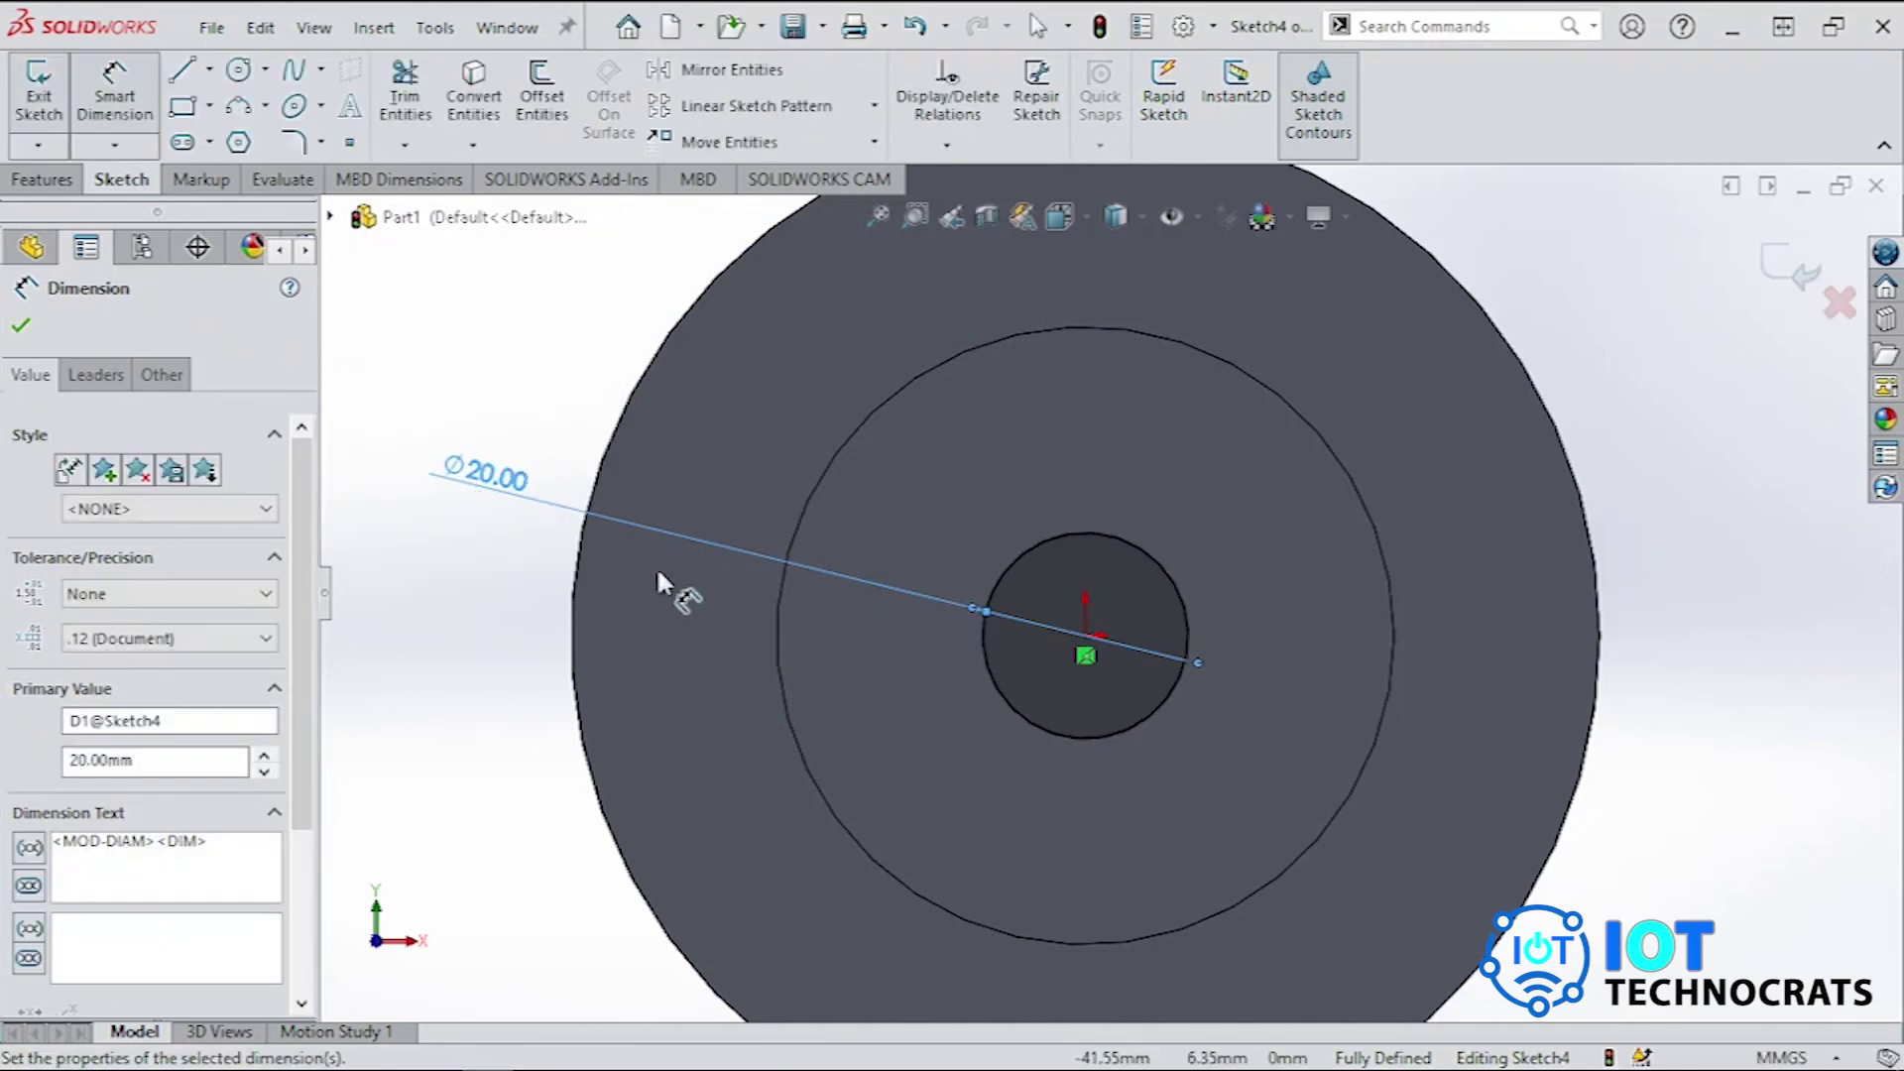
Cut the 20 mm circle from the bore's bottom face as a blind extruded cut 80 mm deep.
key("f")
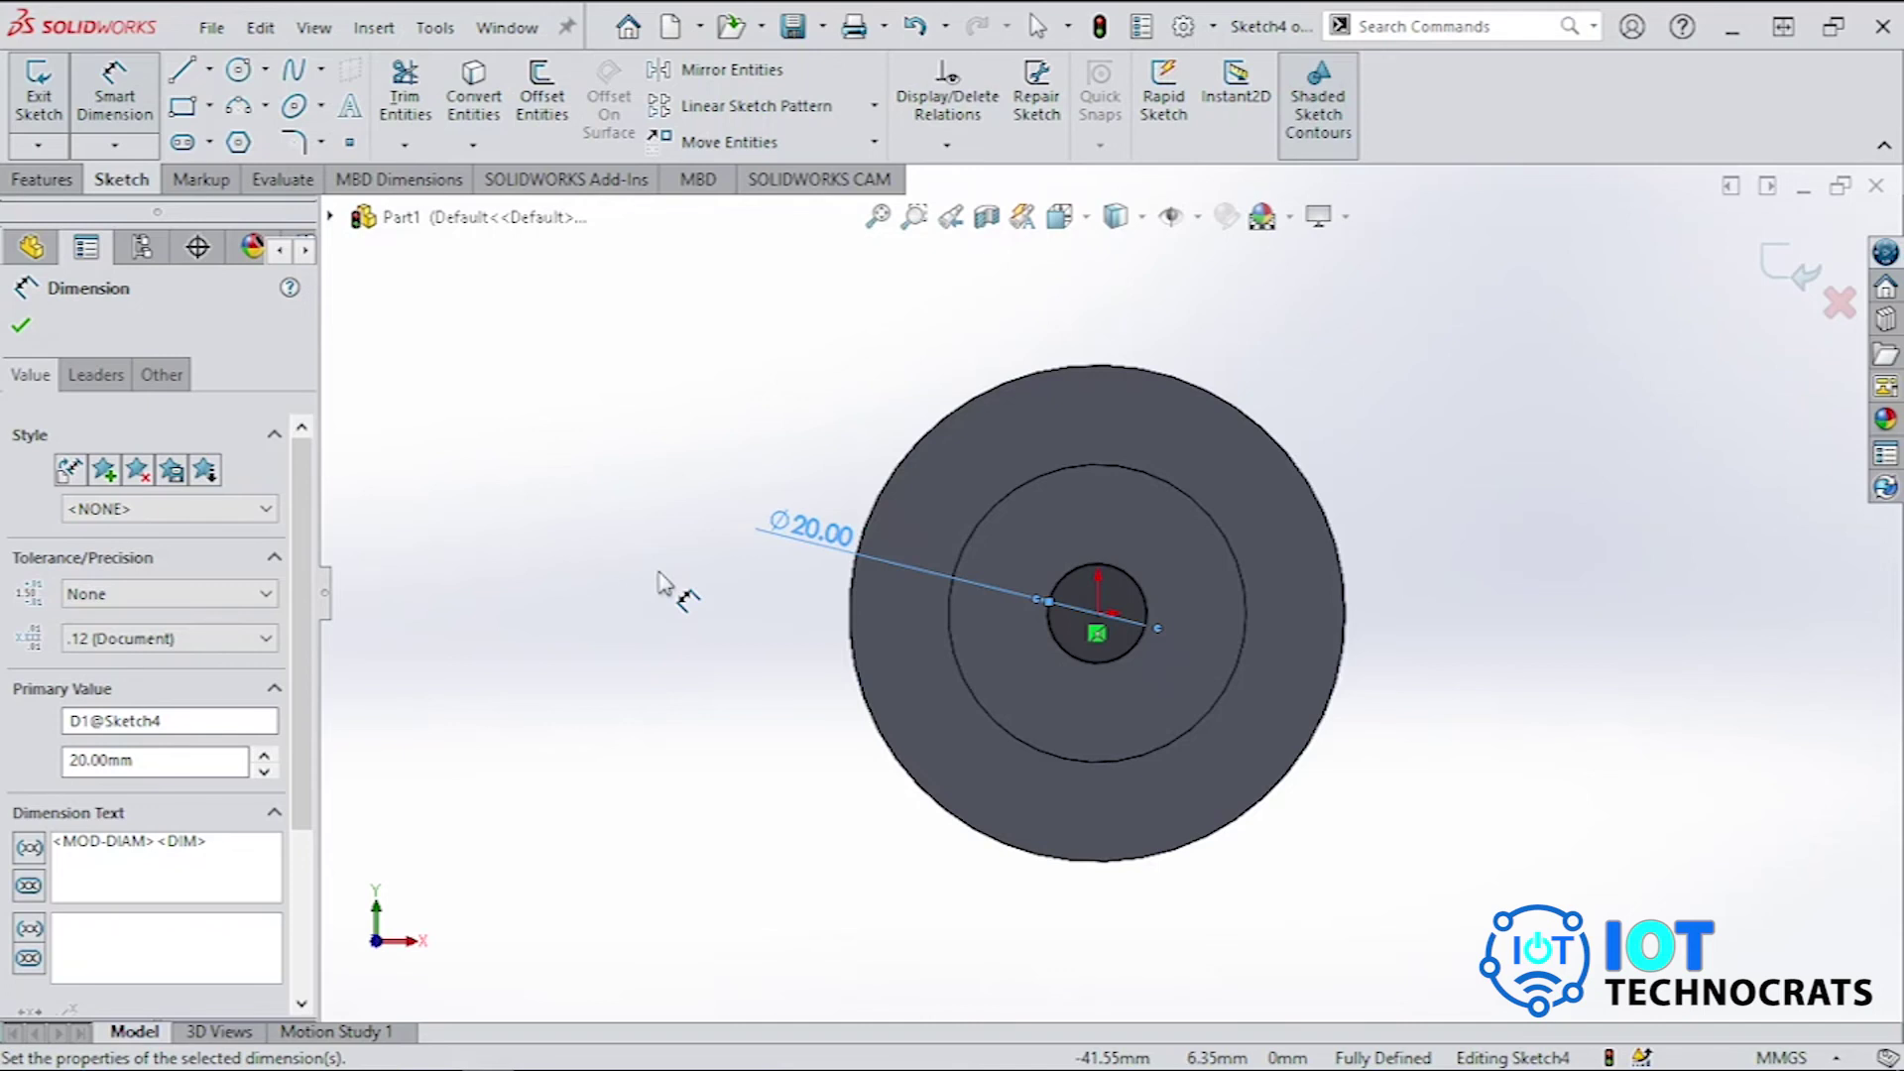
key("z")
key("Left")
key("Left")
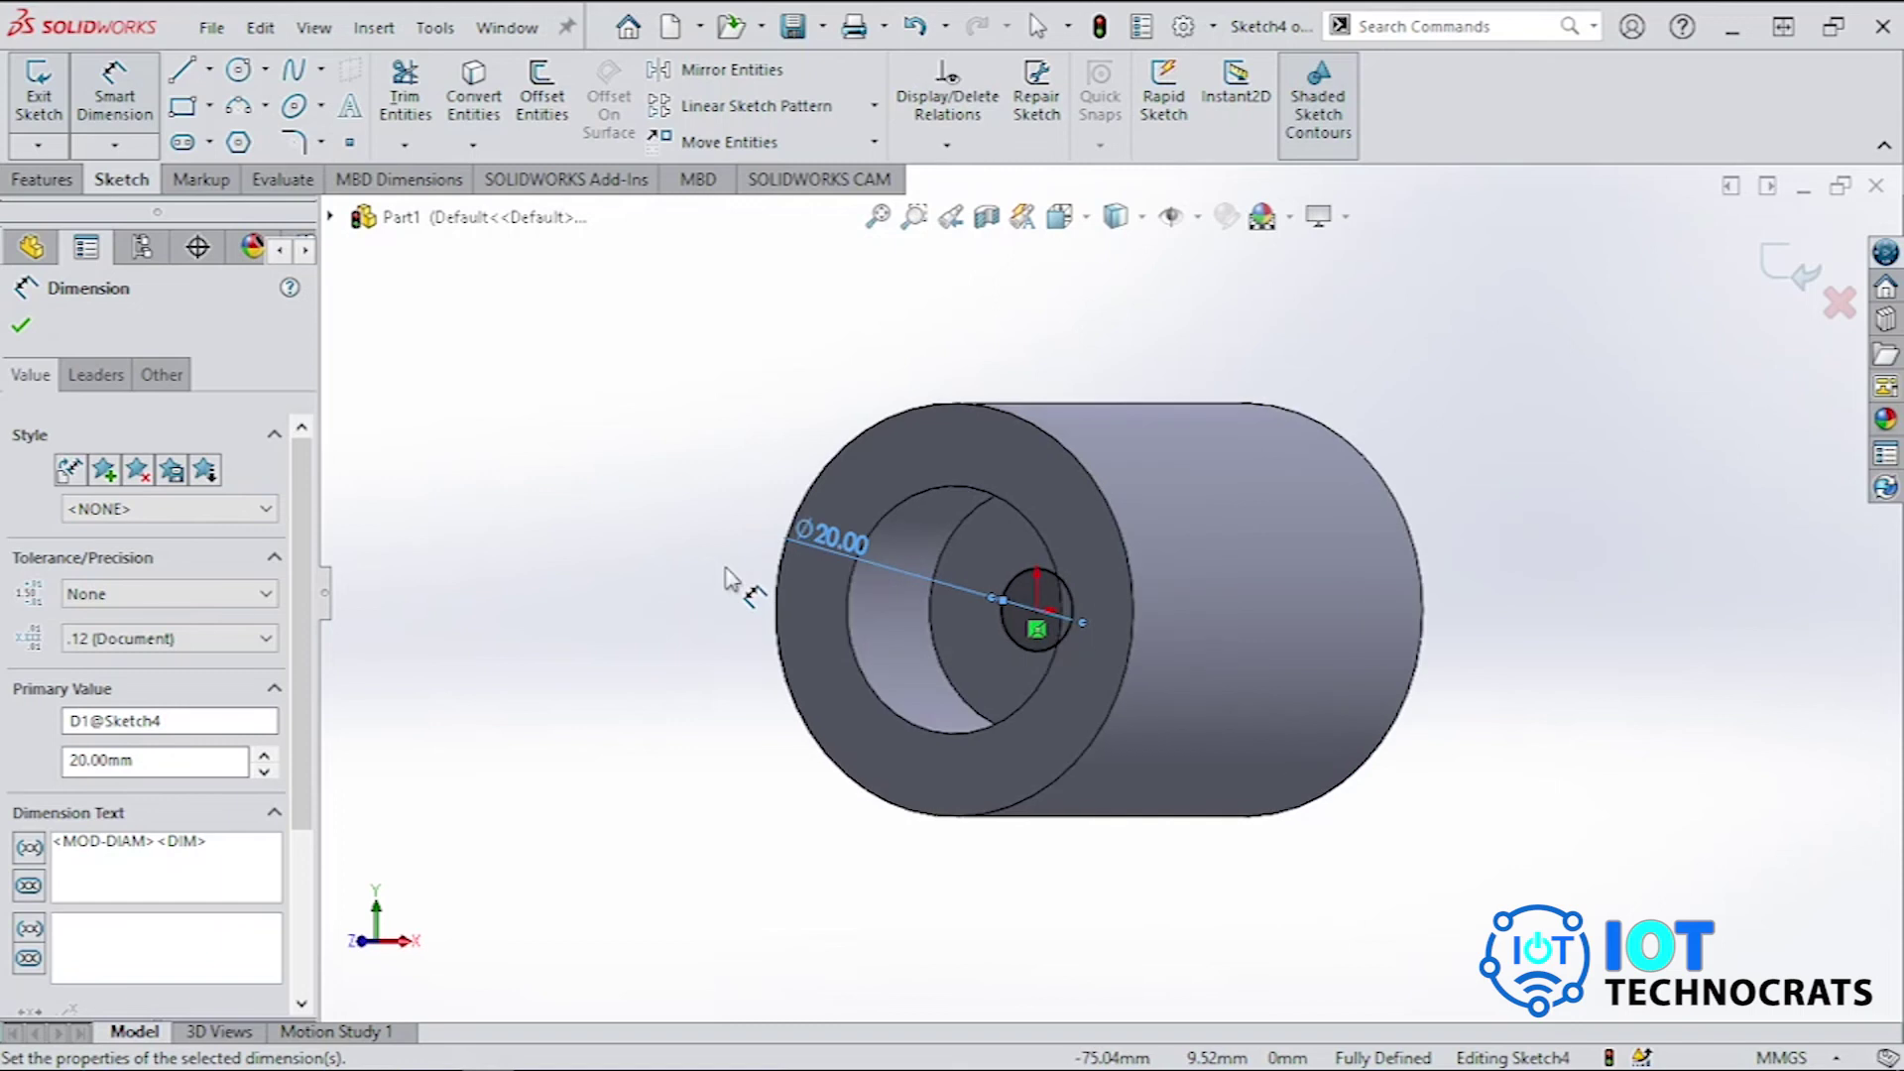
left_click(71, 191)
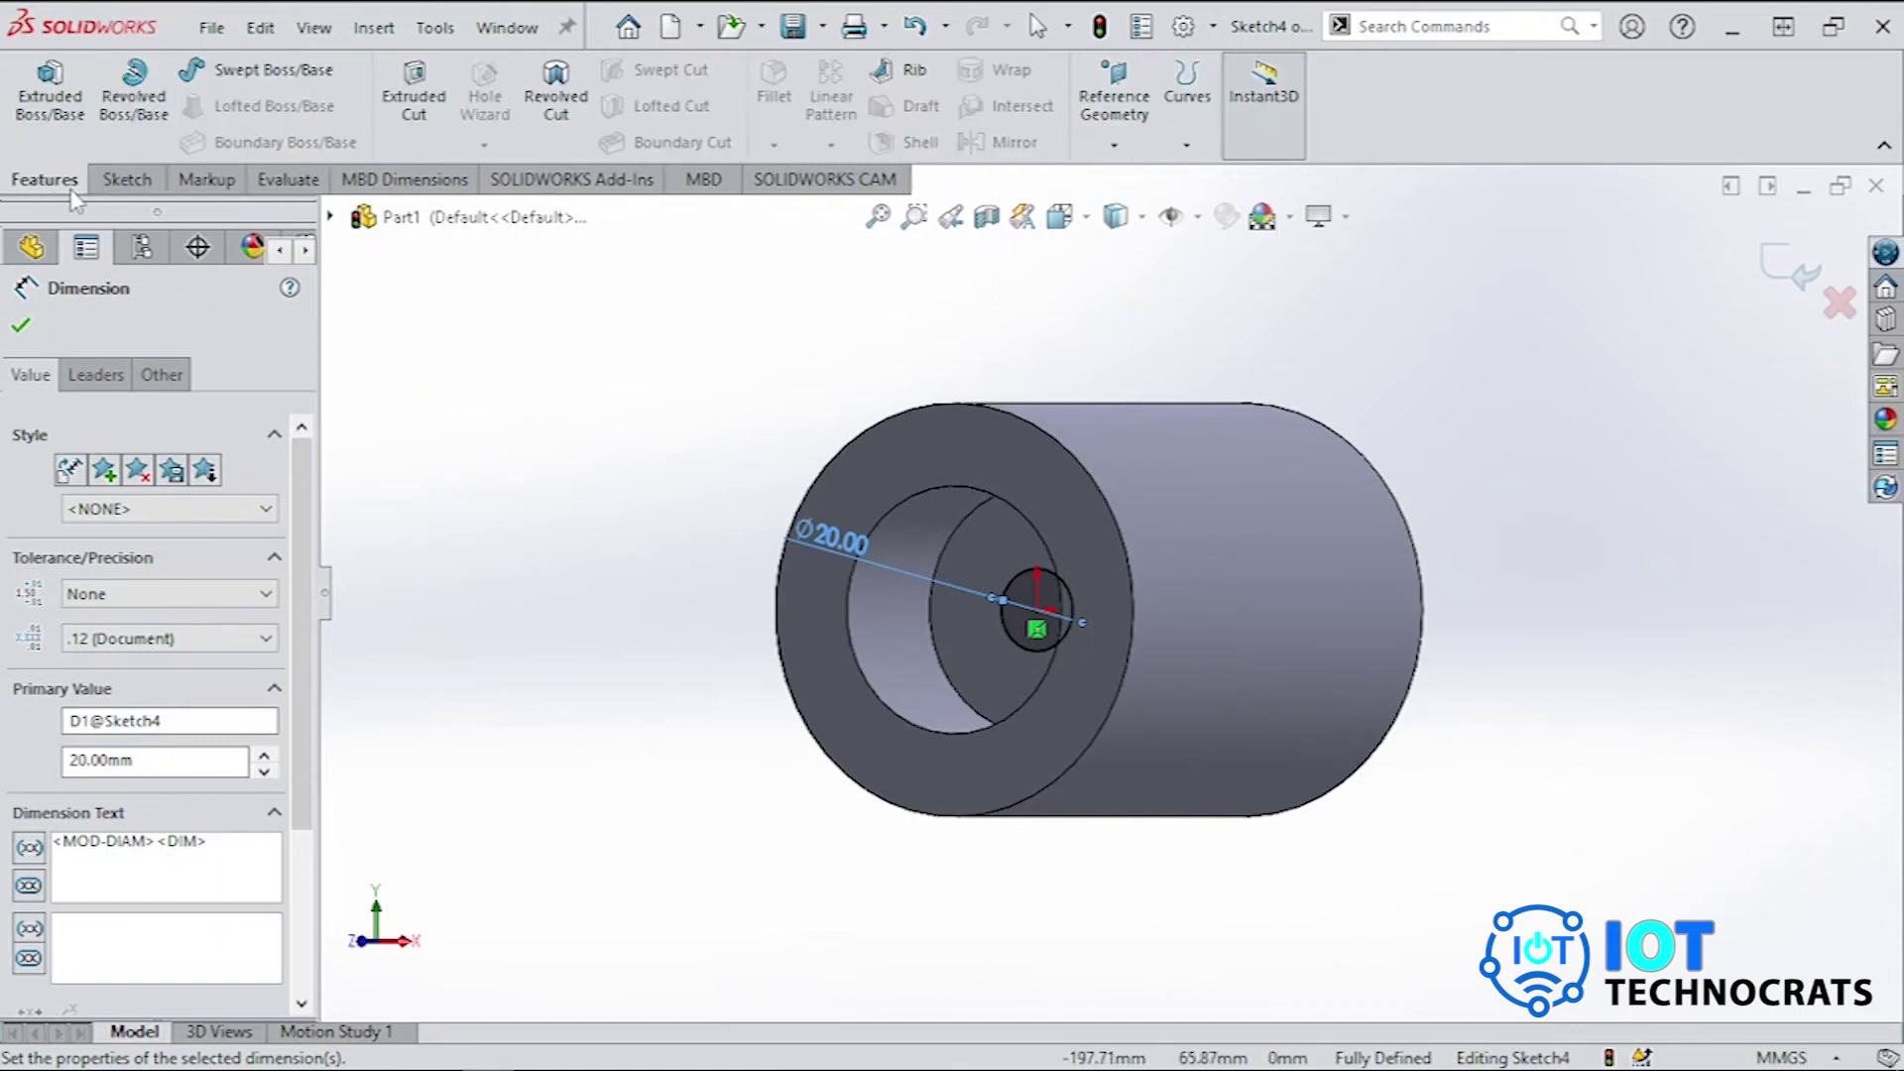
left_click(437, 96)
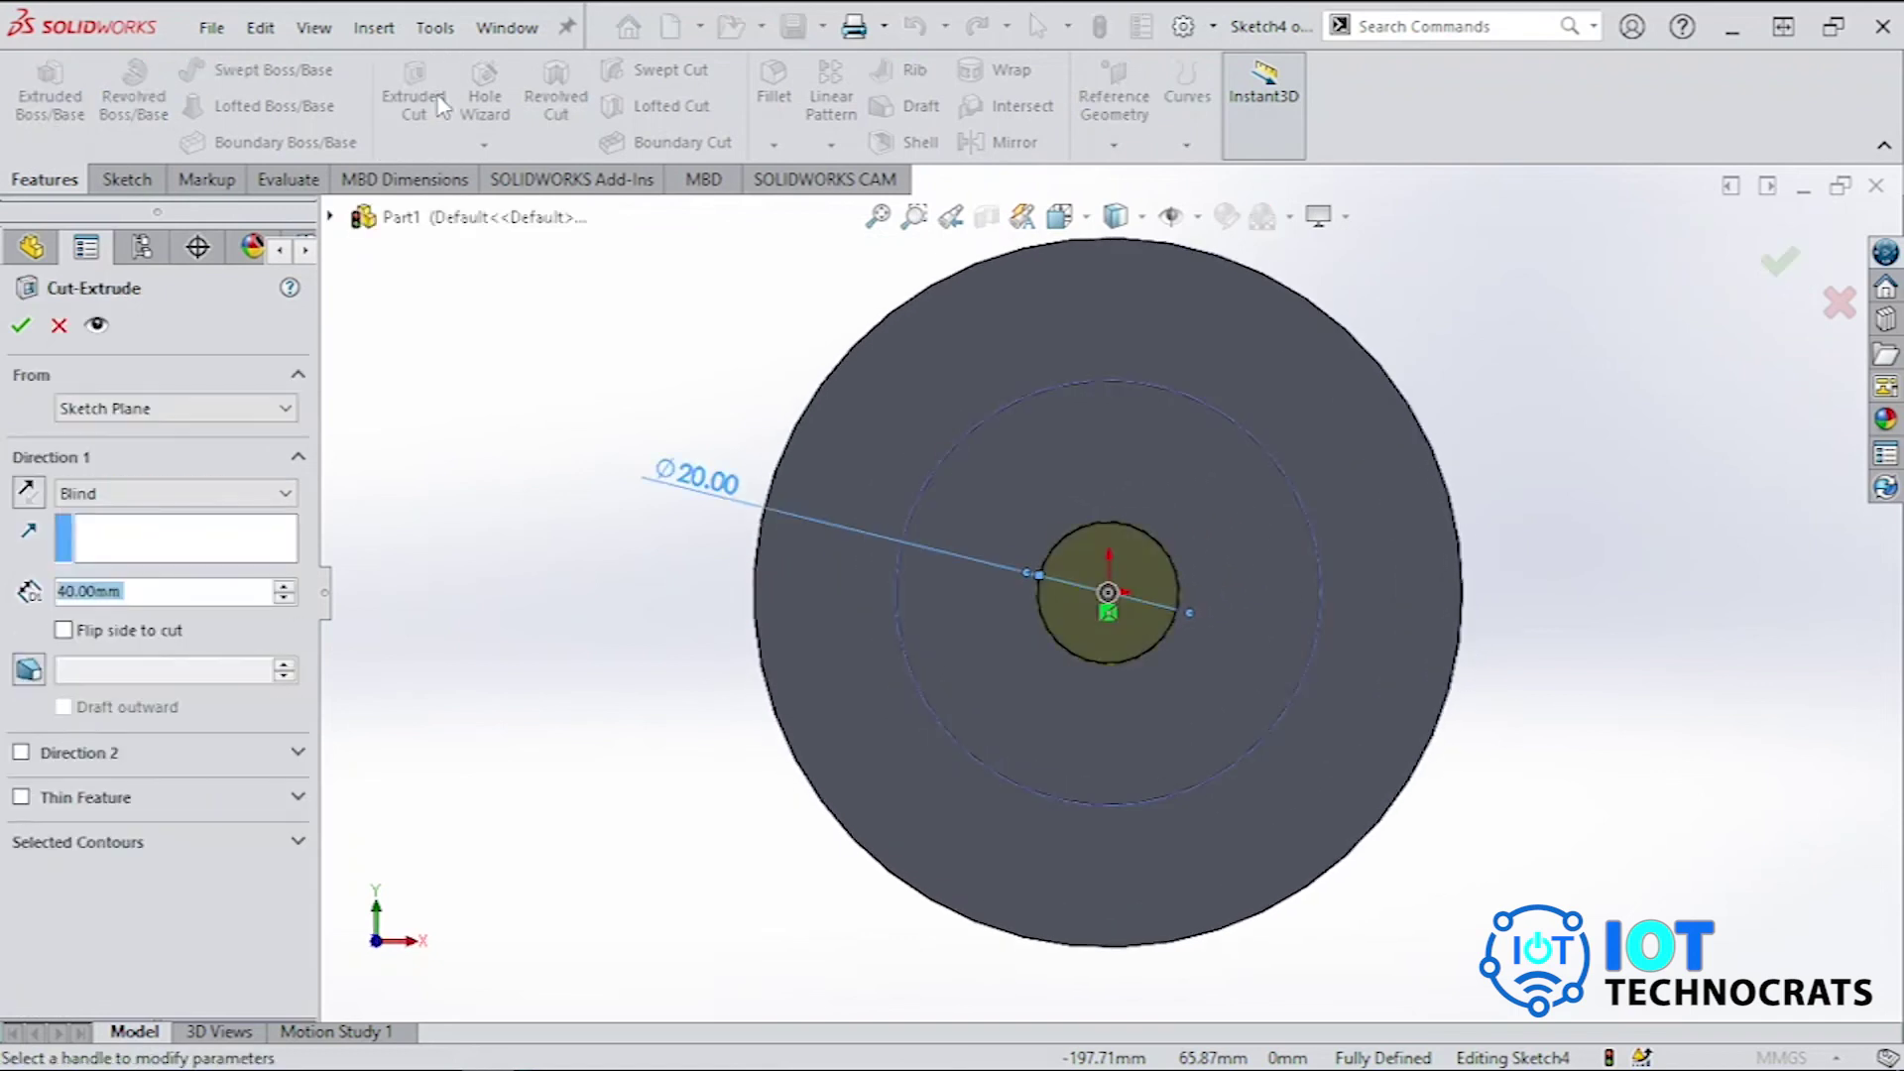
type("80")
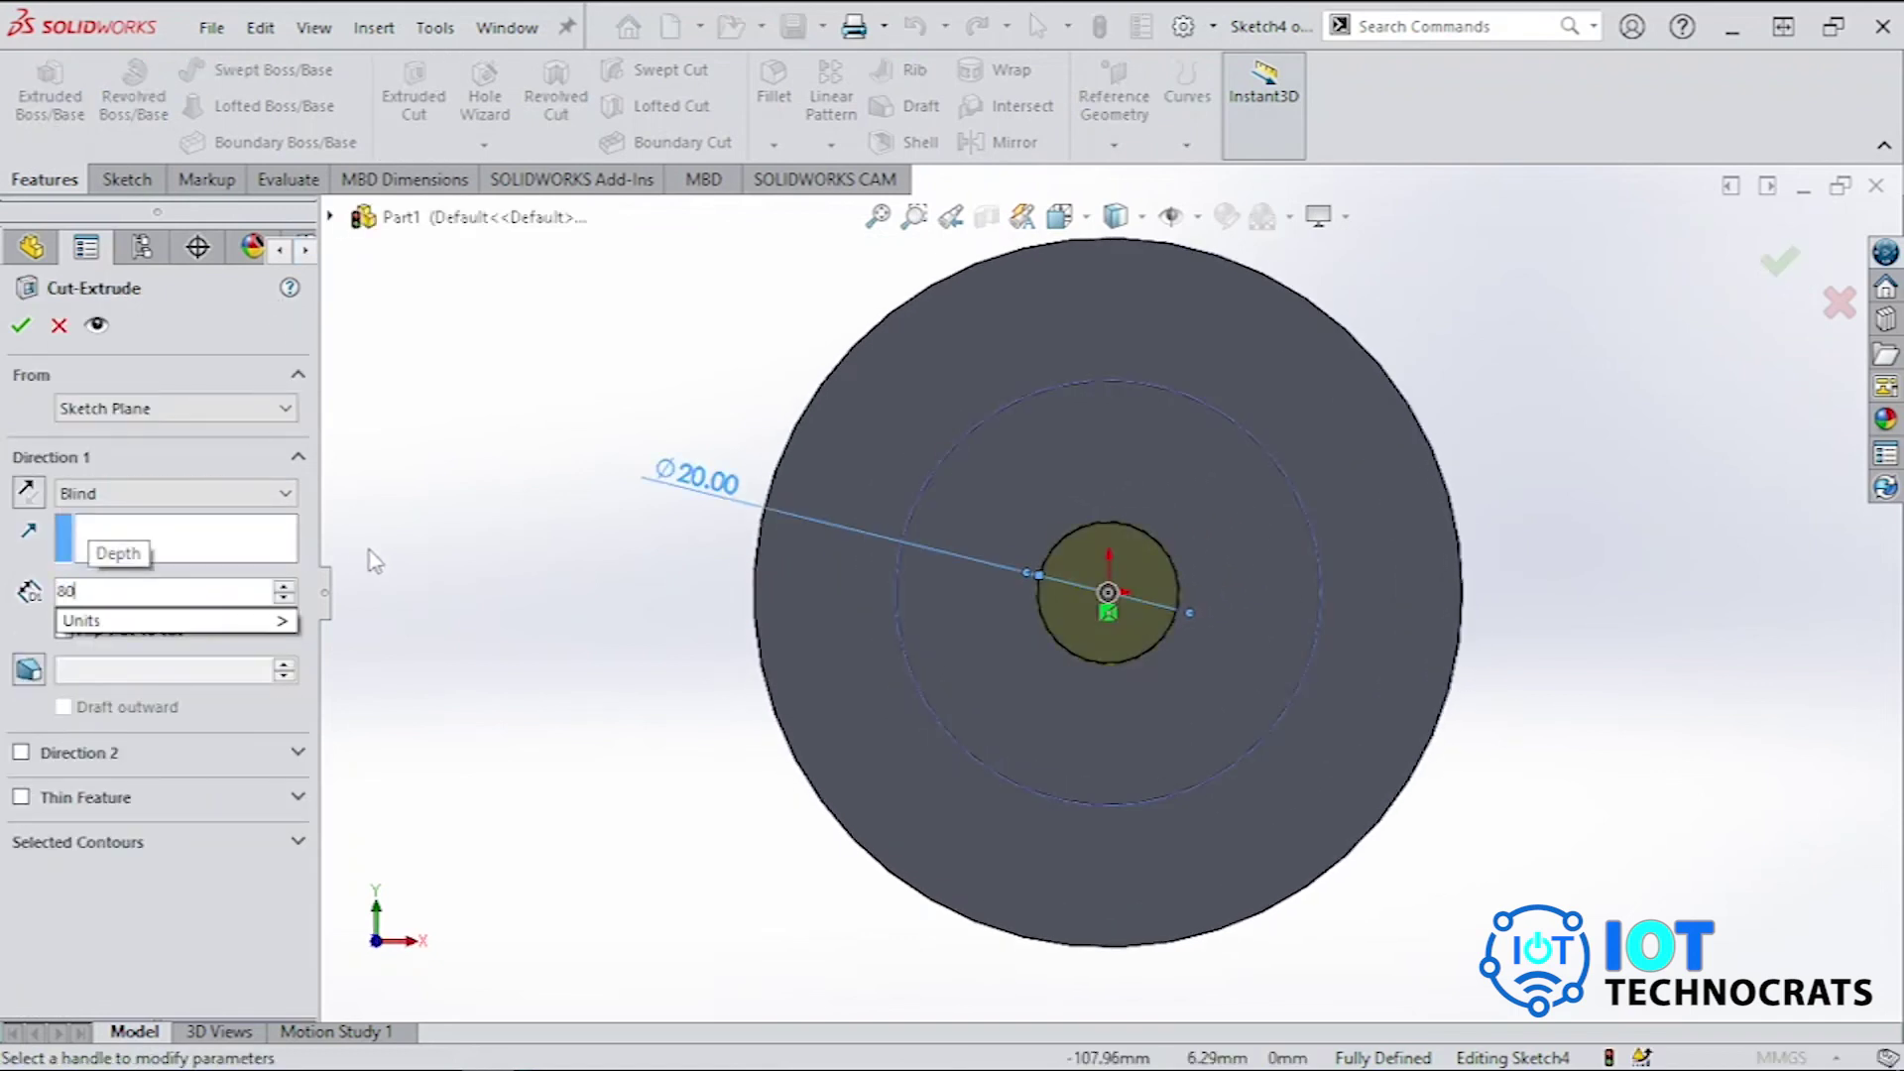
key("Return")
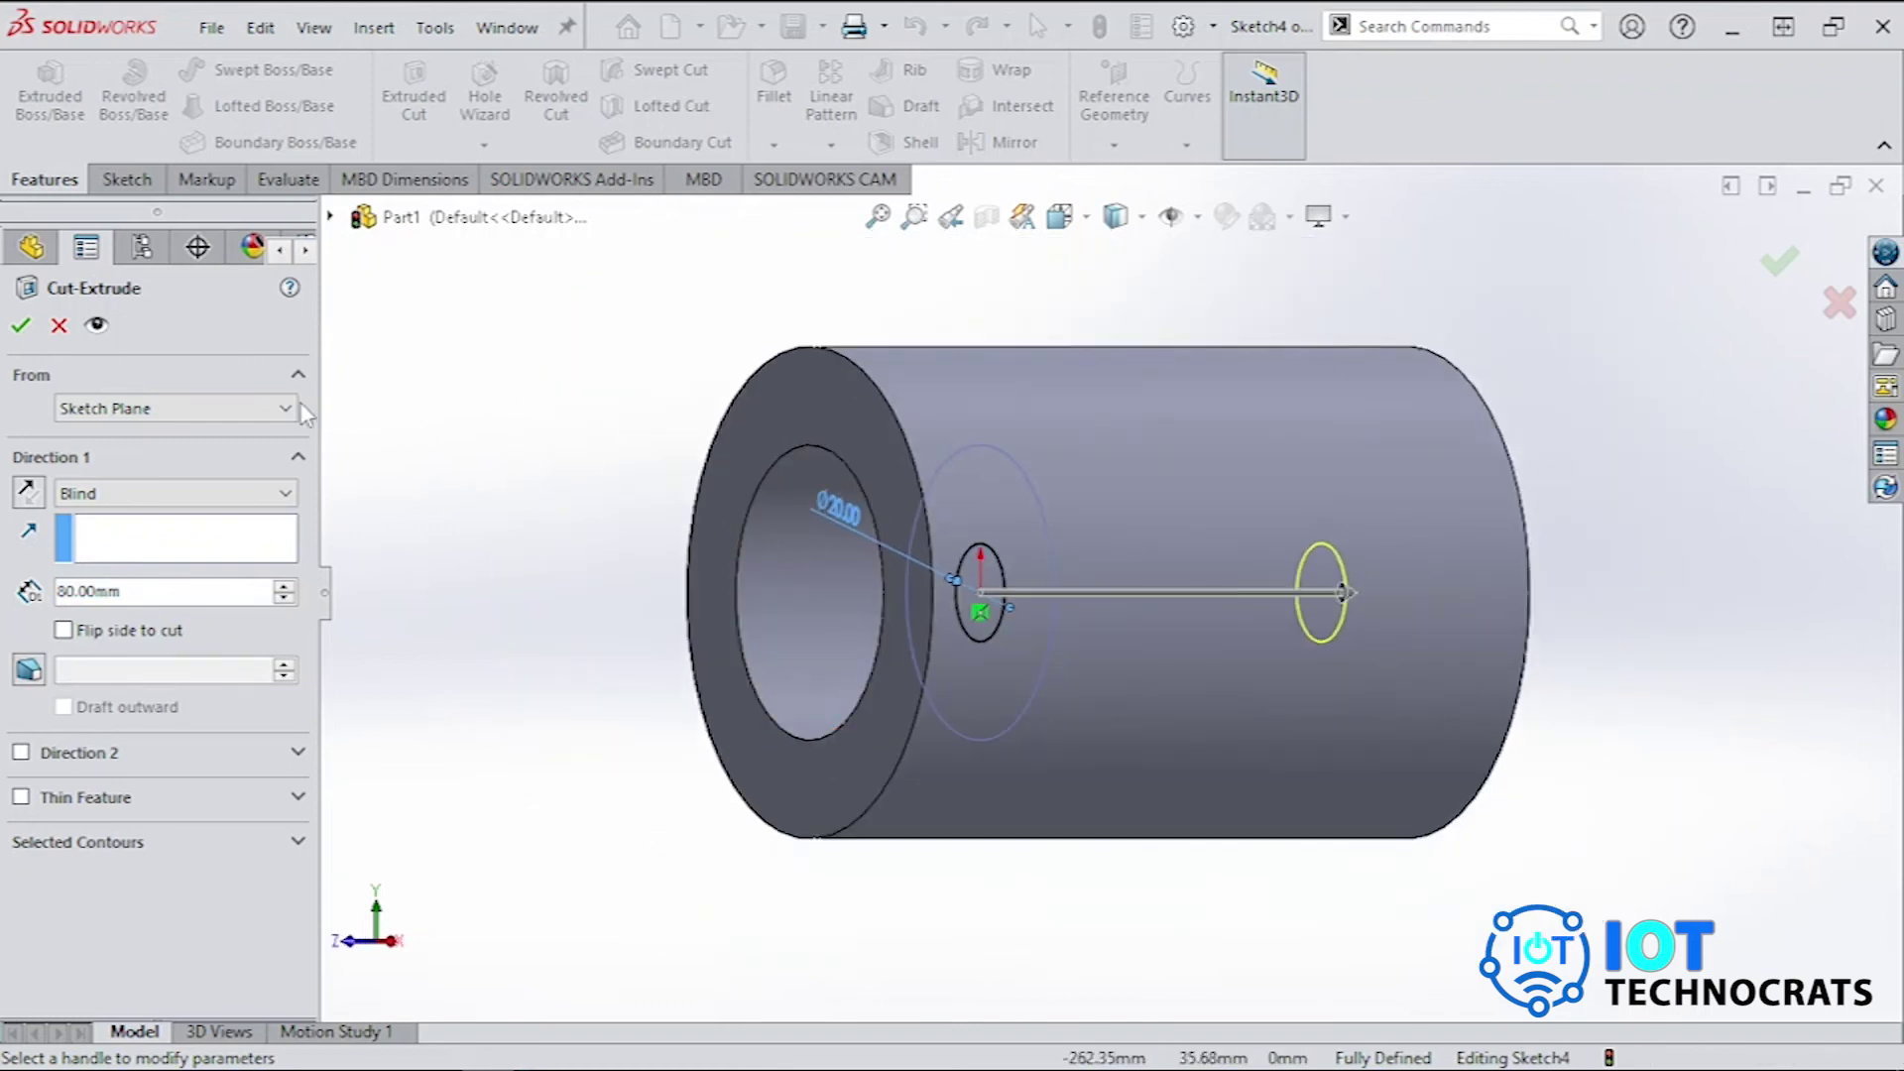
left_click(24, 330)
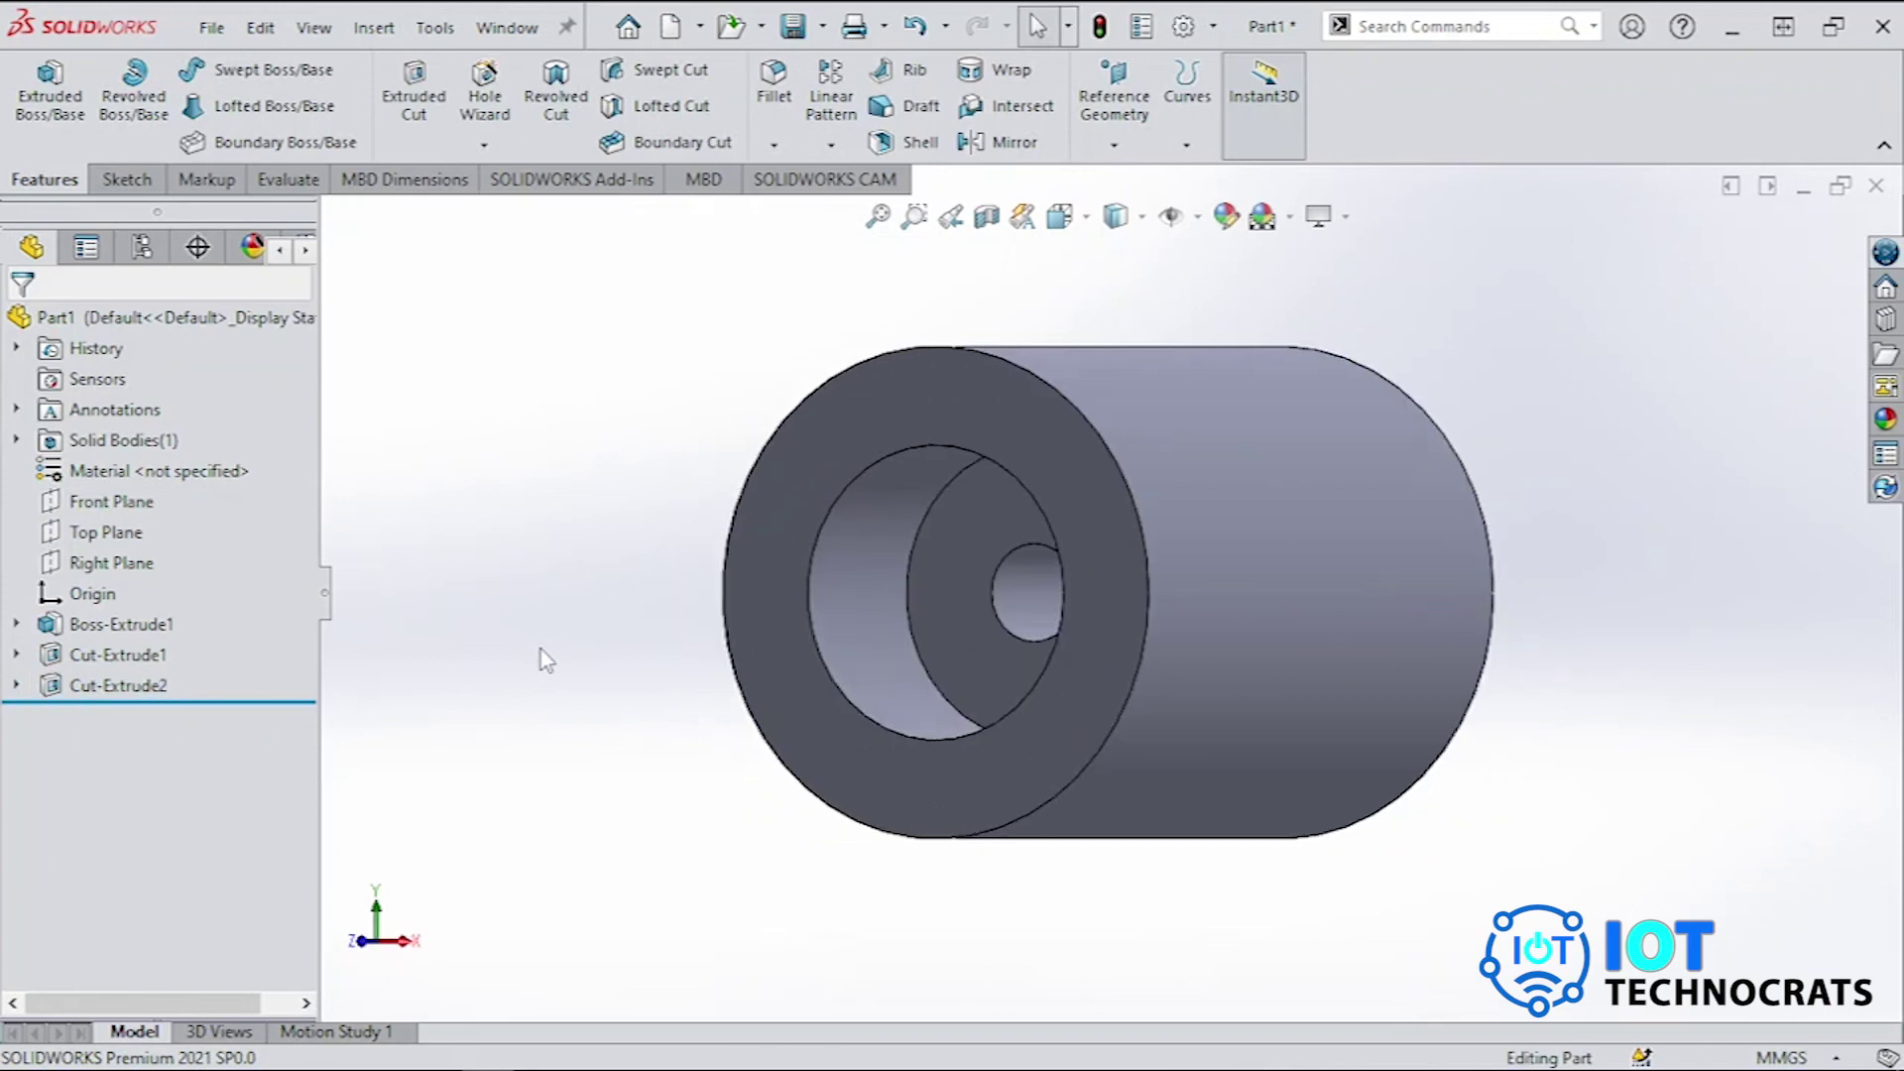
Examine the finished cylinder from the isometric view and other angles, checking the stepped bore and the closed rear face.
key("Right")
key("Right")
key("Right")
key("Right")
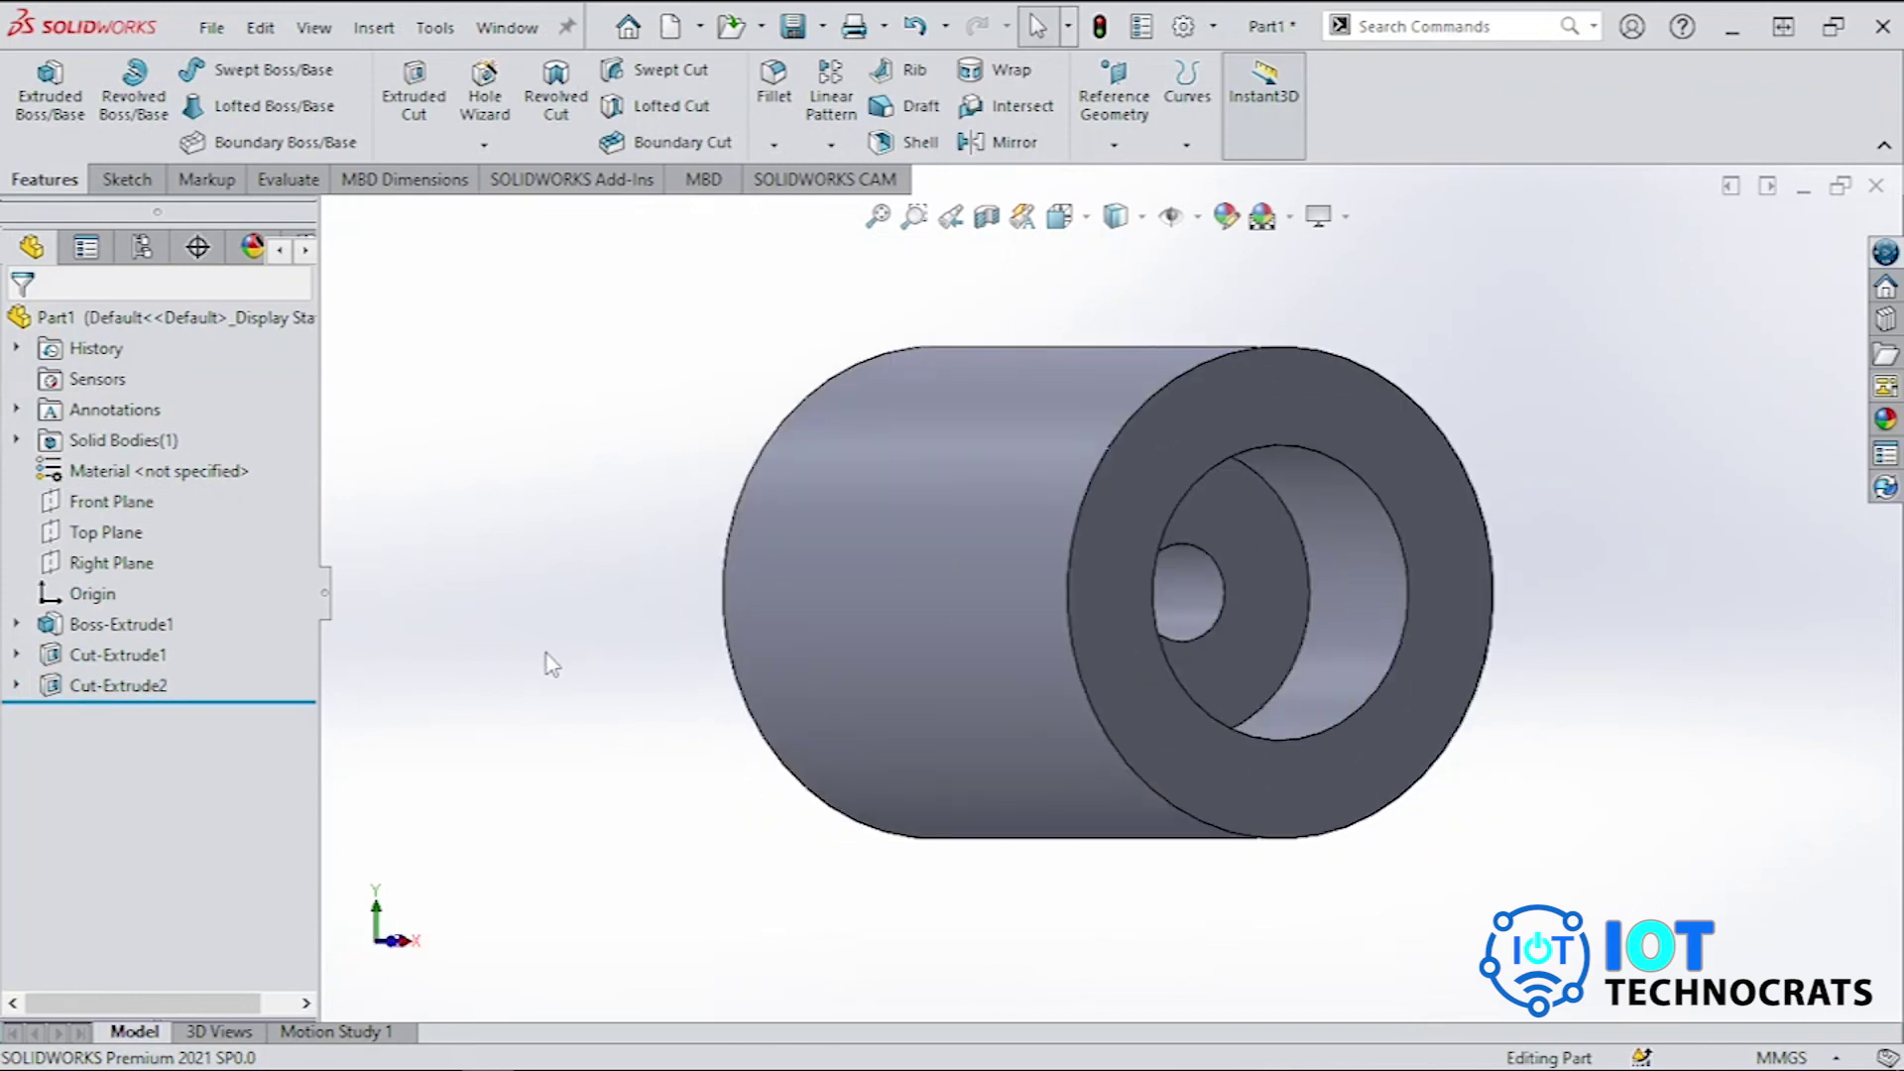
key("ctrl+7")
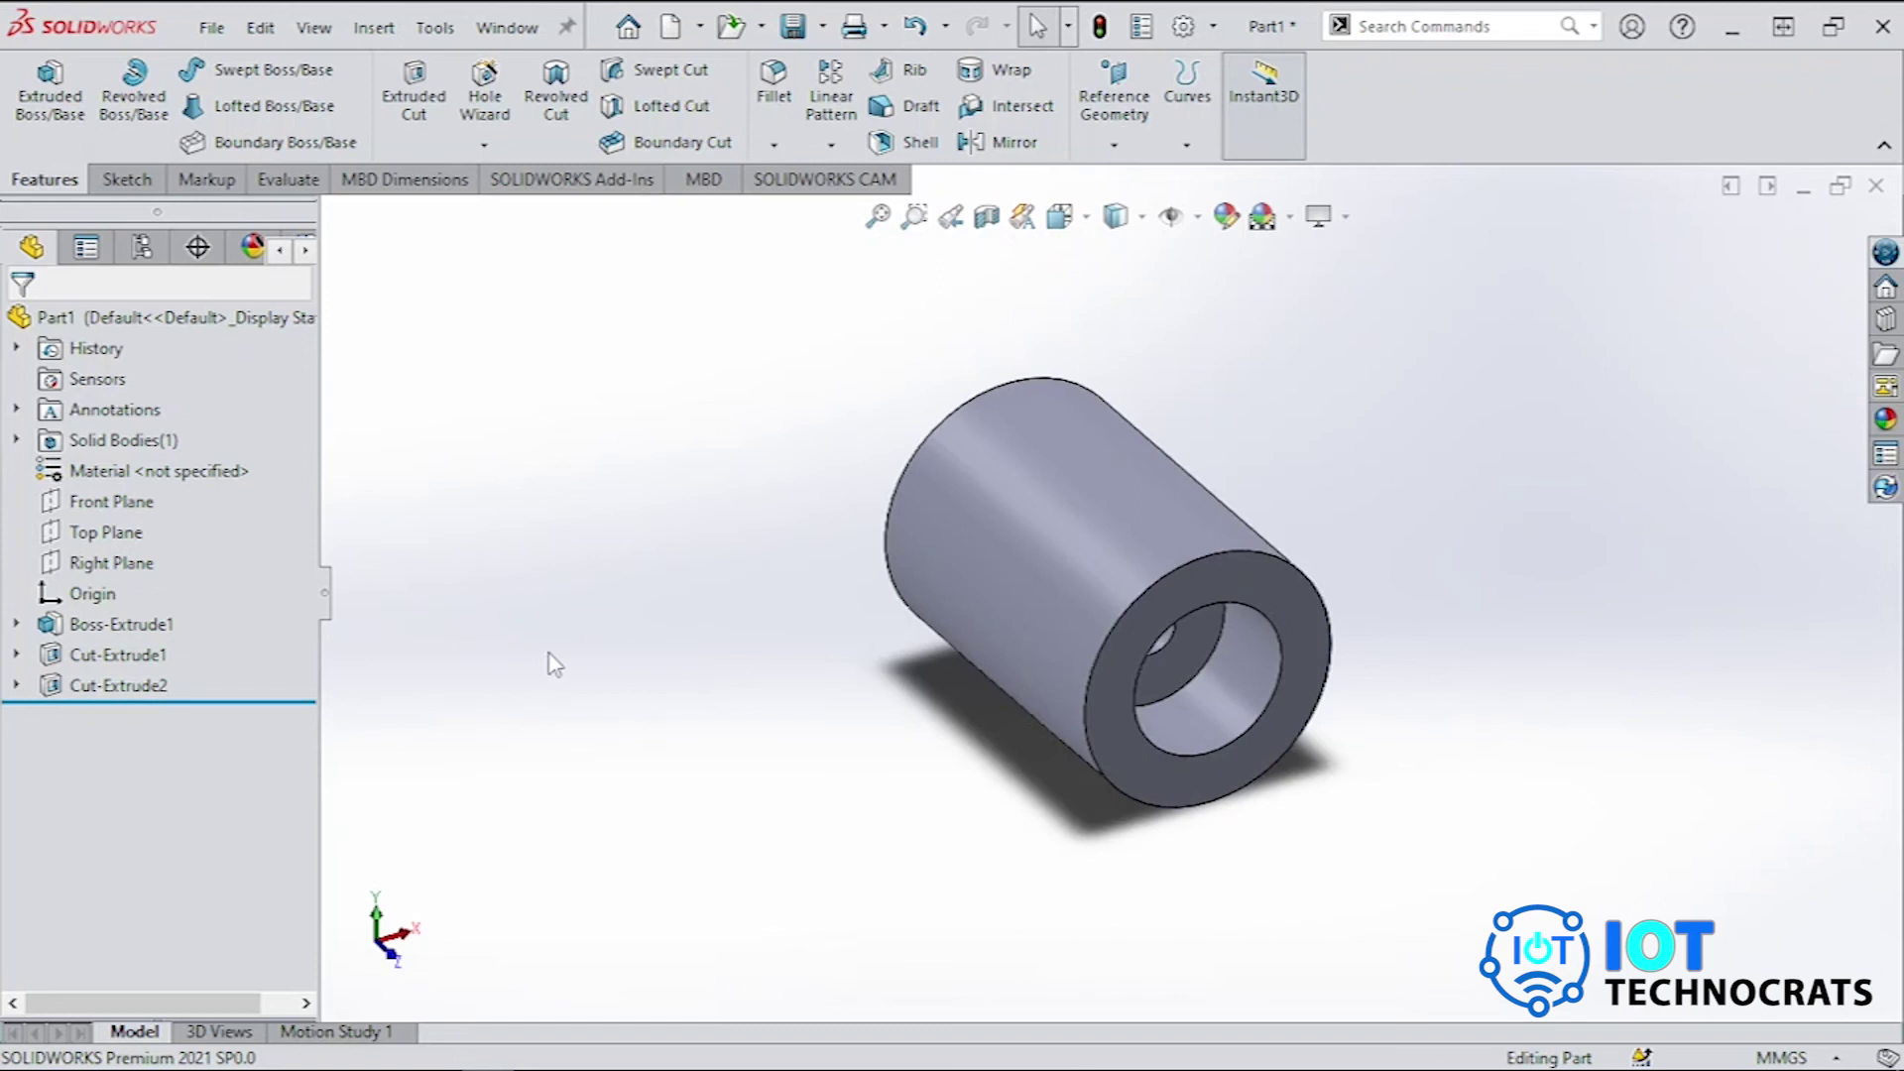
key("Left")
key("Left")
key("Left")
key("Left")
key("Left")
key("Left")
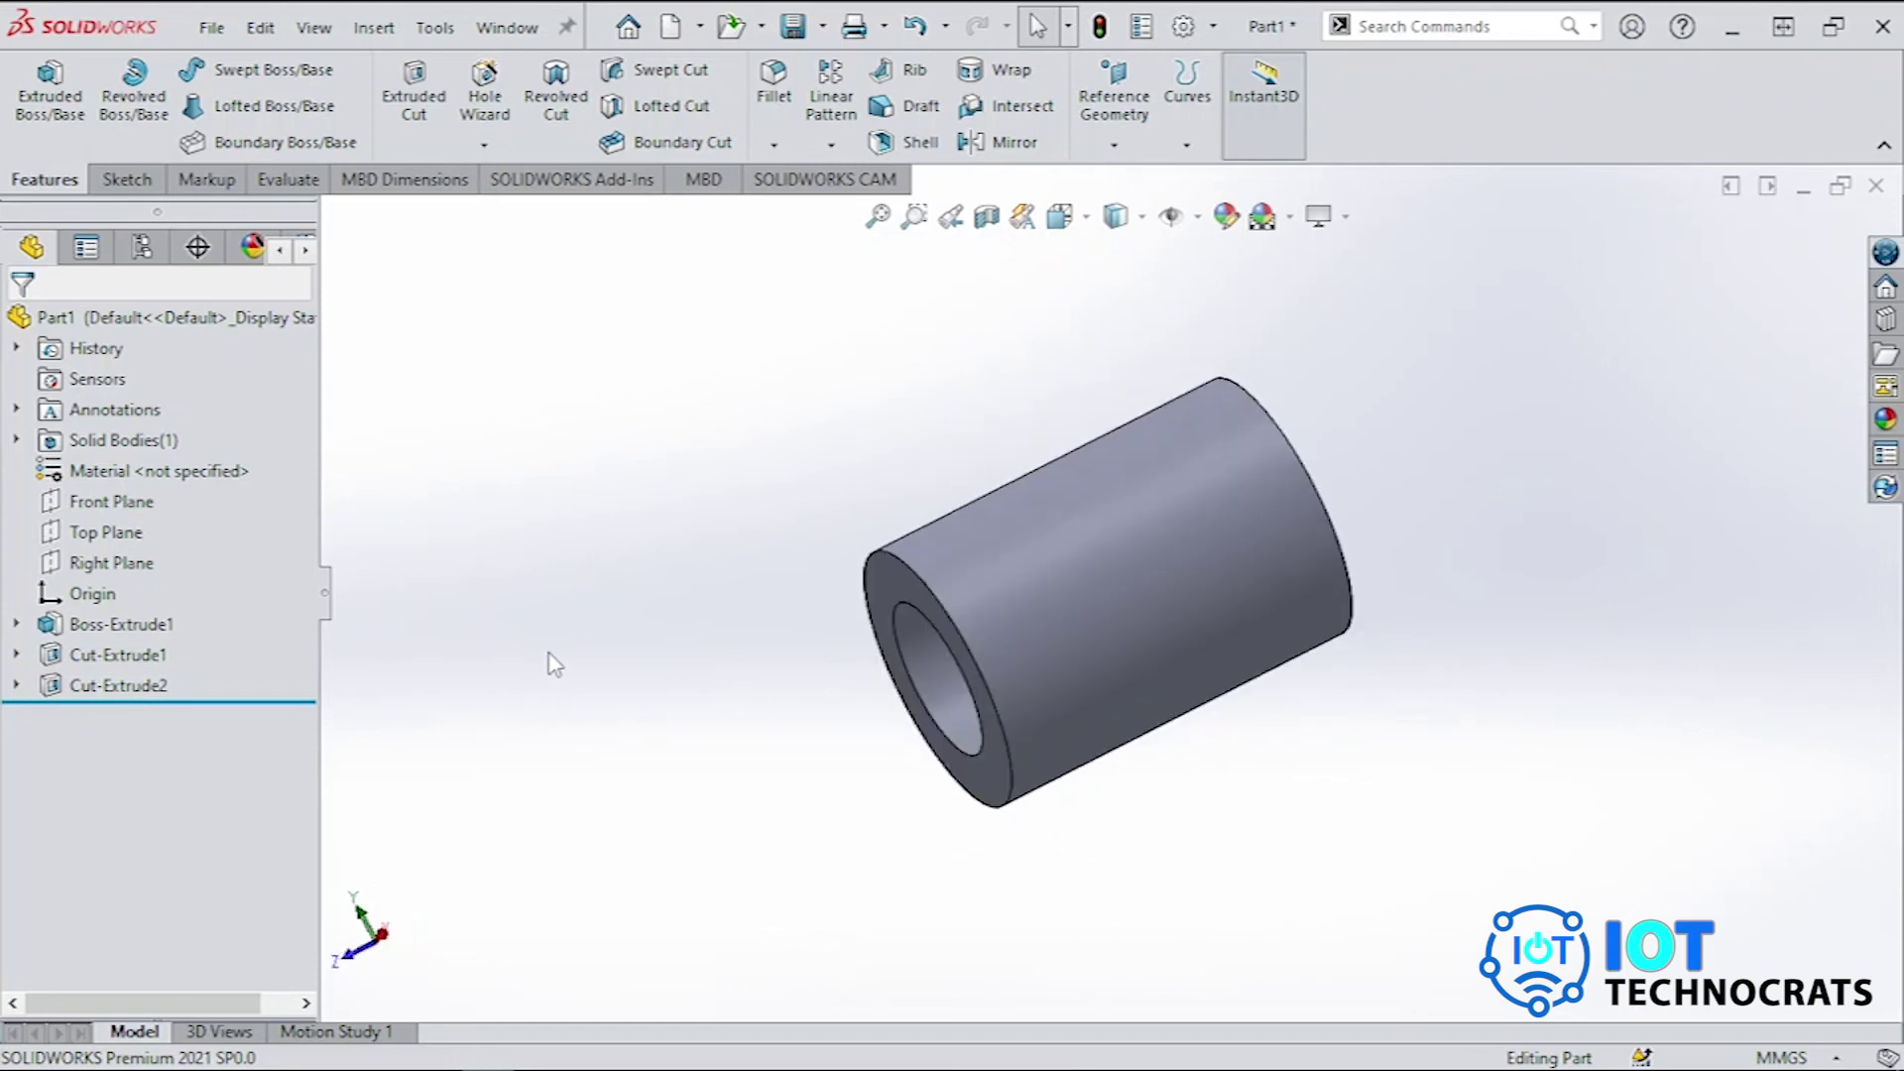
key("Right")
key("Right")
key("Down")
key("Left")
key("Left")
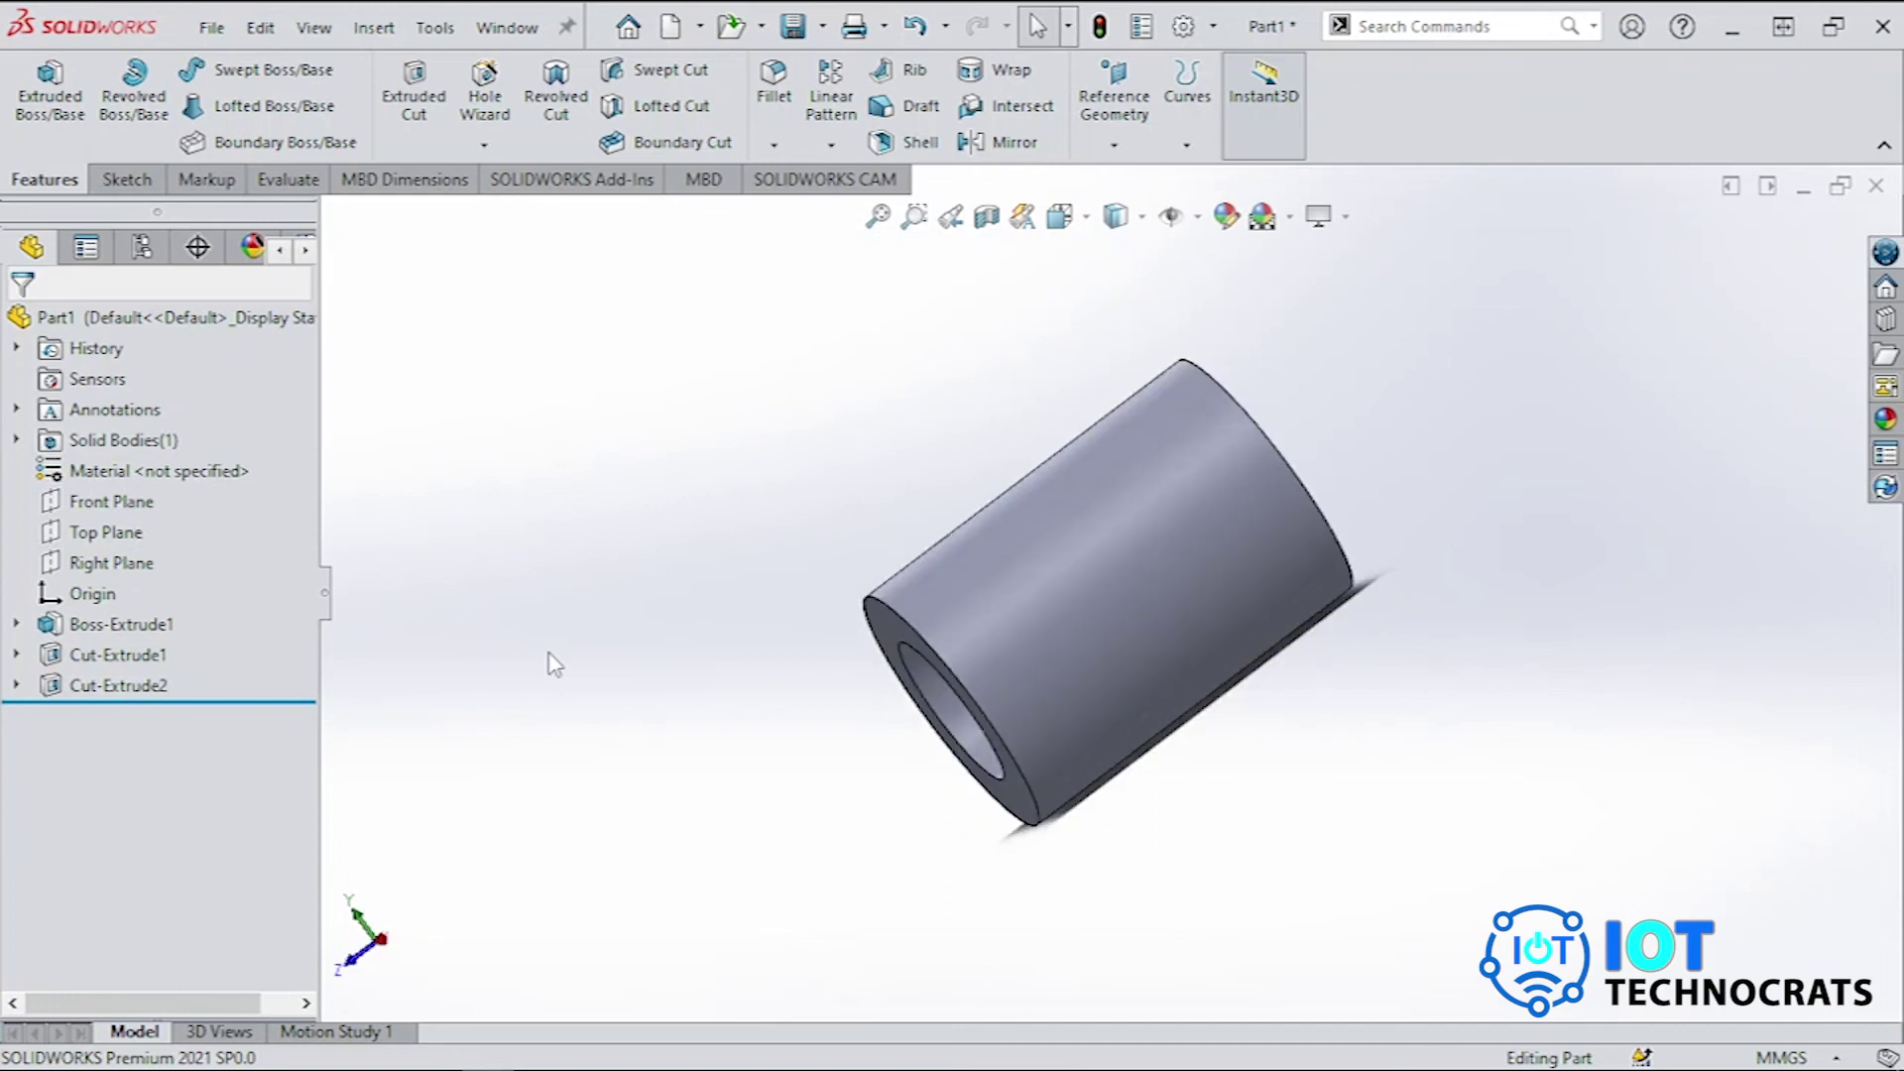
key("Up")
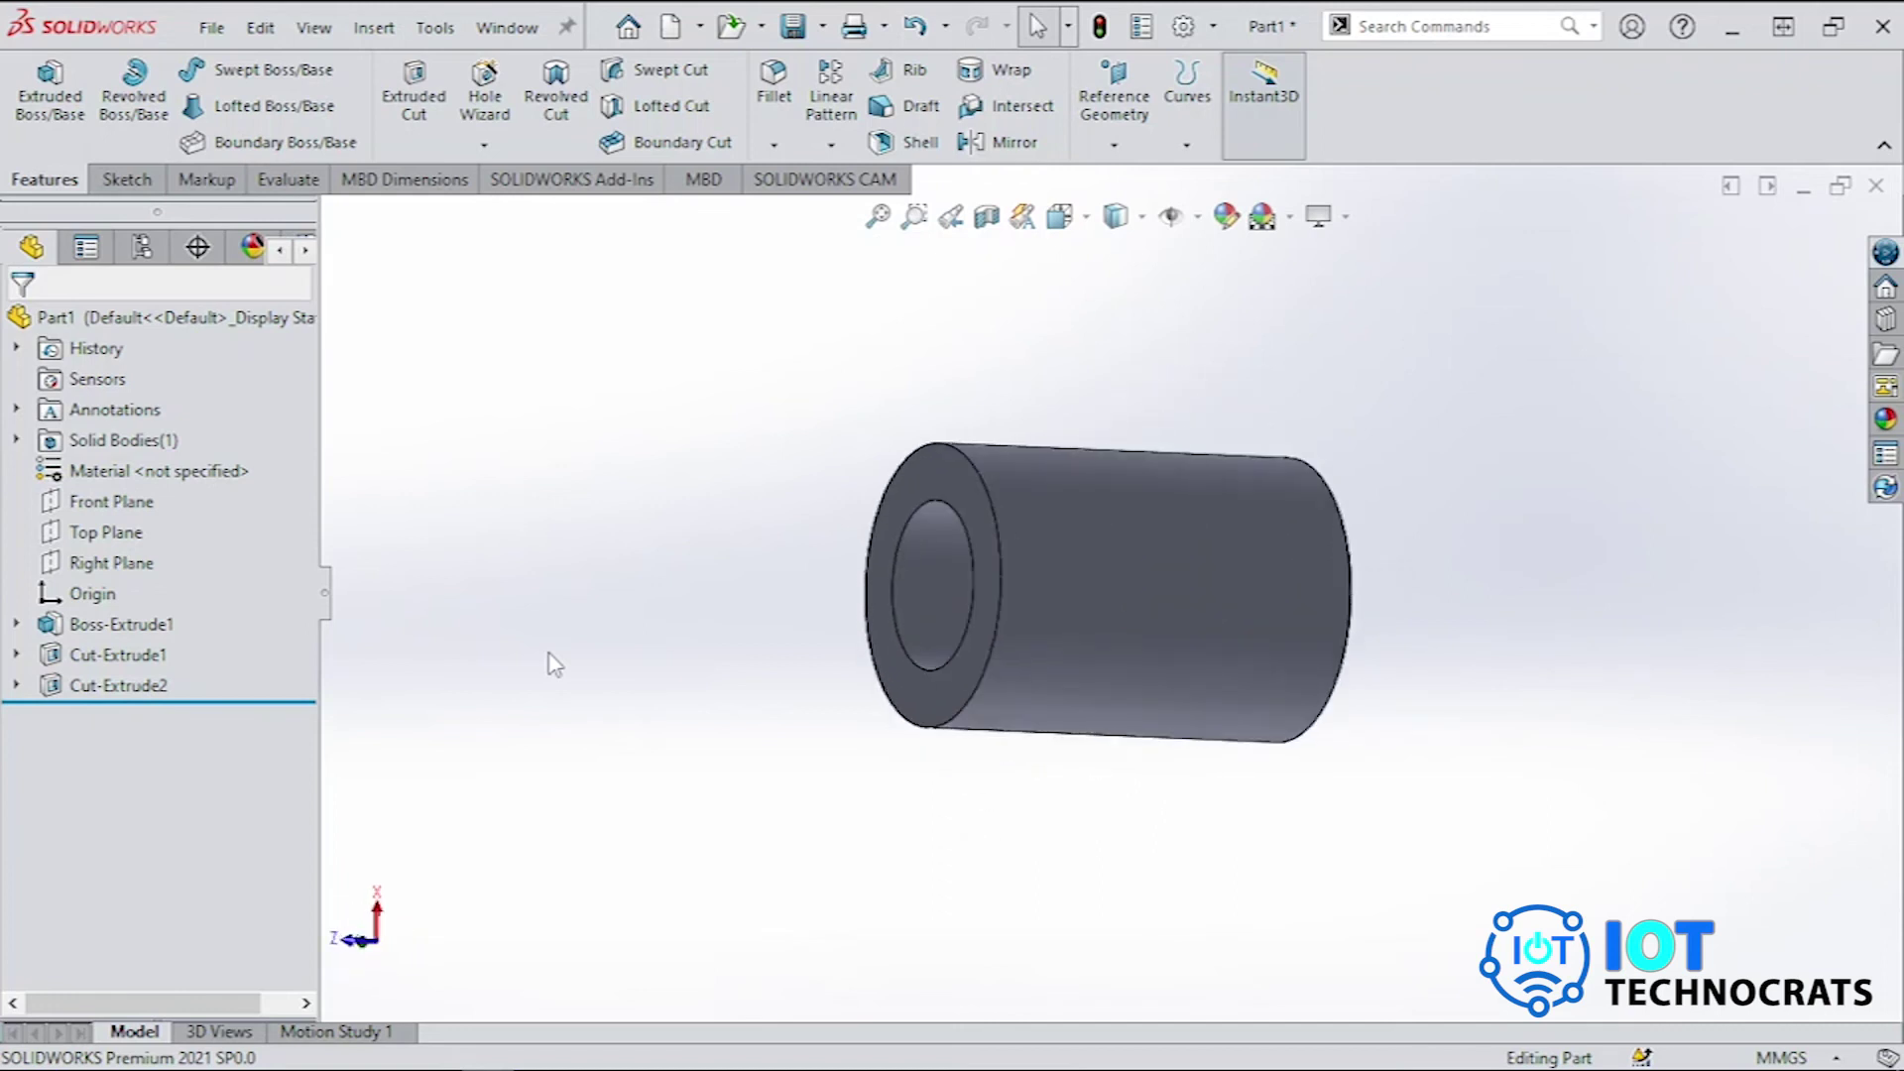
key("Left")
key("Left")
key("Left")
key("Left")
key("Left")
key("Left")
key("Left")
key("Left")
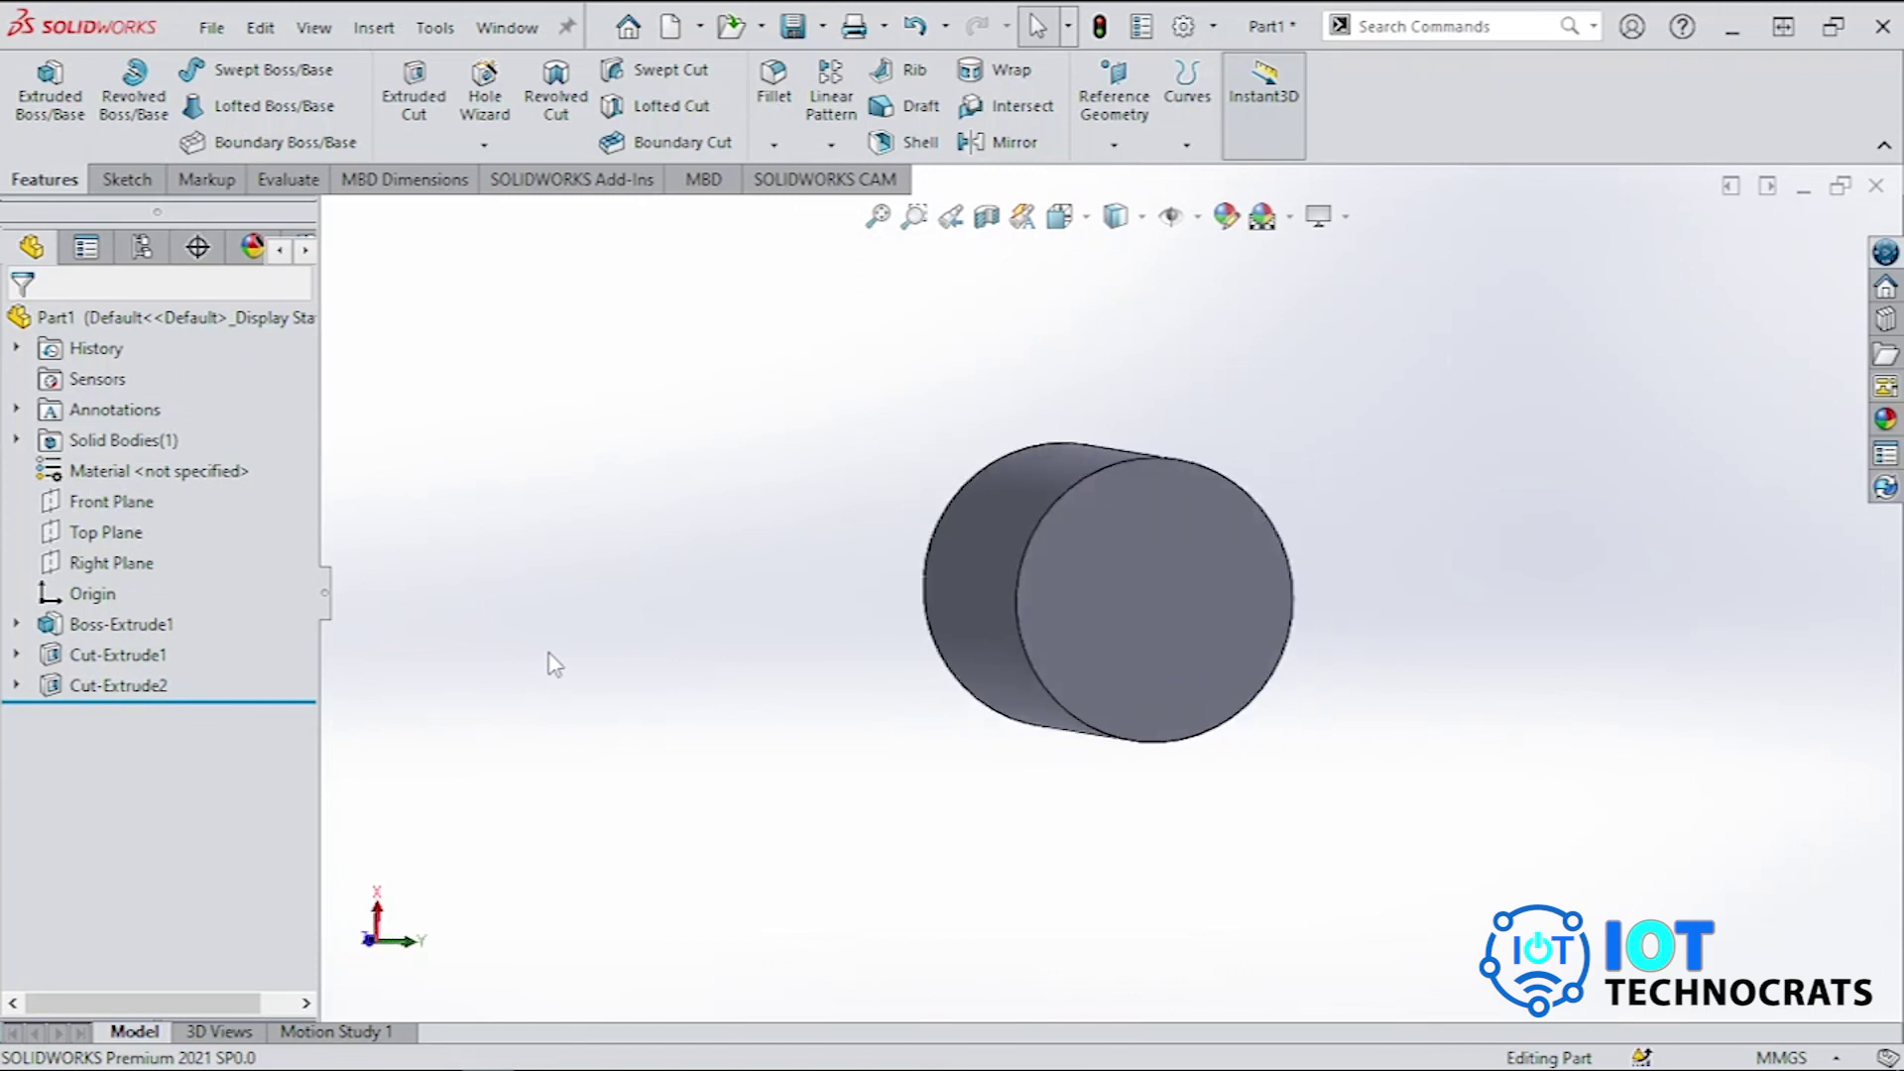
key("Left")
key("Down")
key("Up")
key("Up")
key("Up")
key("Up")
key("Up")
key("Up")
key("Up")
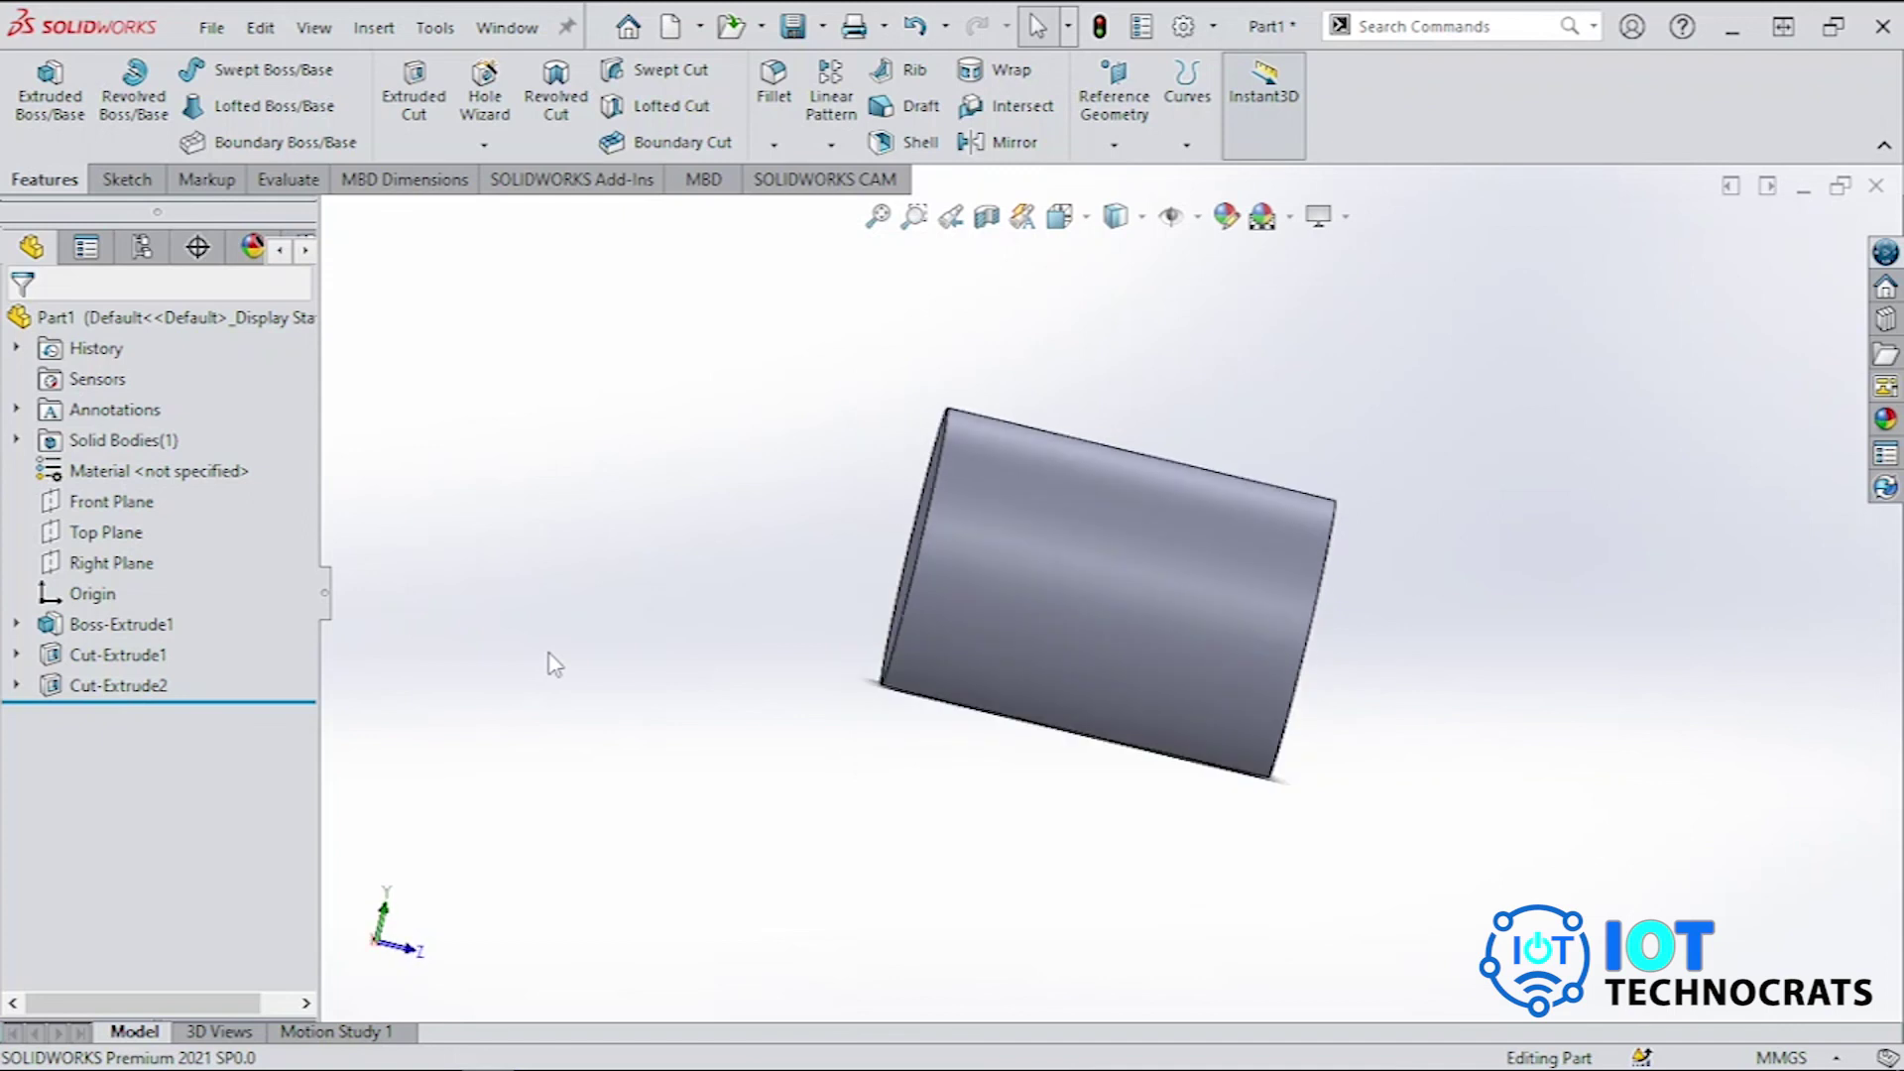
Inspect the cylinder from all around, viewing the open bored end, the side and the opposite end face.
key("Left")
key("Left")
key("Left")
key("Left")
key("Left")
key("Left")
key("Left")
key("Left")
key("Left")
key("Left")
key("Left")
key("Left")
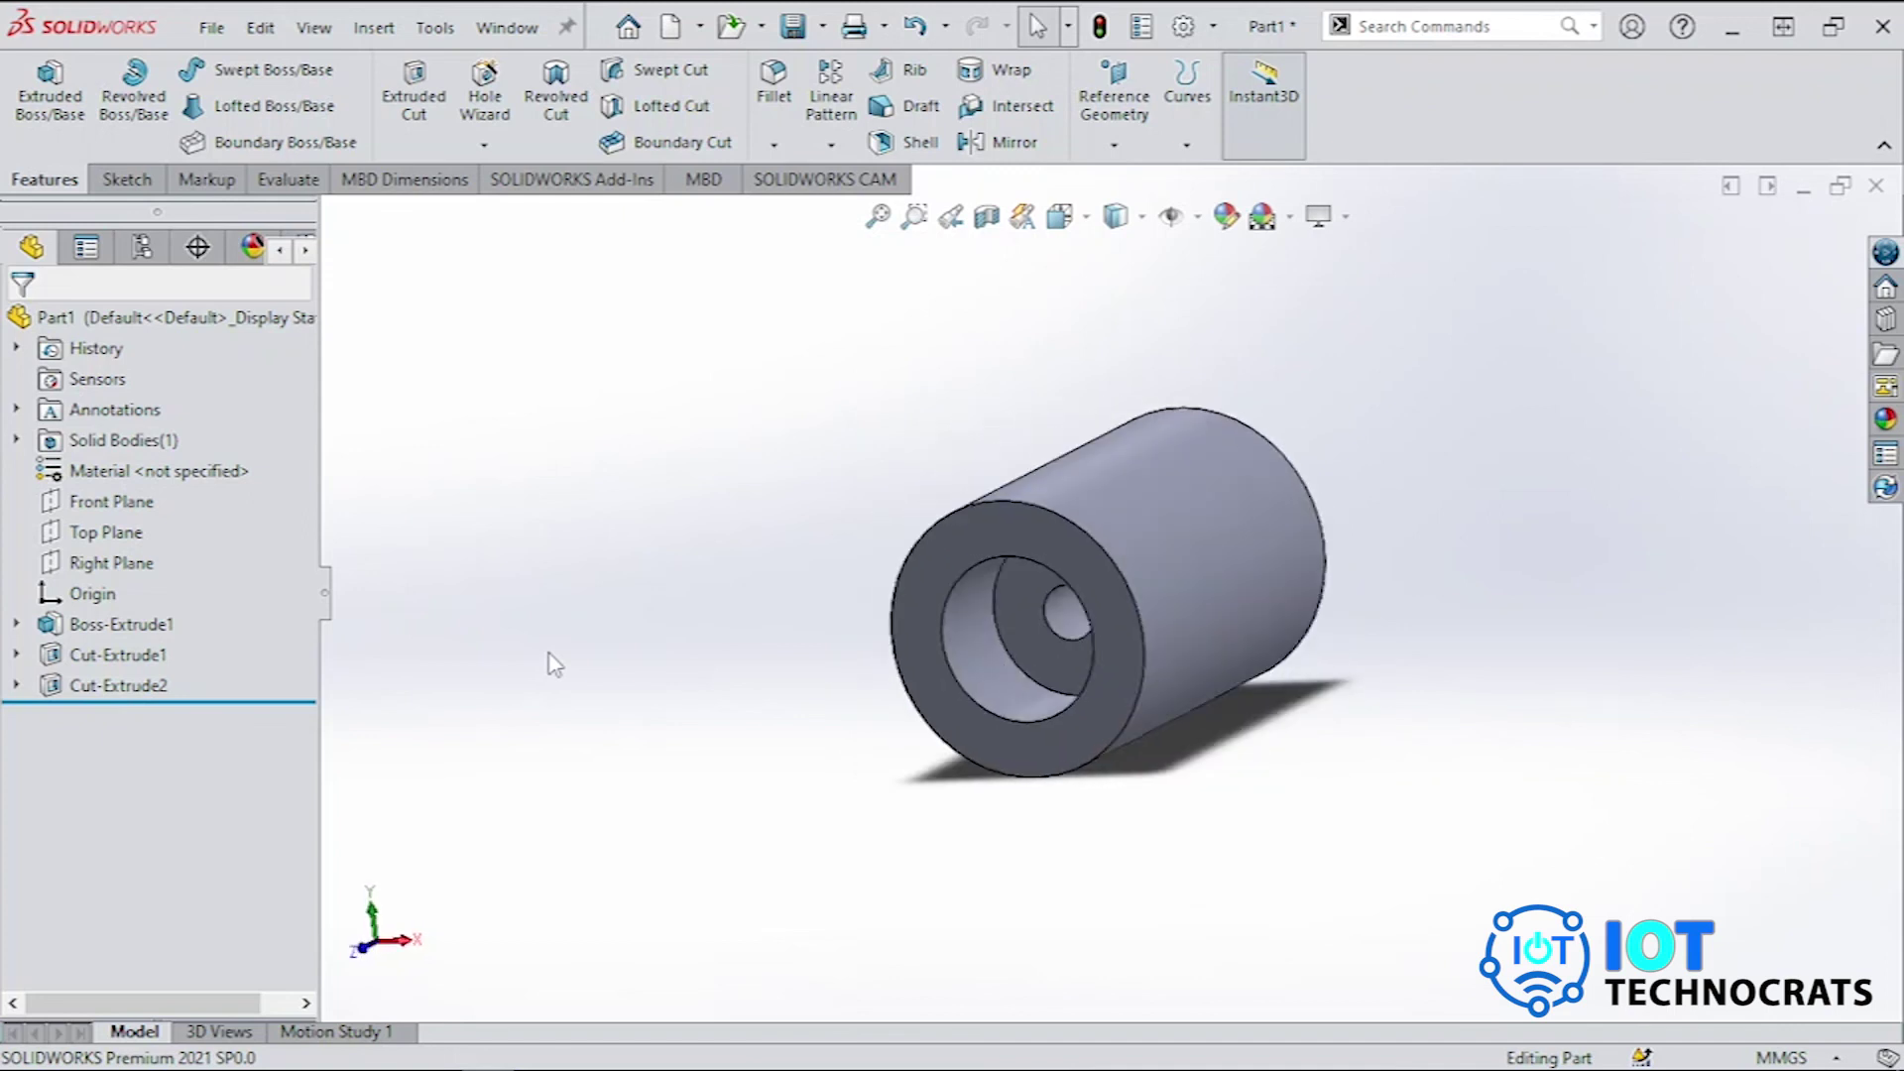
key("Left")
key("Left")
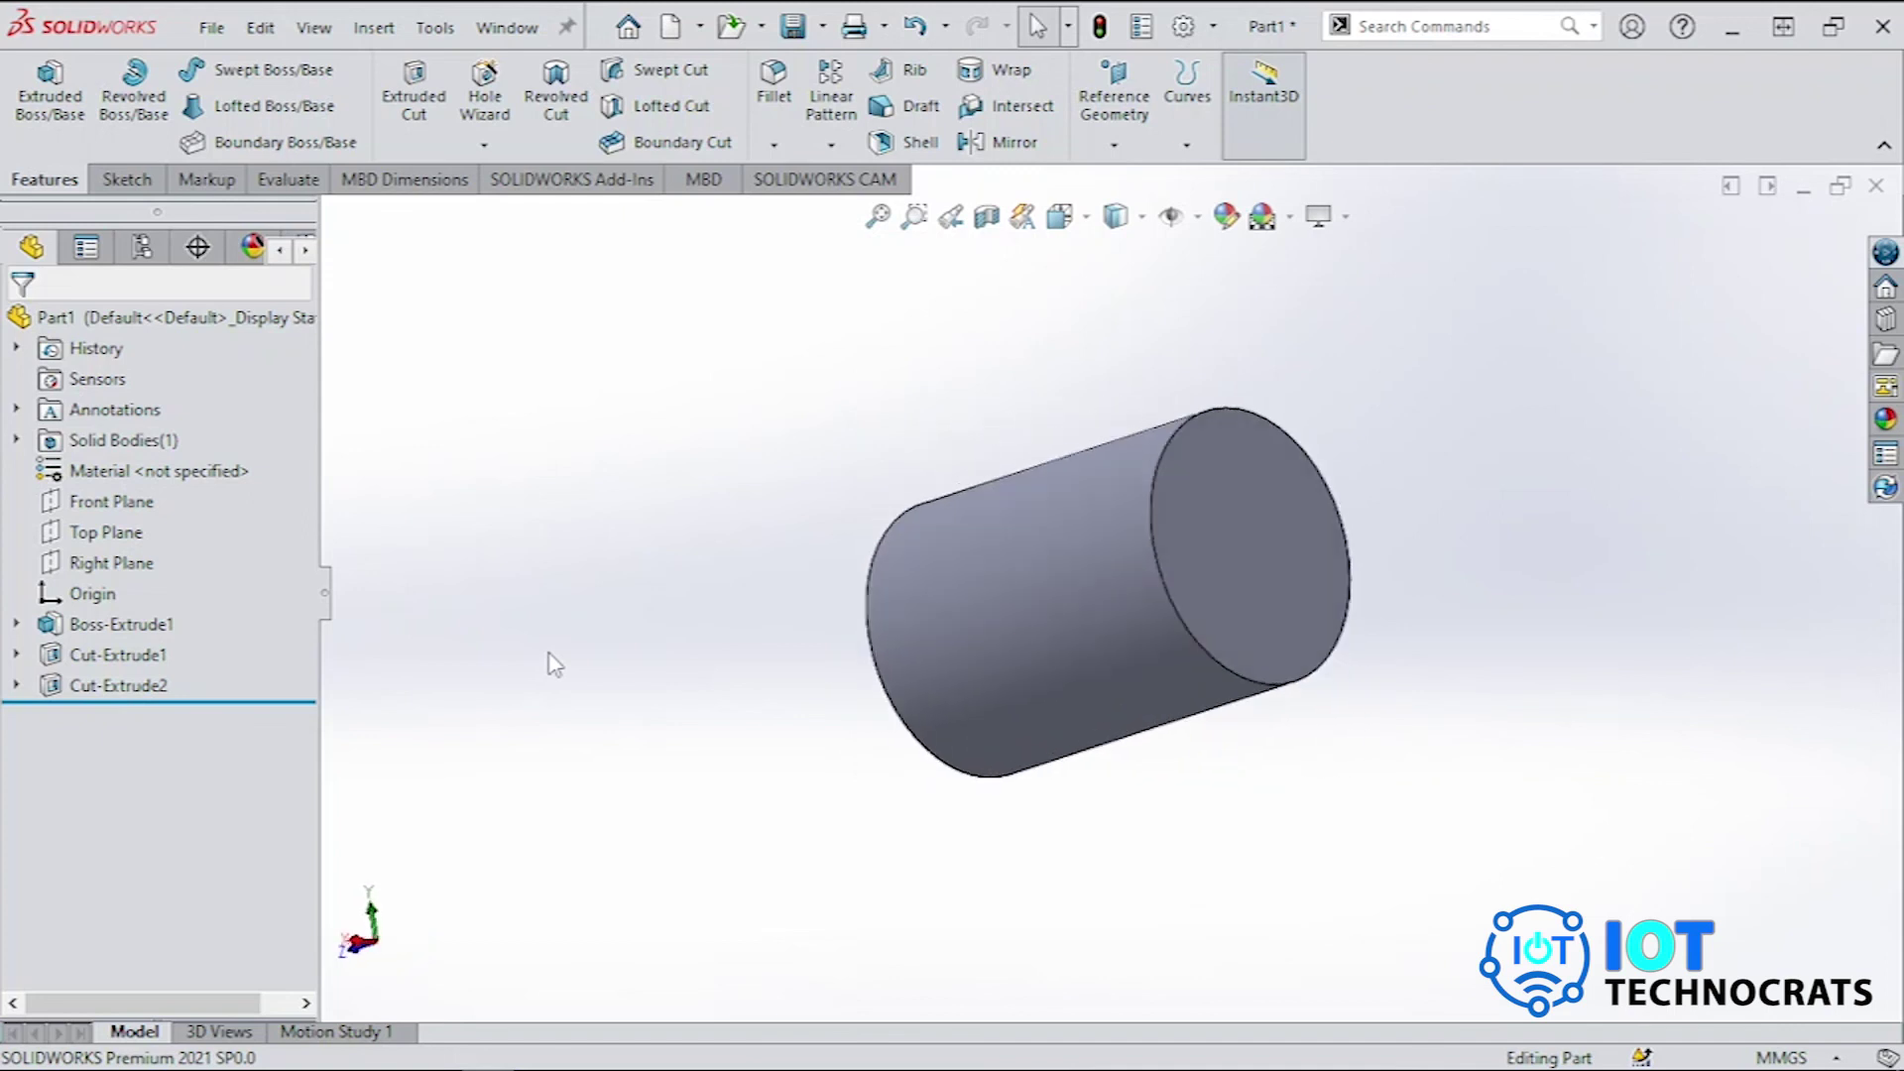
key("Right")
key("Right")
key("Right")
key("Right")
key("Right")
key("Right")
key("Right")
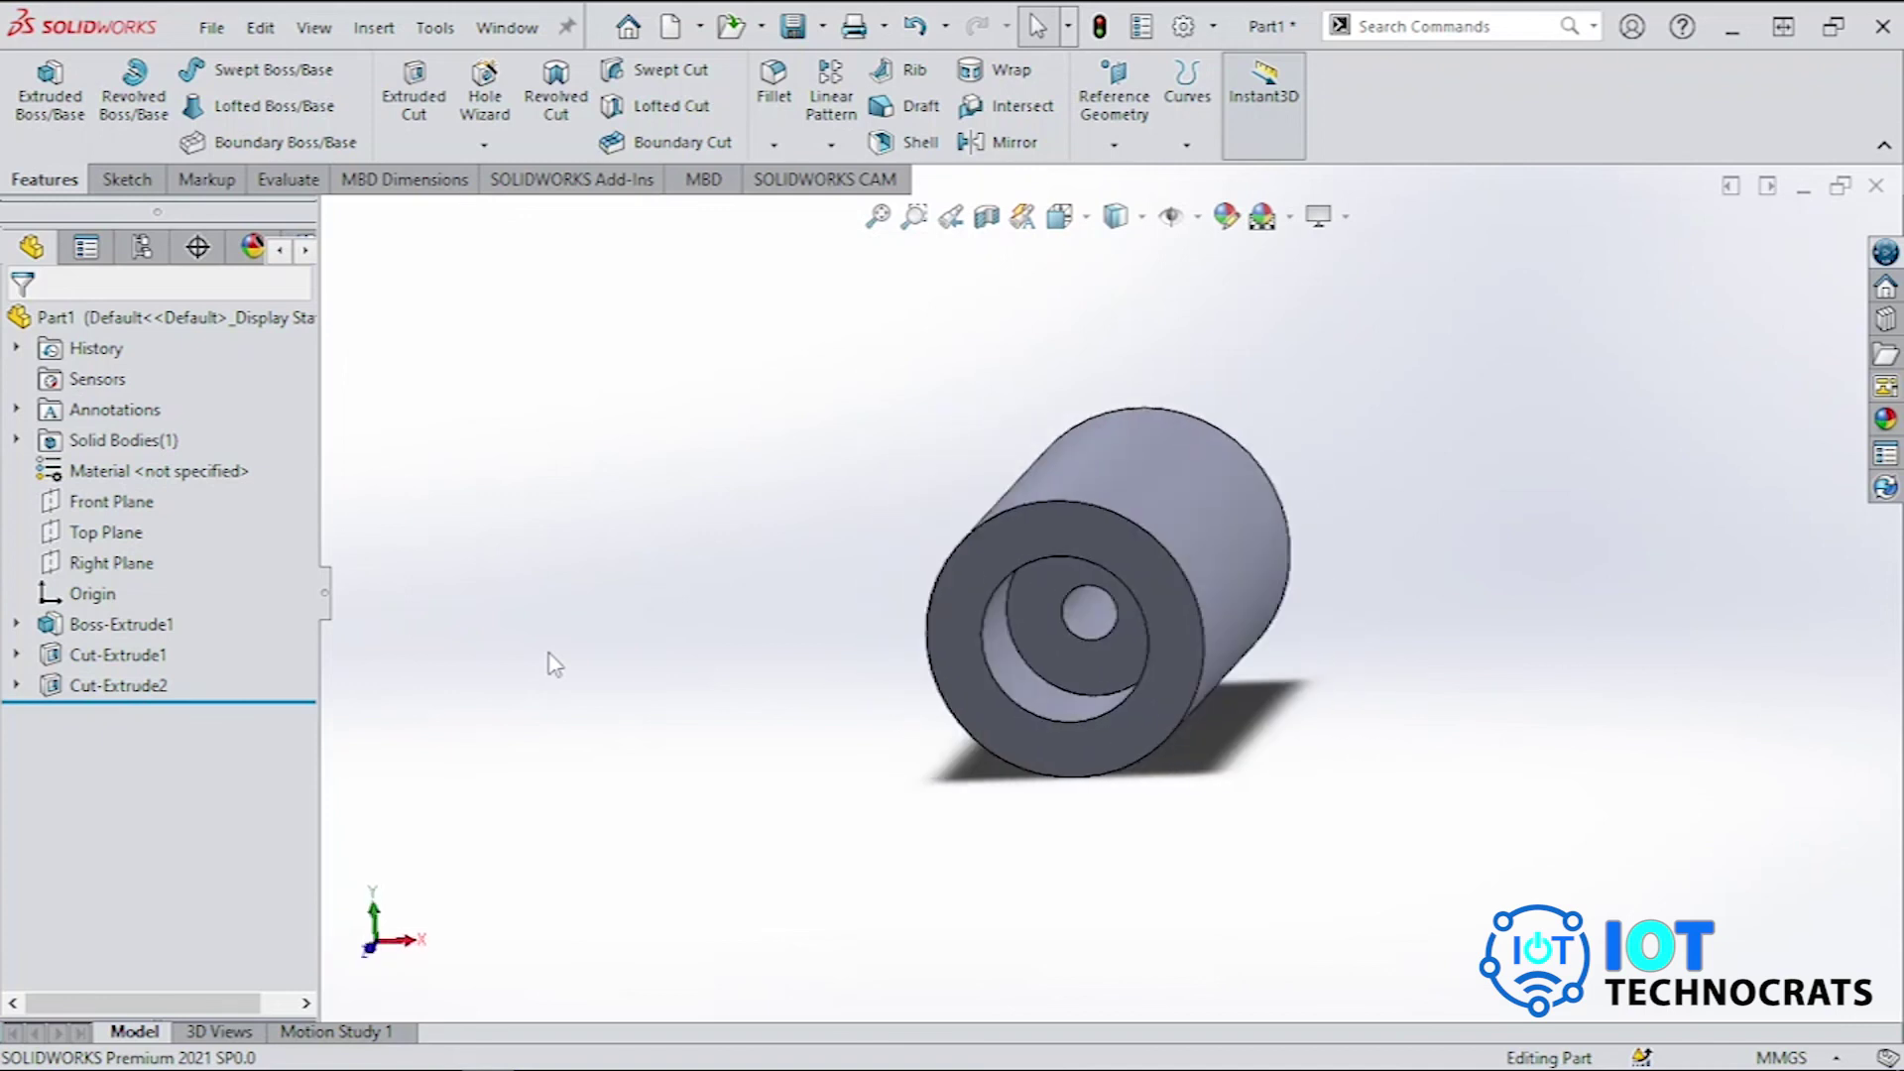
key("Left")
key("Left")
key("Left")
key("Left")
key("Left")
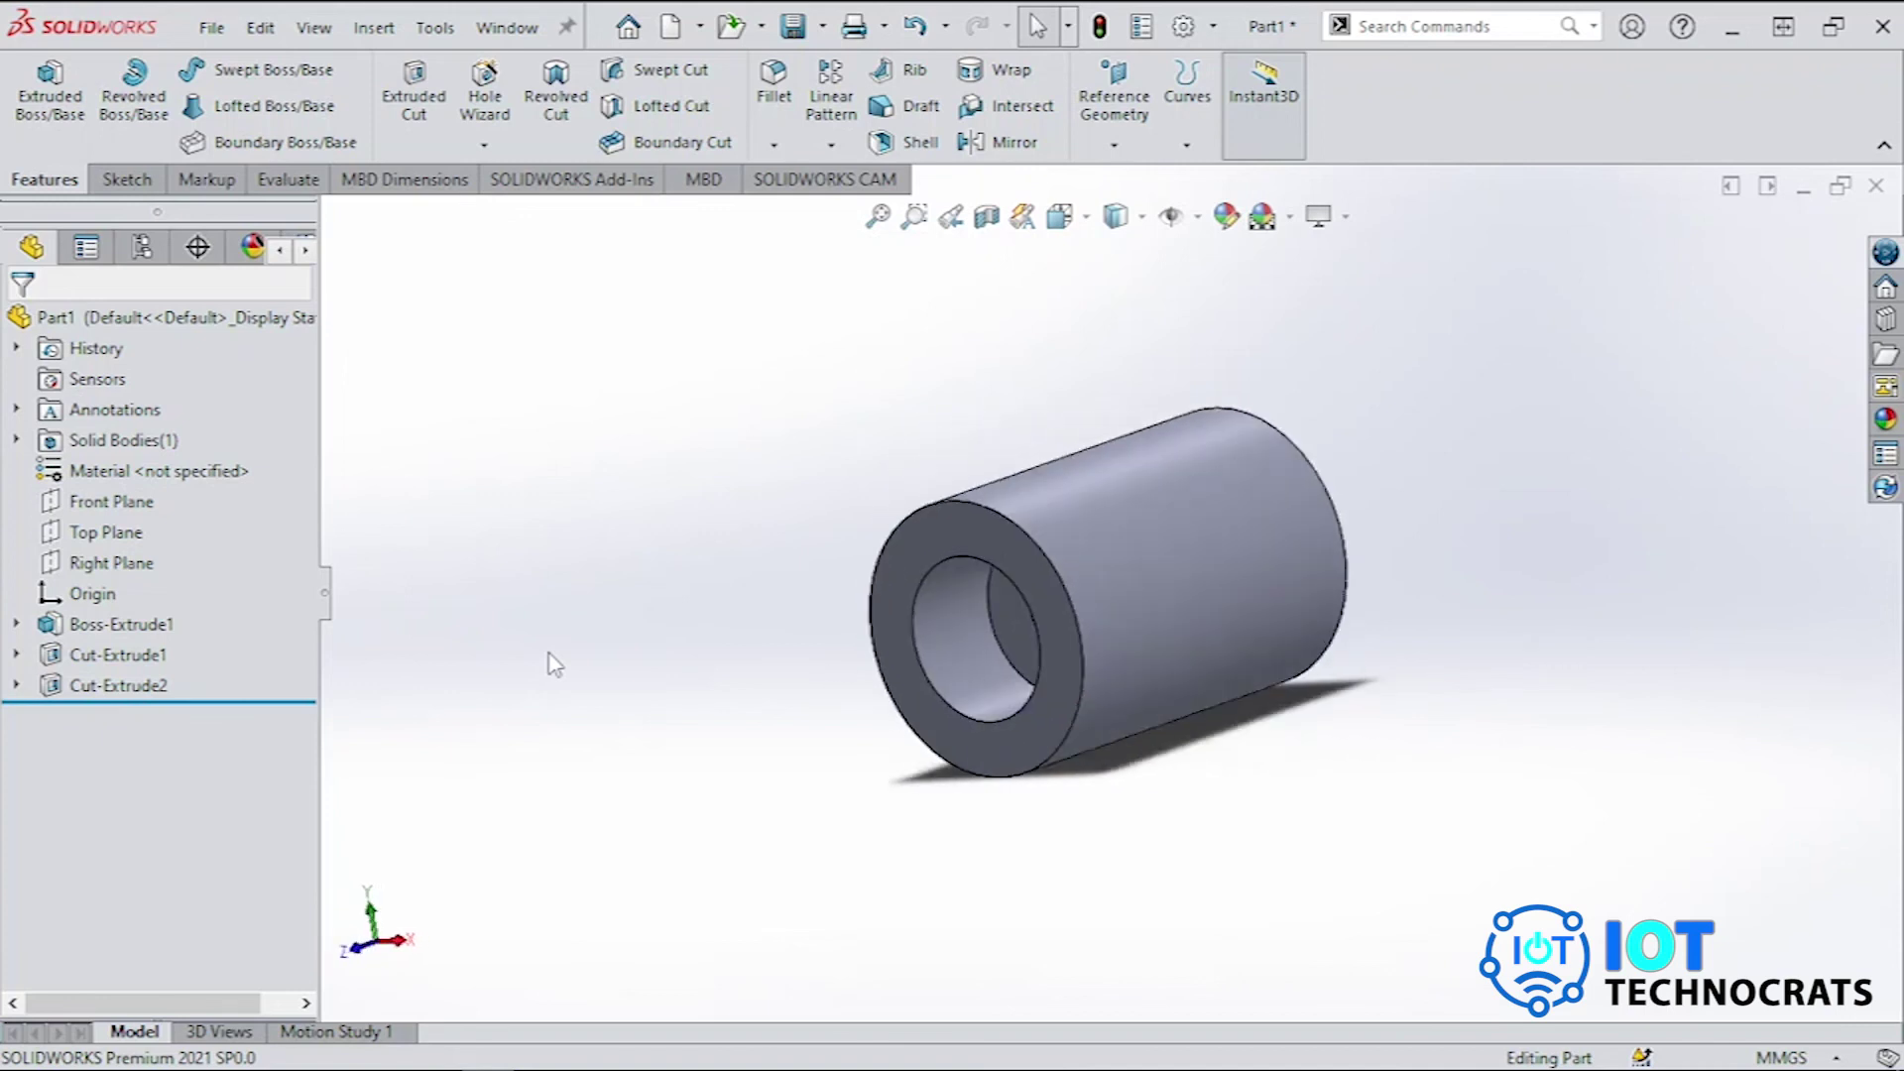
key("Right")
key("Right")
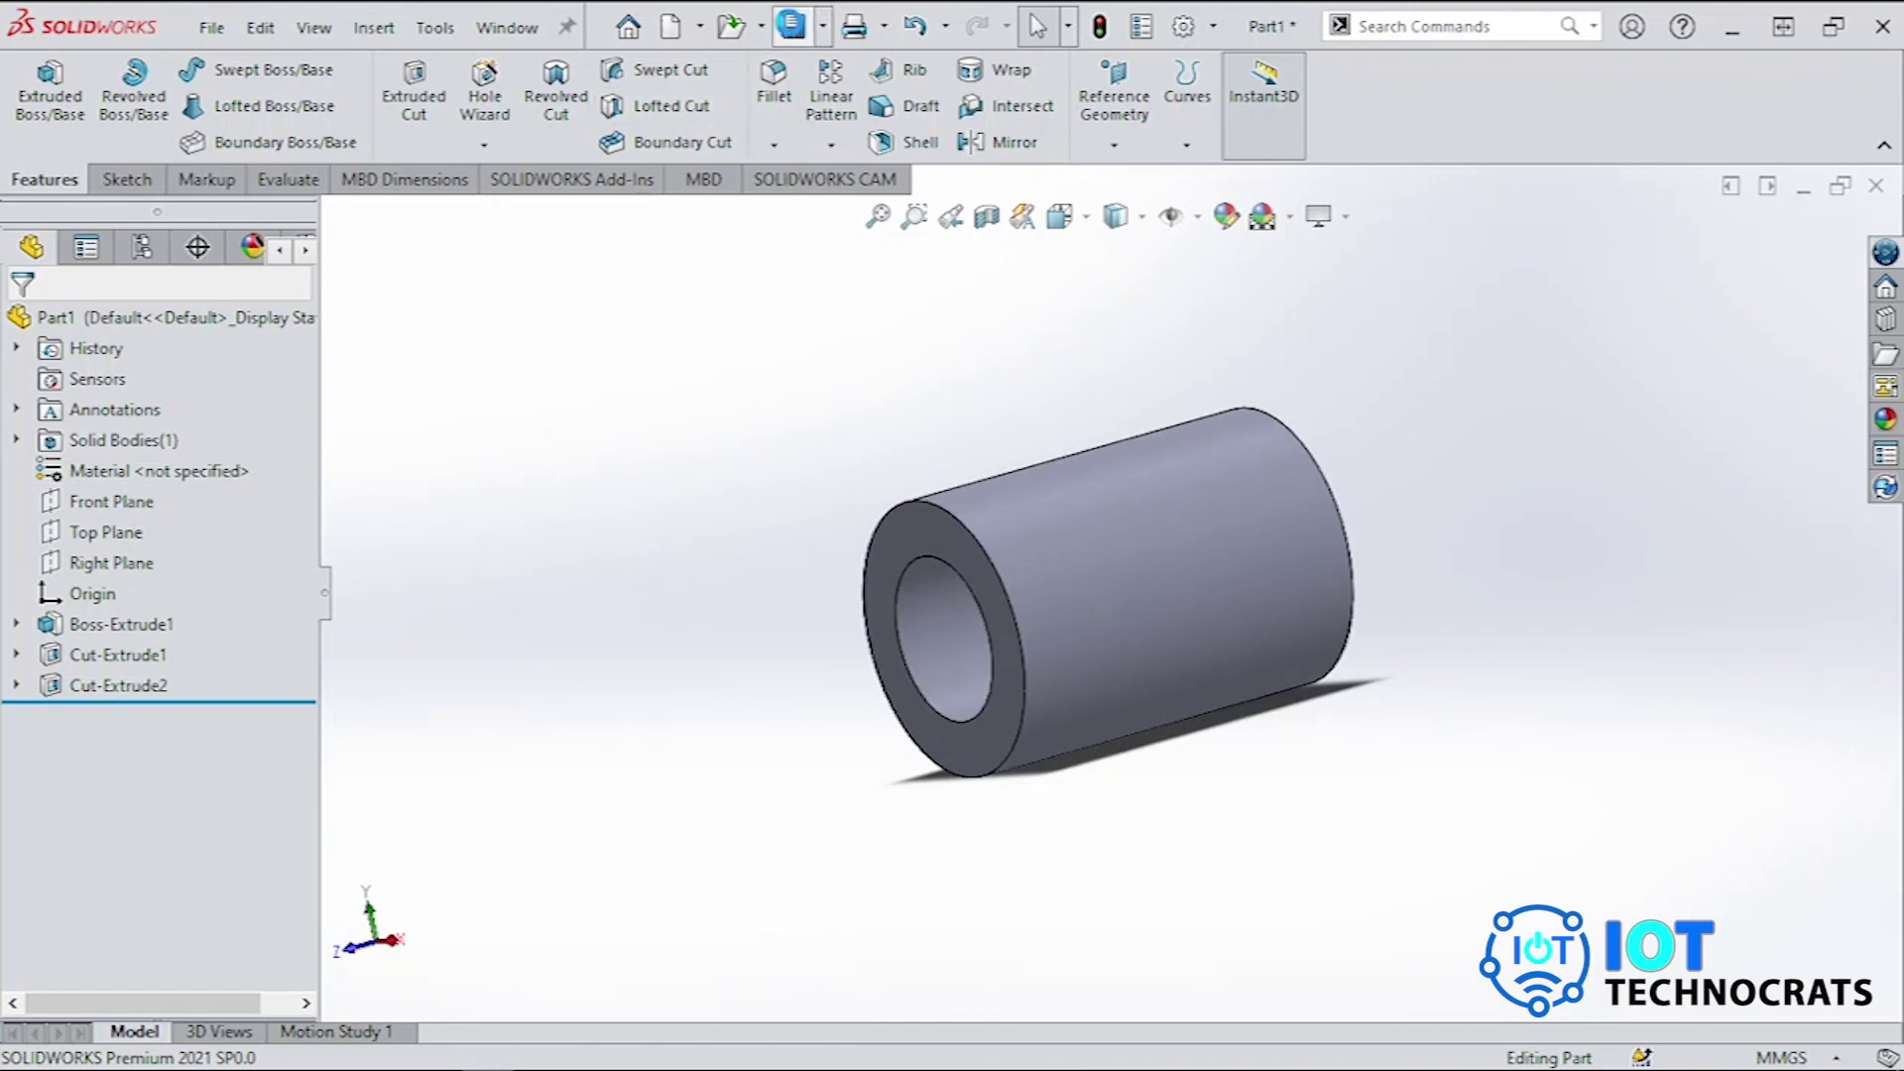
Save the part as Part3.SLDPRT in the my table folder.
left_click(792, 27)
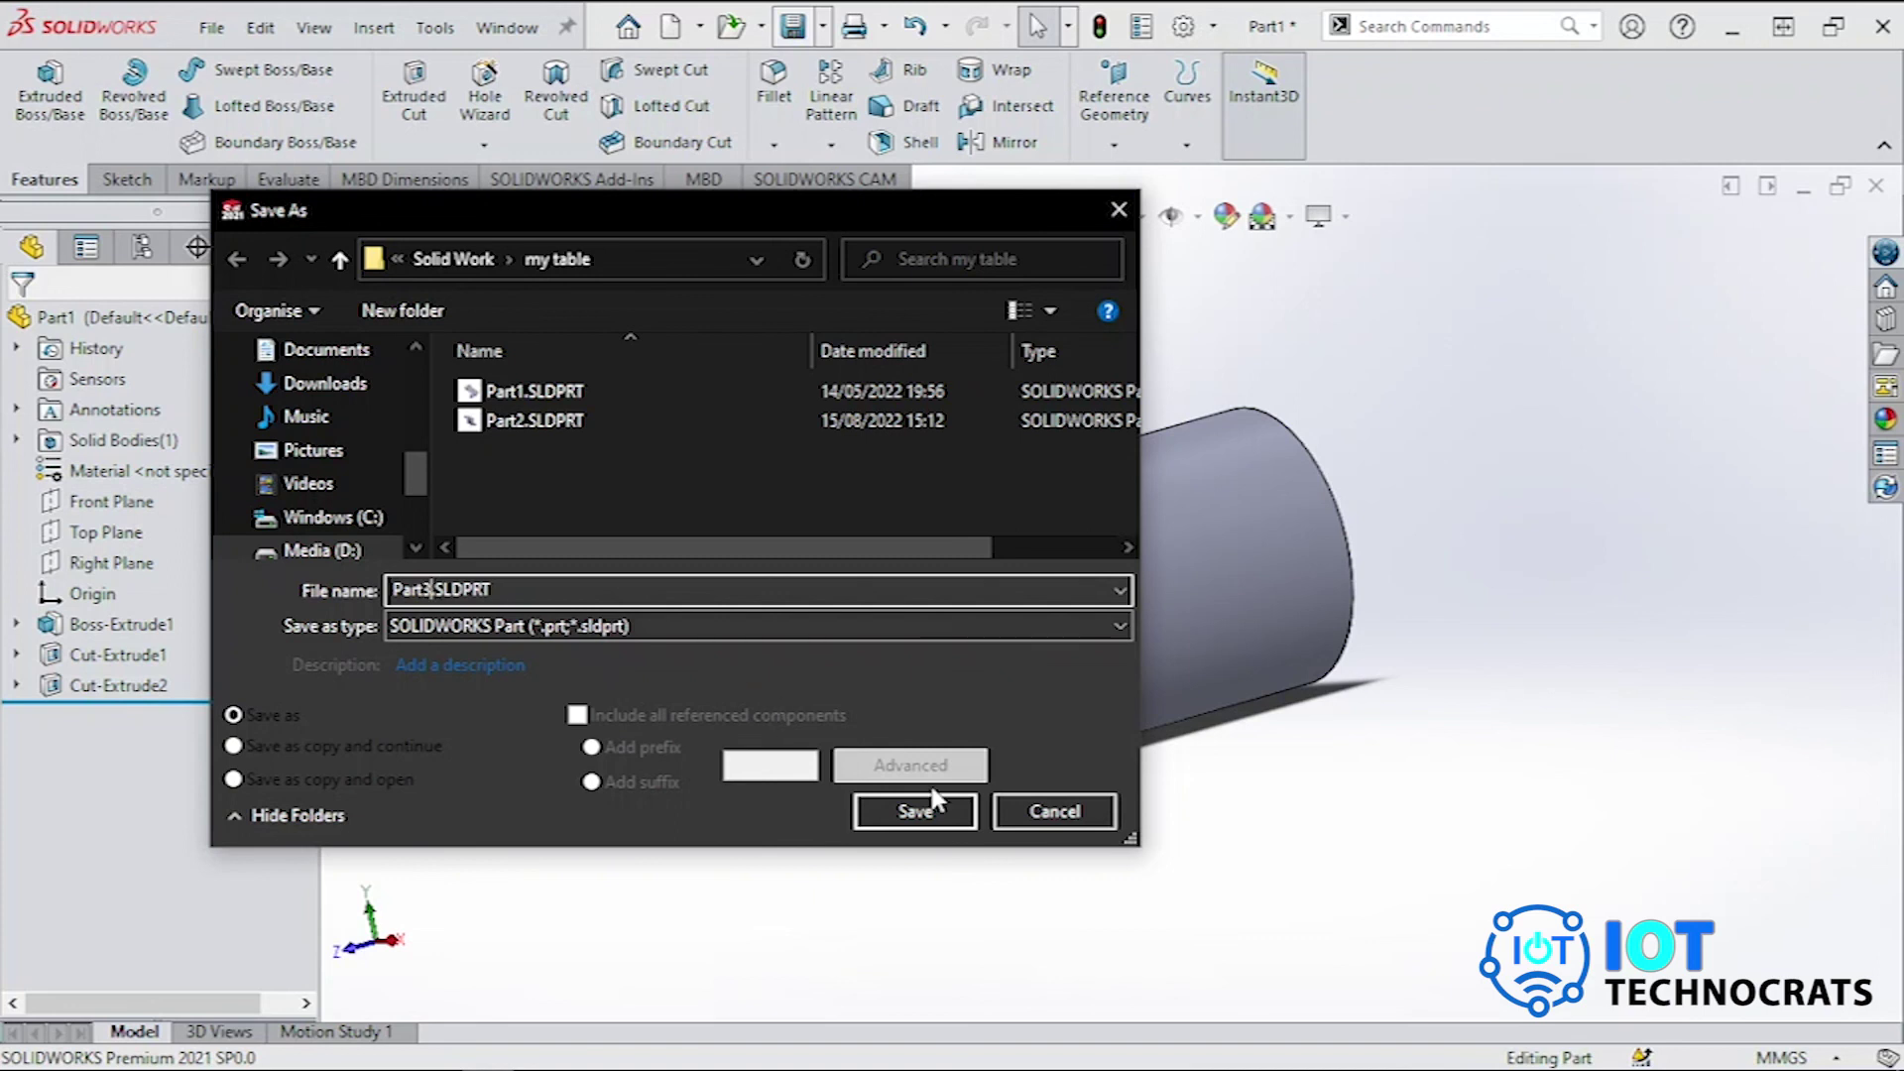
left_click(915, 810)
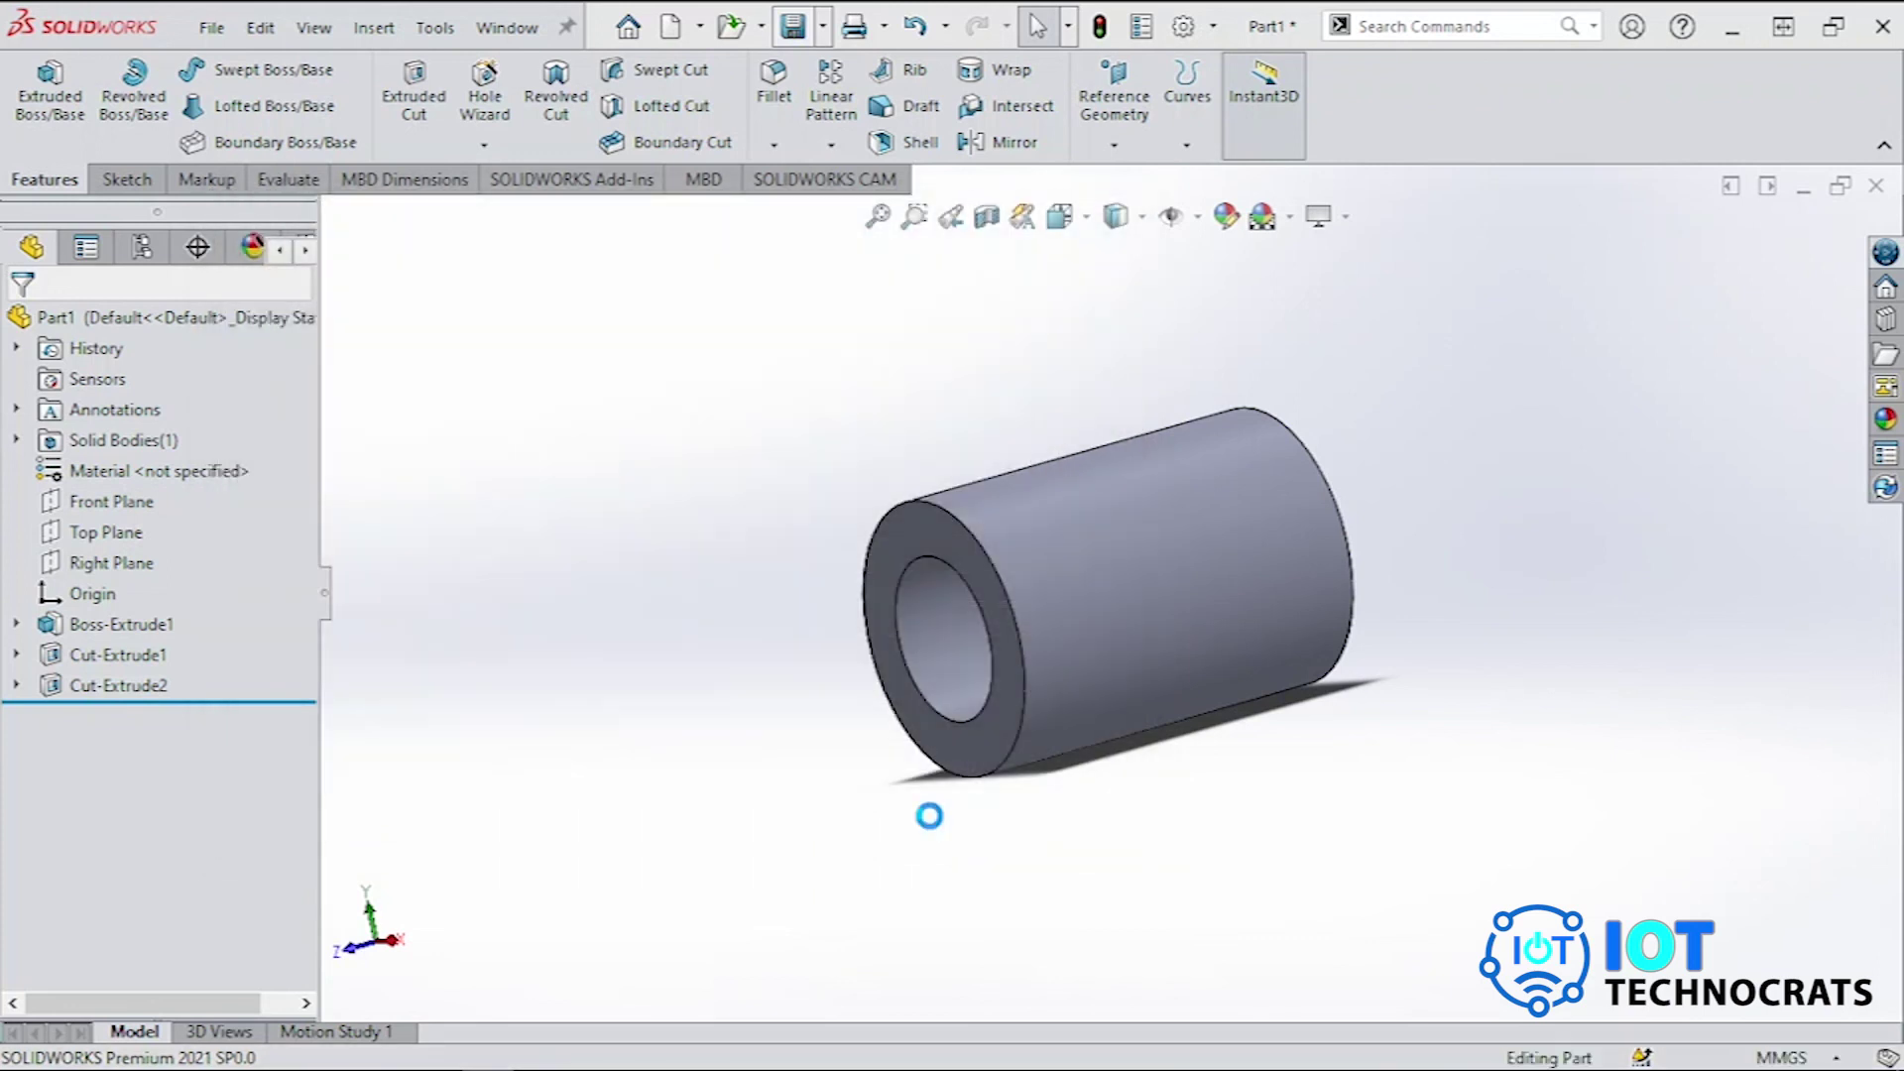